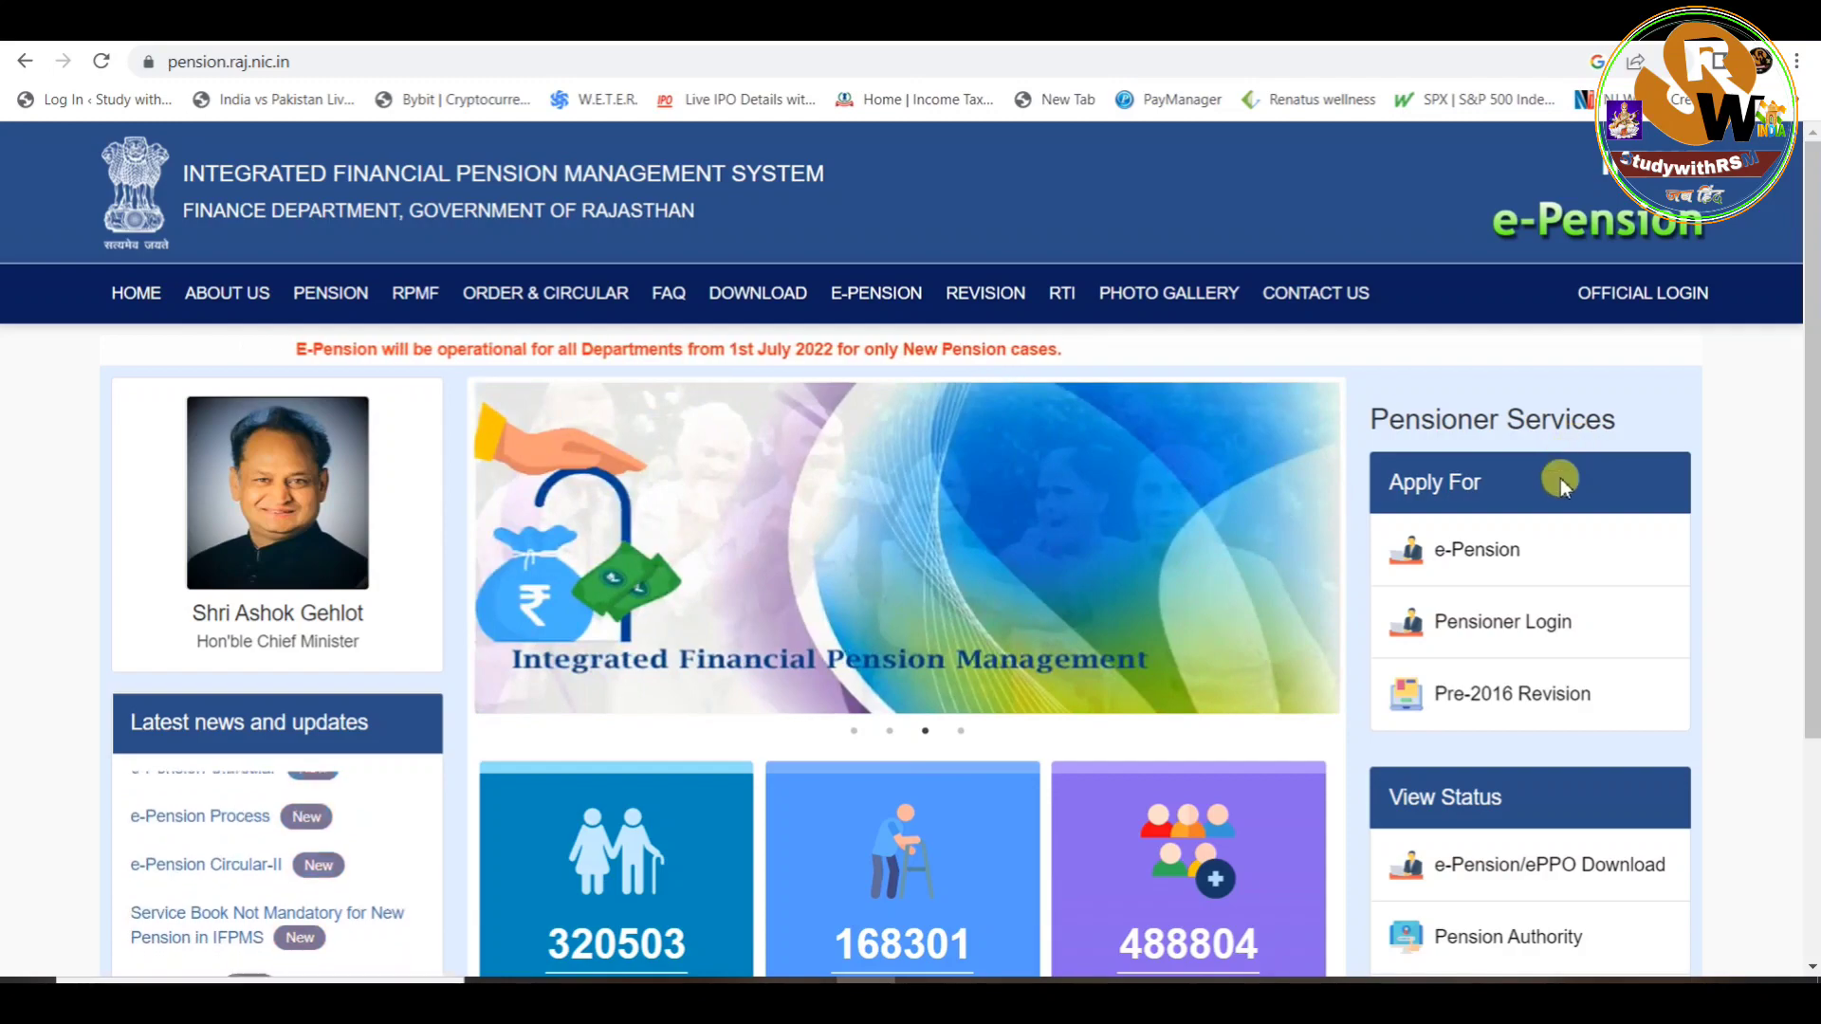
Open the e-Pension login form from the pensioner application services
scroll(1561, 478, "down", 3)
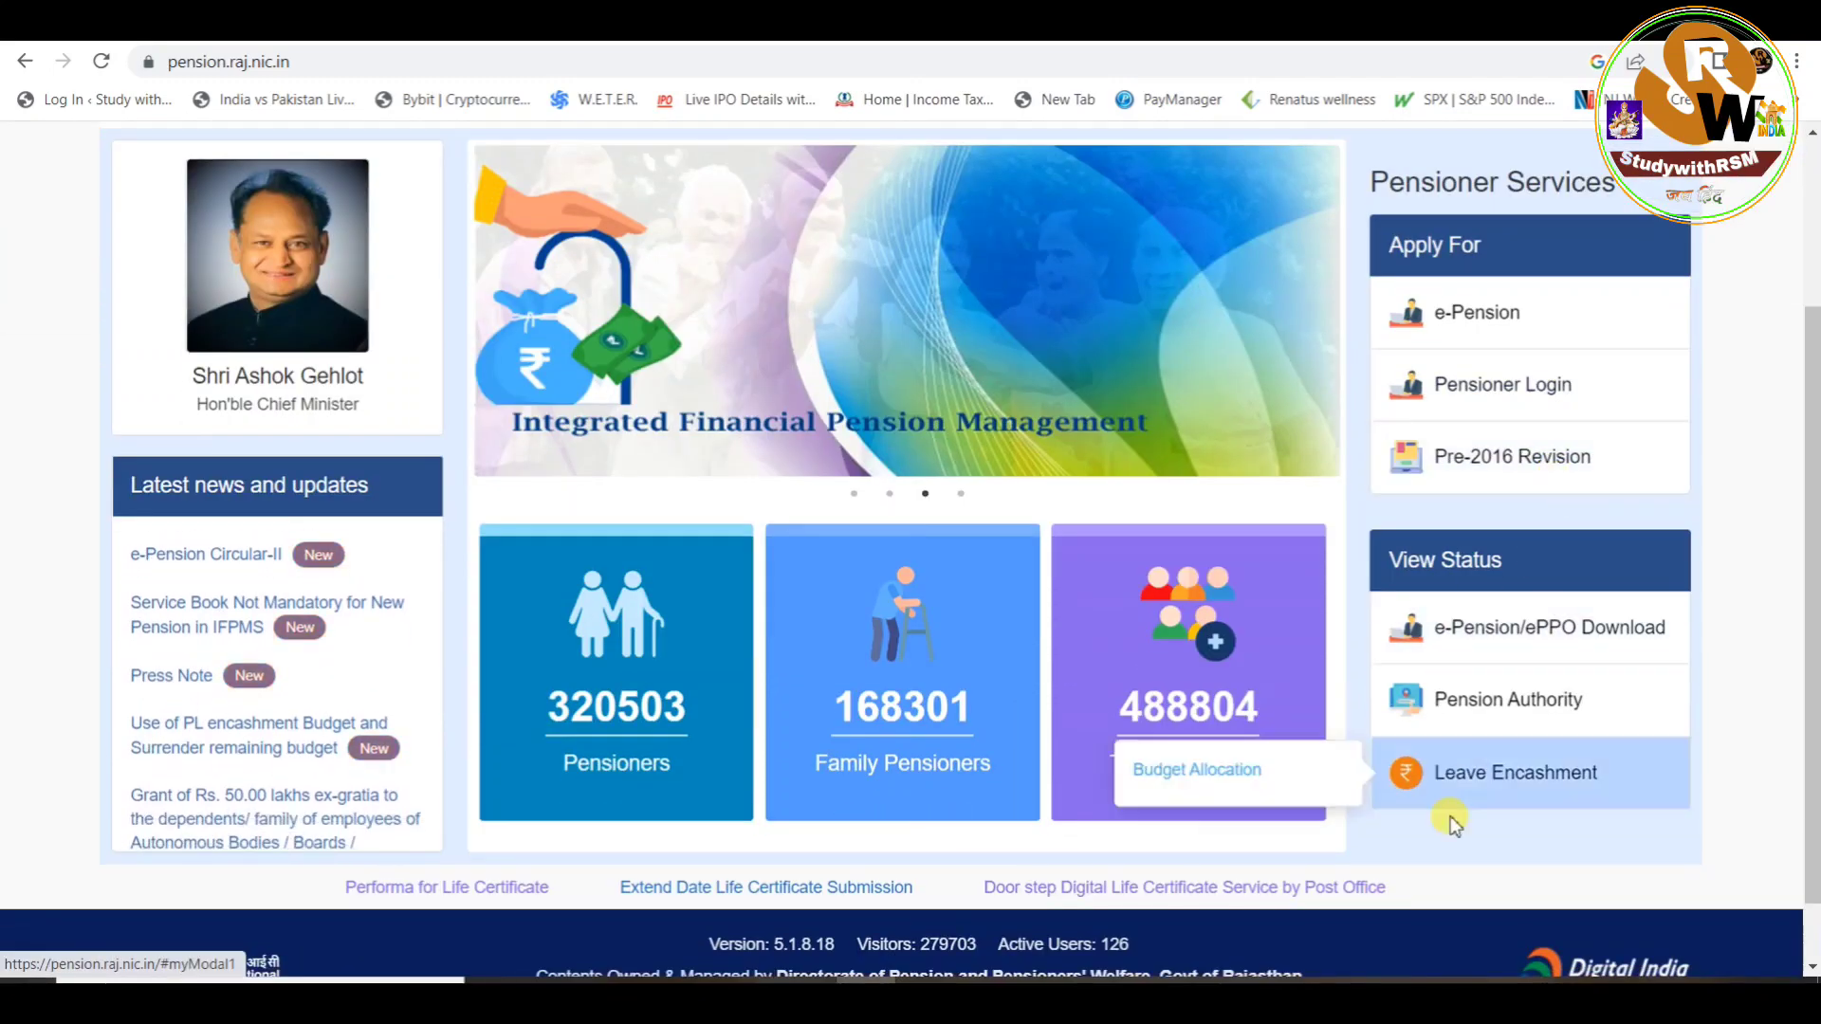
scroll(1601, 553, "up", 3)
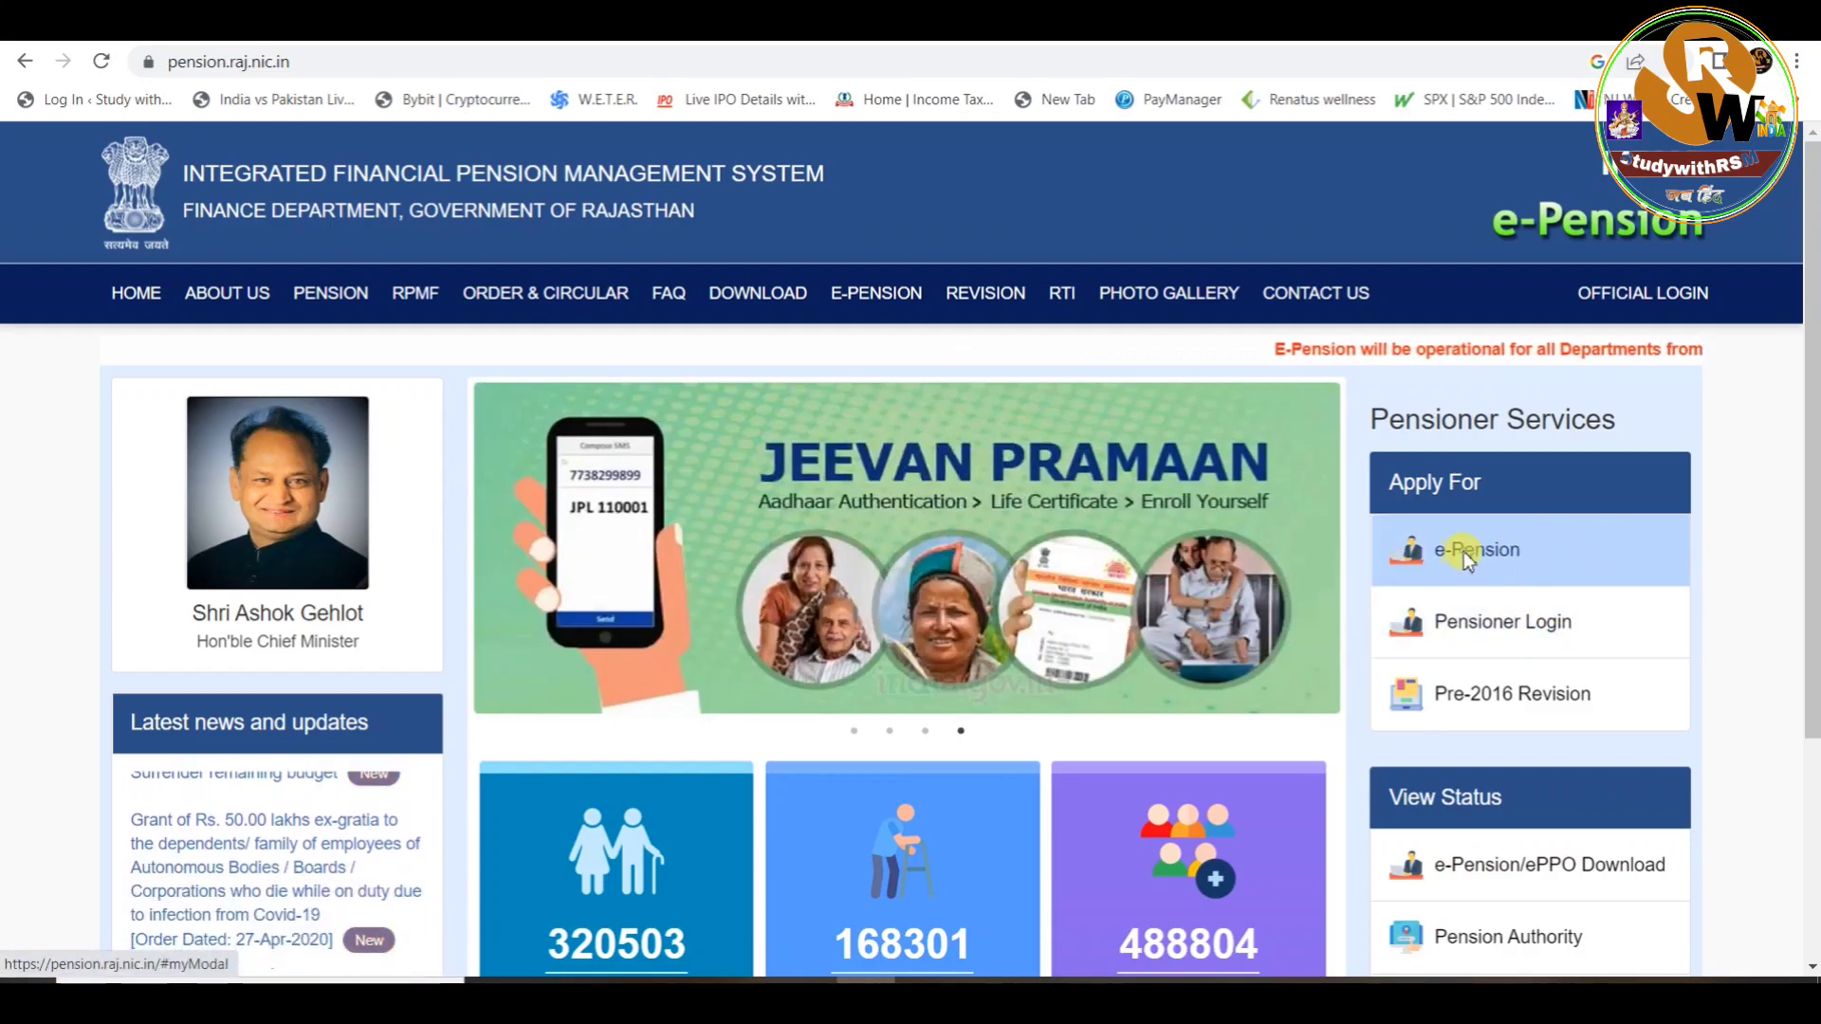
left_click(1465, 554)
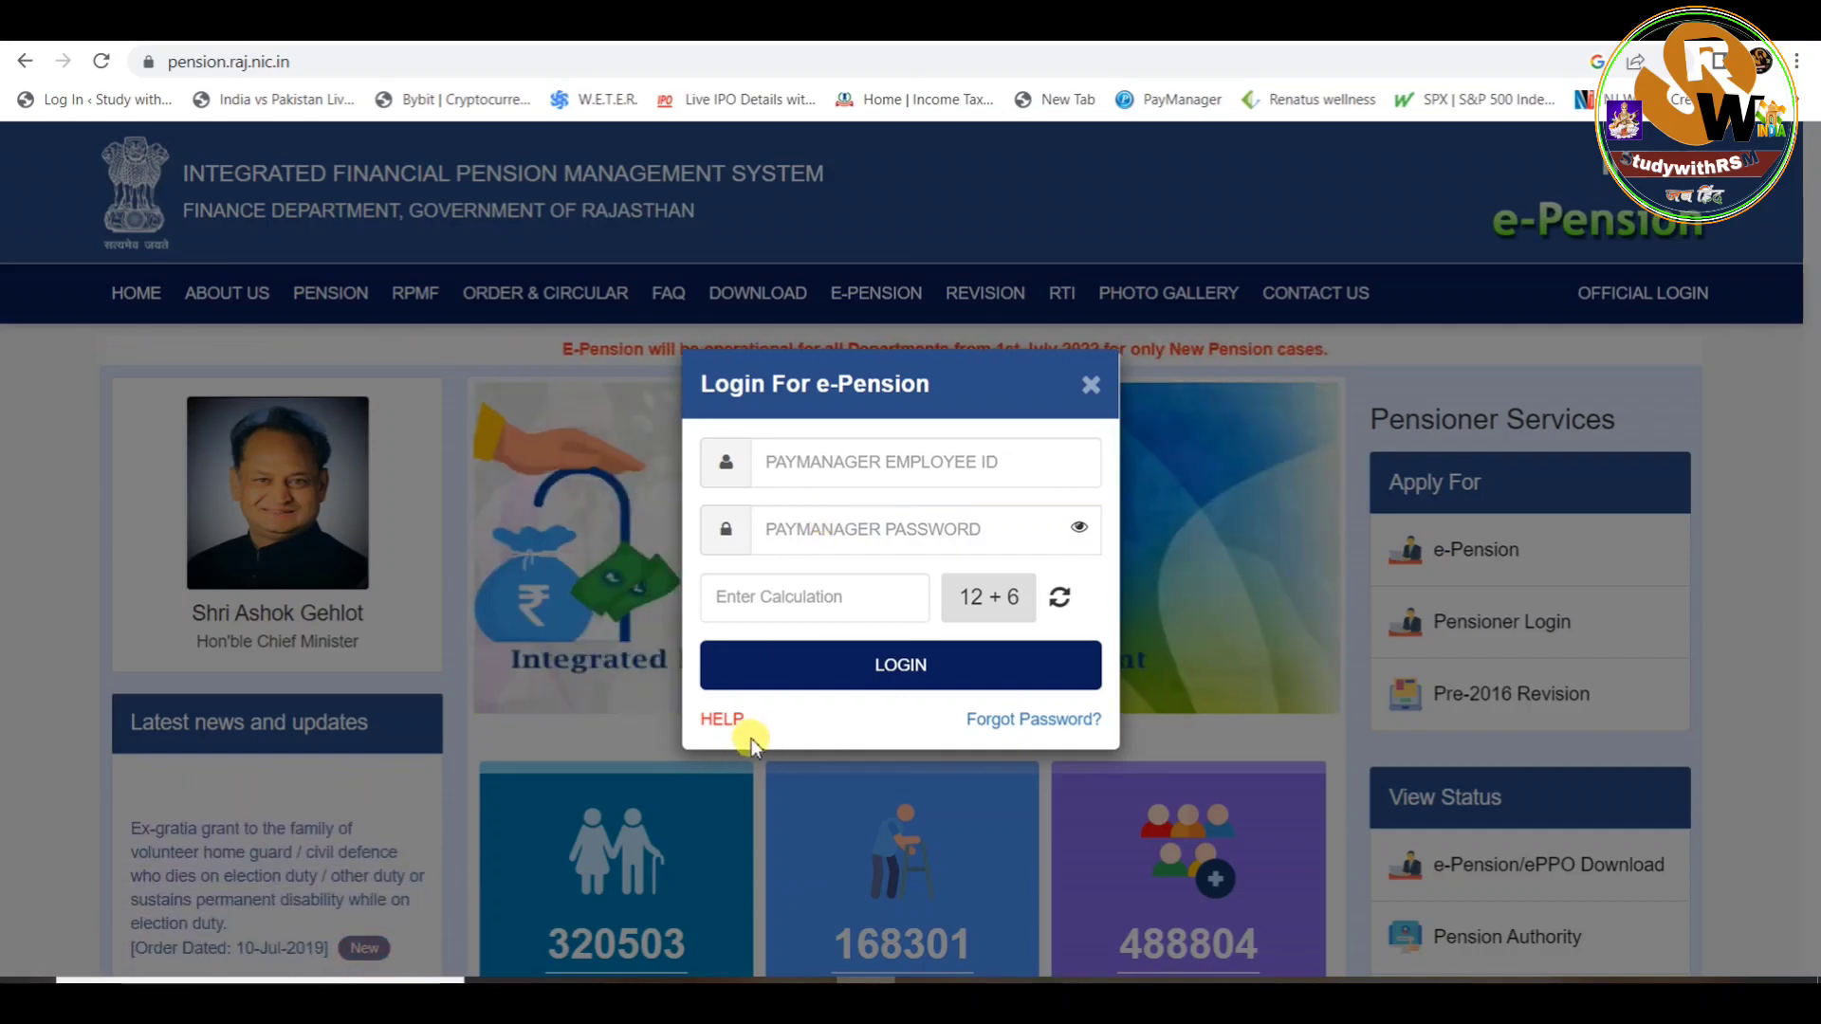
Review the e-Pension application guidelines on required documents, then return to the PayManager employee ID entry in the login form
left_click(721, 722)
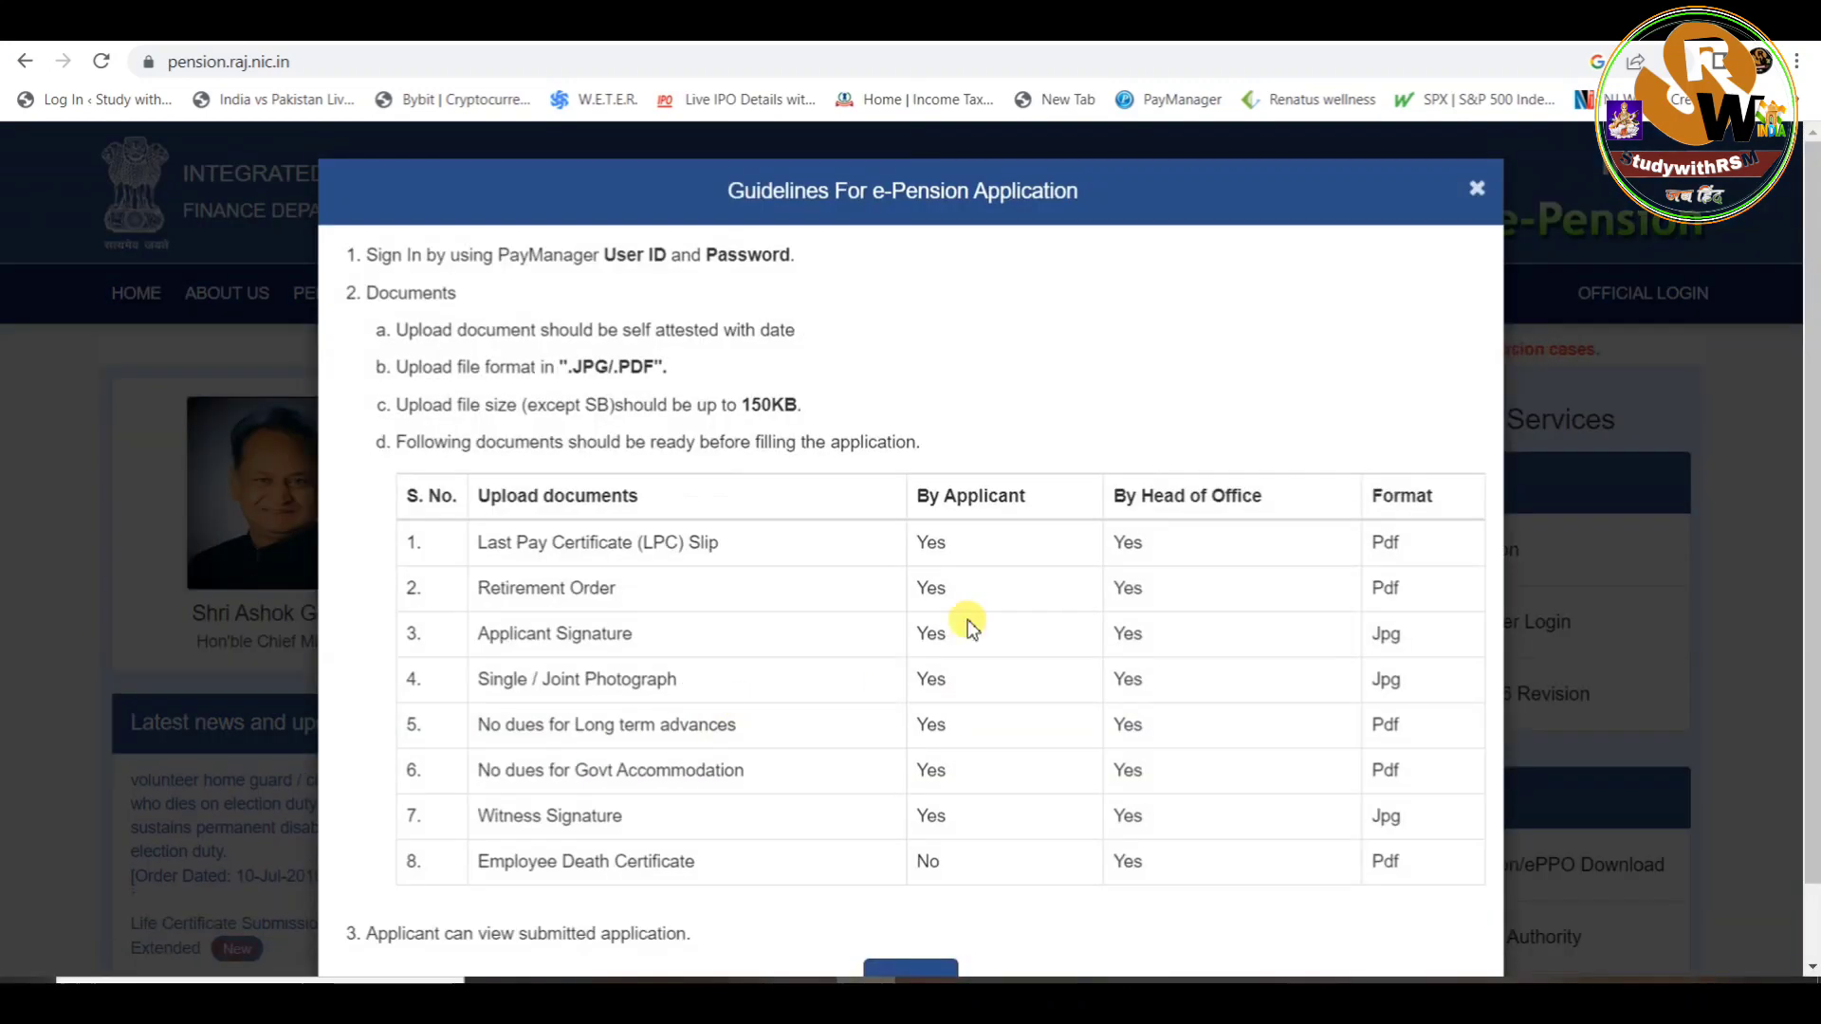
scroll(610, 470, "down", 1)
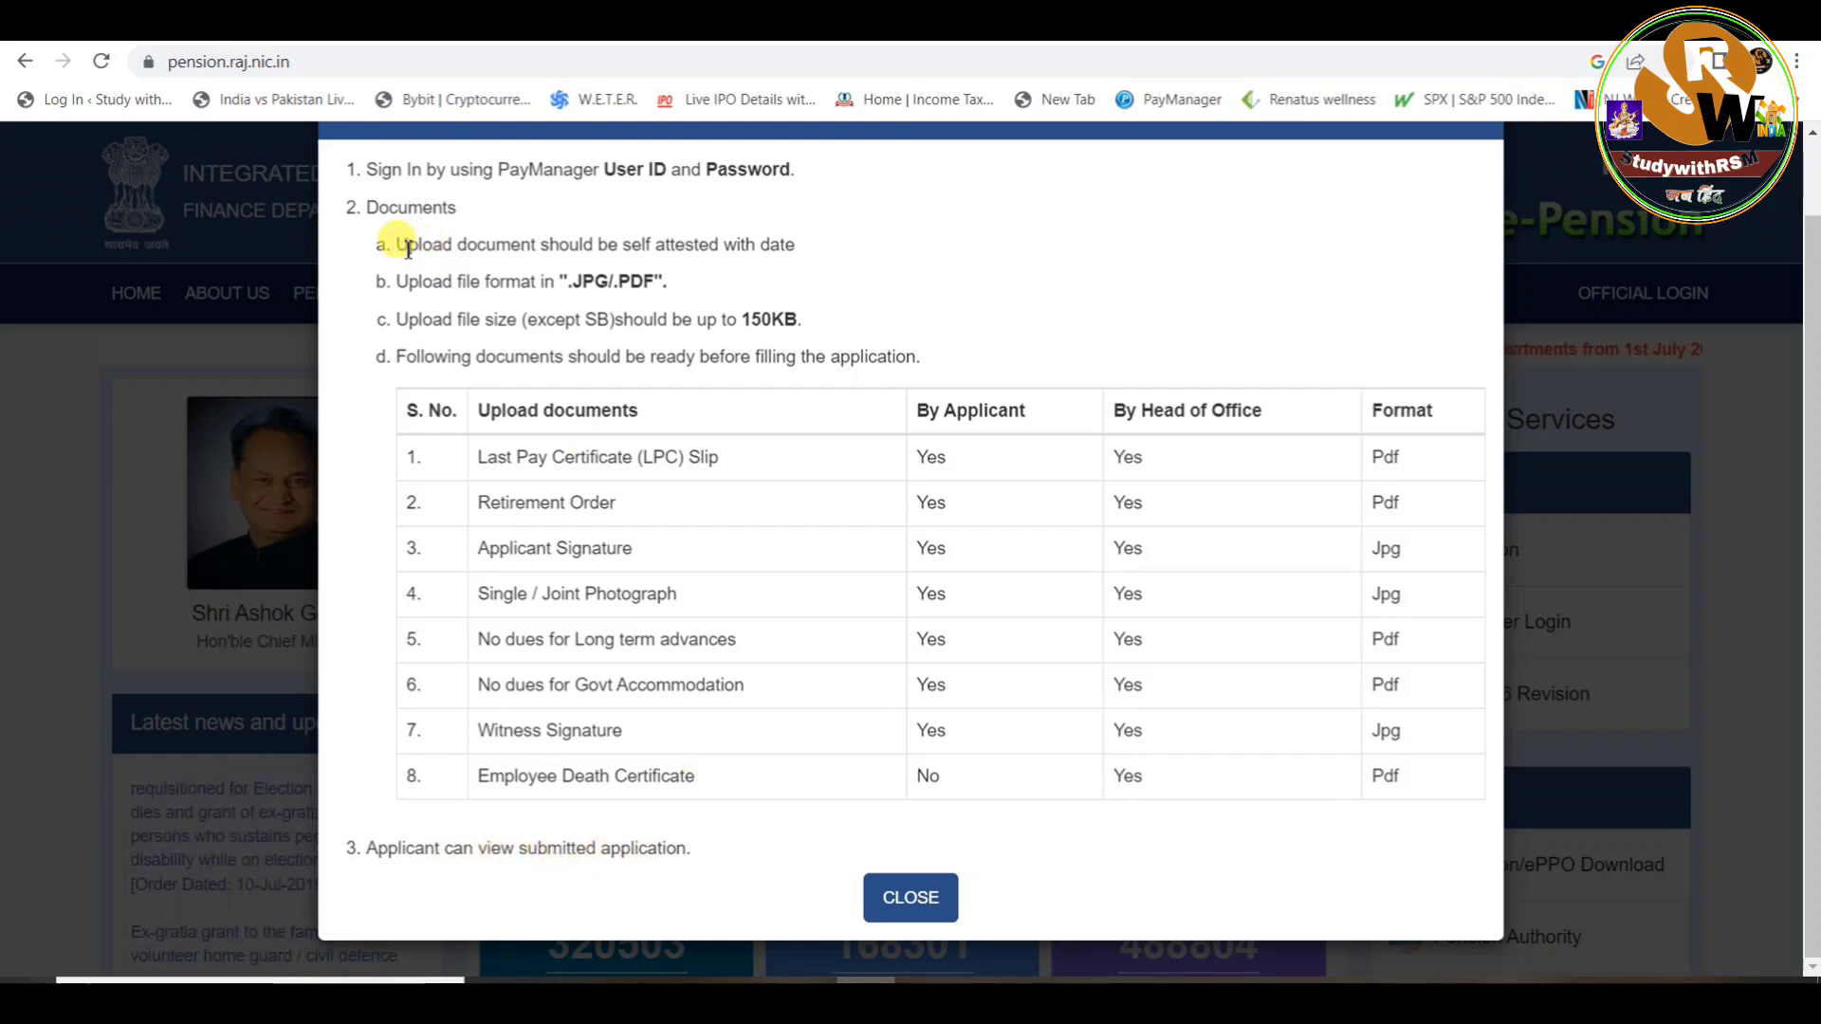
left_click_drag(405, 249, 811, 261)
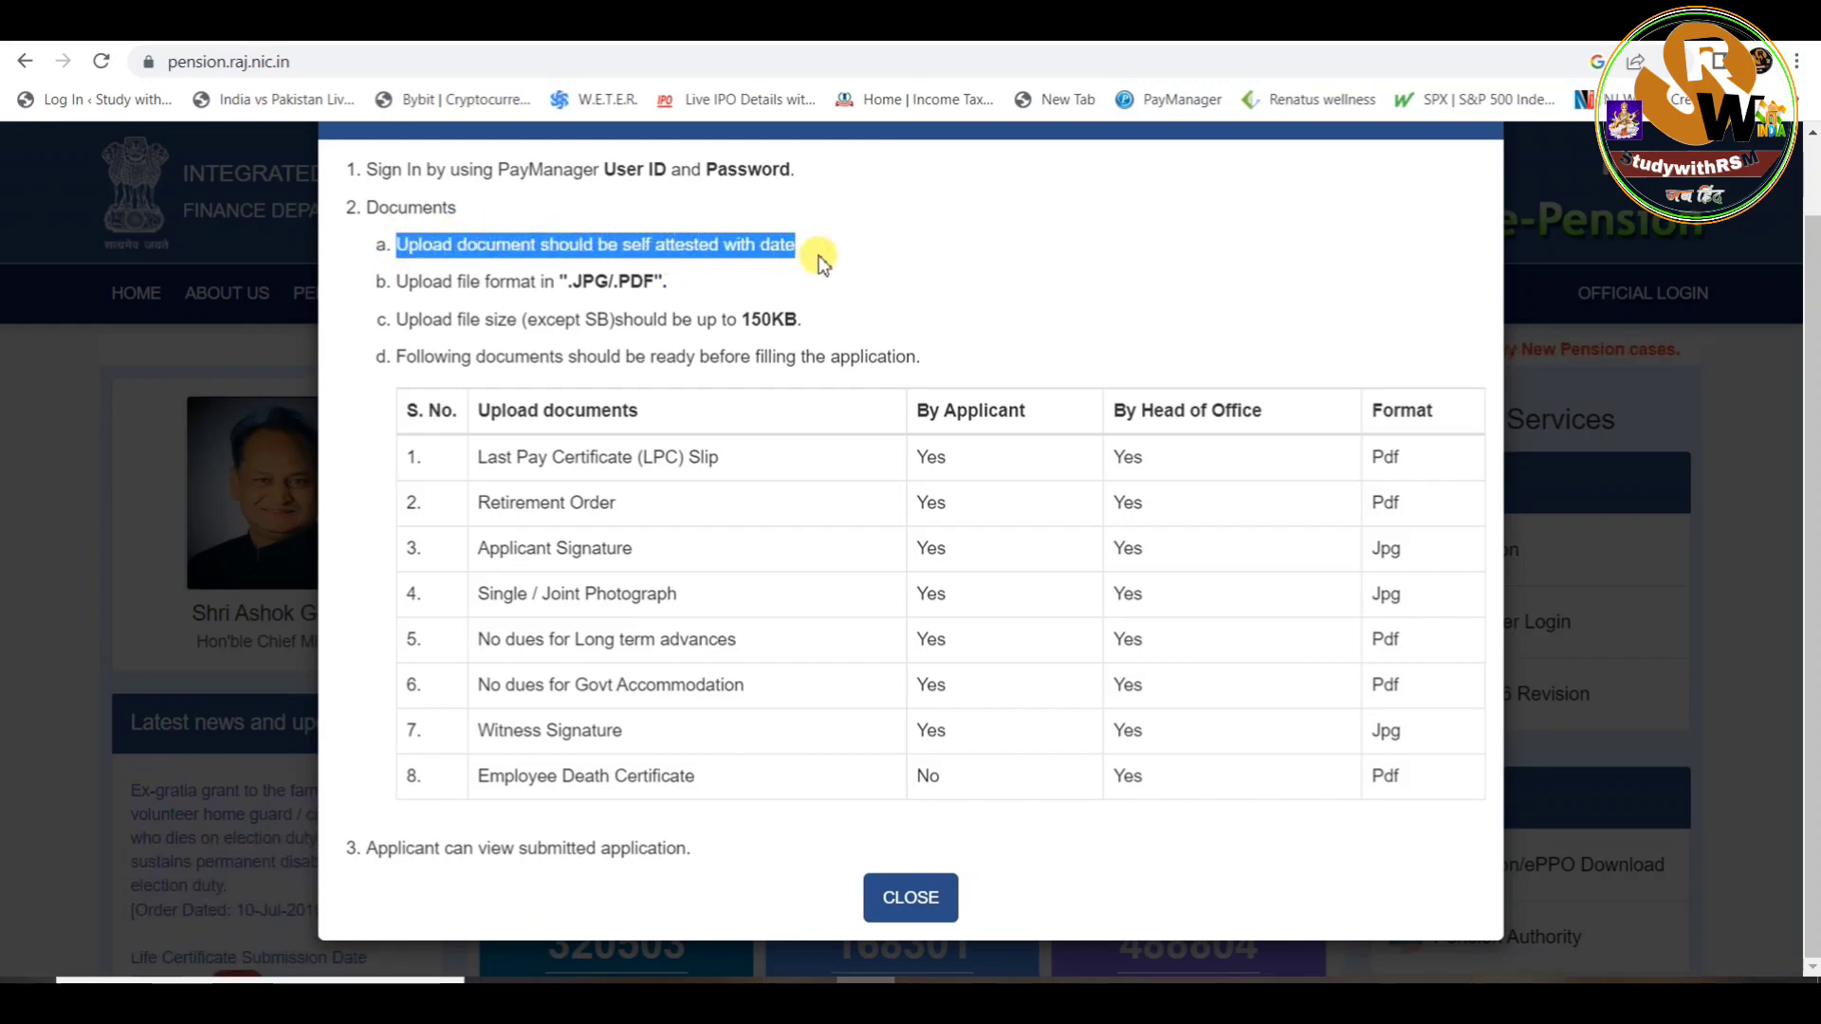
left_click(919, 284)
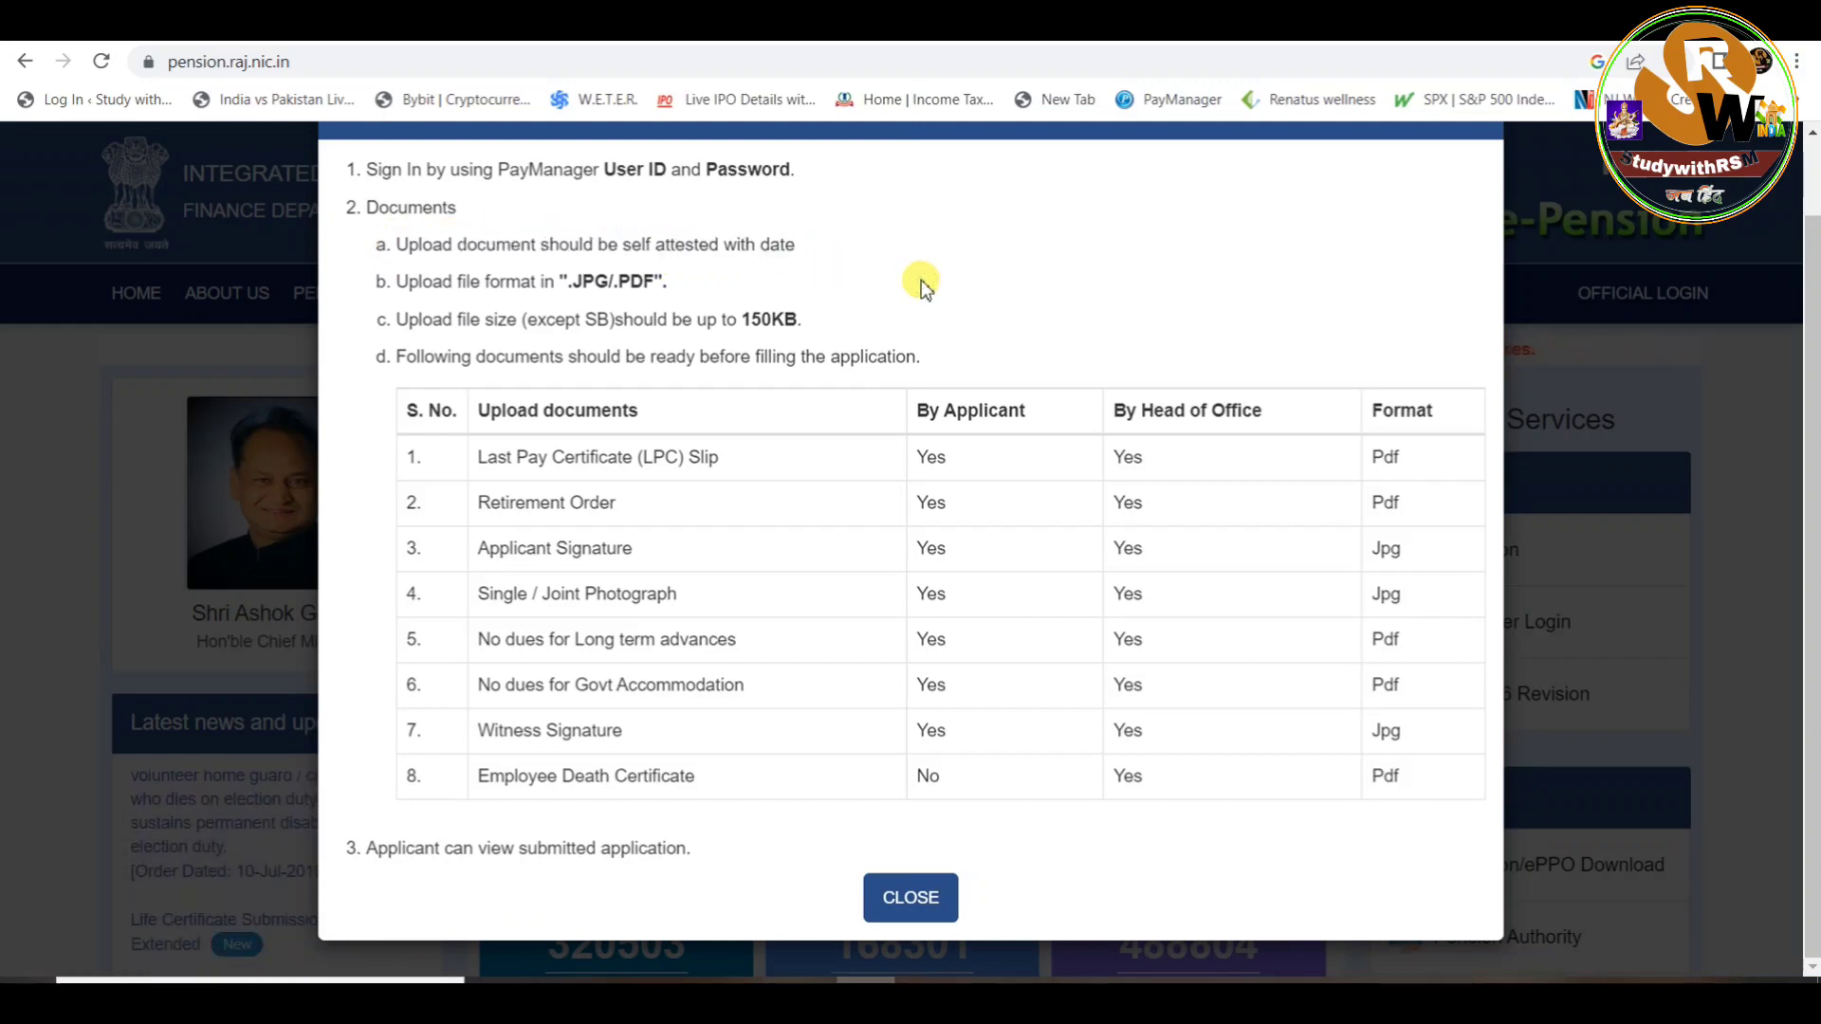
left_click(919, 898)
left_click(821, 465)
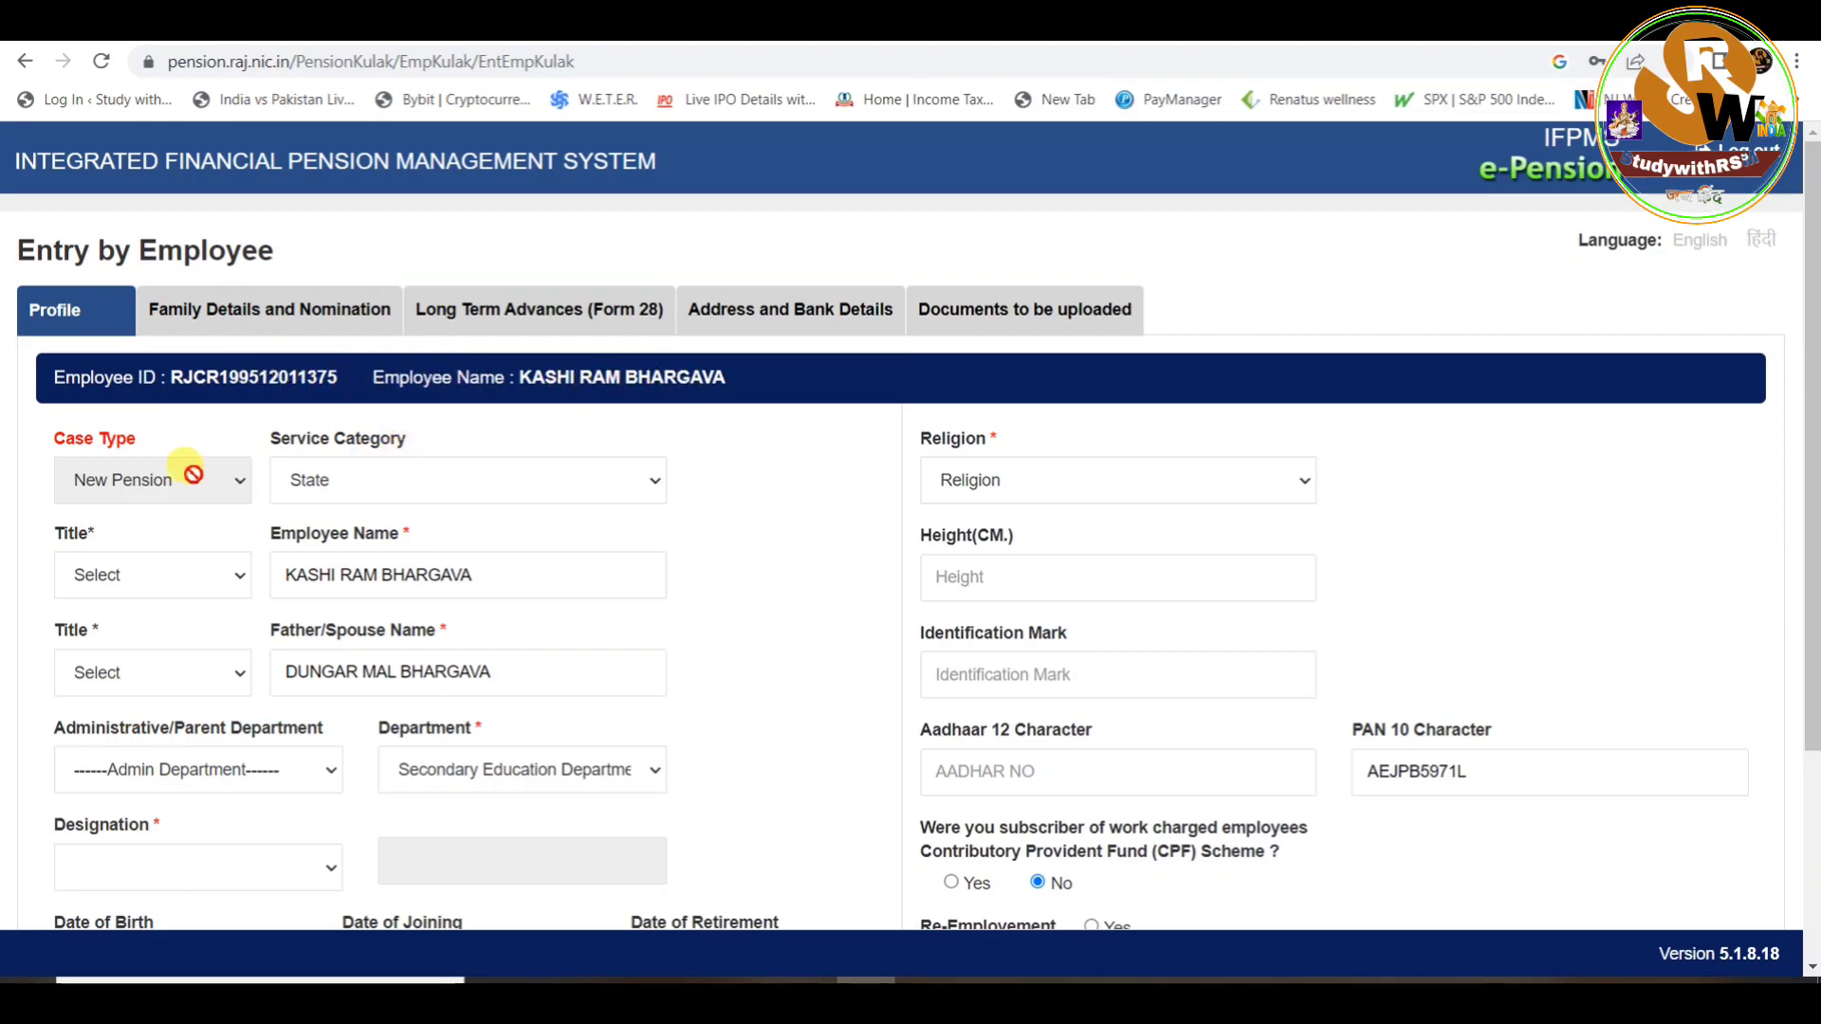
In the employee profile, set the service category to State and the religion to Hindu
scroll(183, 479, "down", 1)
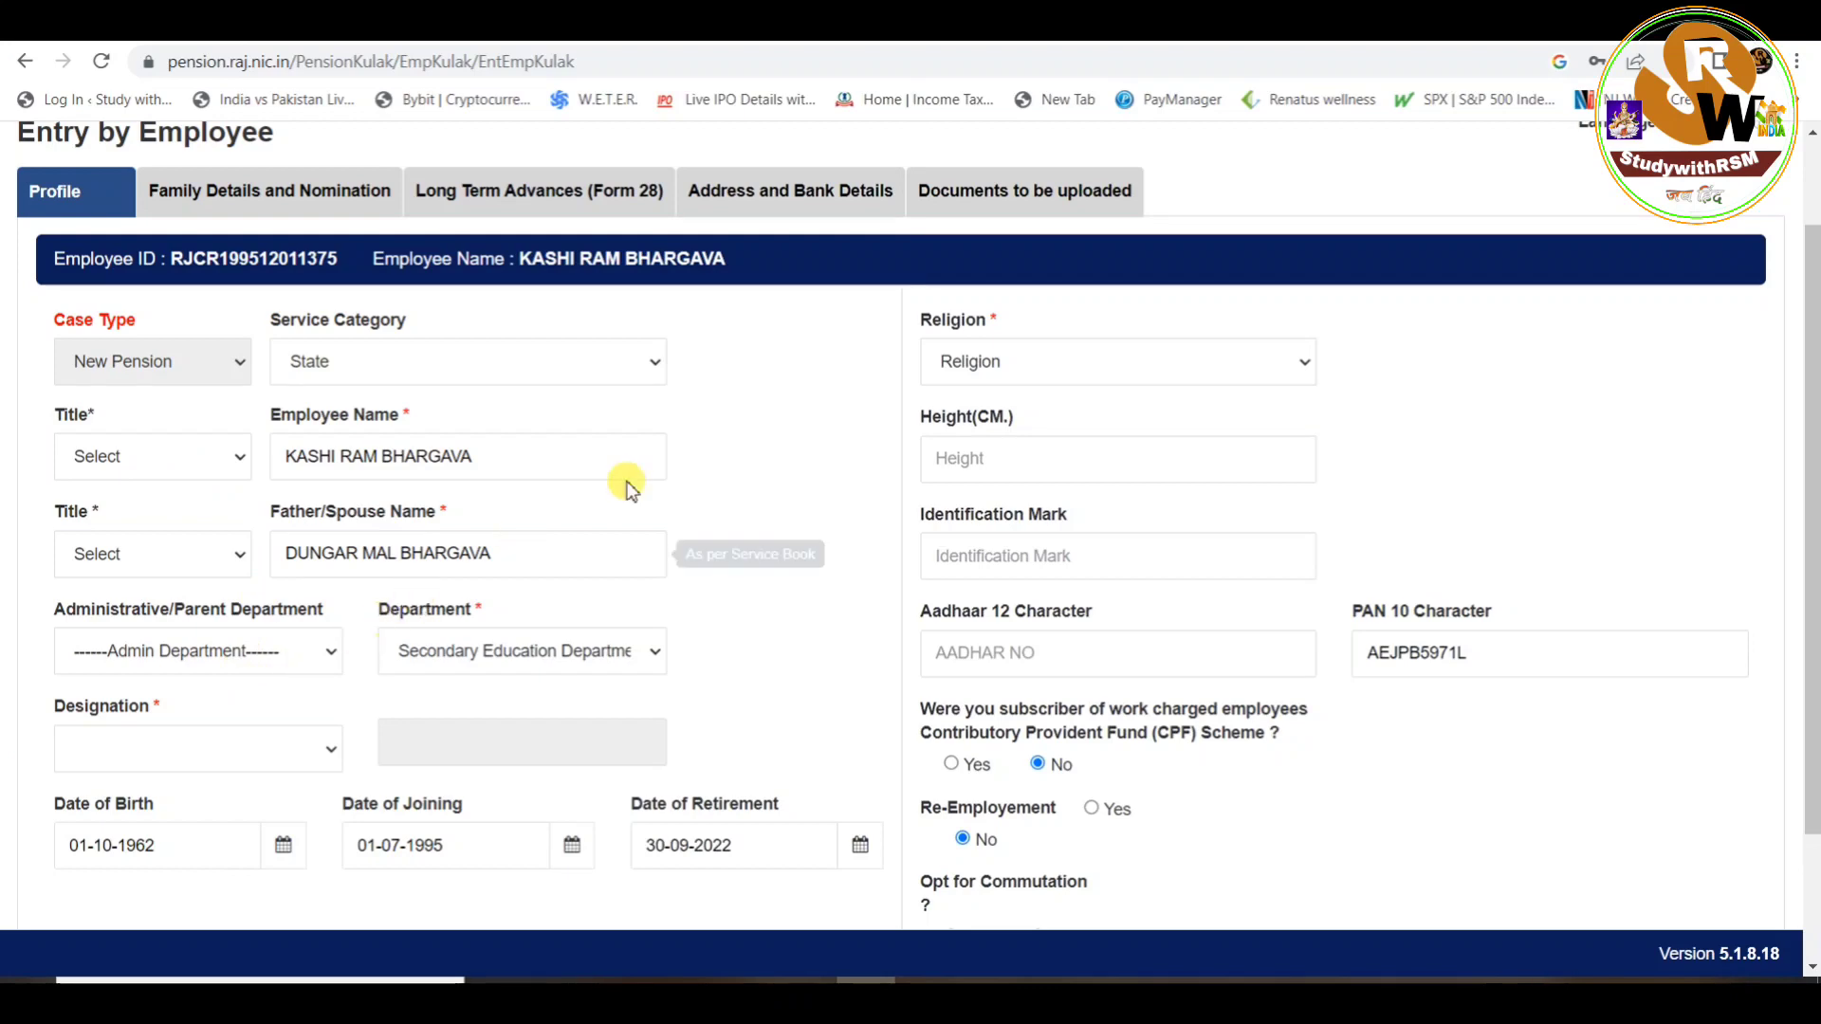
scroll(571, 465, "up", 1)
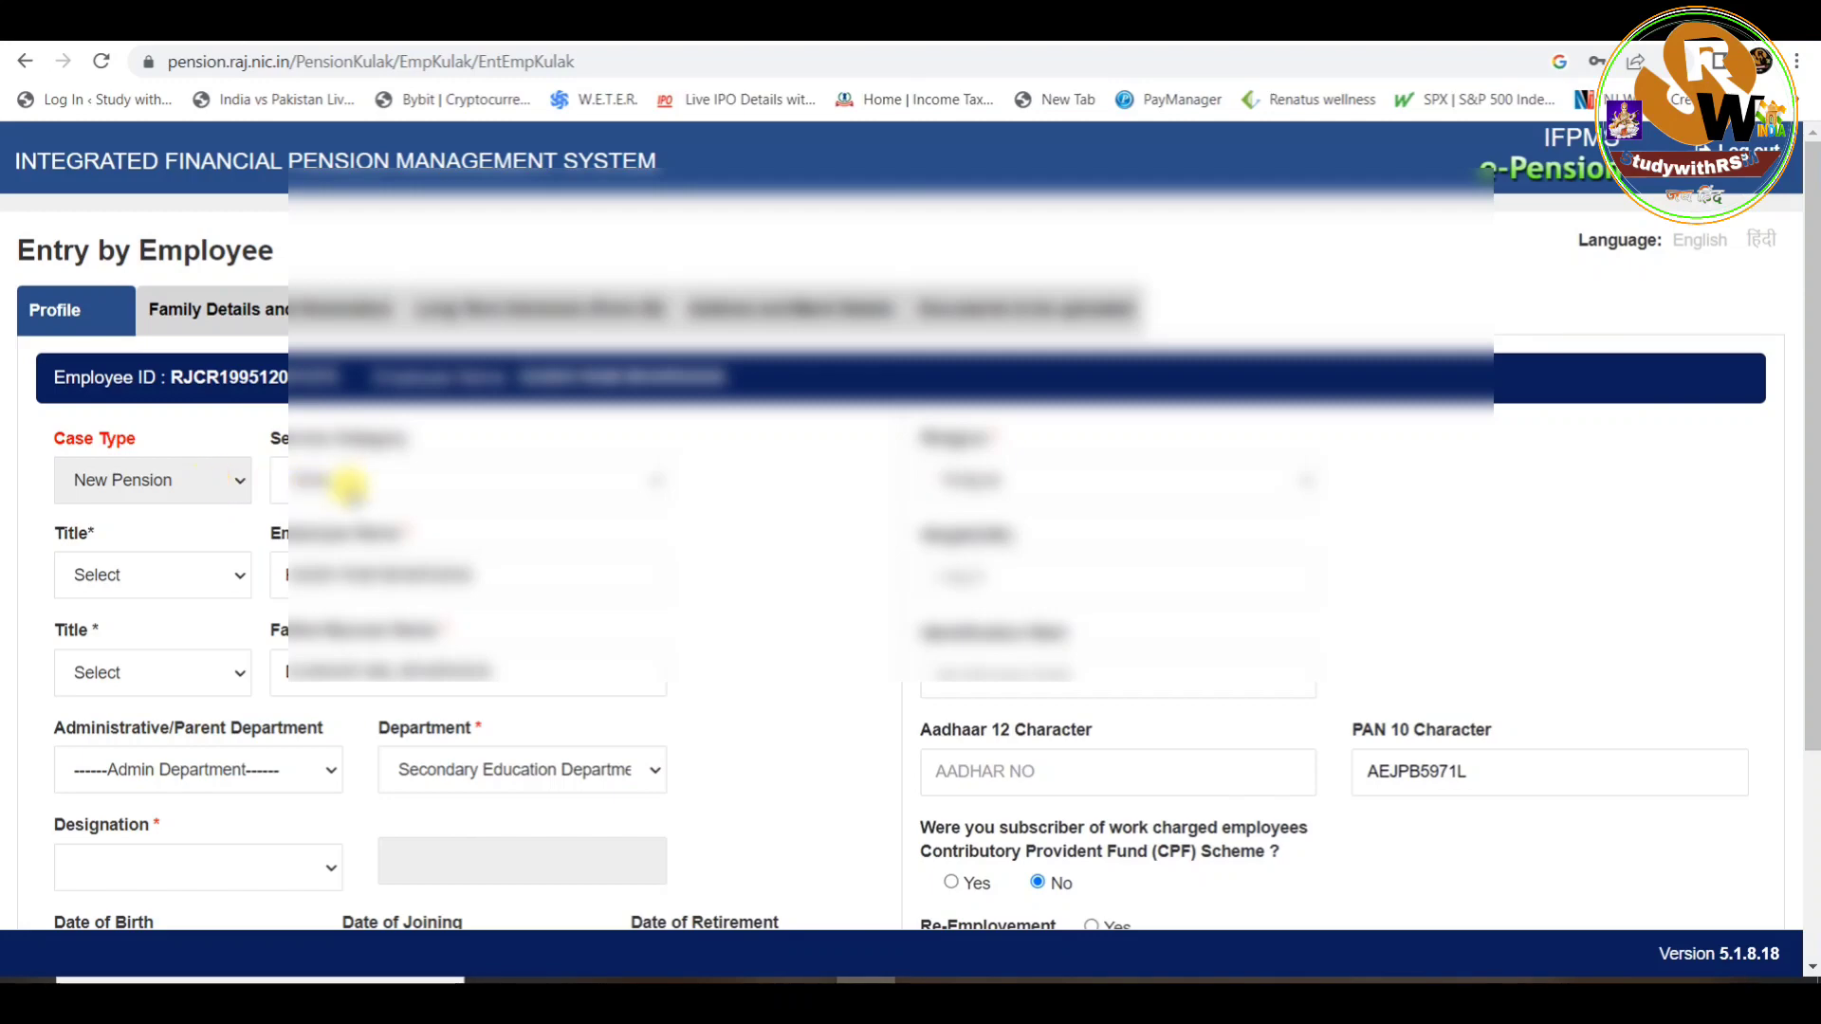
left_click(422, 484)
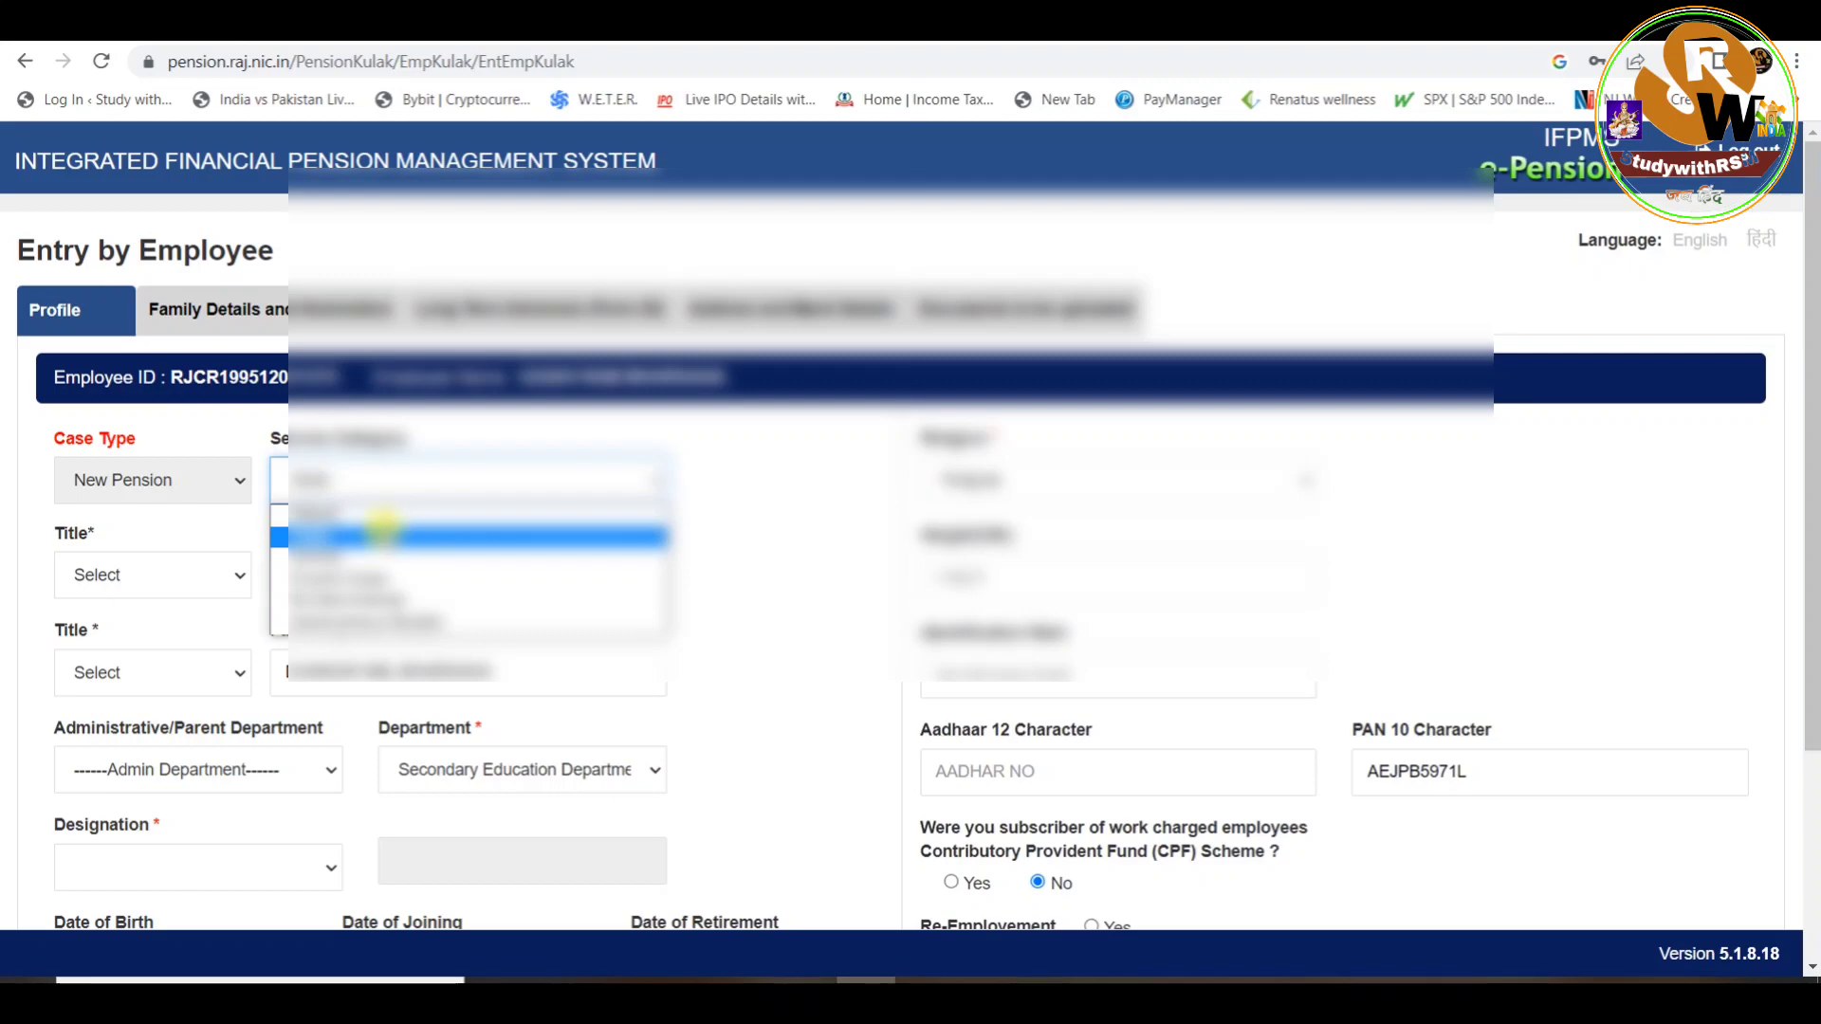
left_click(382, 531)
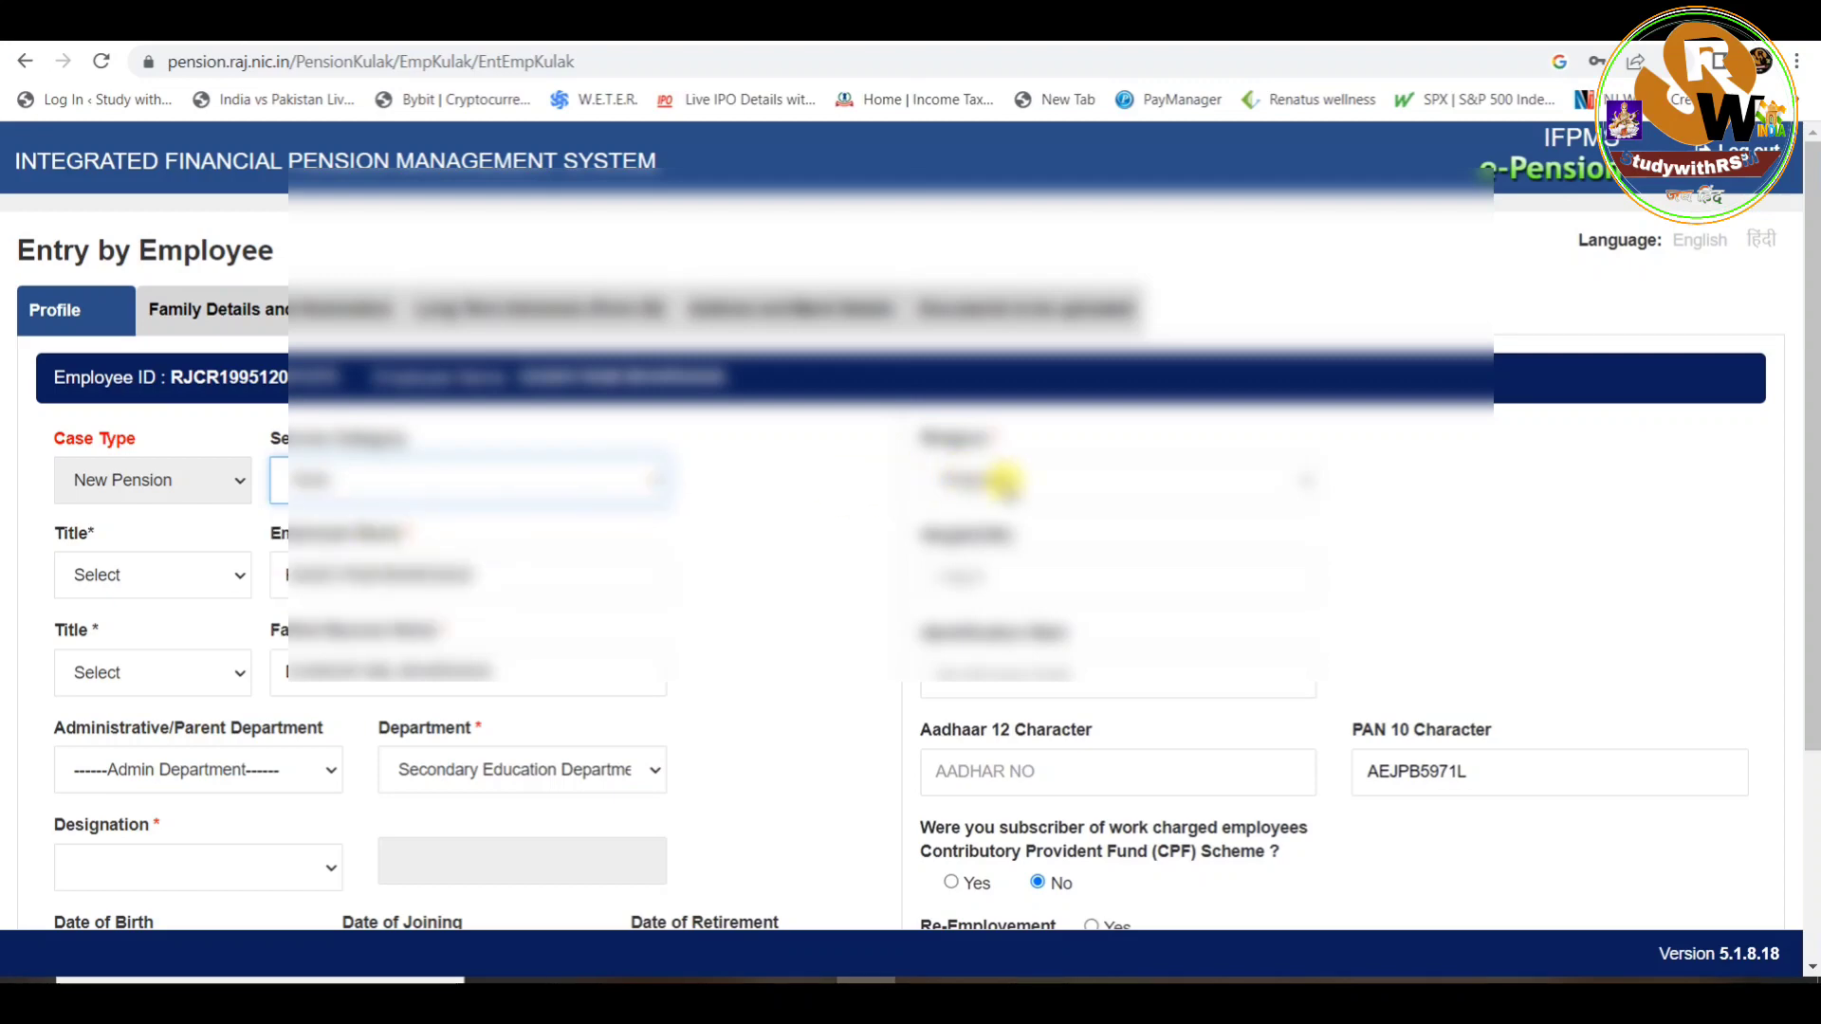
left_click(1003, 481)
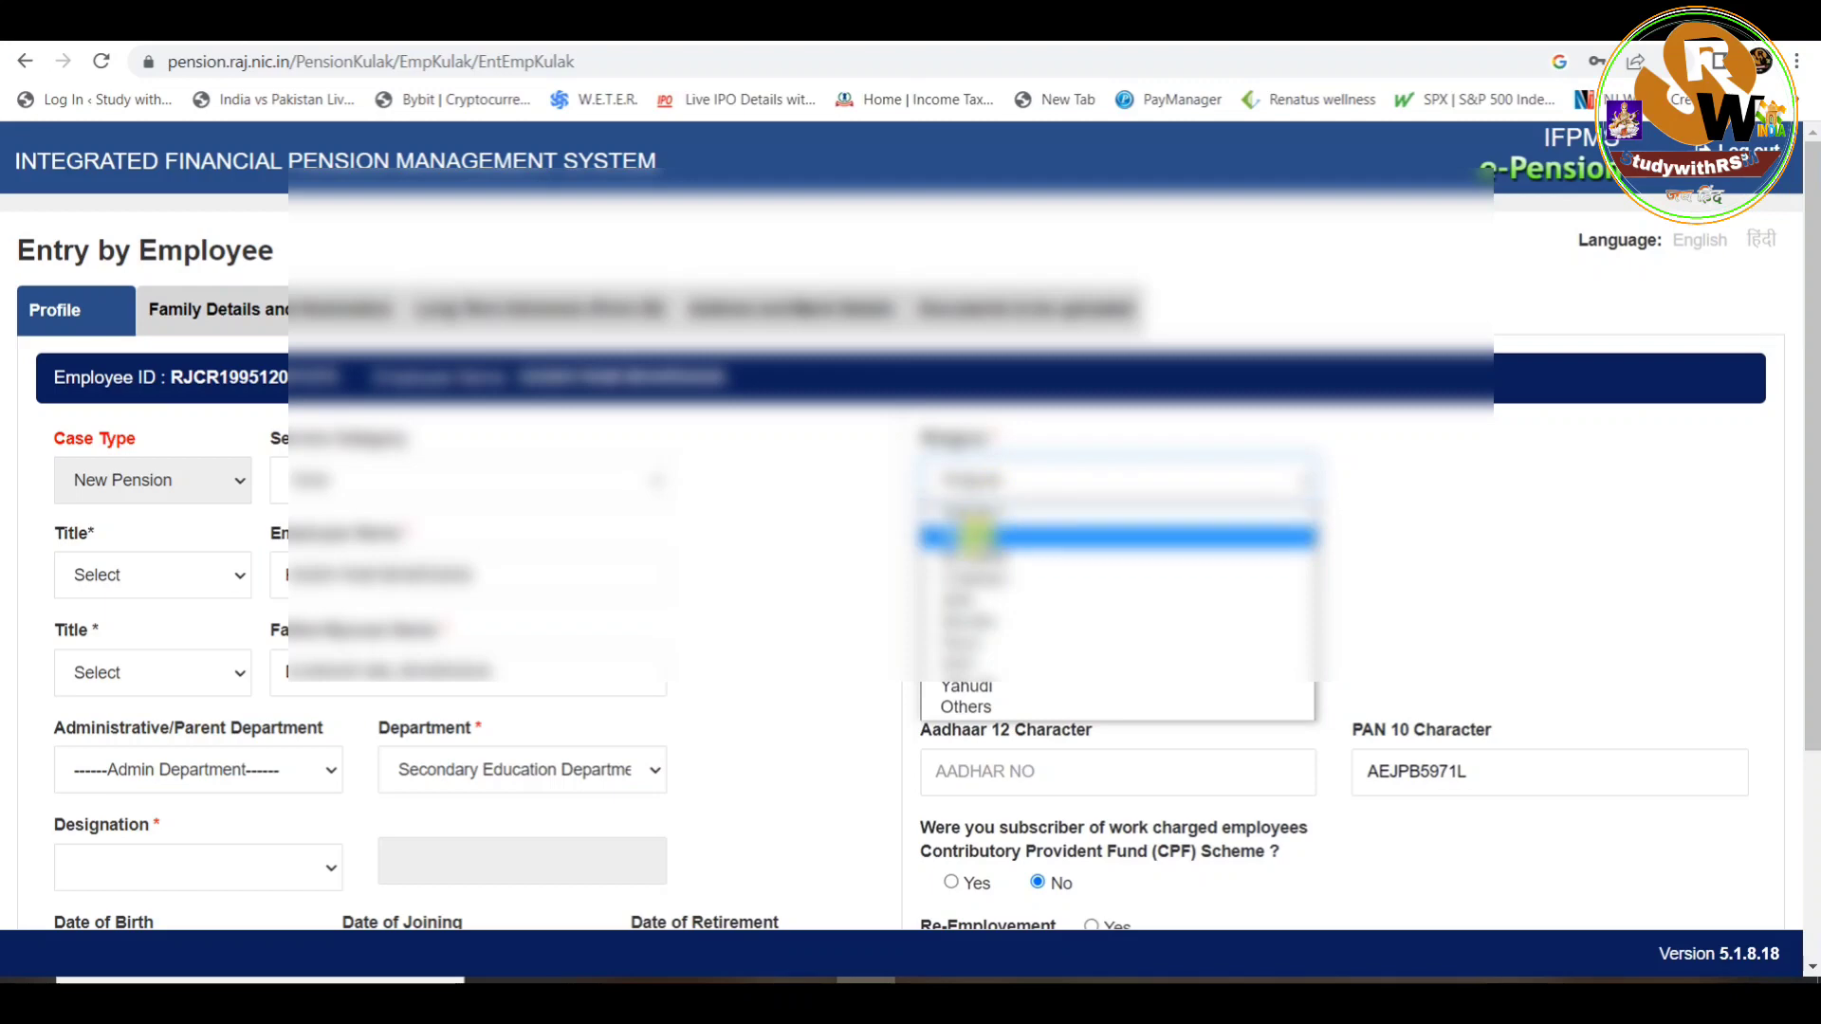
left_click(975, 538)
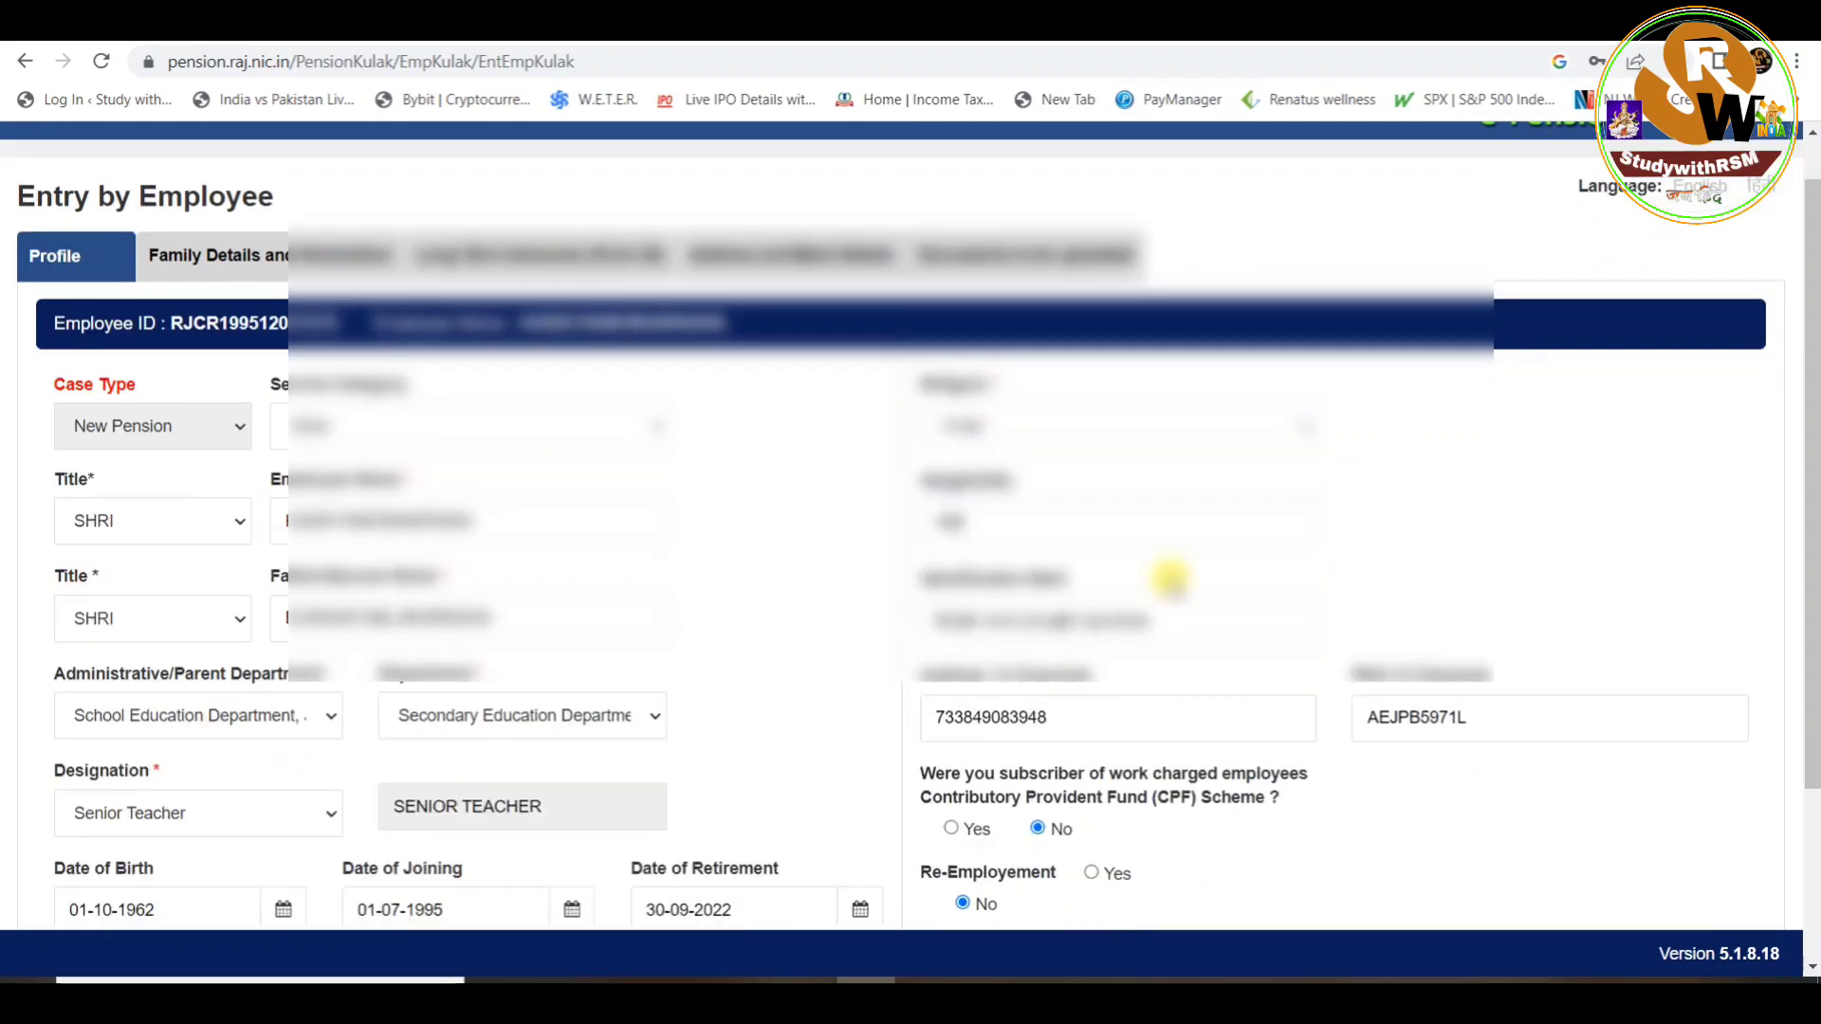
Keep Senior Teacher as the designation, then save the employee profile and proceed to the family details
scroll(465, 588, "down", 3)
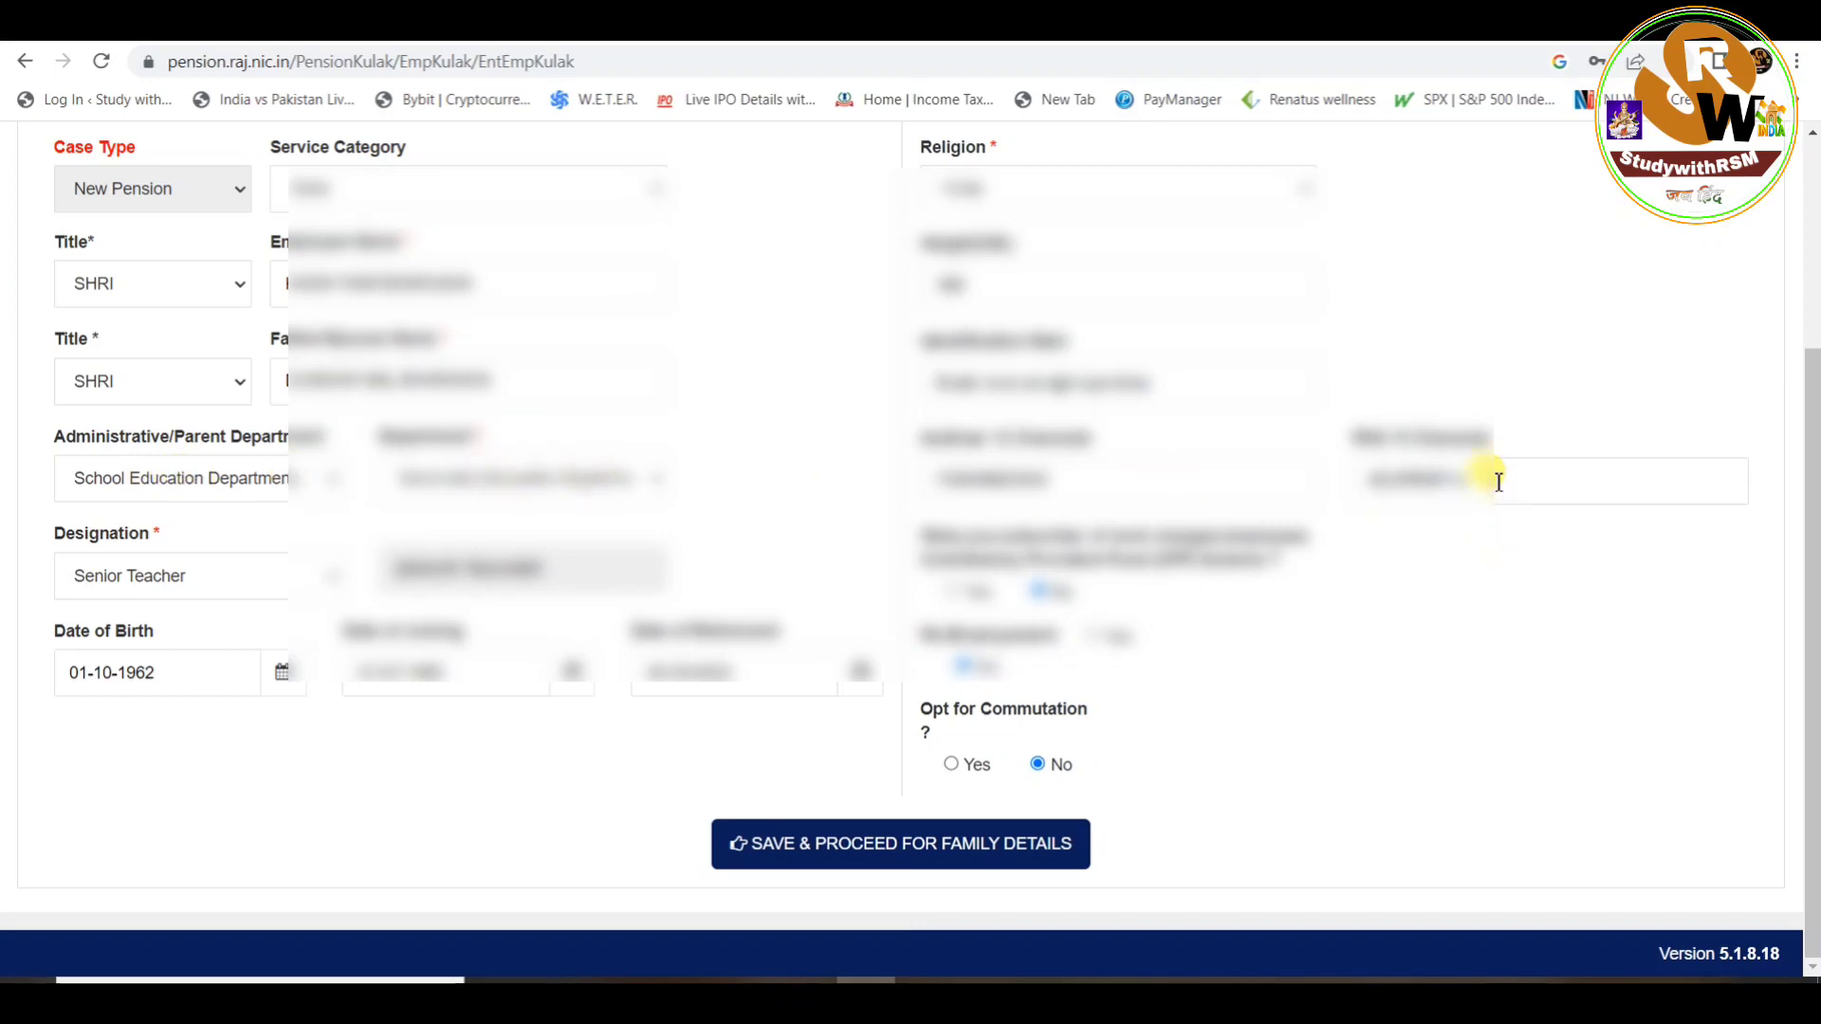
left_click(209, 588)
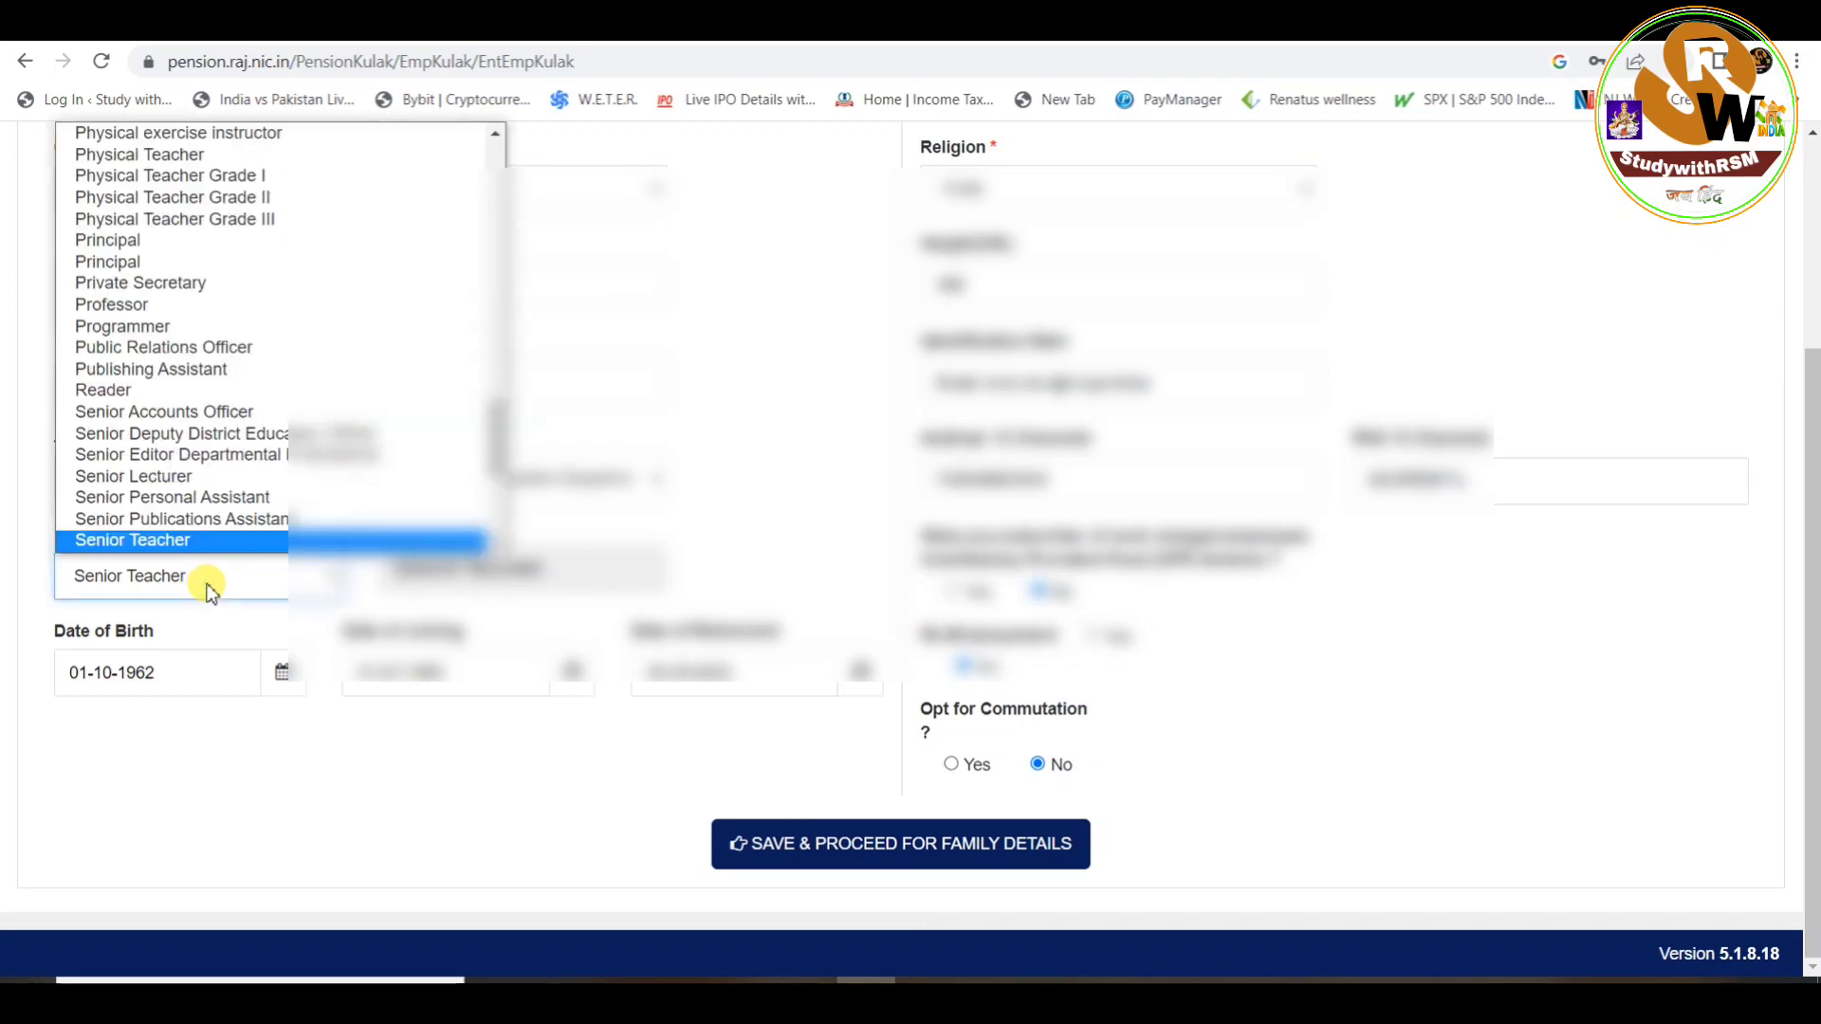
left_click(209, 588)
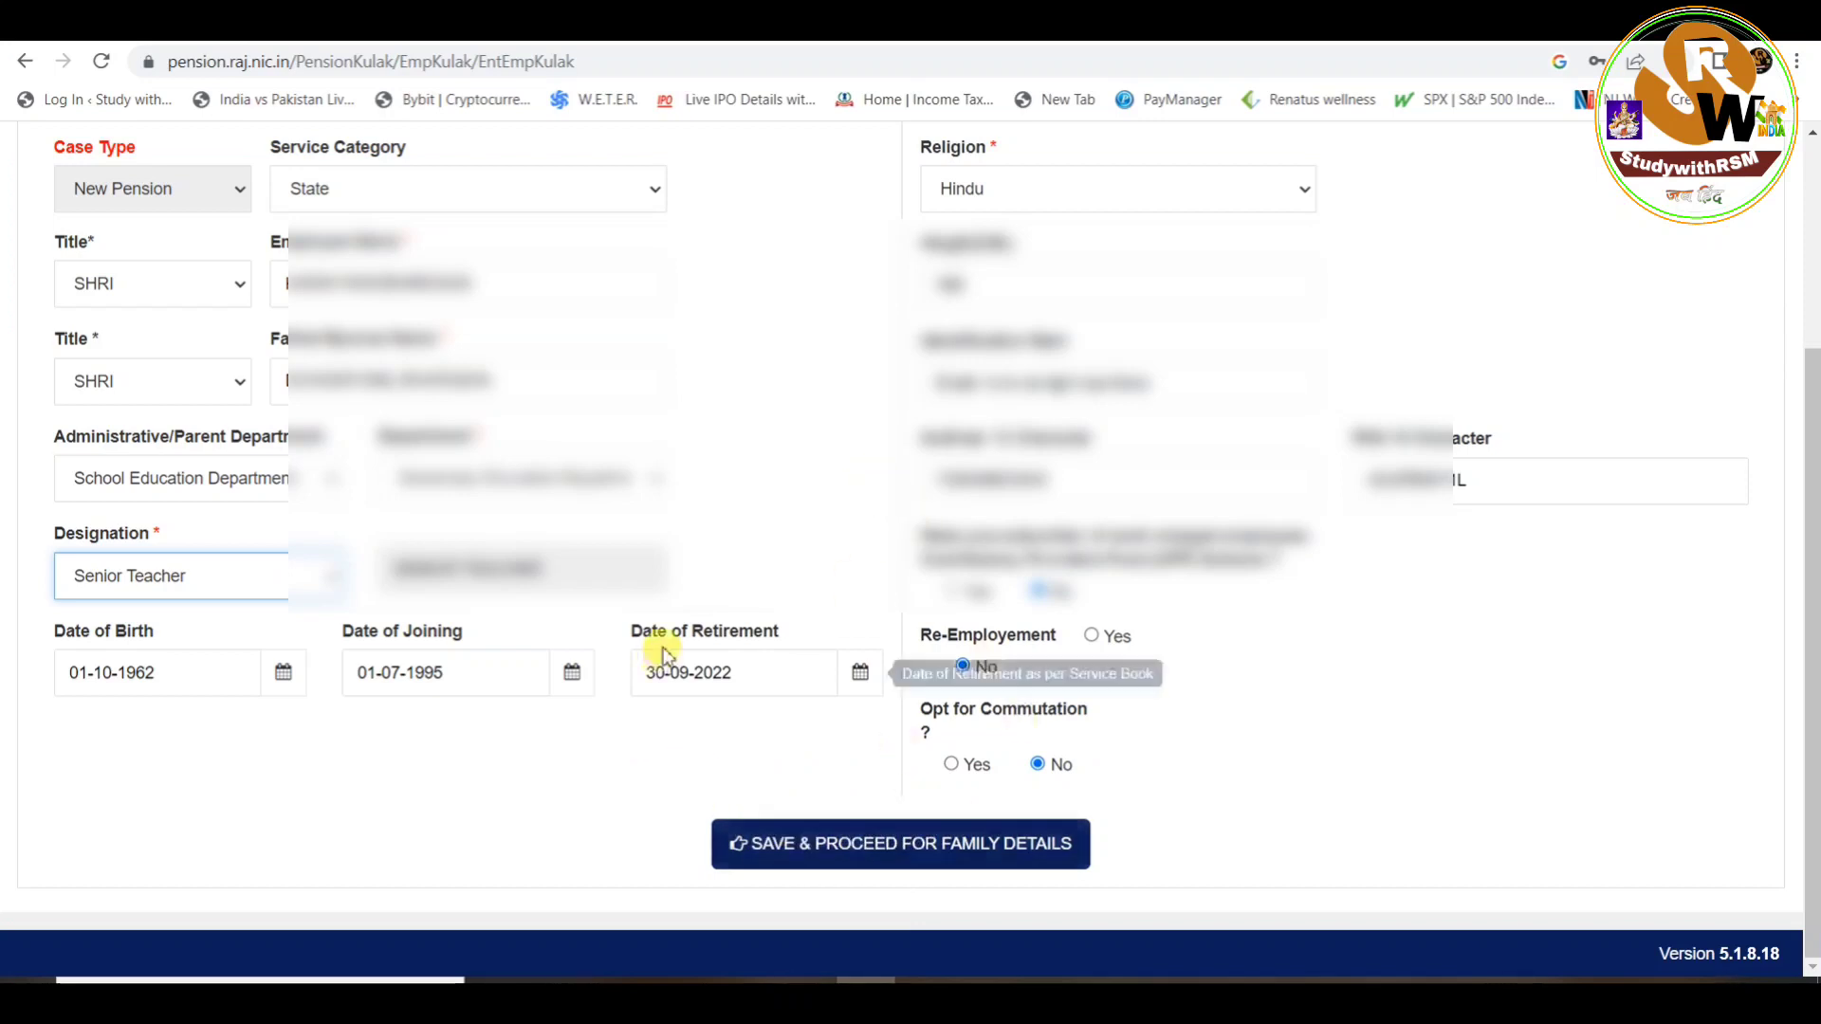
left_click(851, 847)
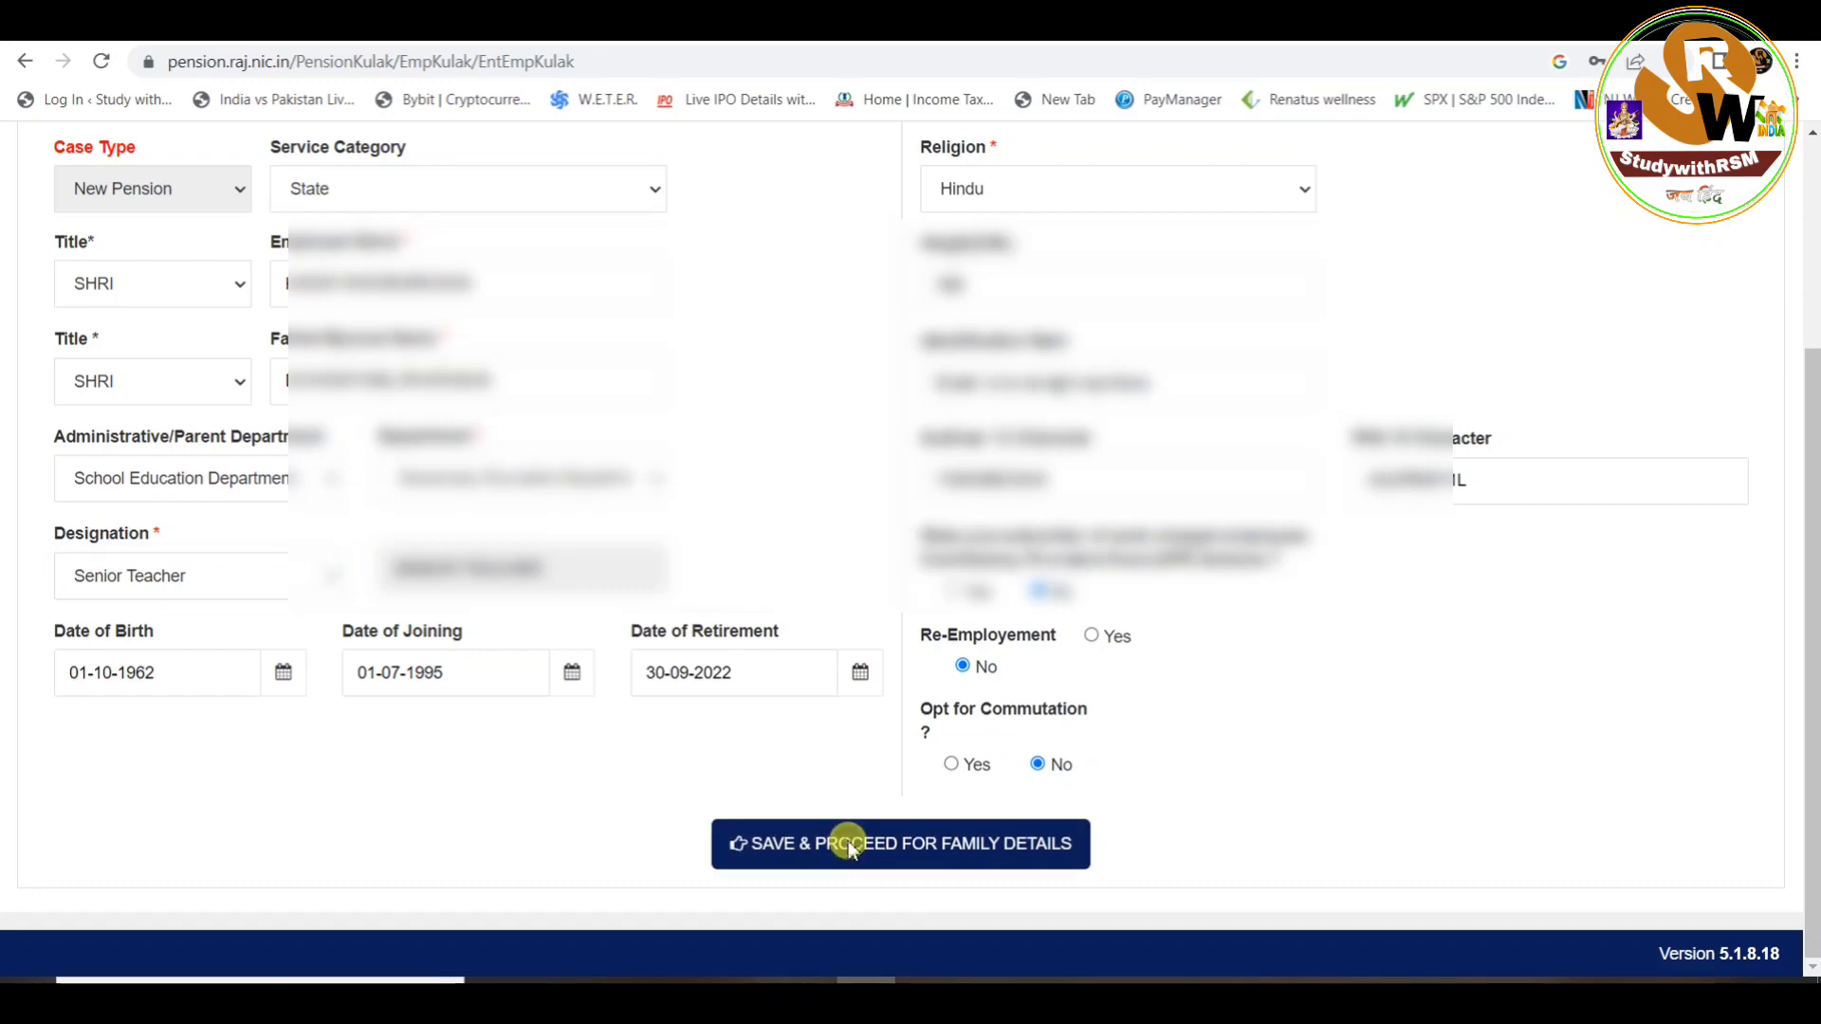
left_click(868, 605)
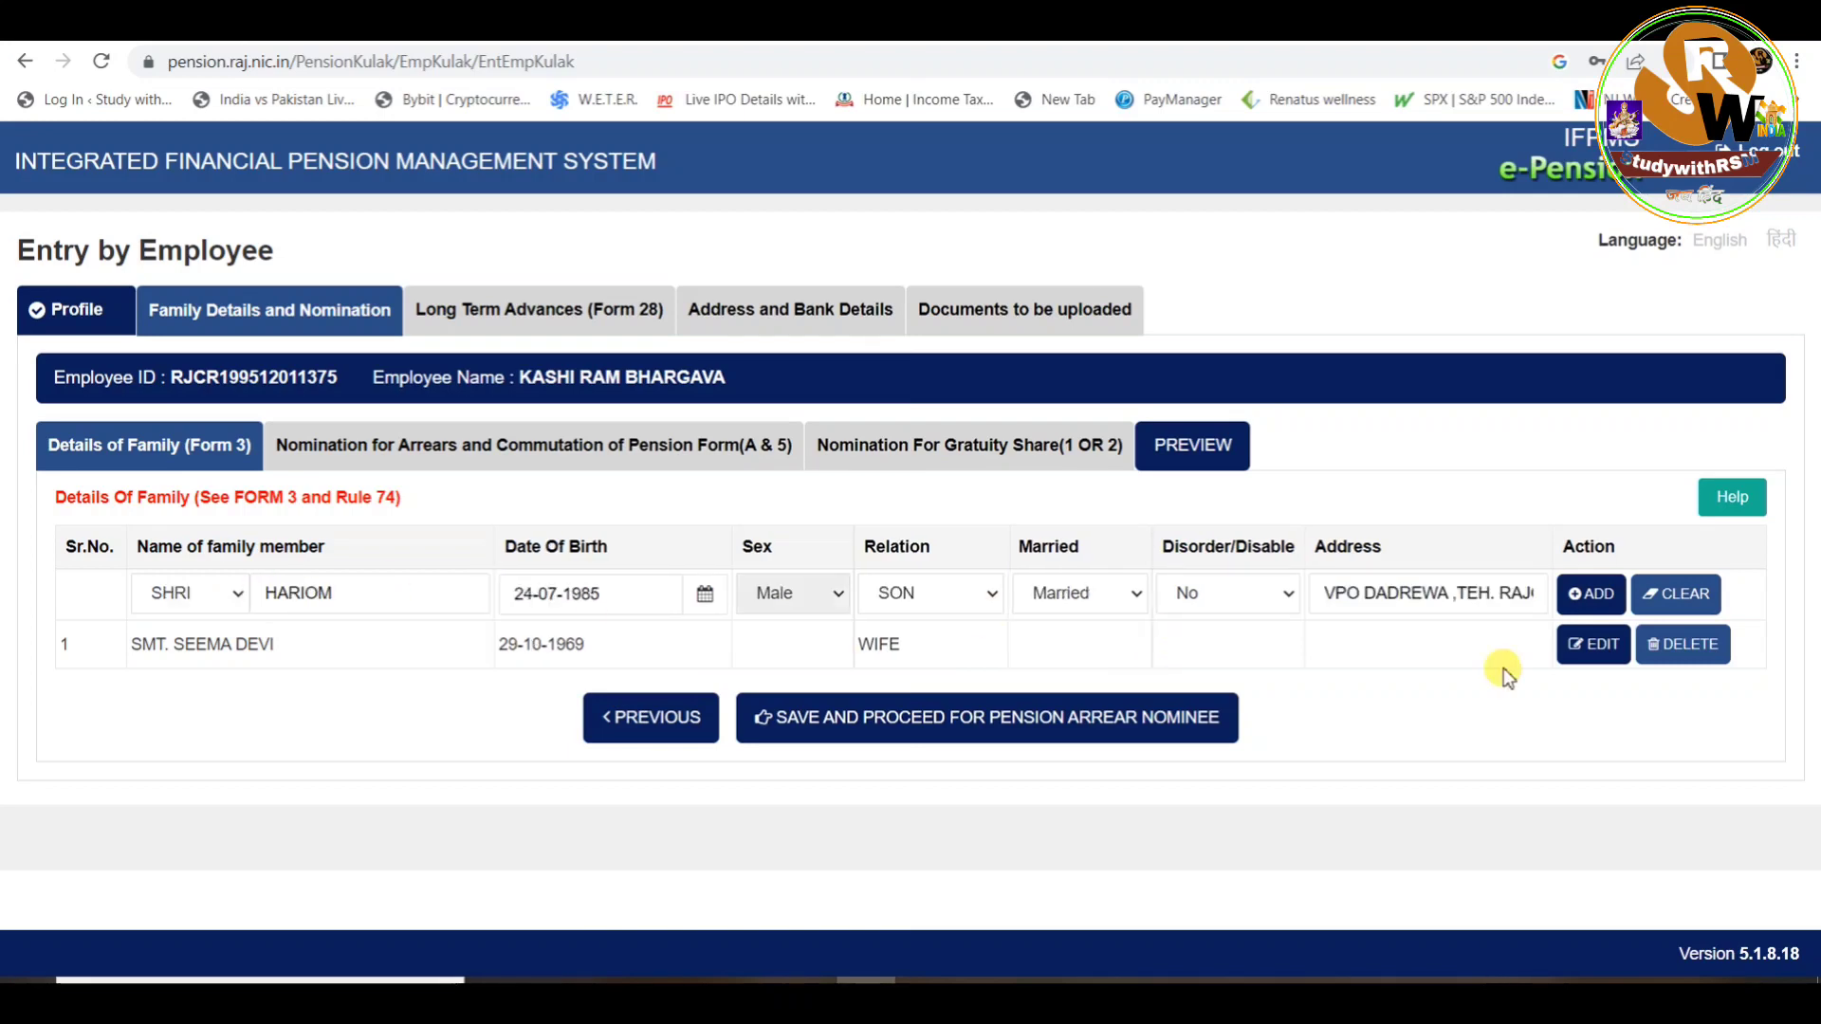
Check the son's full address, then open the wife's family entry for editing and set Disorder/Disable to No
left_click(1507, 598)
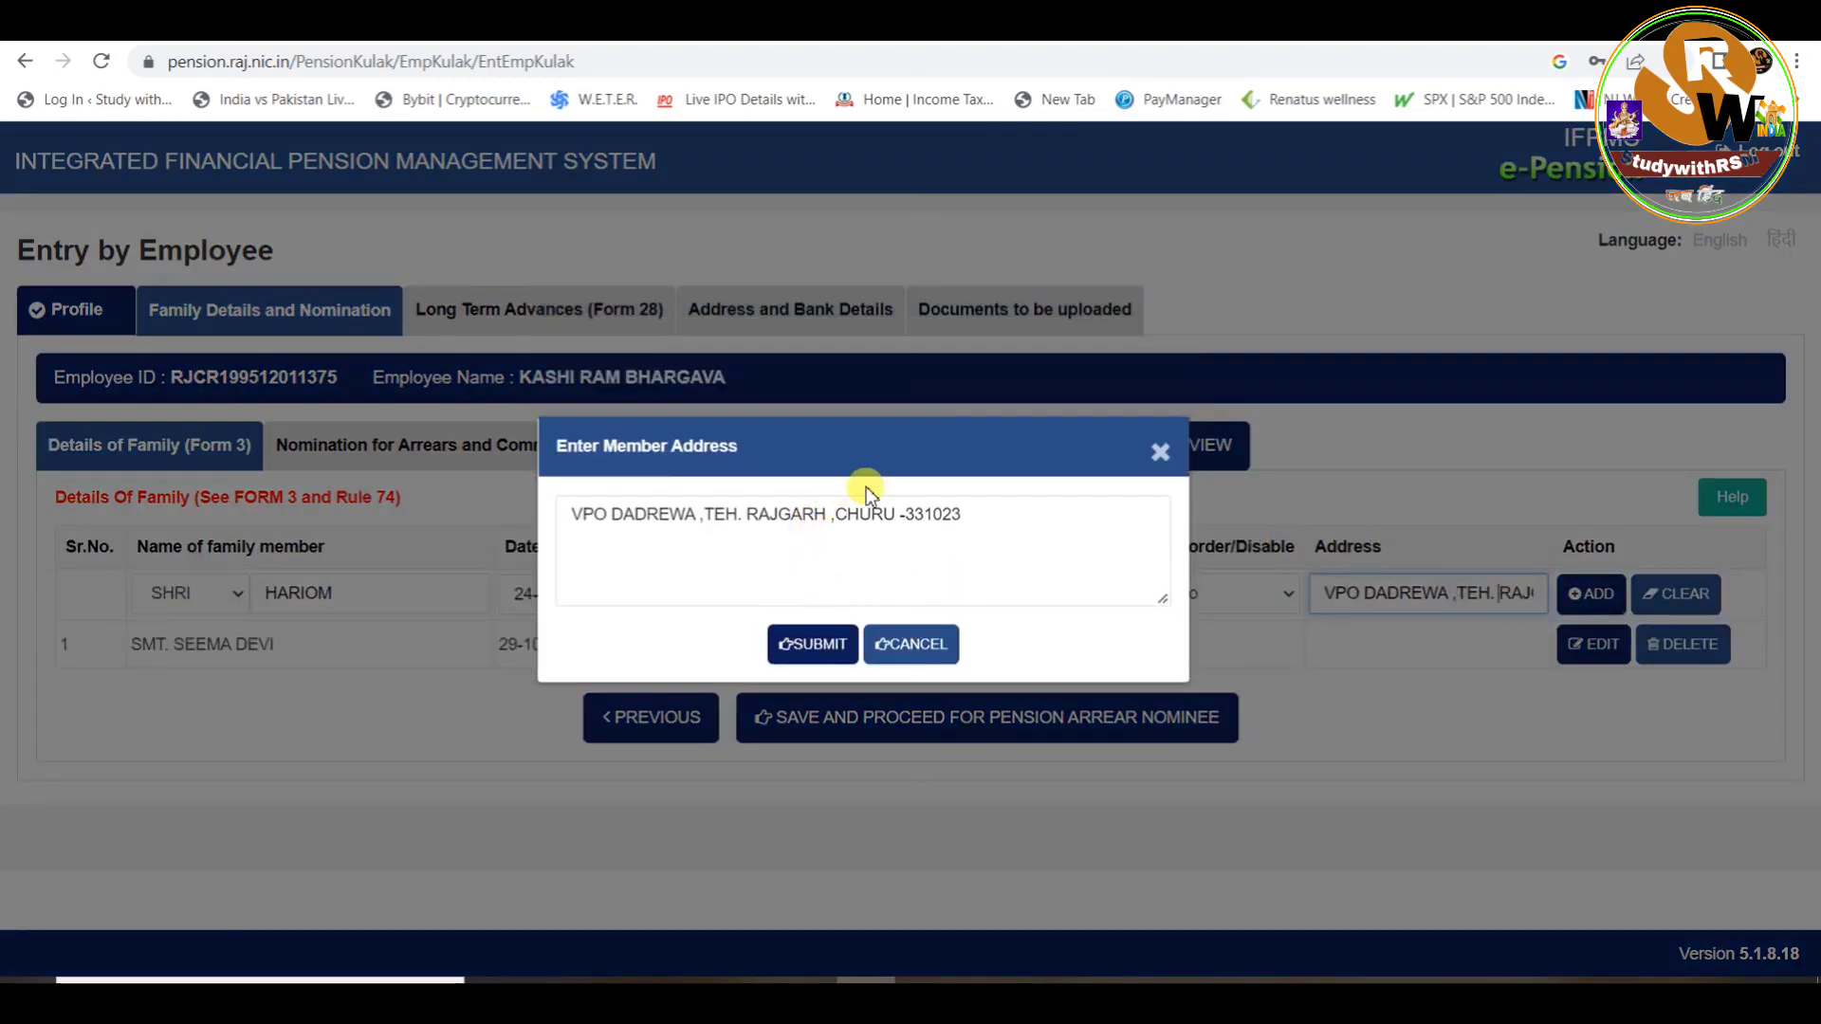
left_click(911, 645)
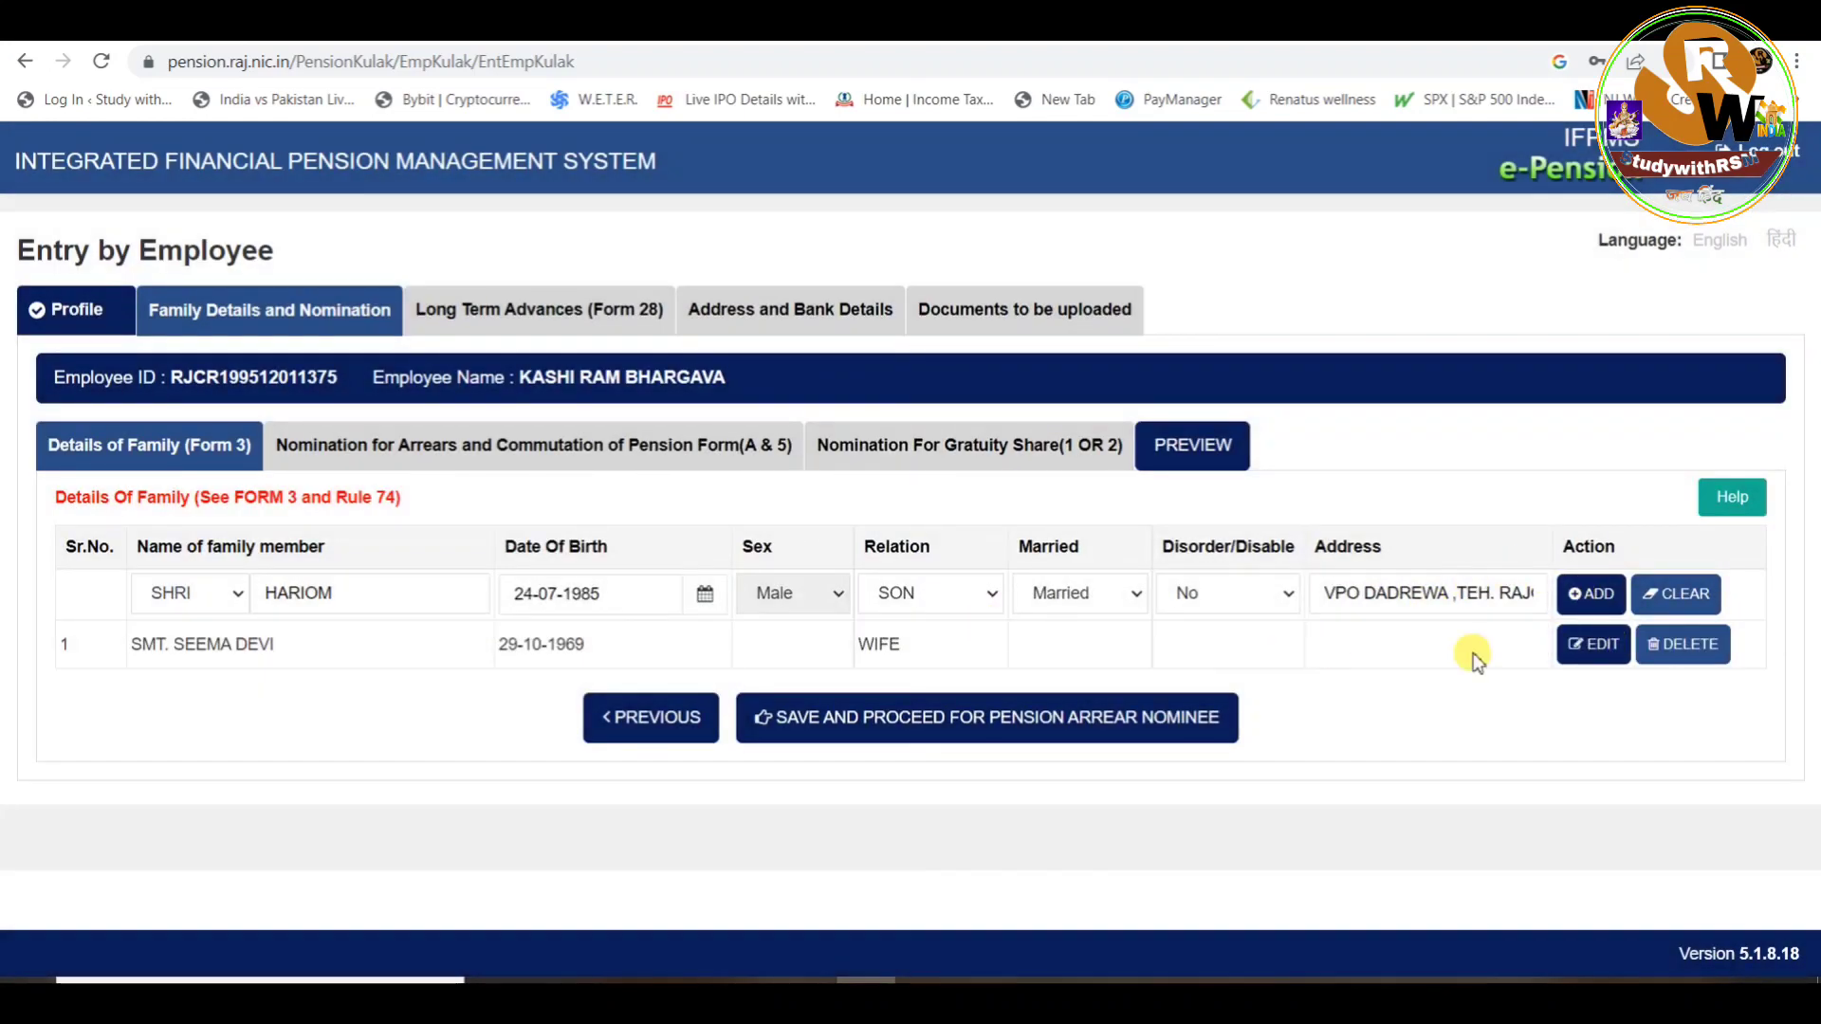
left_click(1603, 652)
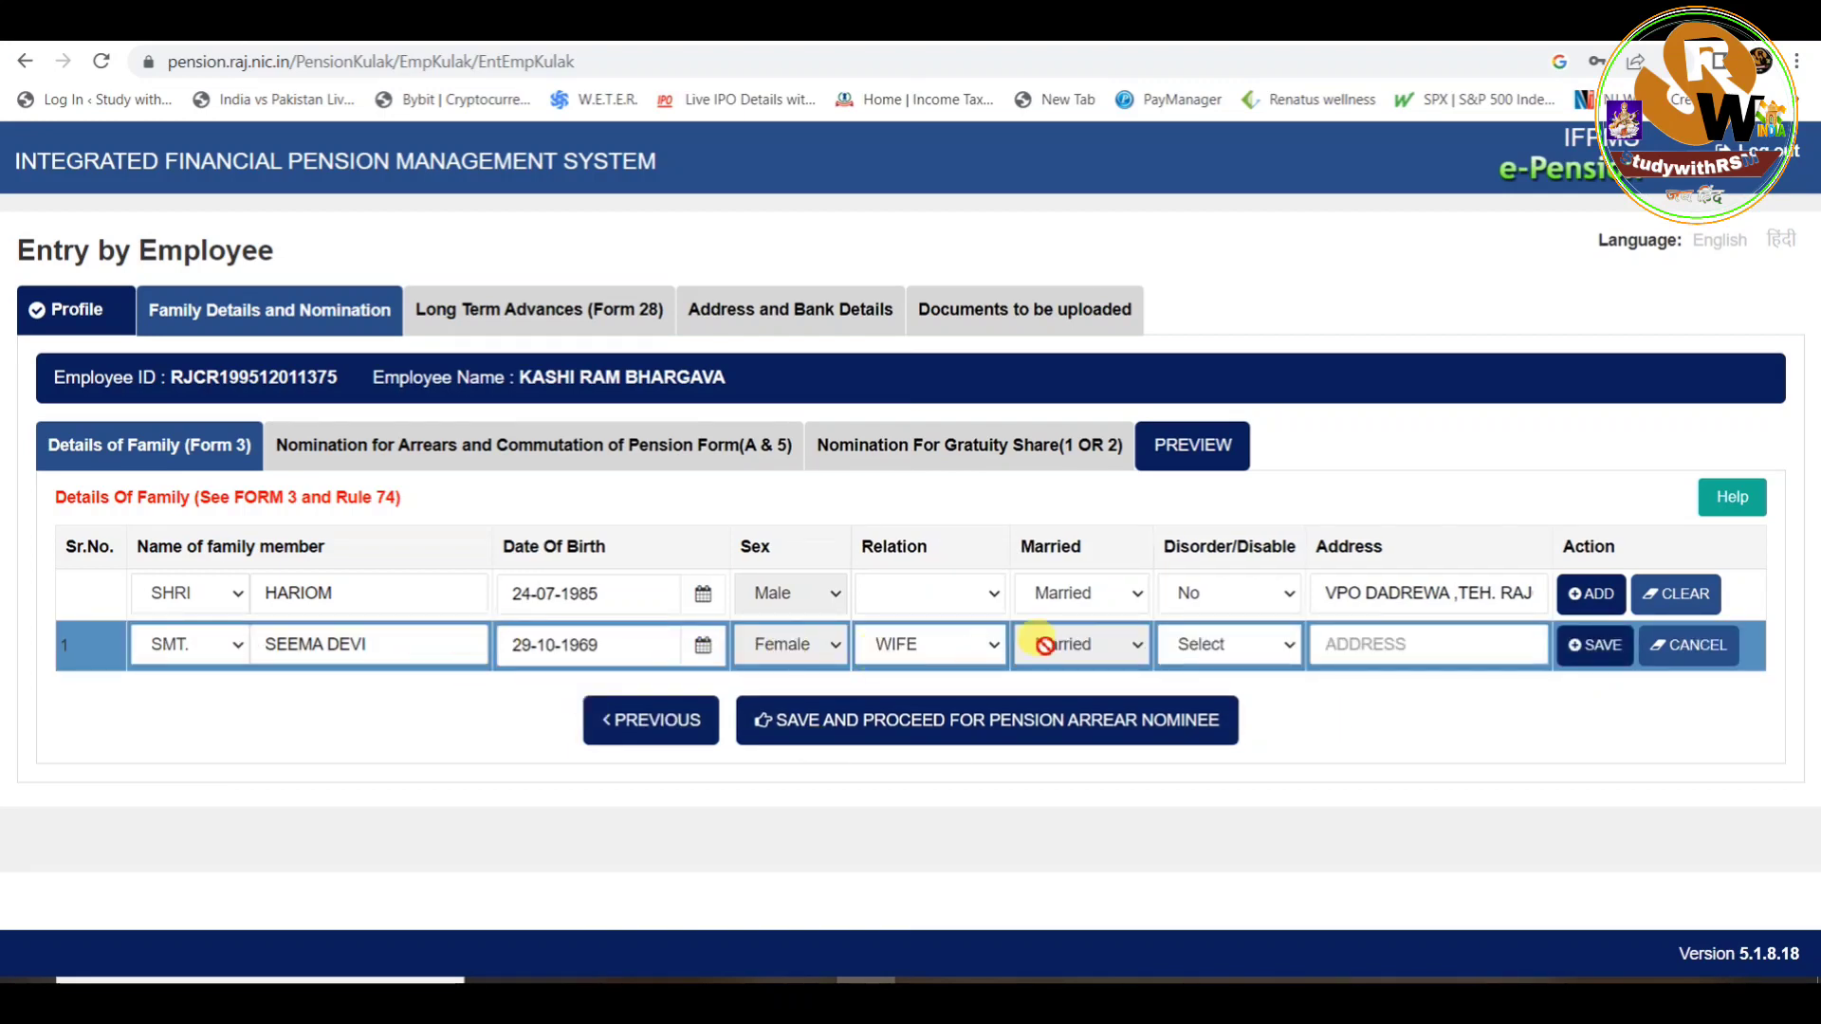
left_click(1228, 647)
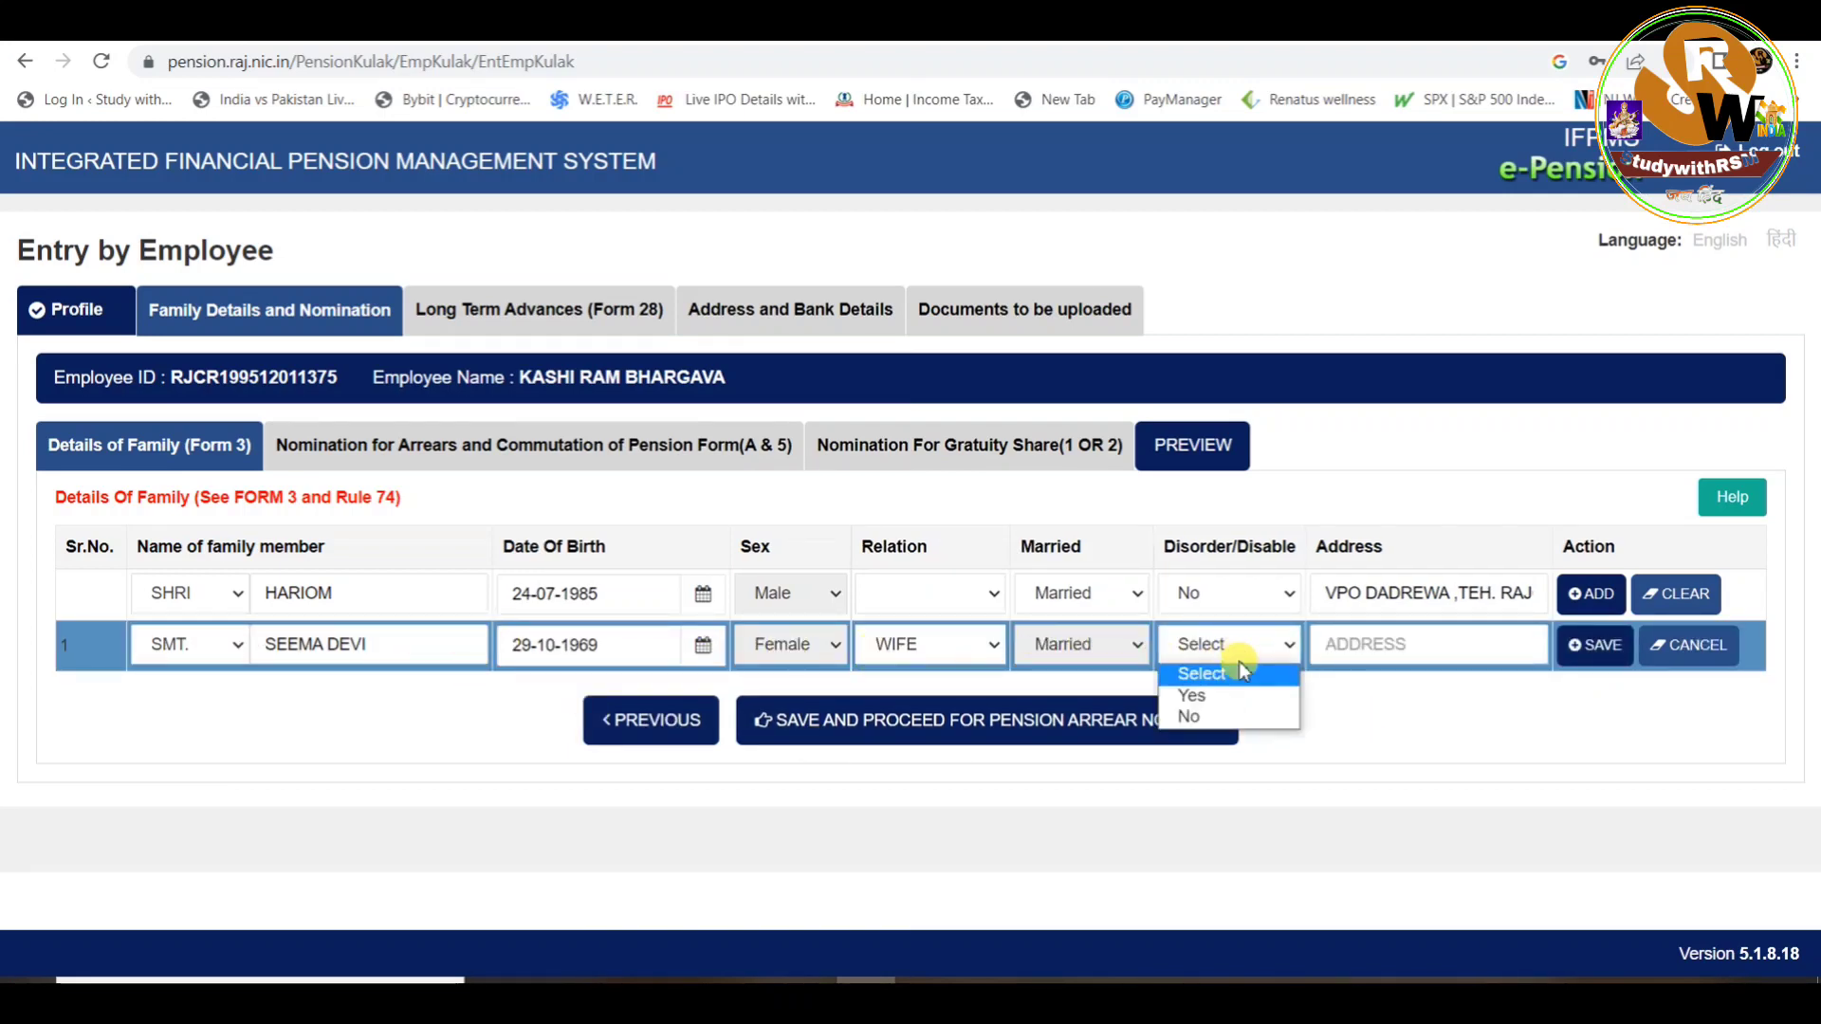
left_click(1224, 718)
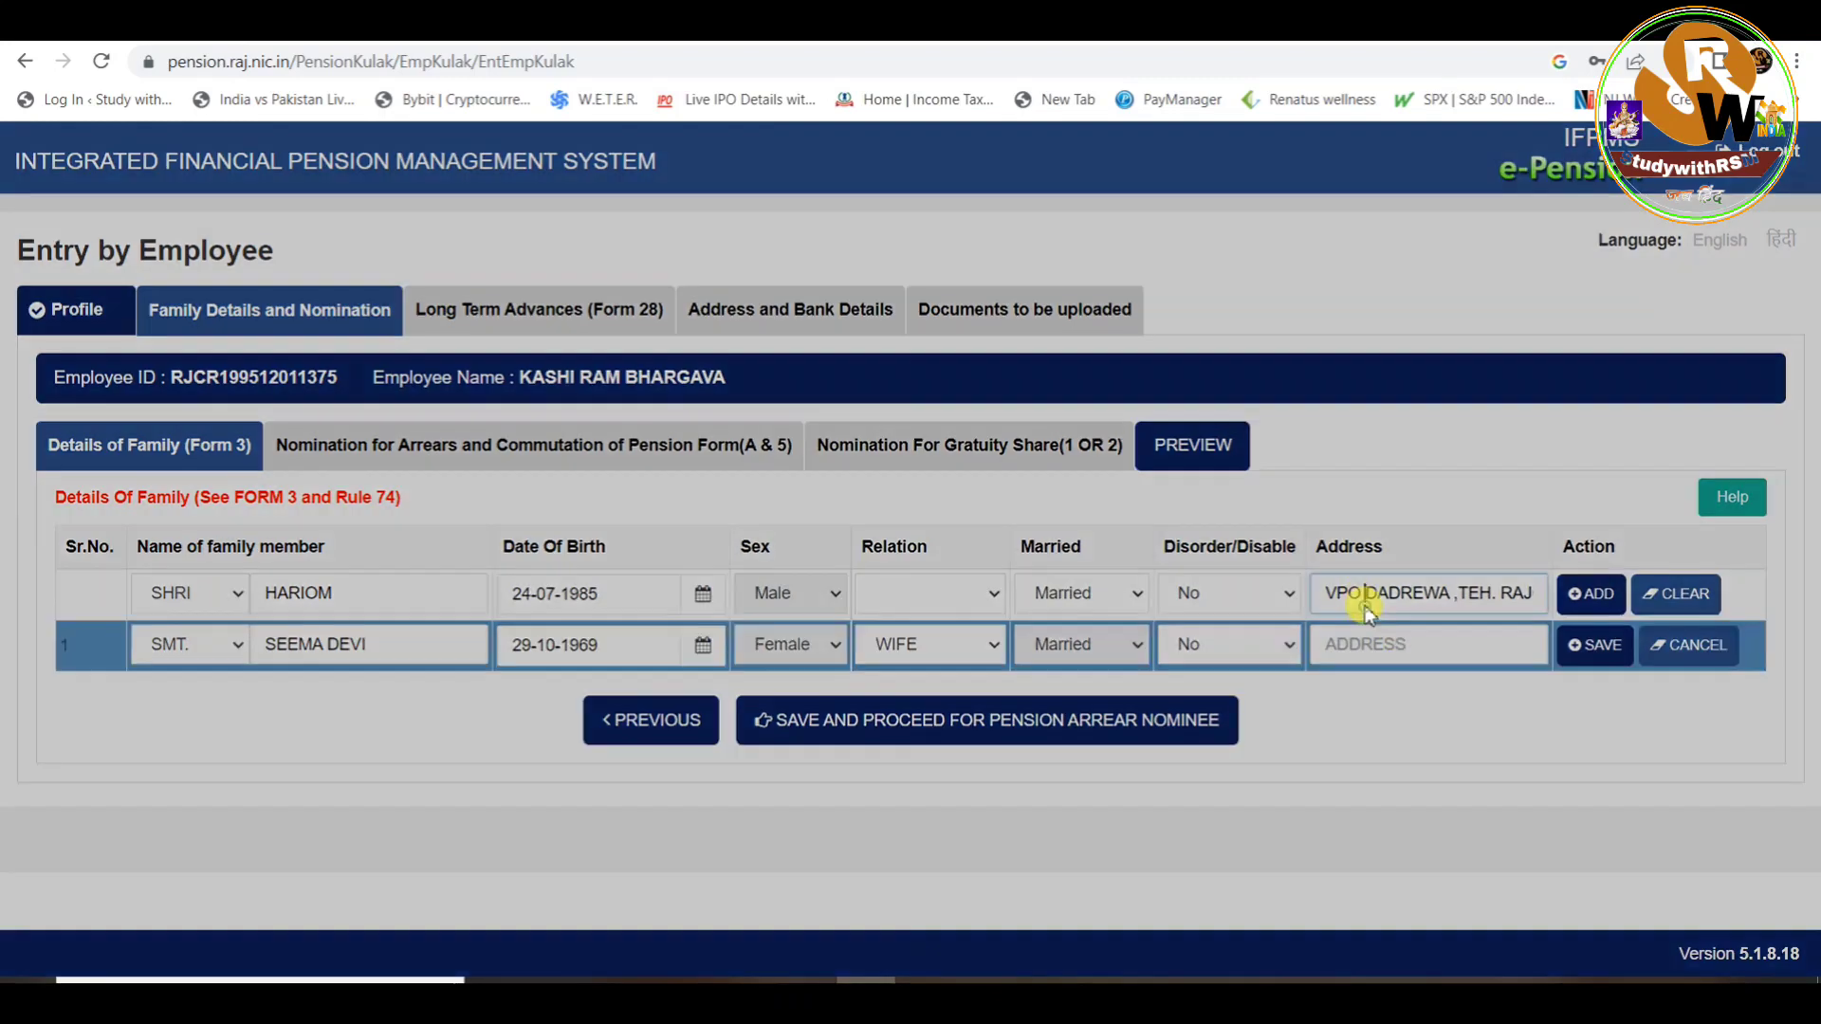
Copy the member address from the son's entry and submit it as the wife's address
left_click(1366, 605)
left_click_drag(575, 513, 1029, 545)
key("ctrl+c")
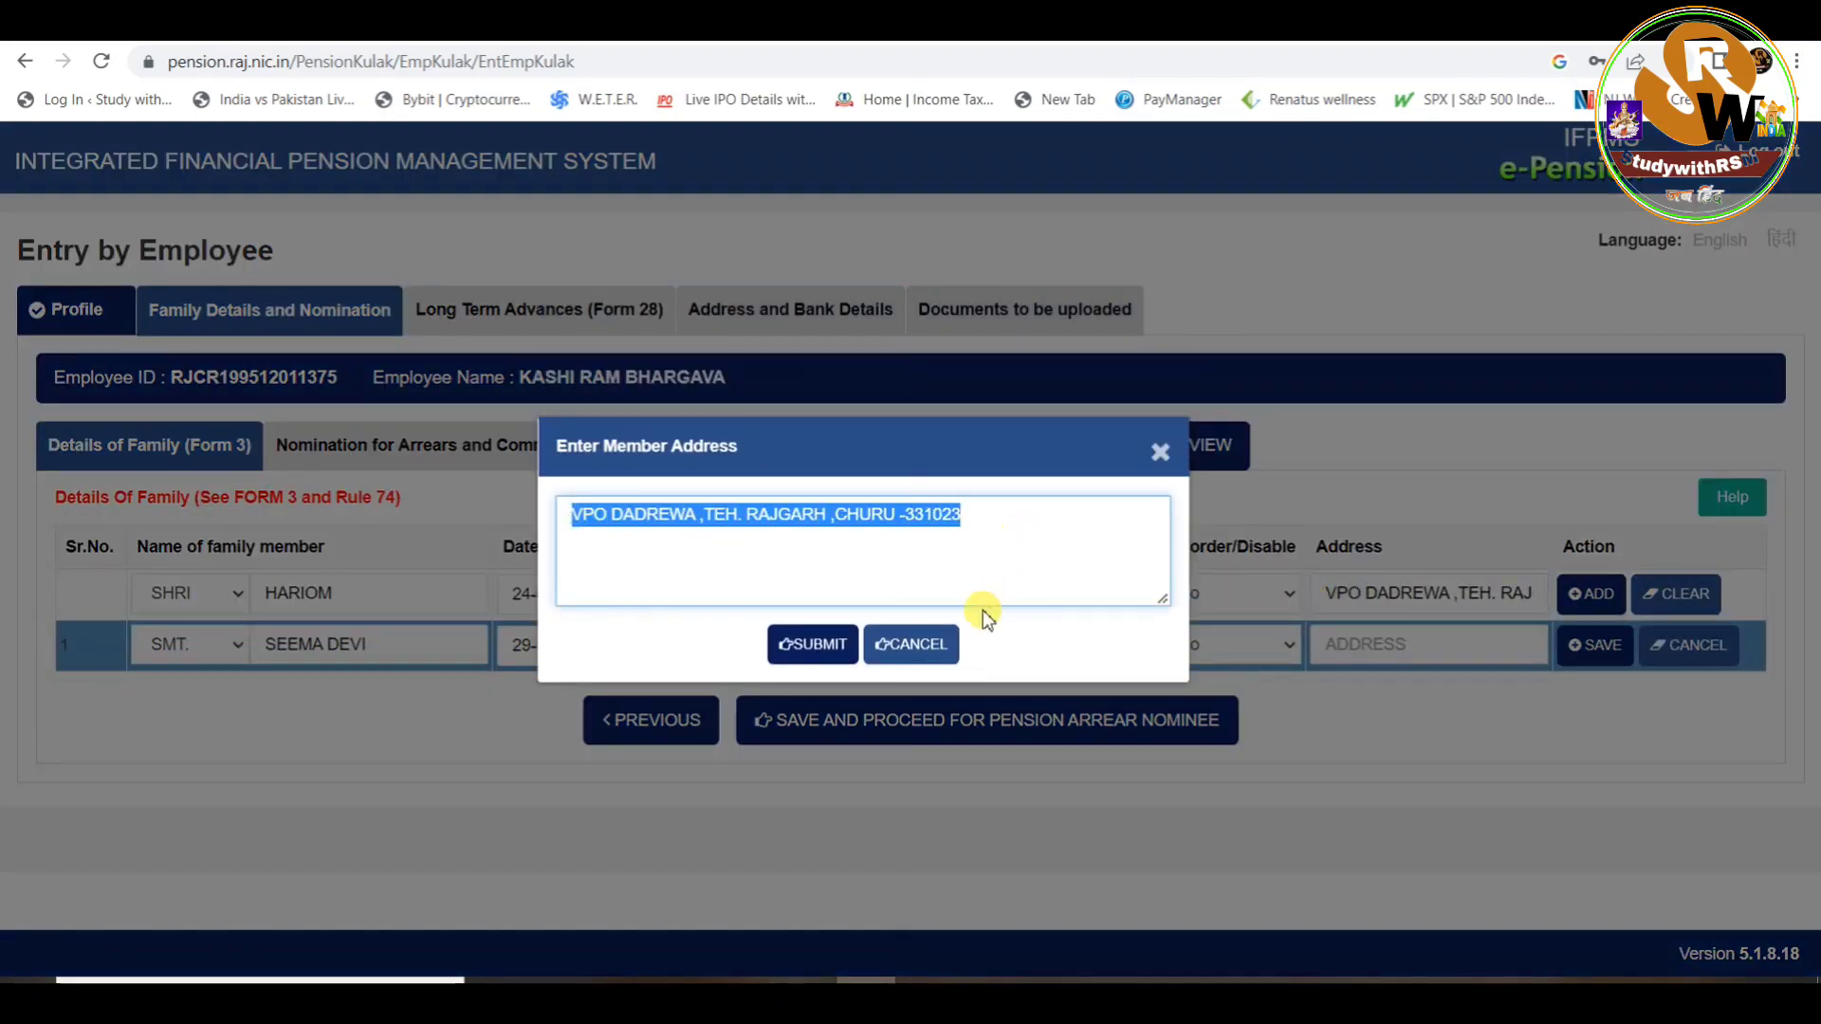
left_click(913, 644)
left_click(1360, 650)
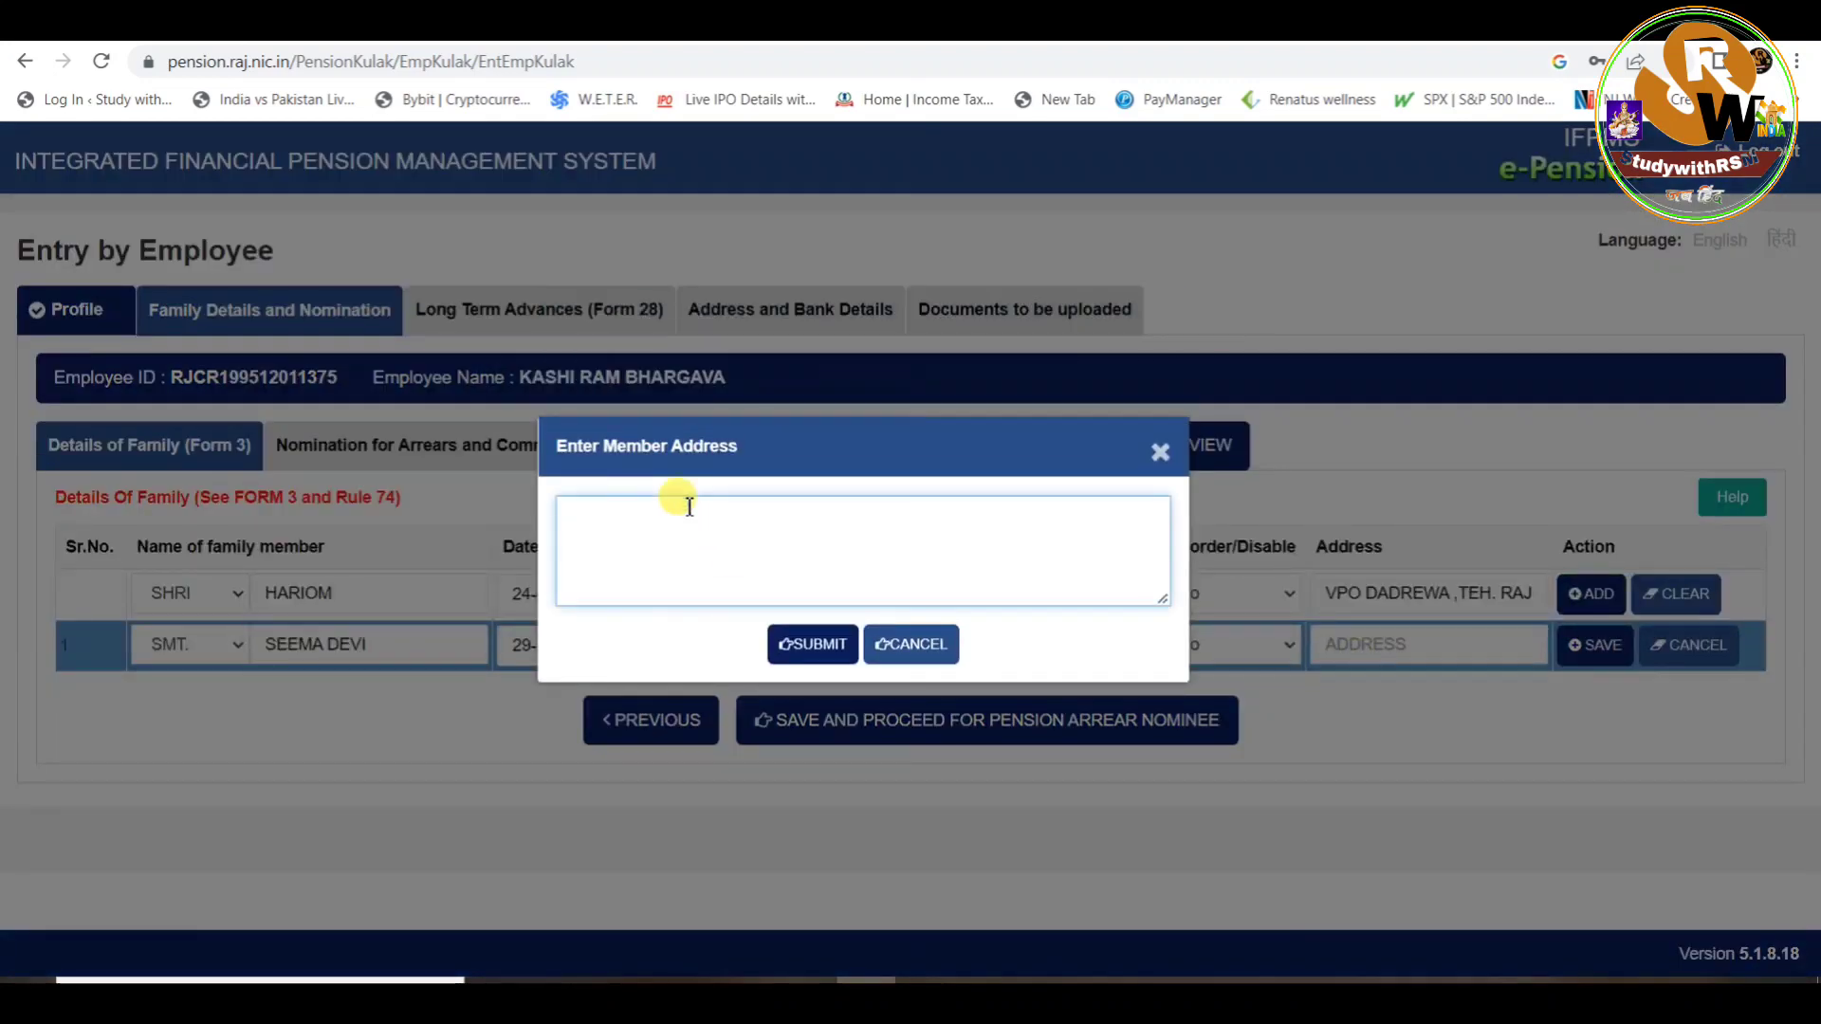
key("ctrl+v")
left_click(813, 644)
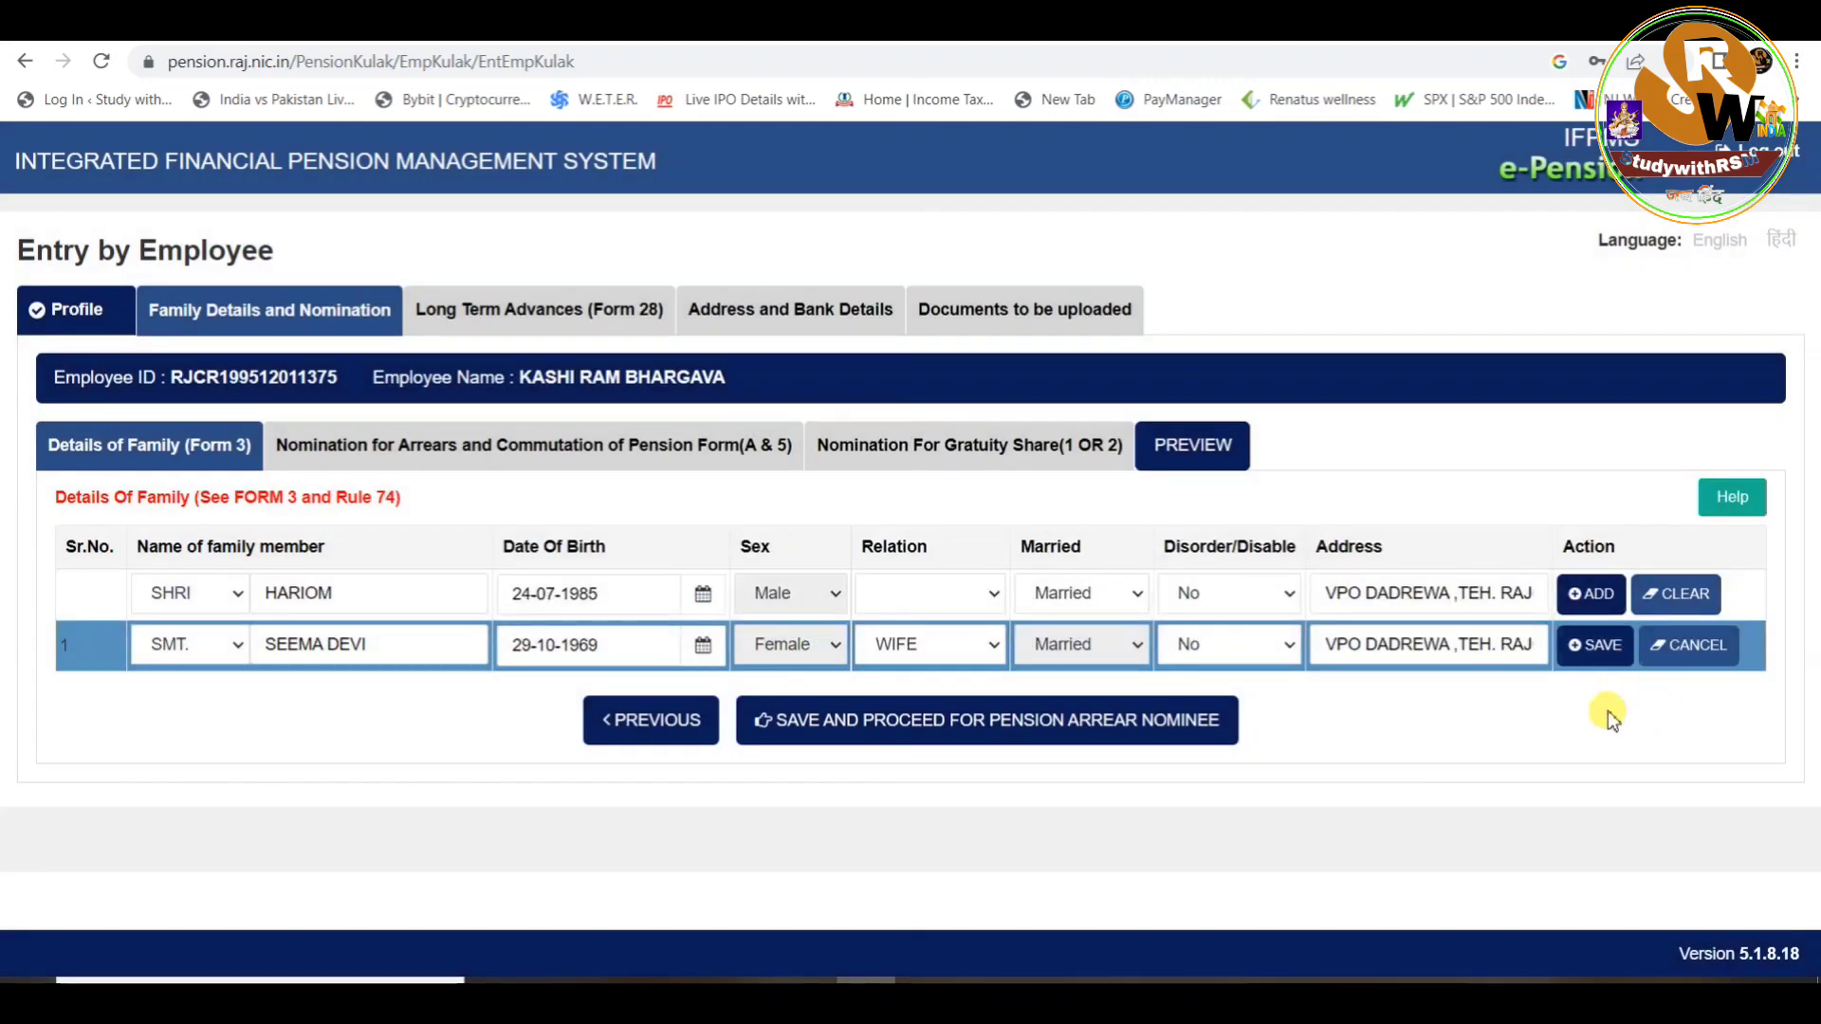
Add the son's filled-in entry to the family member list and confirm the addition
left_click(1597, 595)
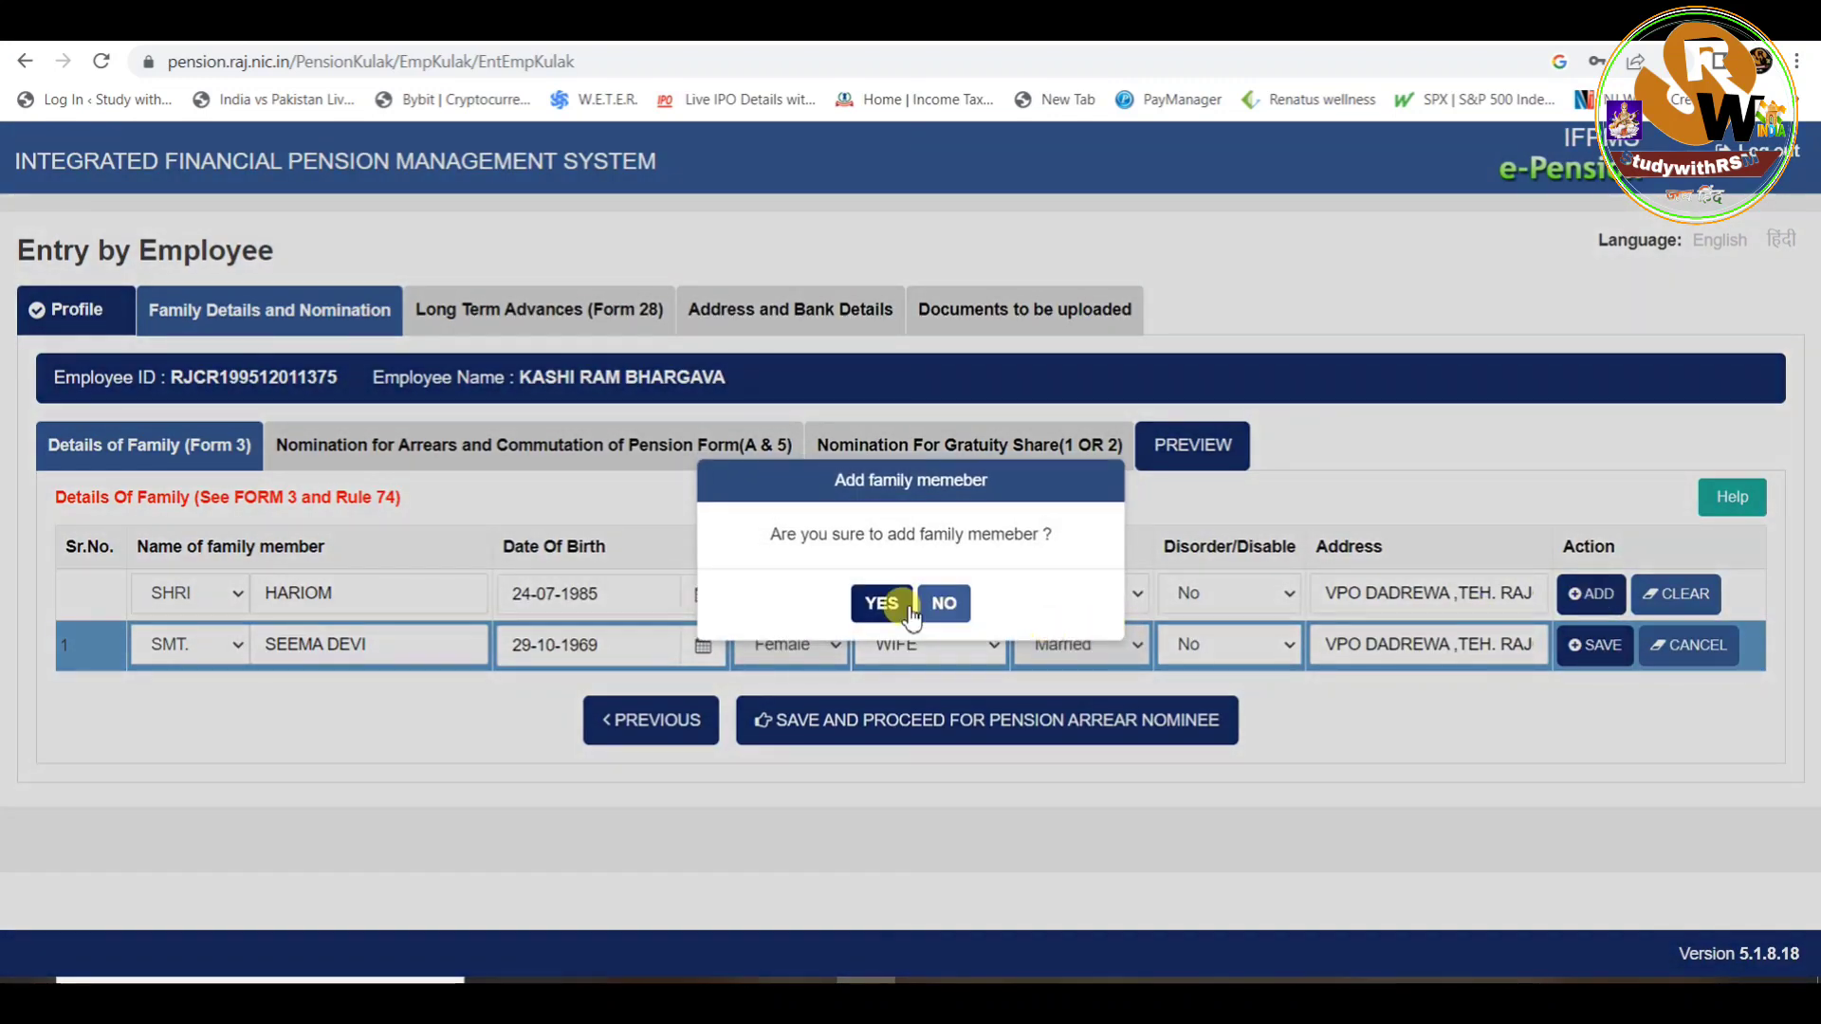
left_click(882, 602)
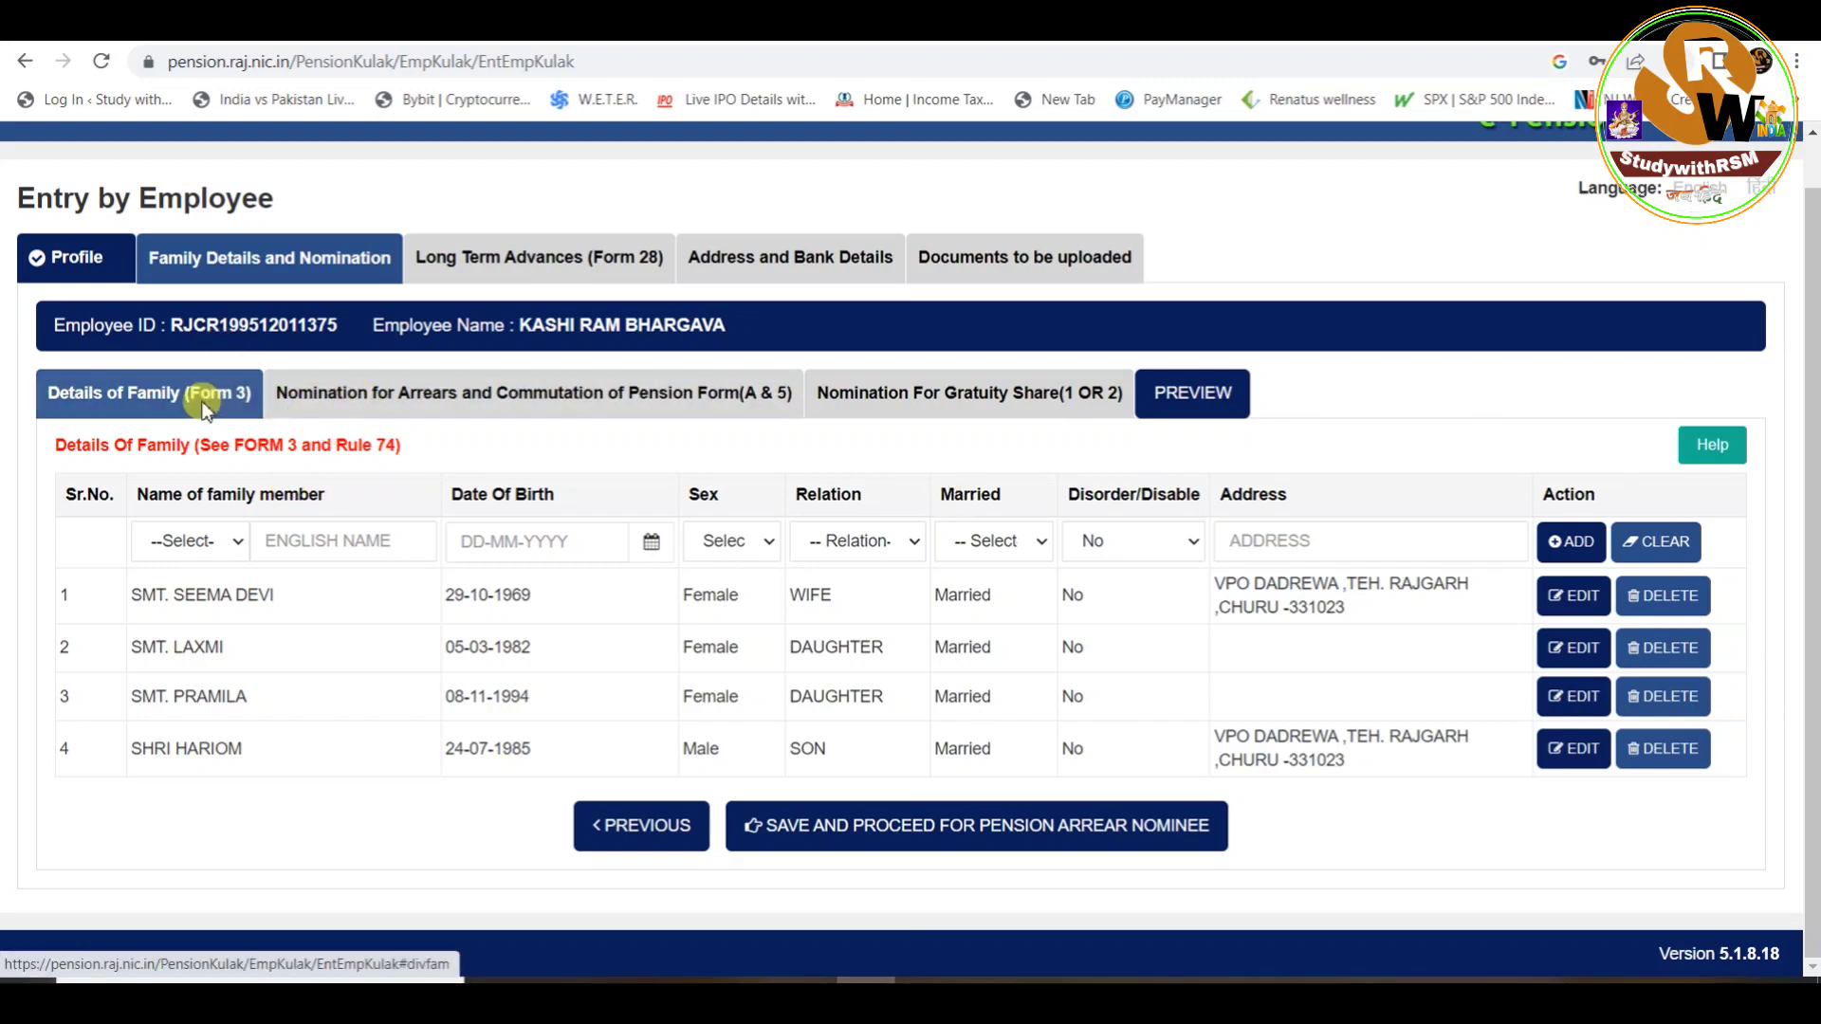
Open the Nomination for Arrears and Commutation of Pension Form (A & 5) and review the family members' nominee shares
left_click(495, 401)
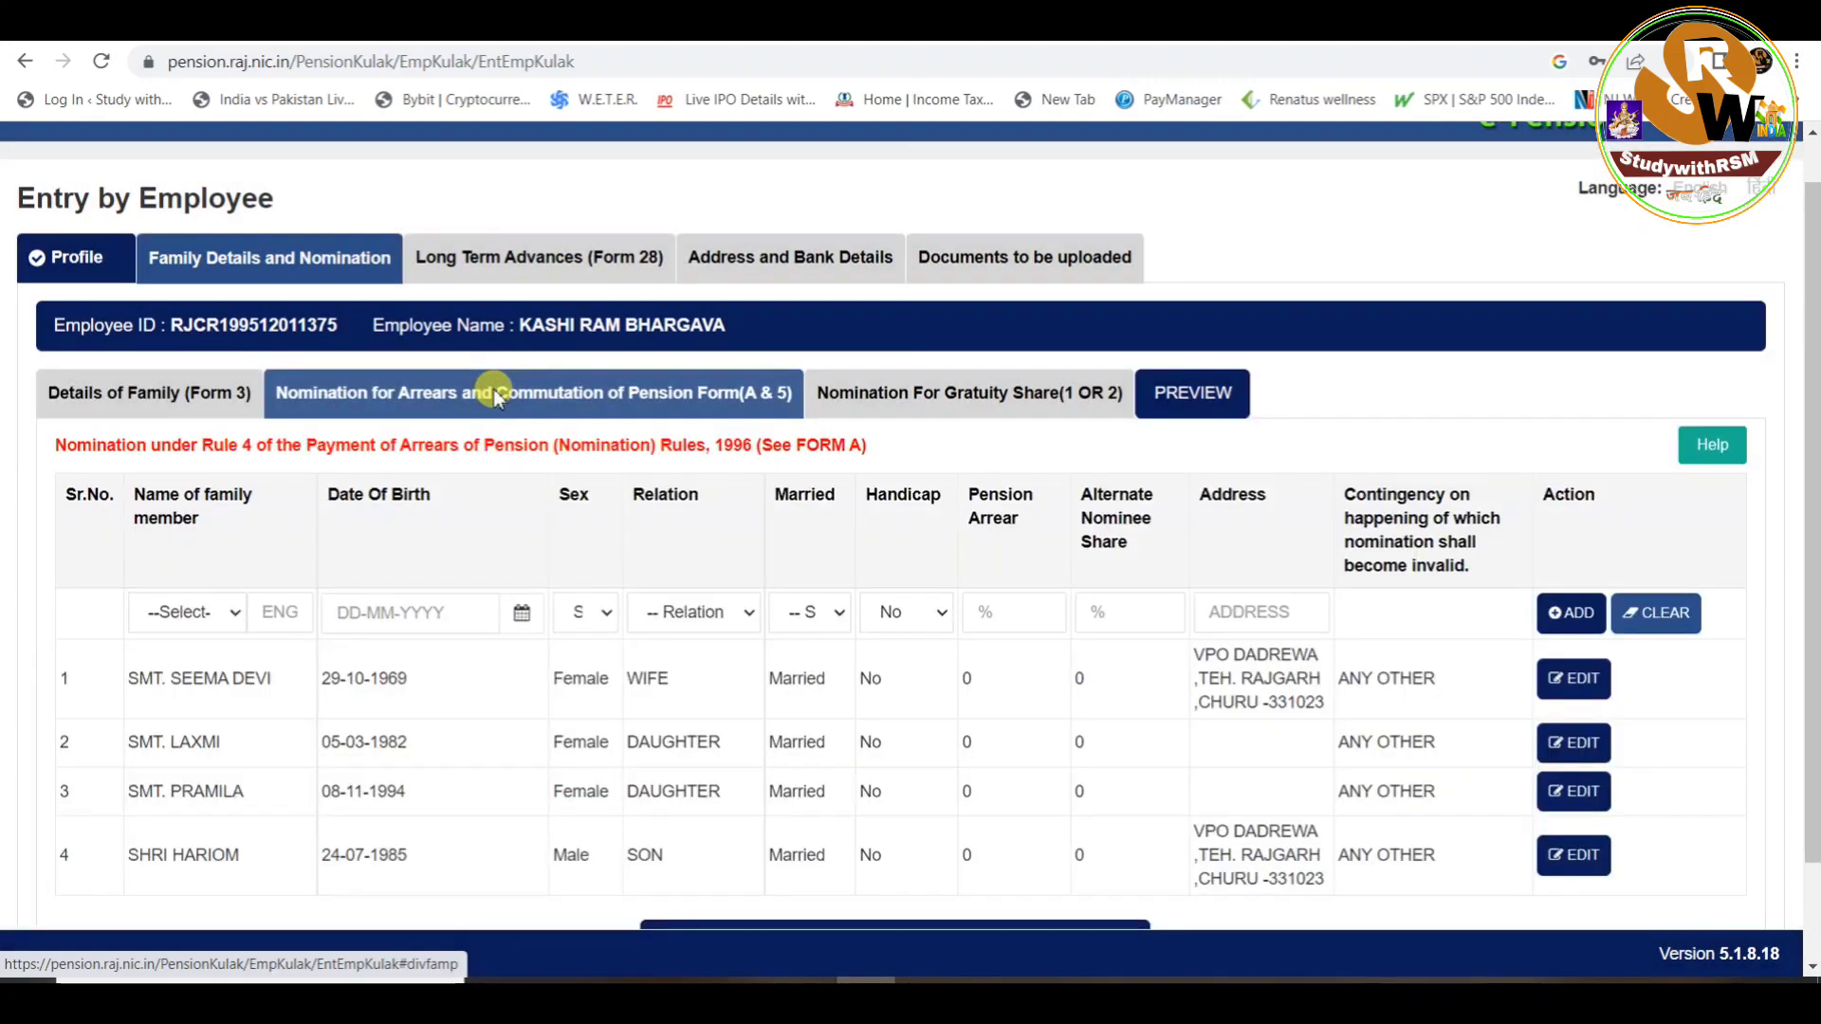
scroll(465, 425, "down", 1)
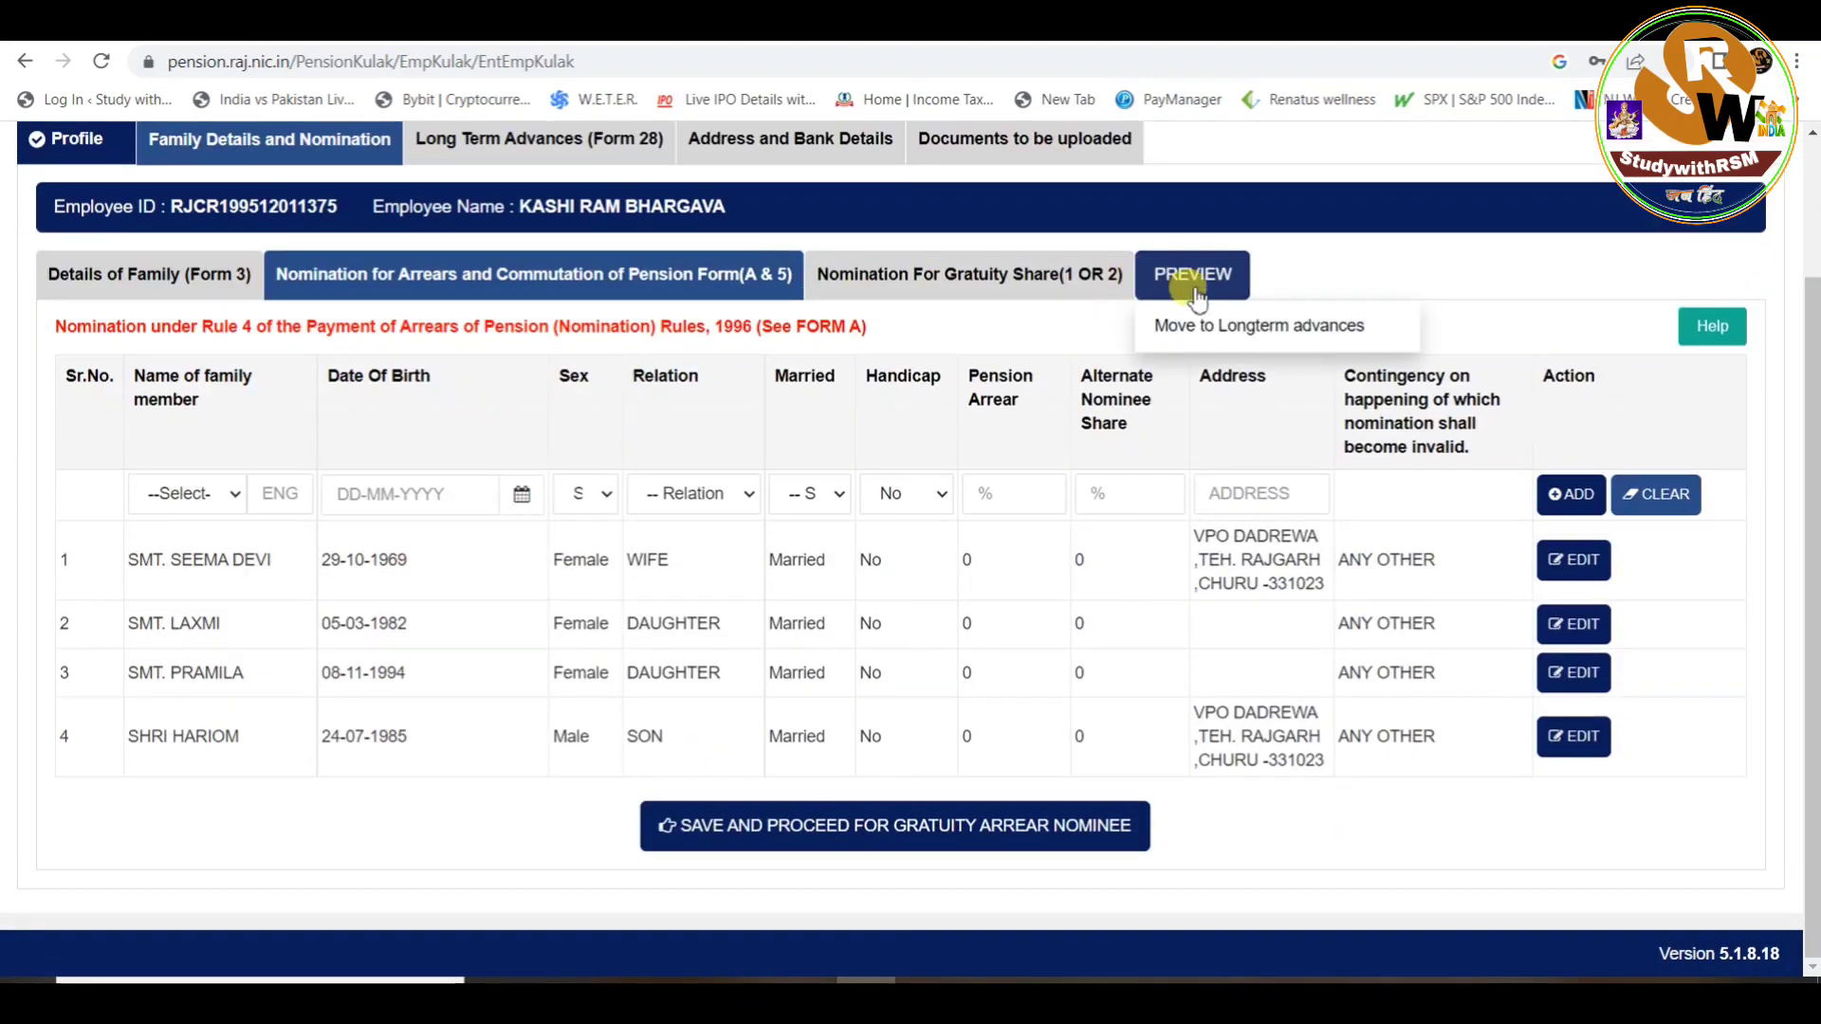
scroll(512, 384, "up", 1)
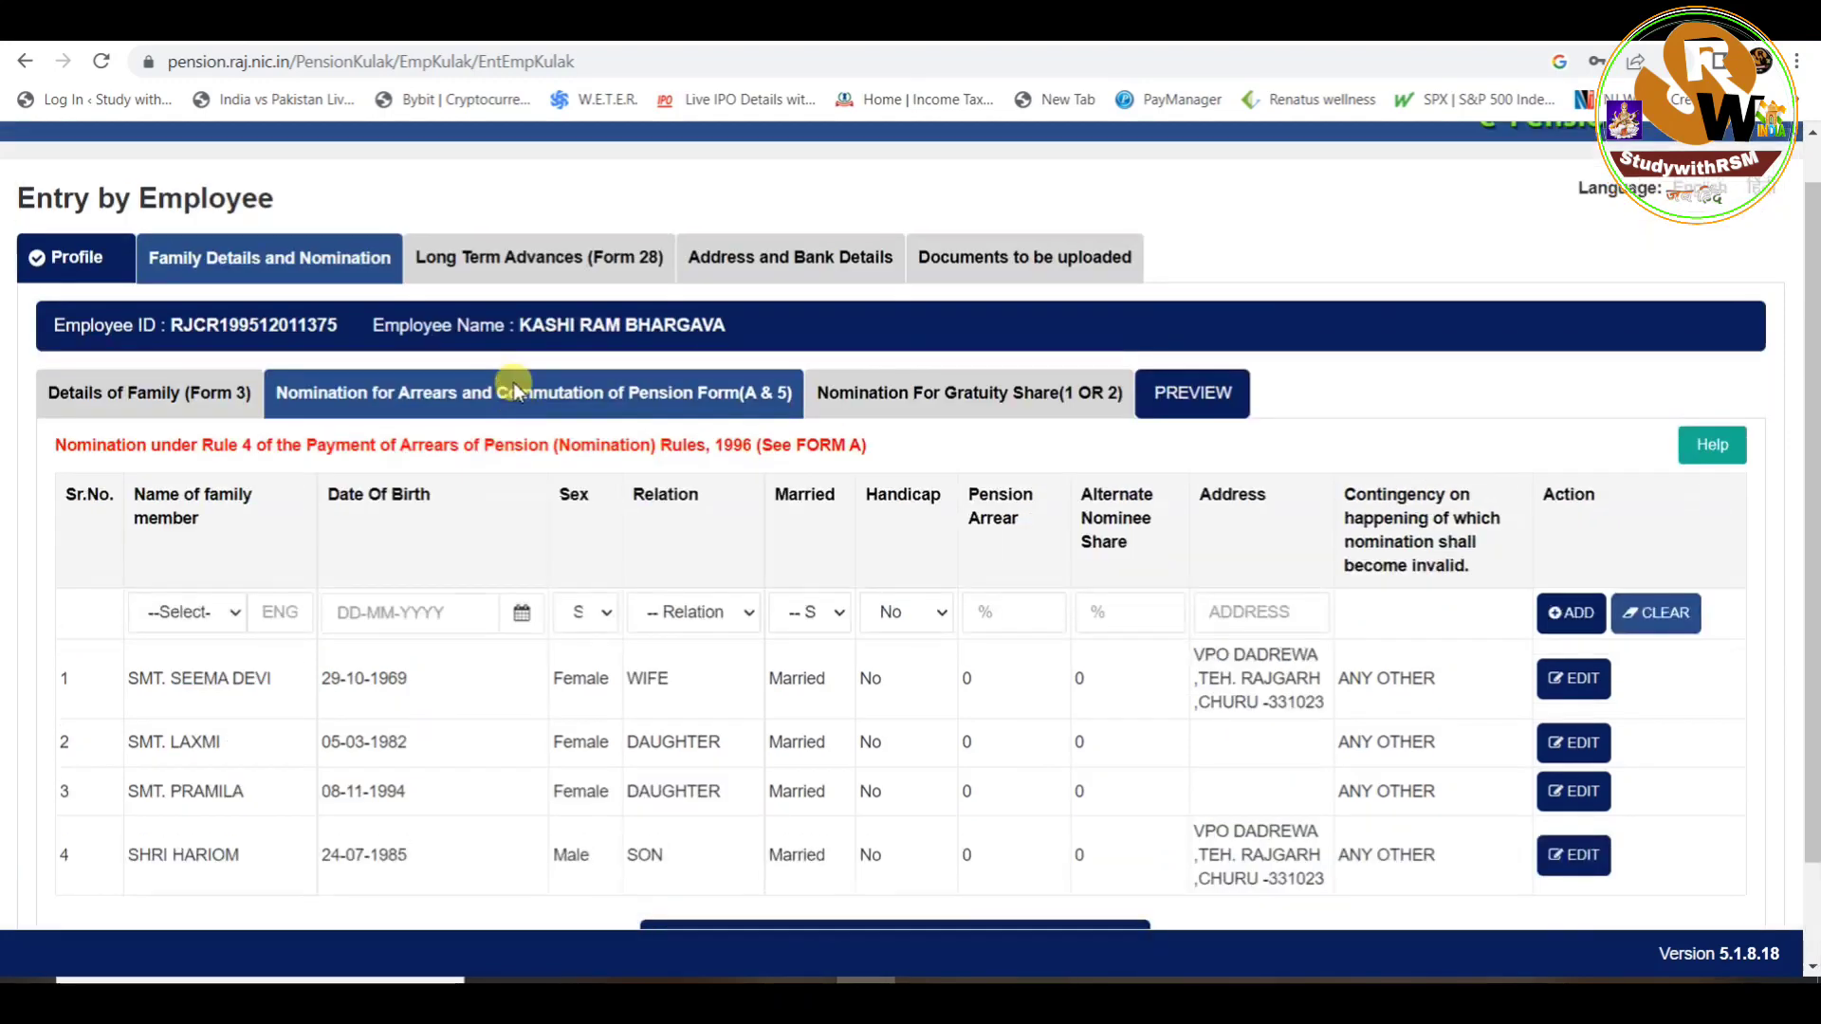
scroll(844, 564, "down", 1)
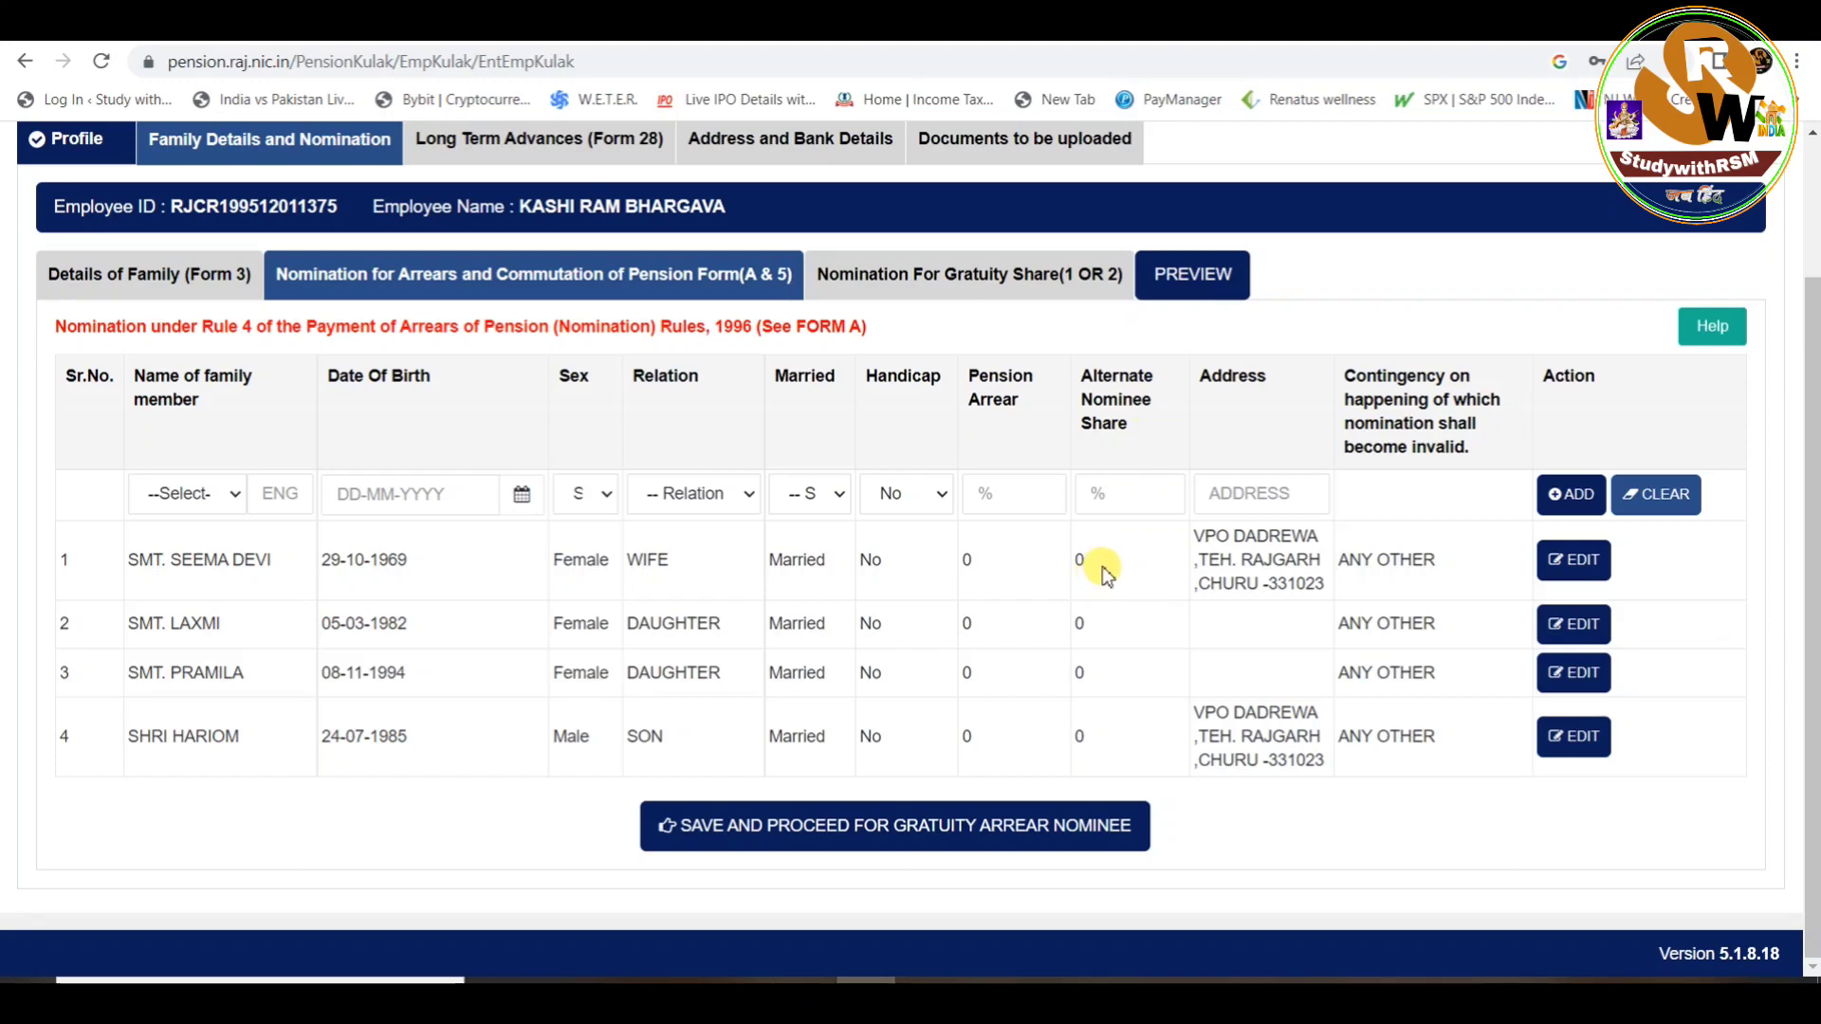
Set the wife's Pension Arrear share to 100 percent and dismiss the predecease selection without choosing any alternate nominee
left_click(1570, 561)
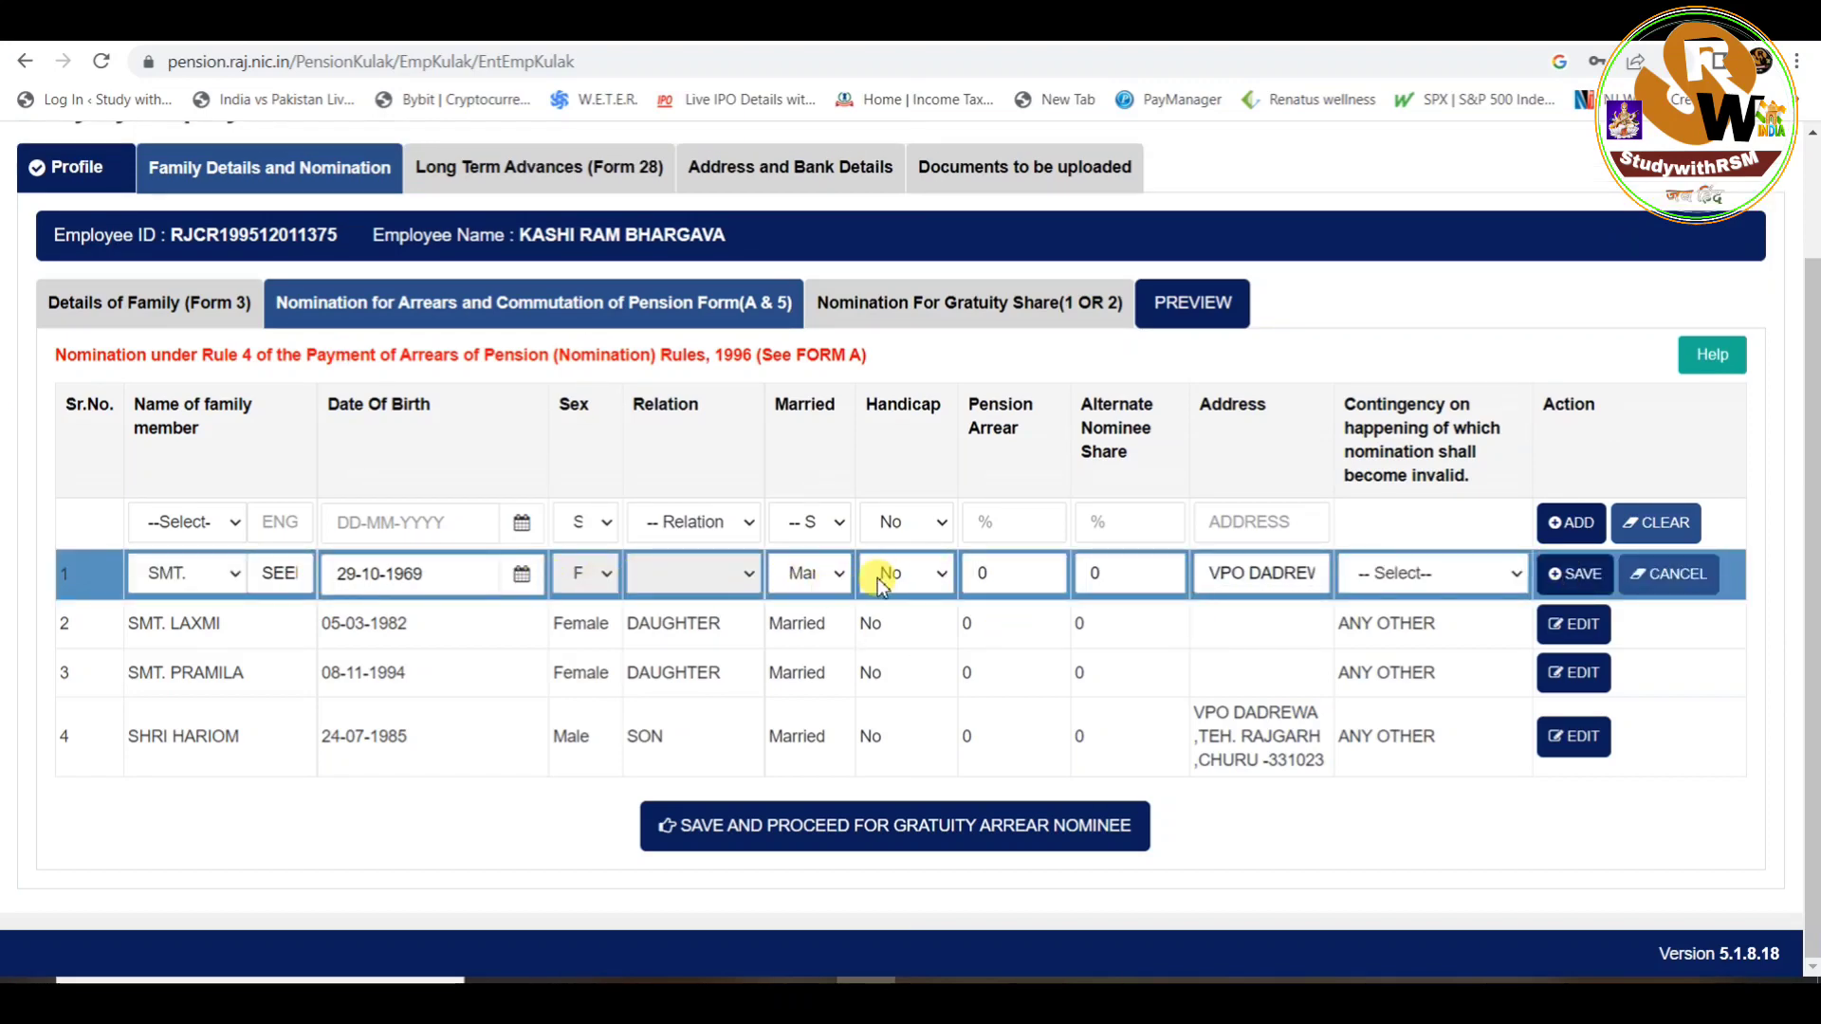
left_click(1031, 586)
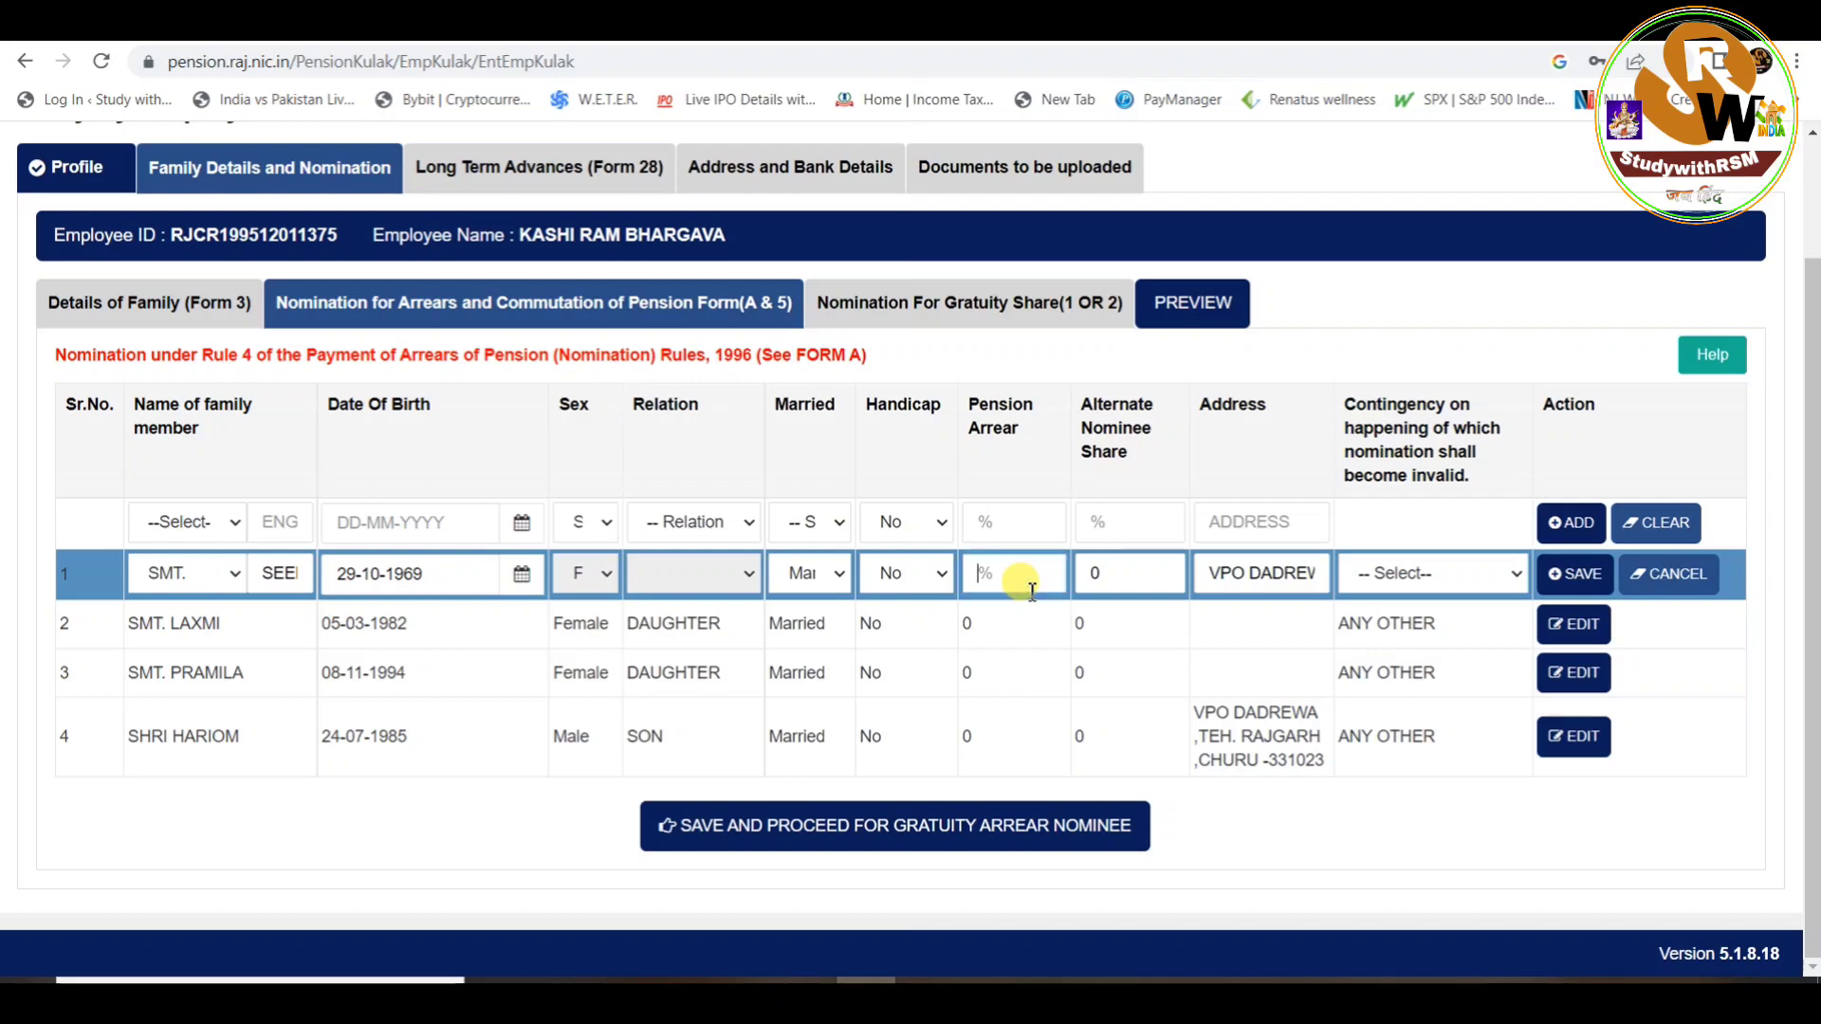
type("100")
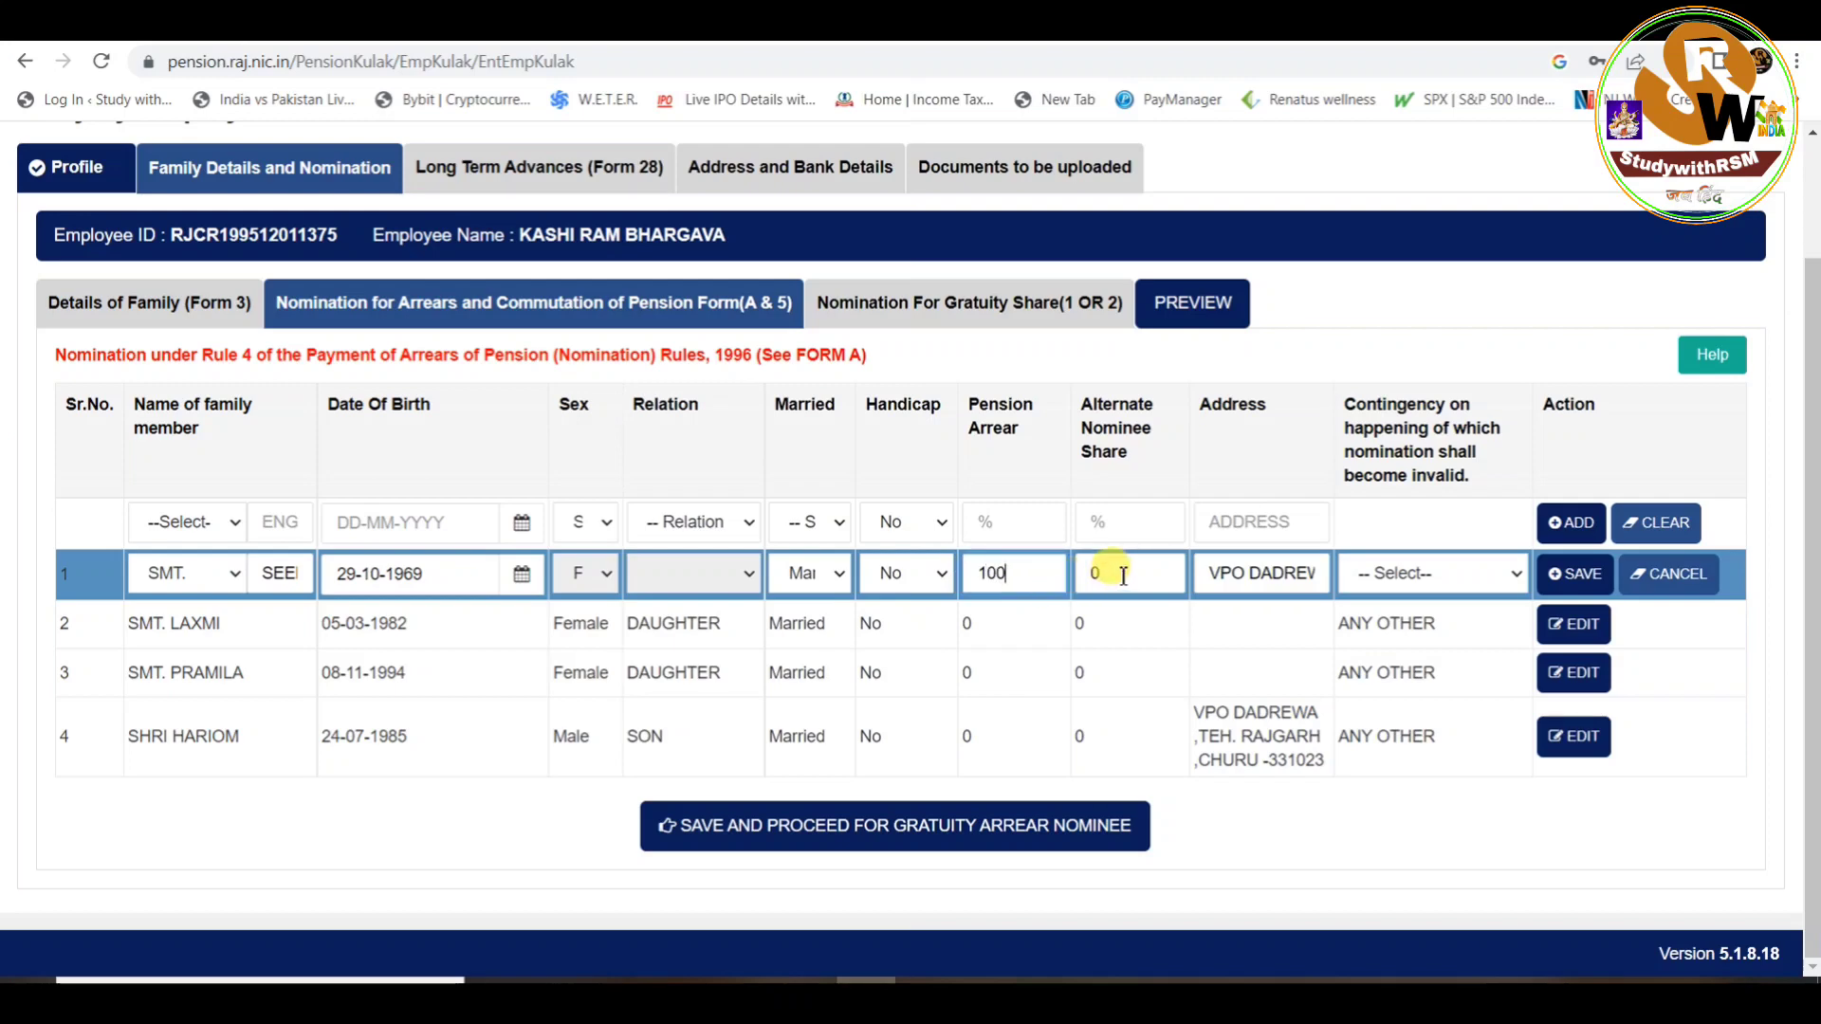
left_click(1100, 573)
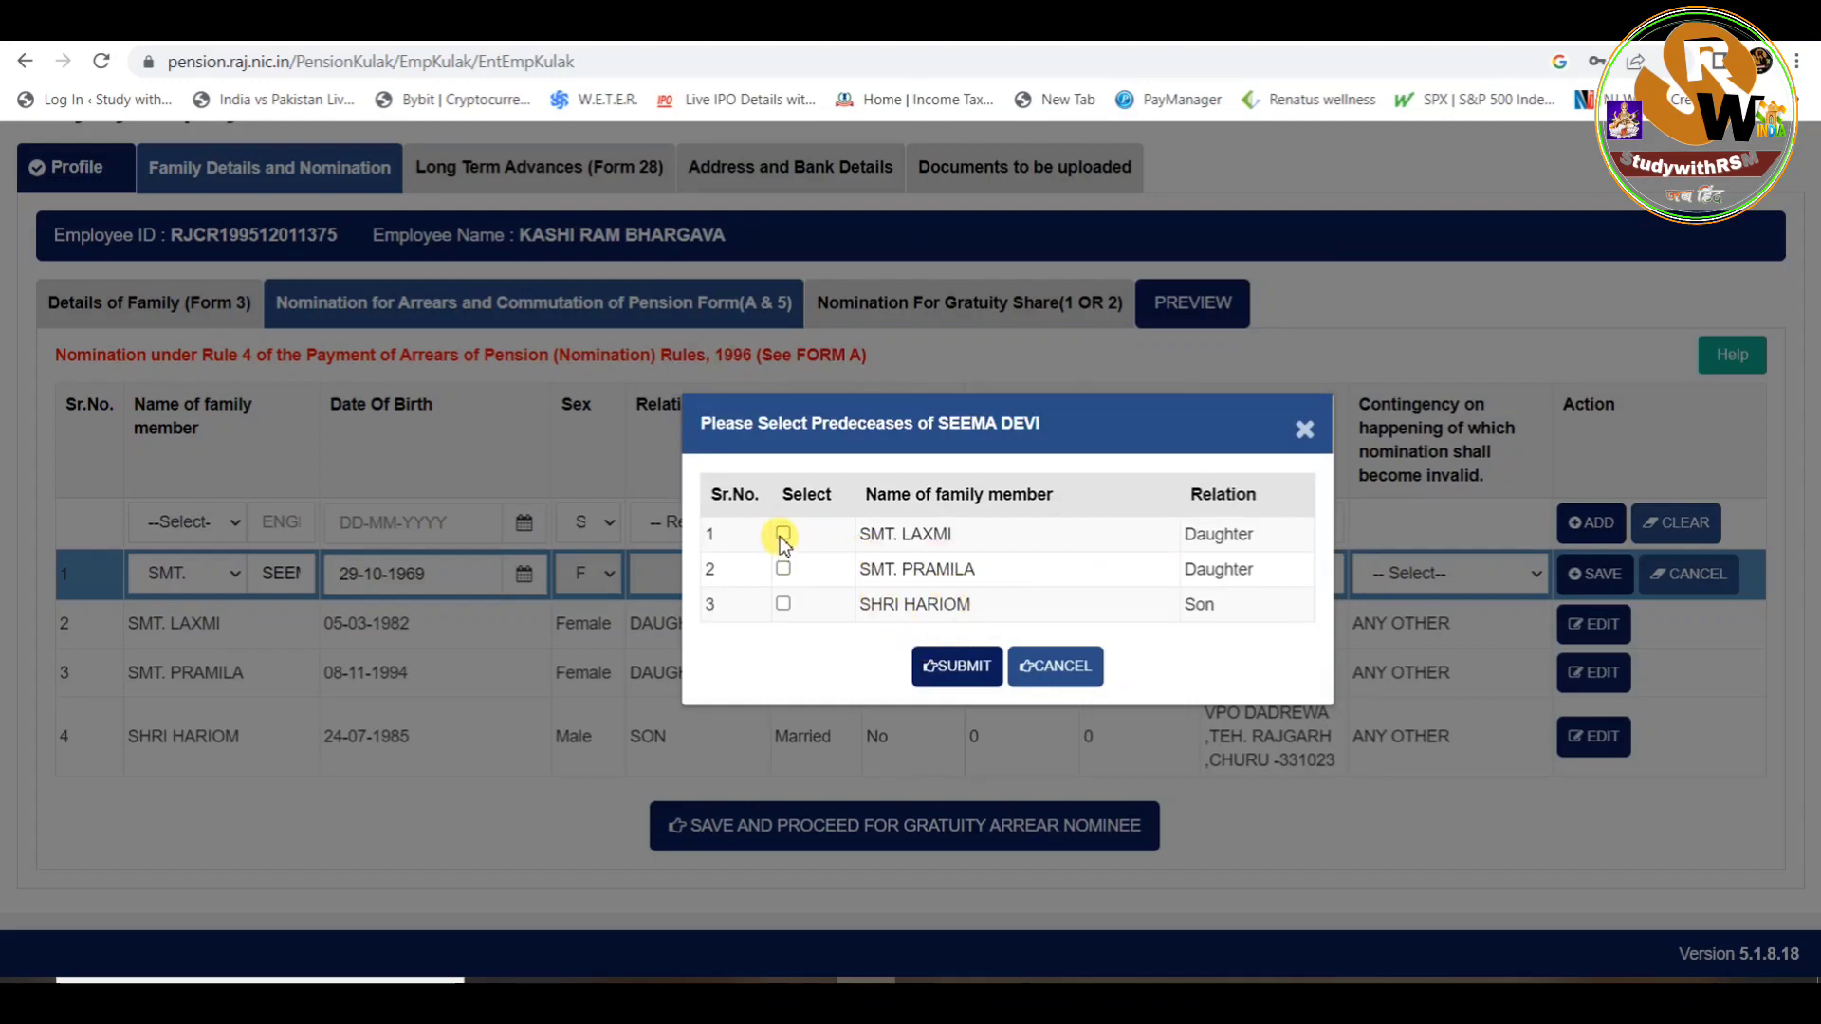
left_click(1306, 432)
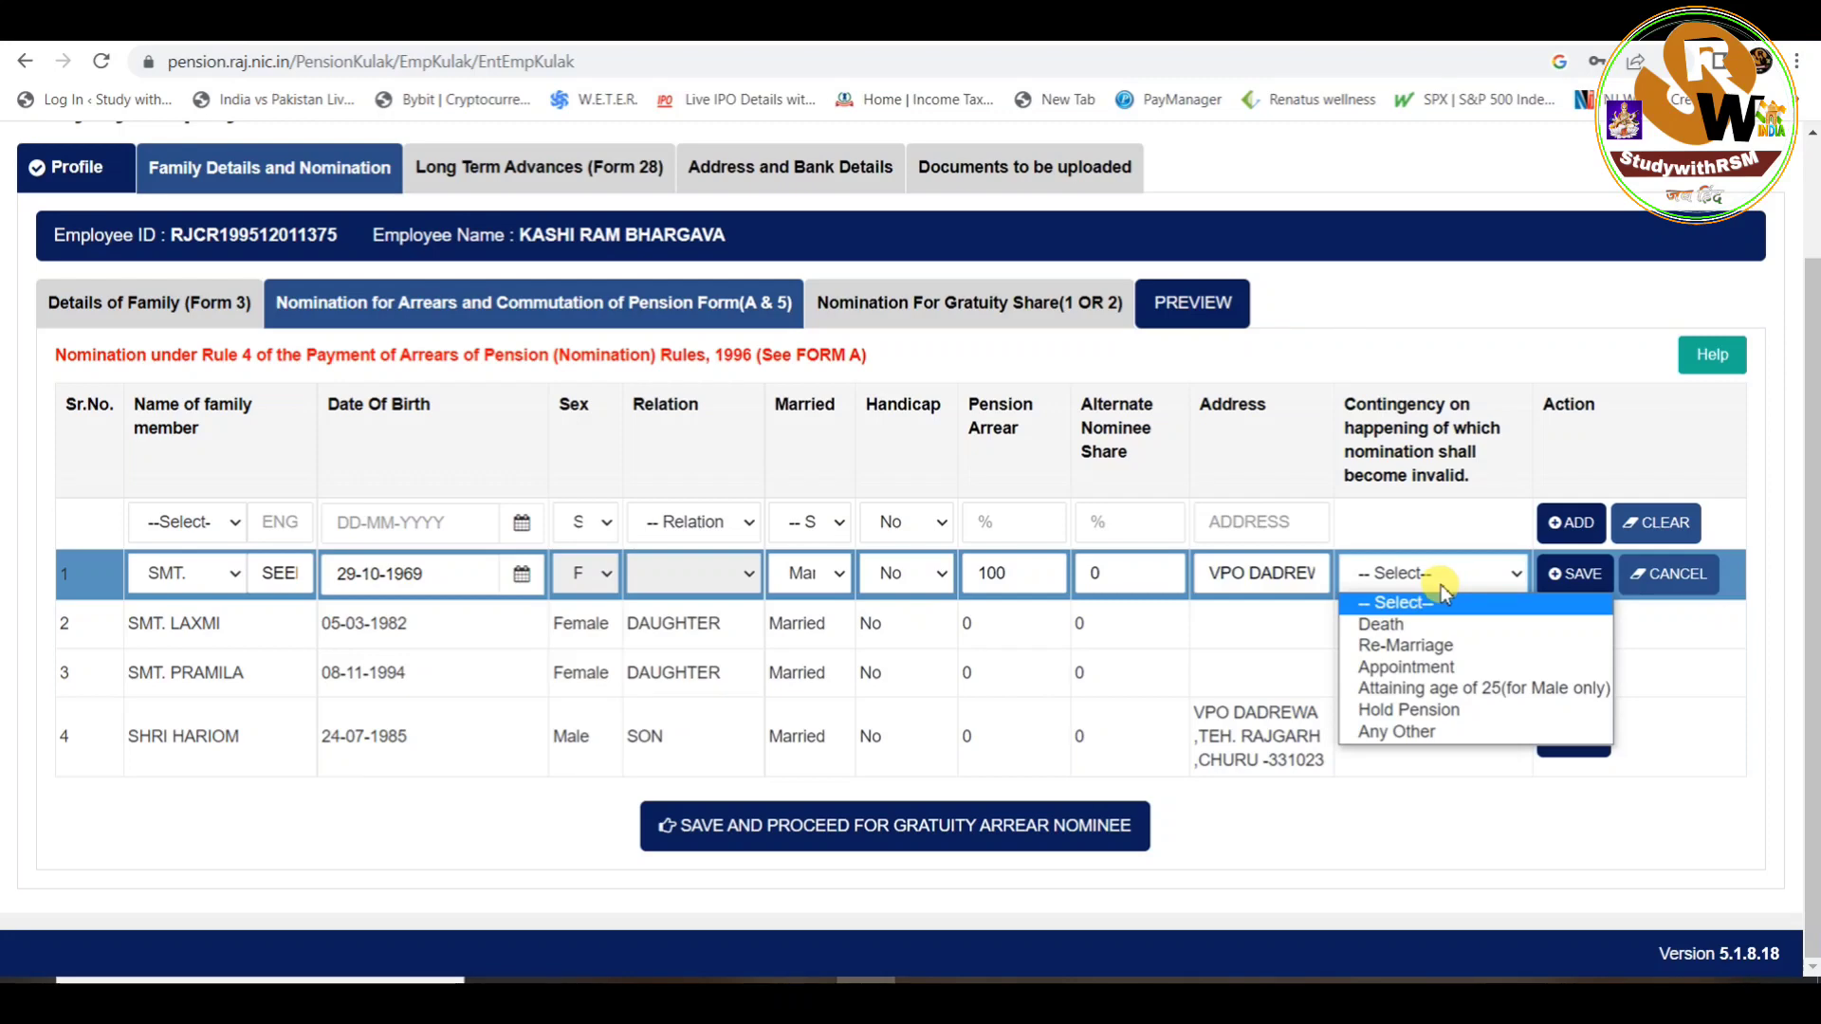
Set the contingency that invalidates the wife's nomination to Death, then save her entry and confirm it
left_click(1425, 626)
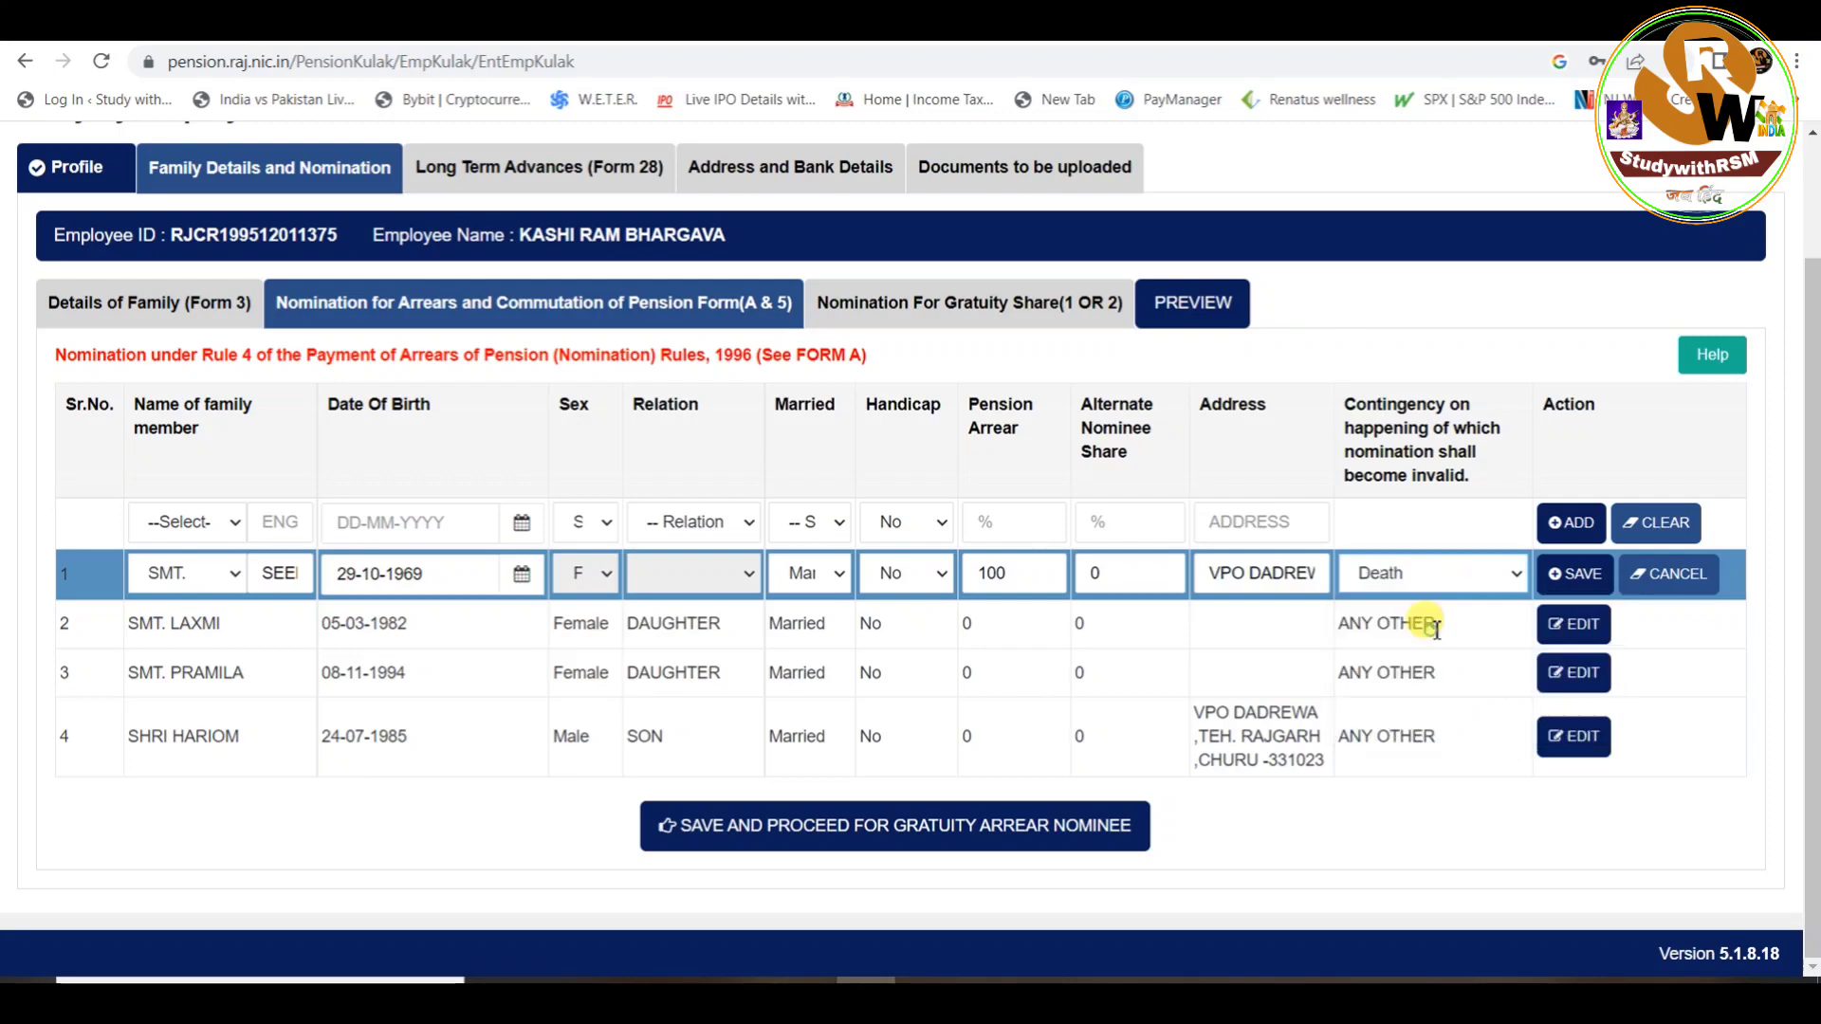
left_click(1581, 580)
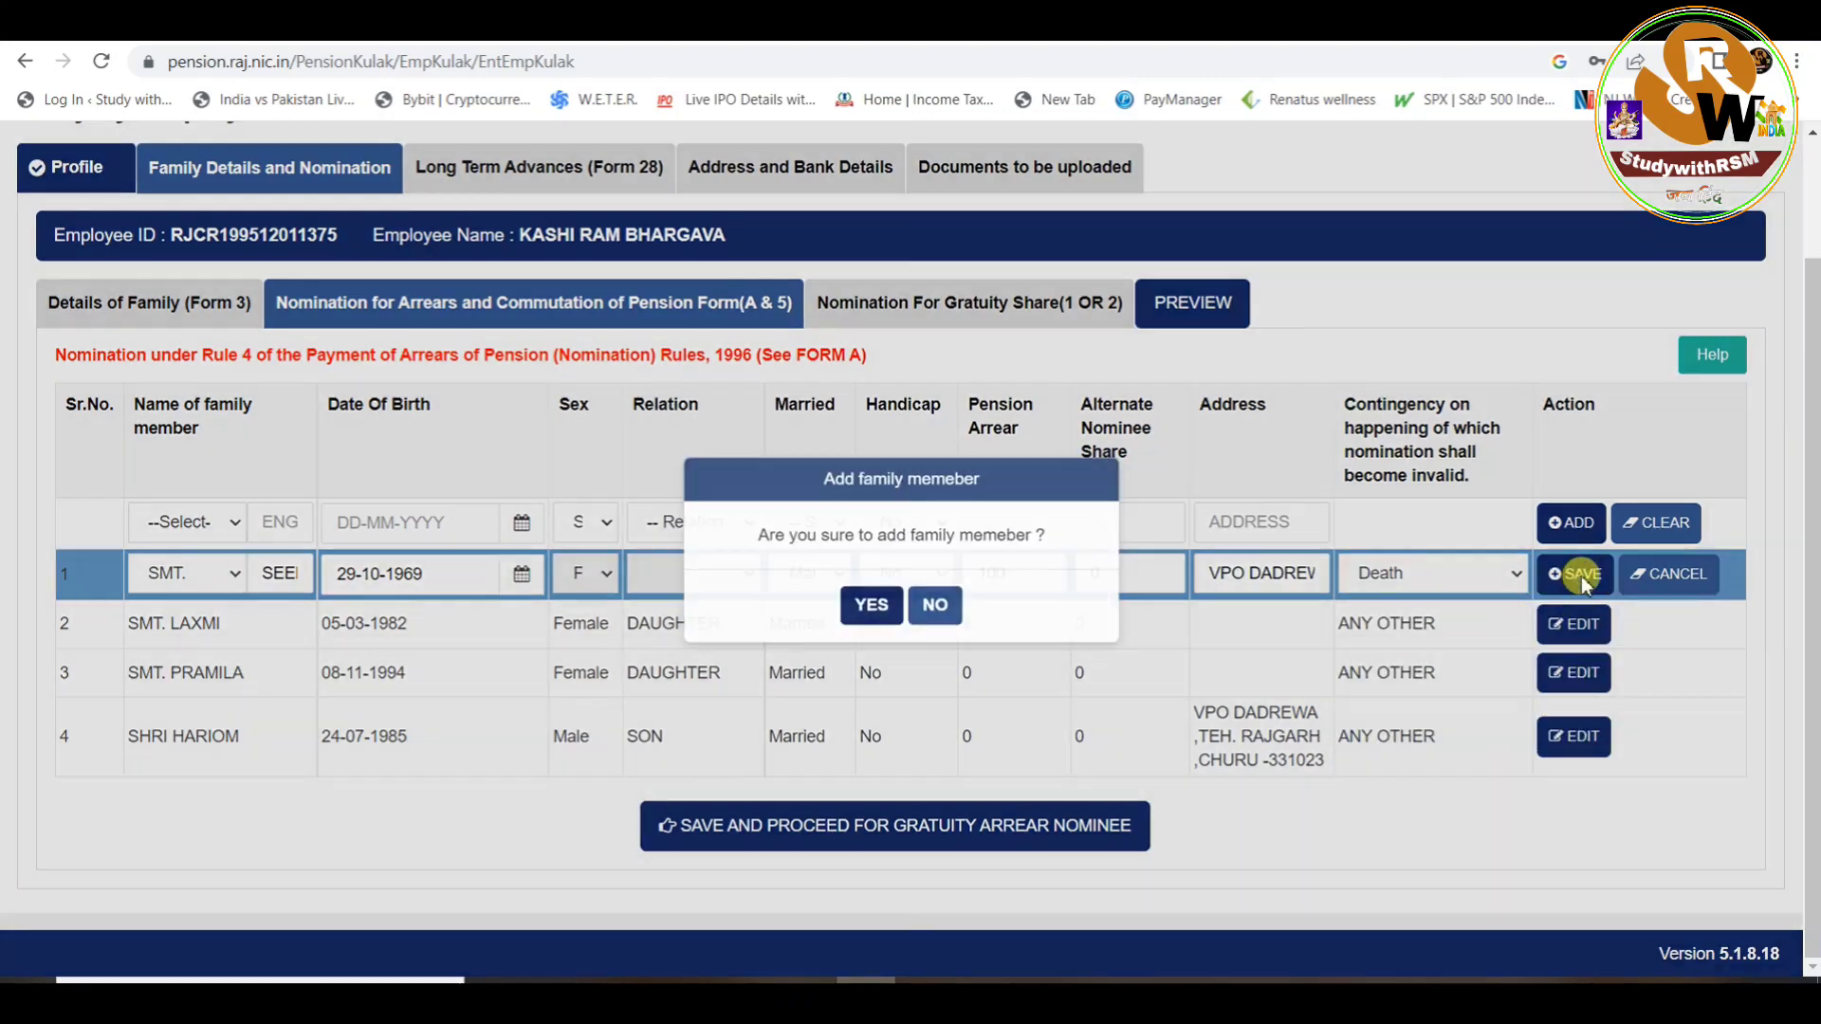
left_click(871, 606)
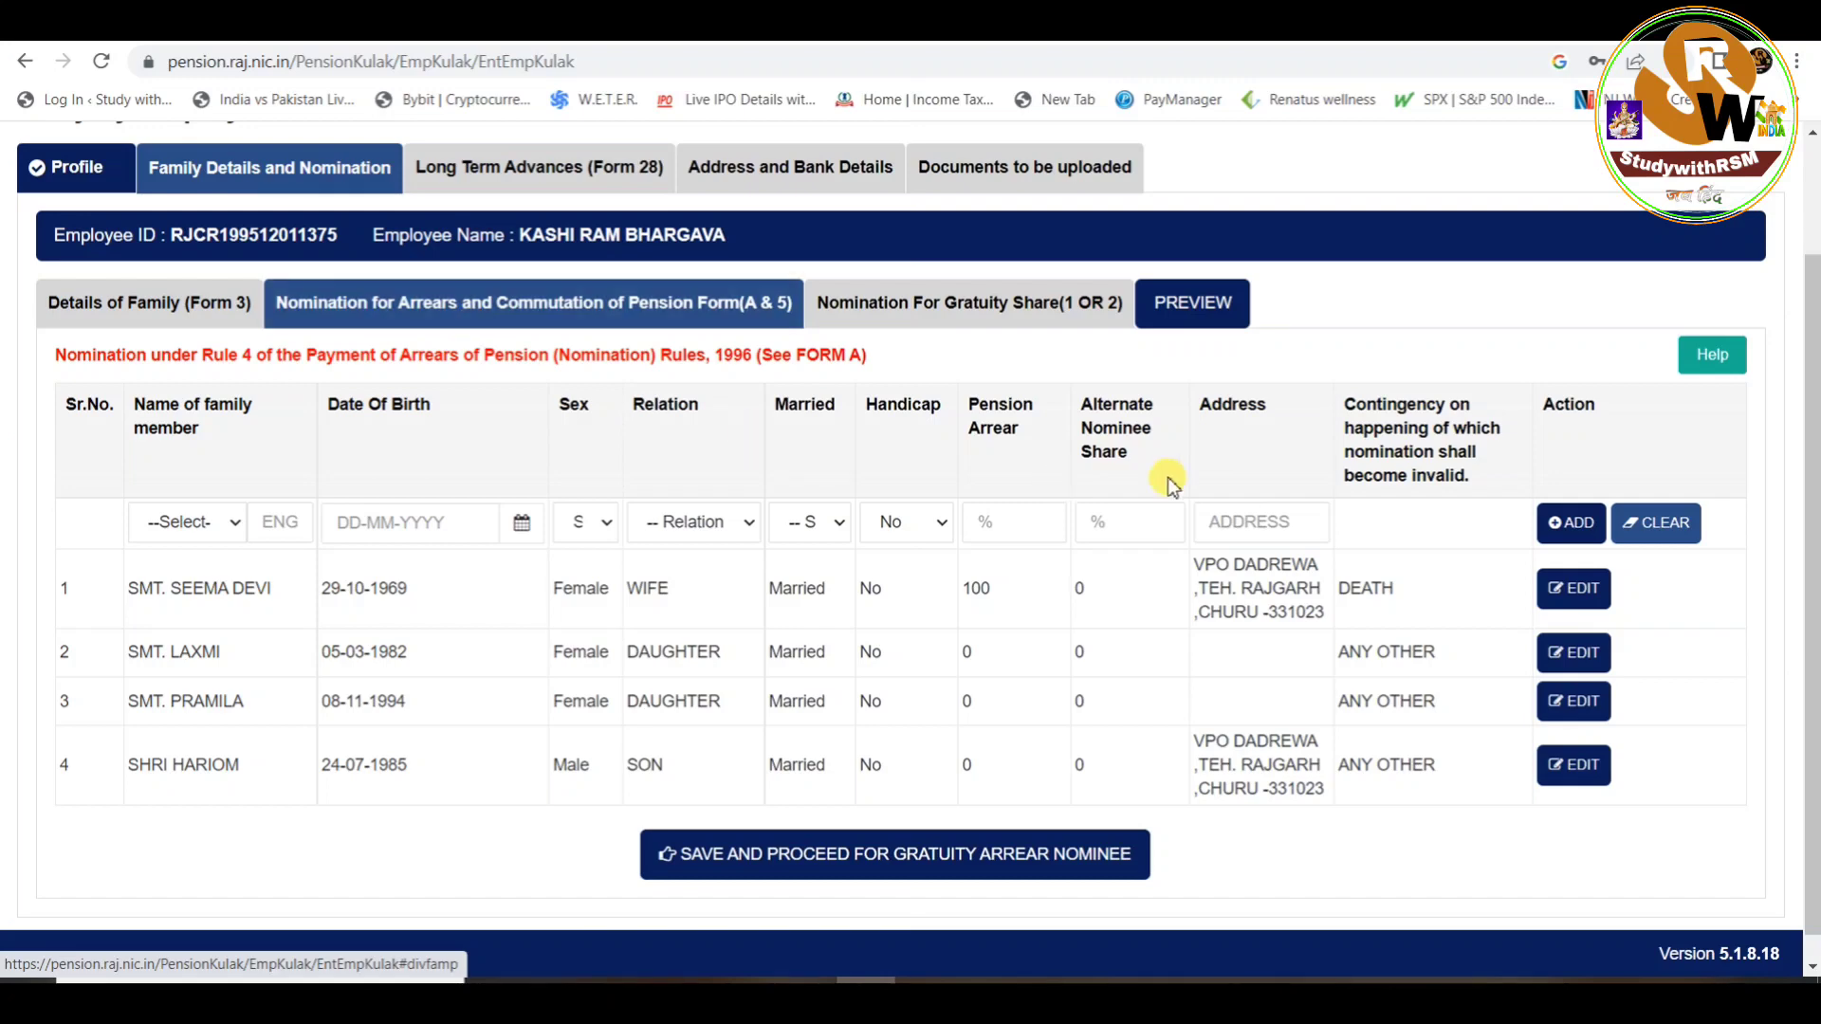
In the gratuity share nomination, set the wife's Gratuity Arrear share to 100 percent without an alternate nominee and save her entry
left_click(948, 320)
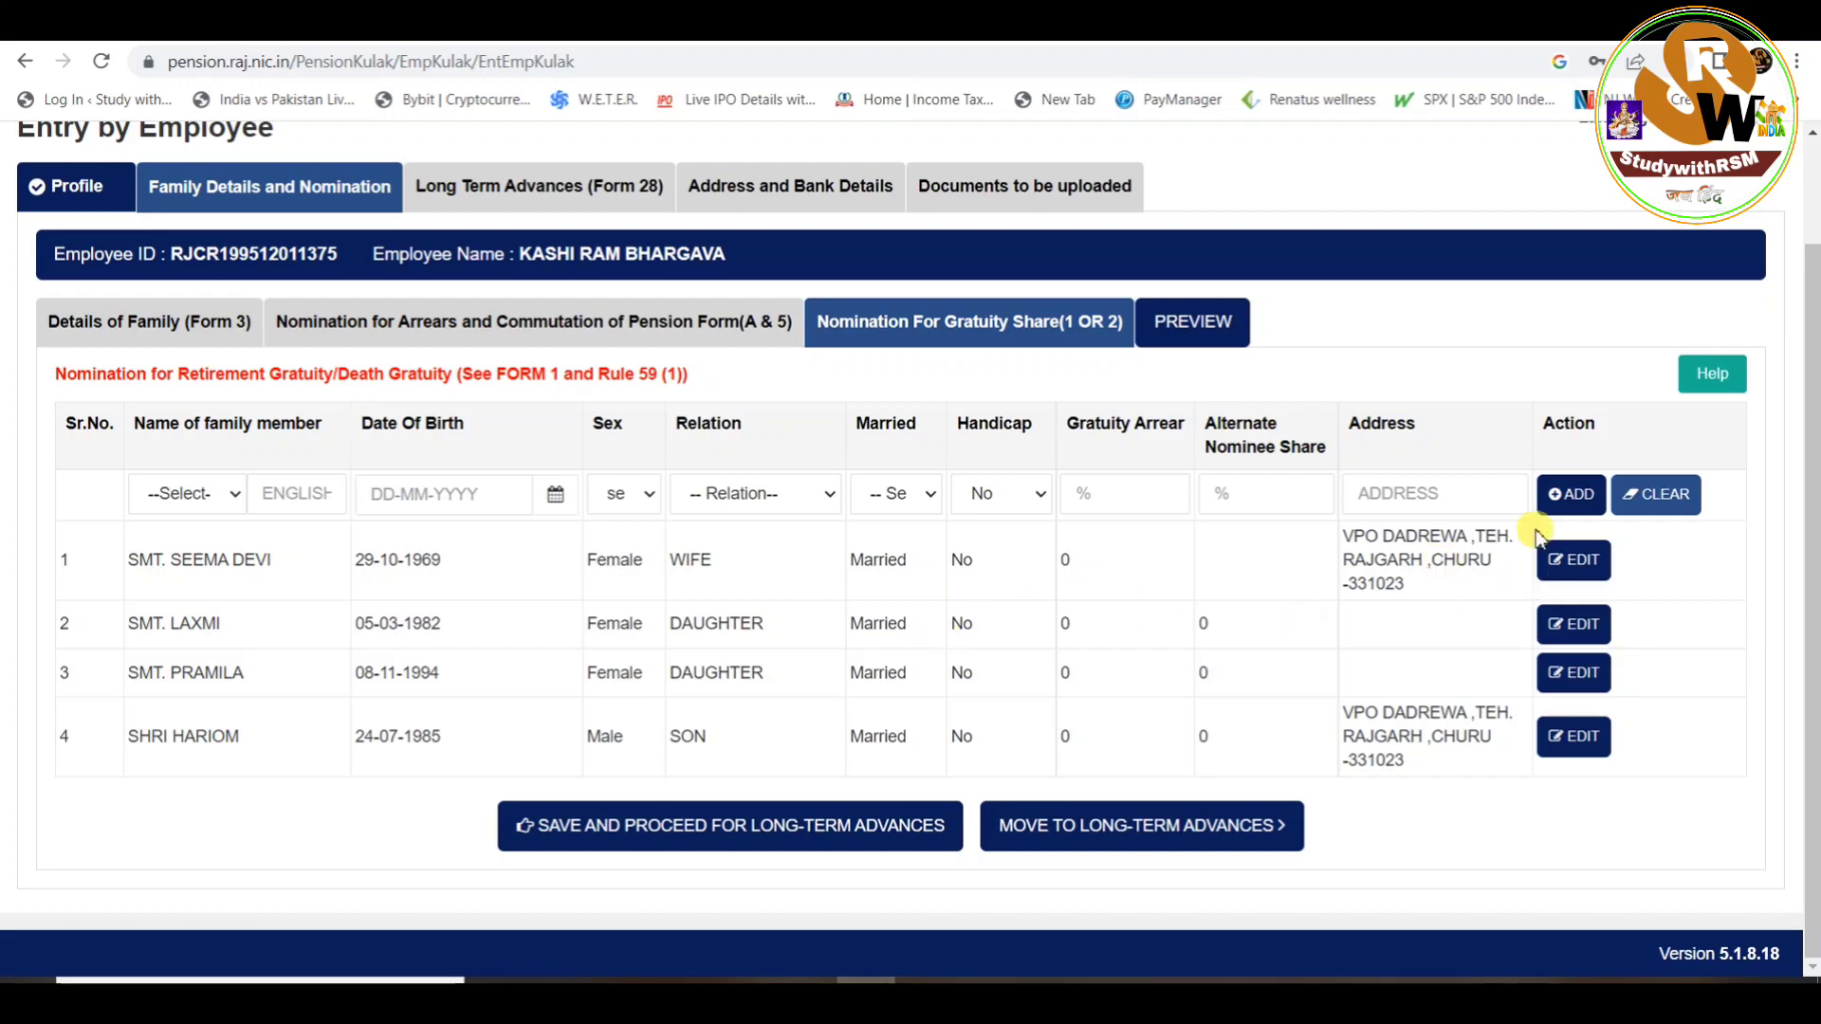
left_click(1576, 562)
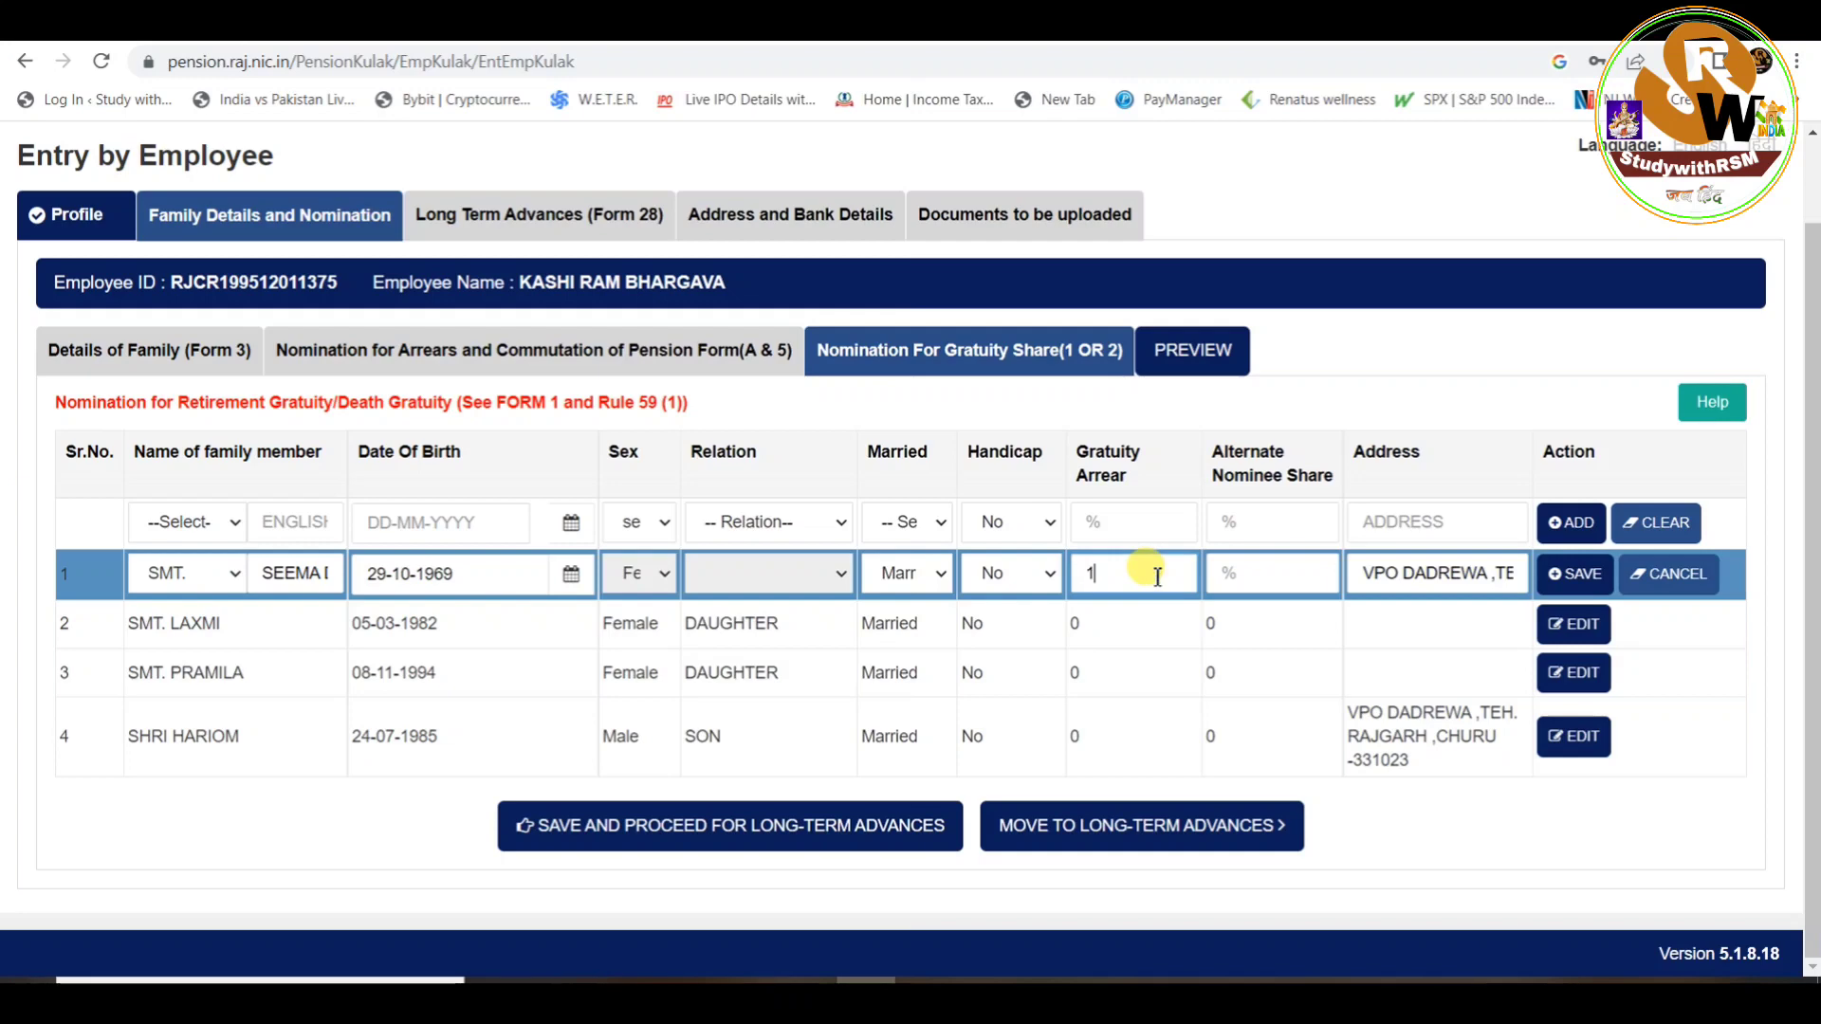
left_click(1290, 520)
left_click(1257, 575)
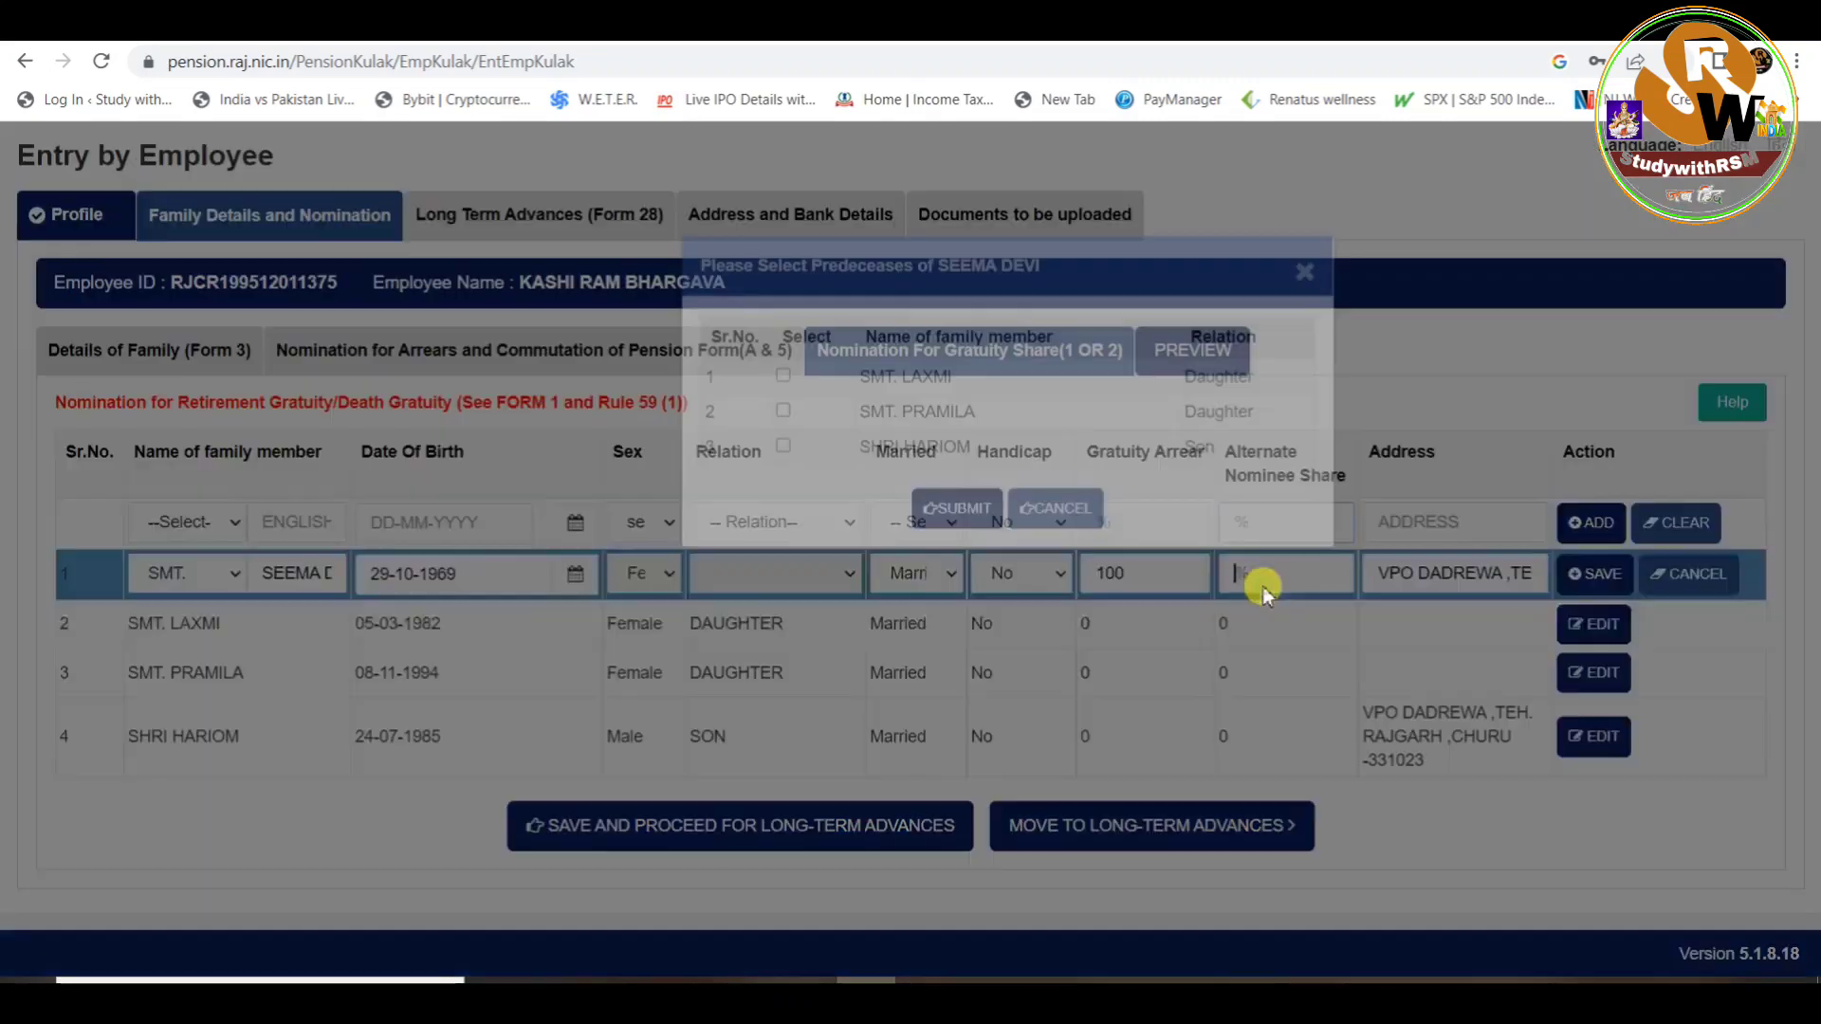
left_click(1301, 433)
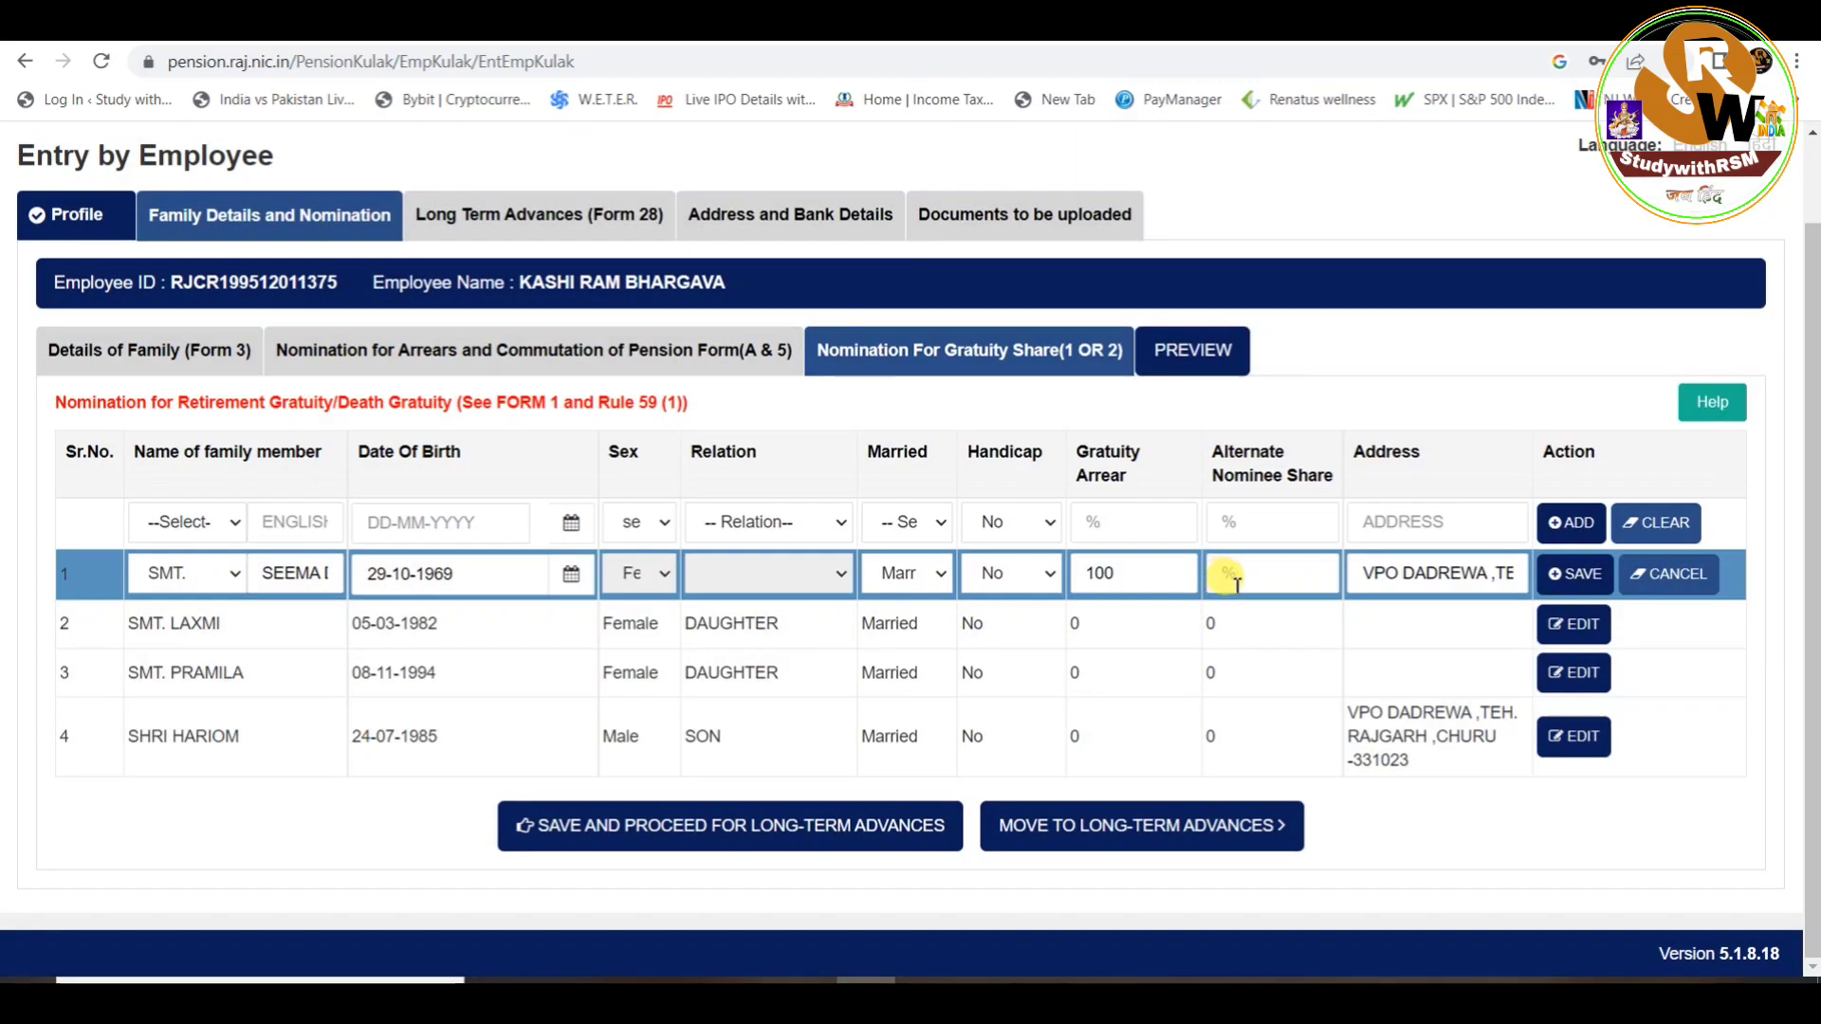
left_click(1294, 577)
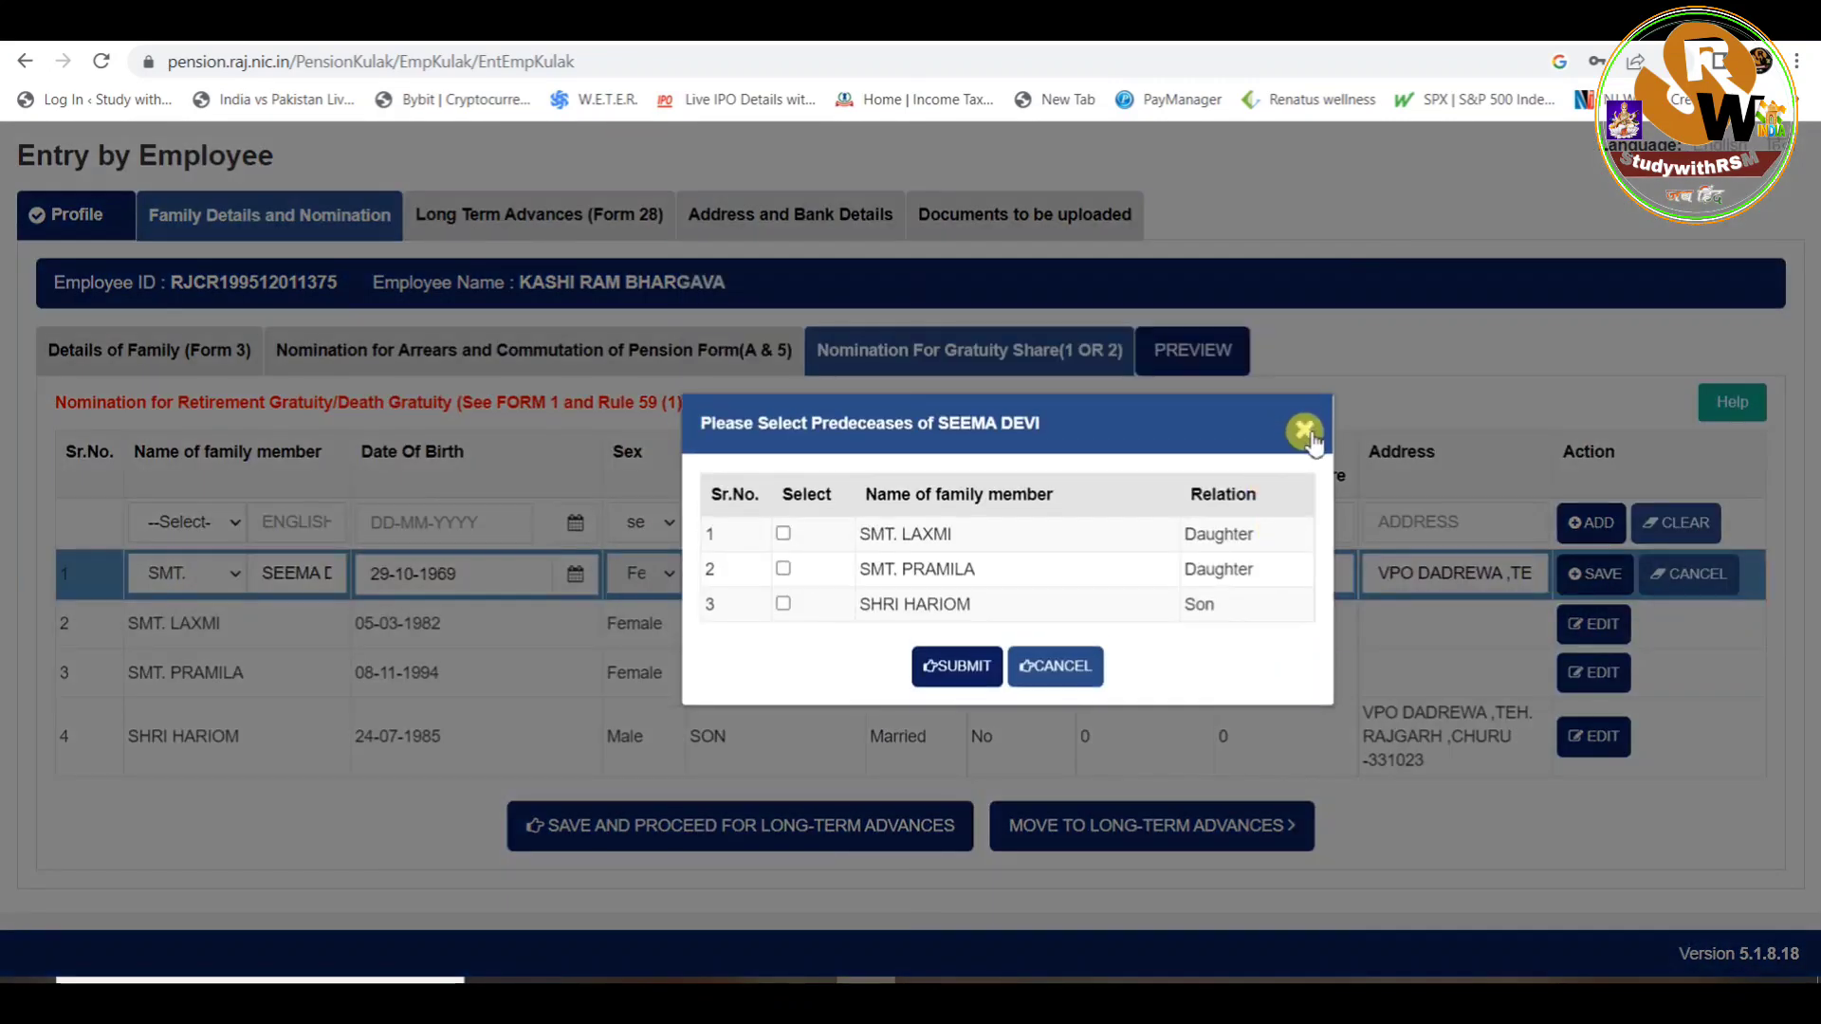
left_click(1301, 426)
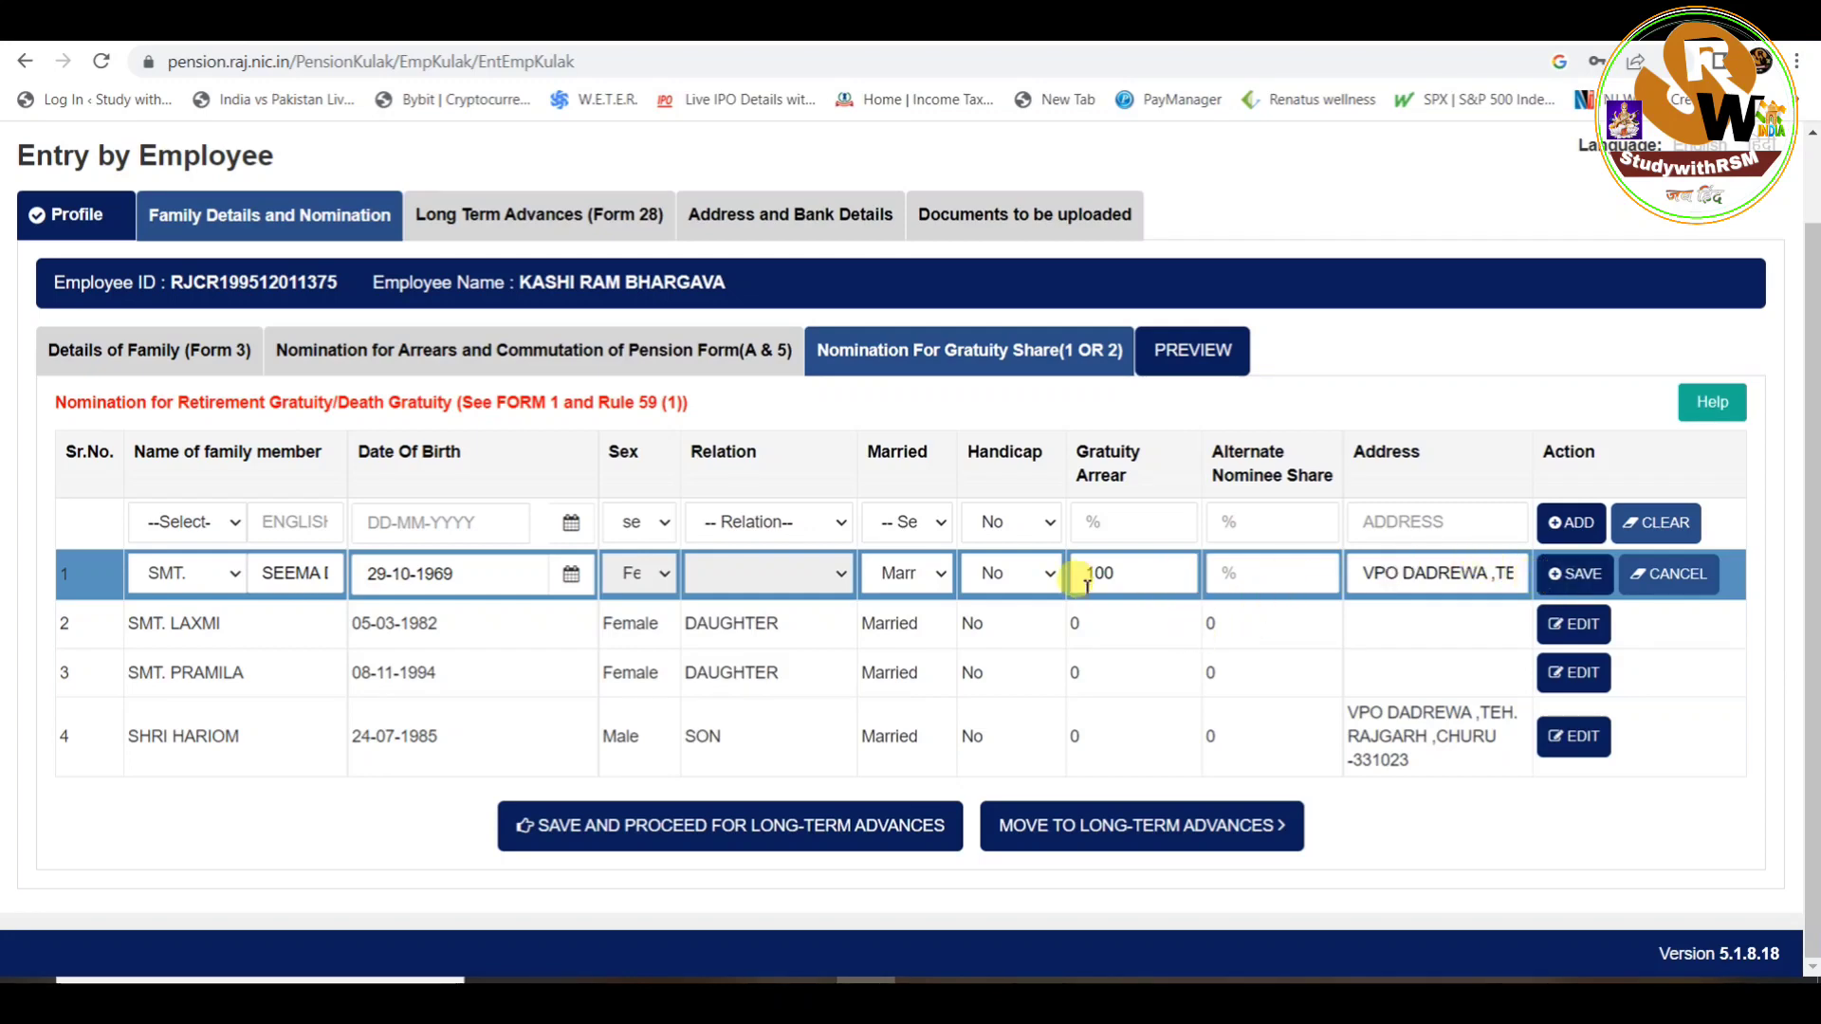
left_click(1563, 575)
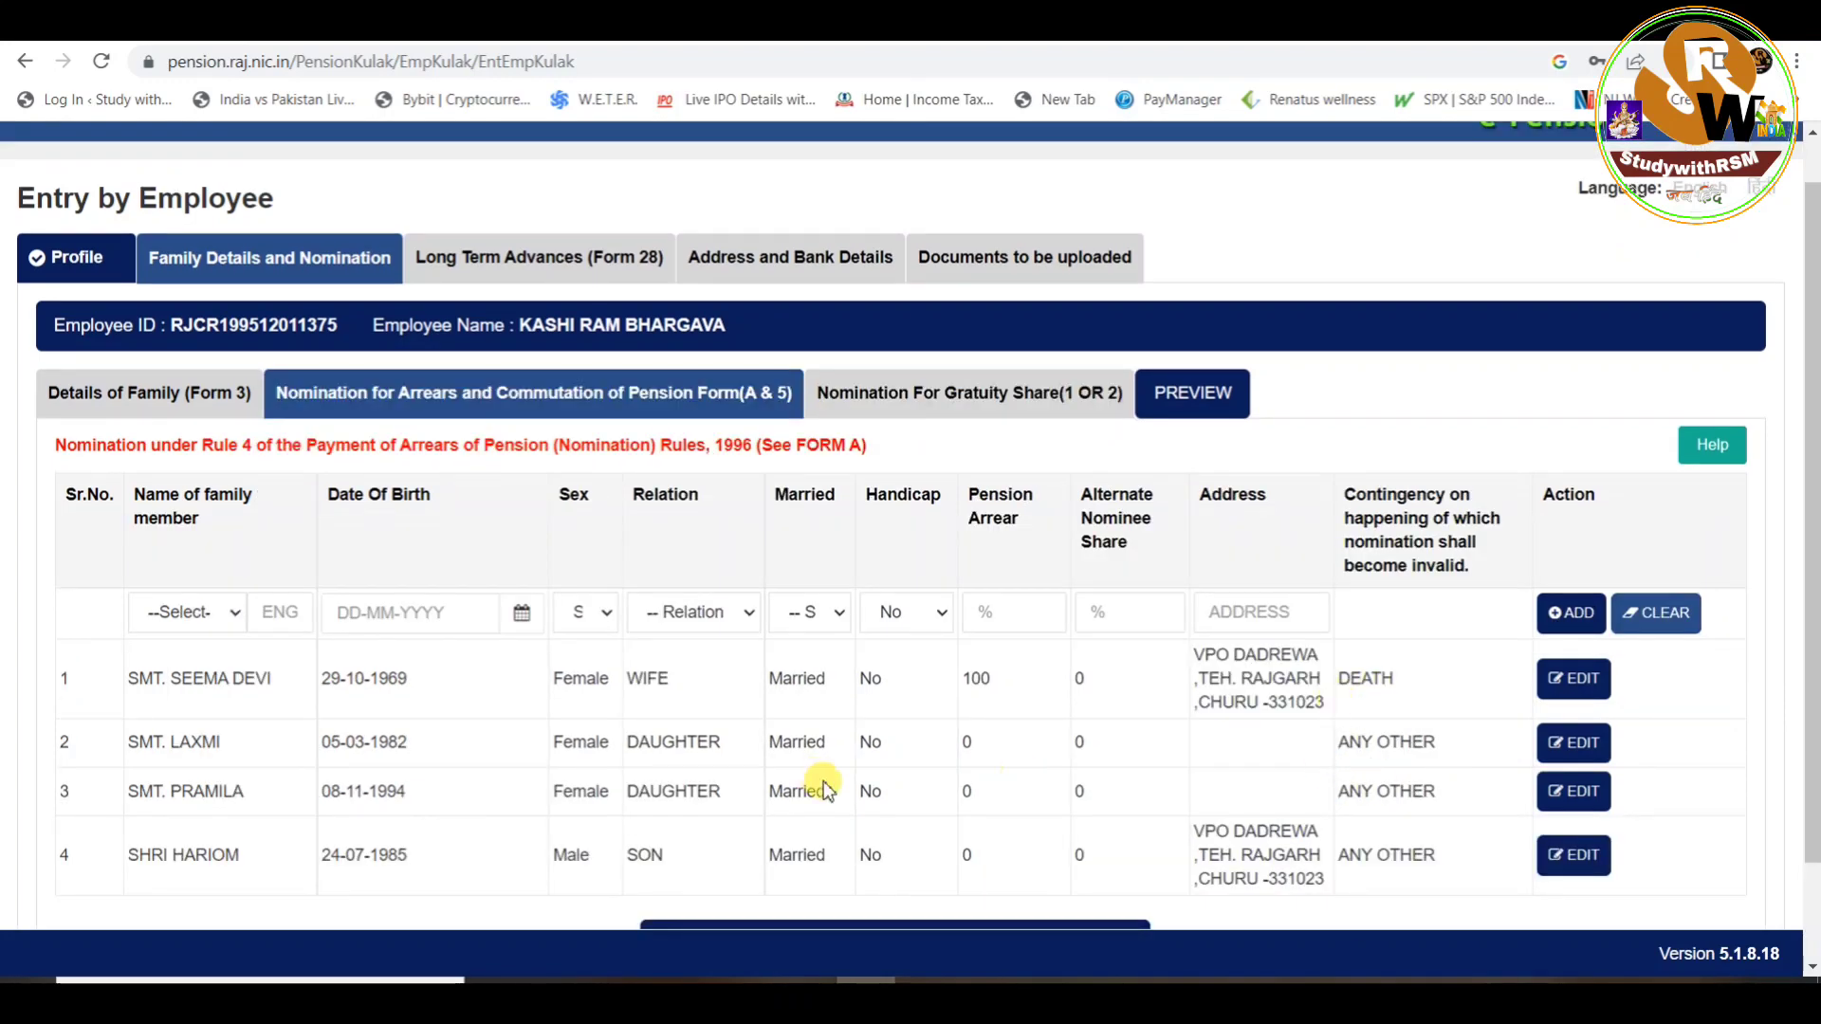
Go through the family details, arrears and gratuity nomination forms and read the help on pension arrear and gratuity
left_click(109, 403)
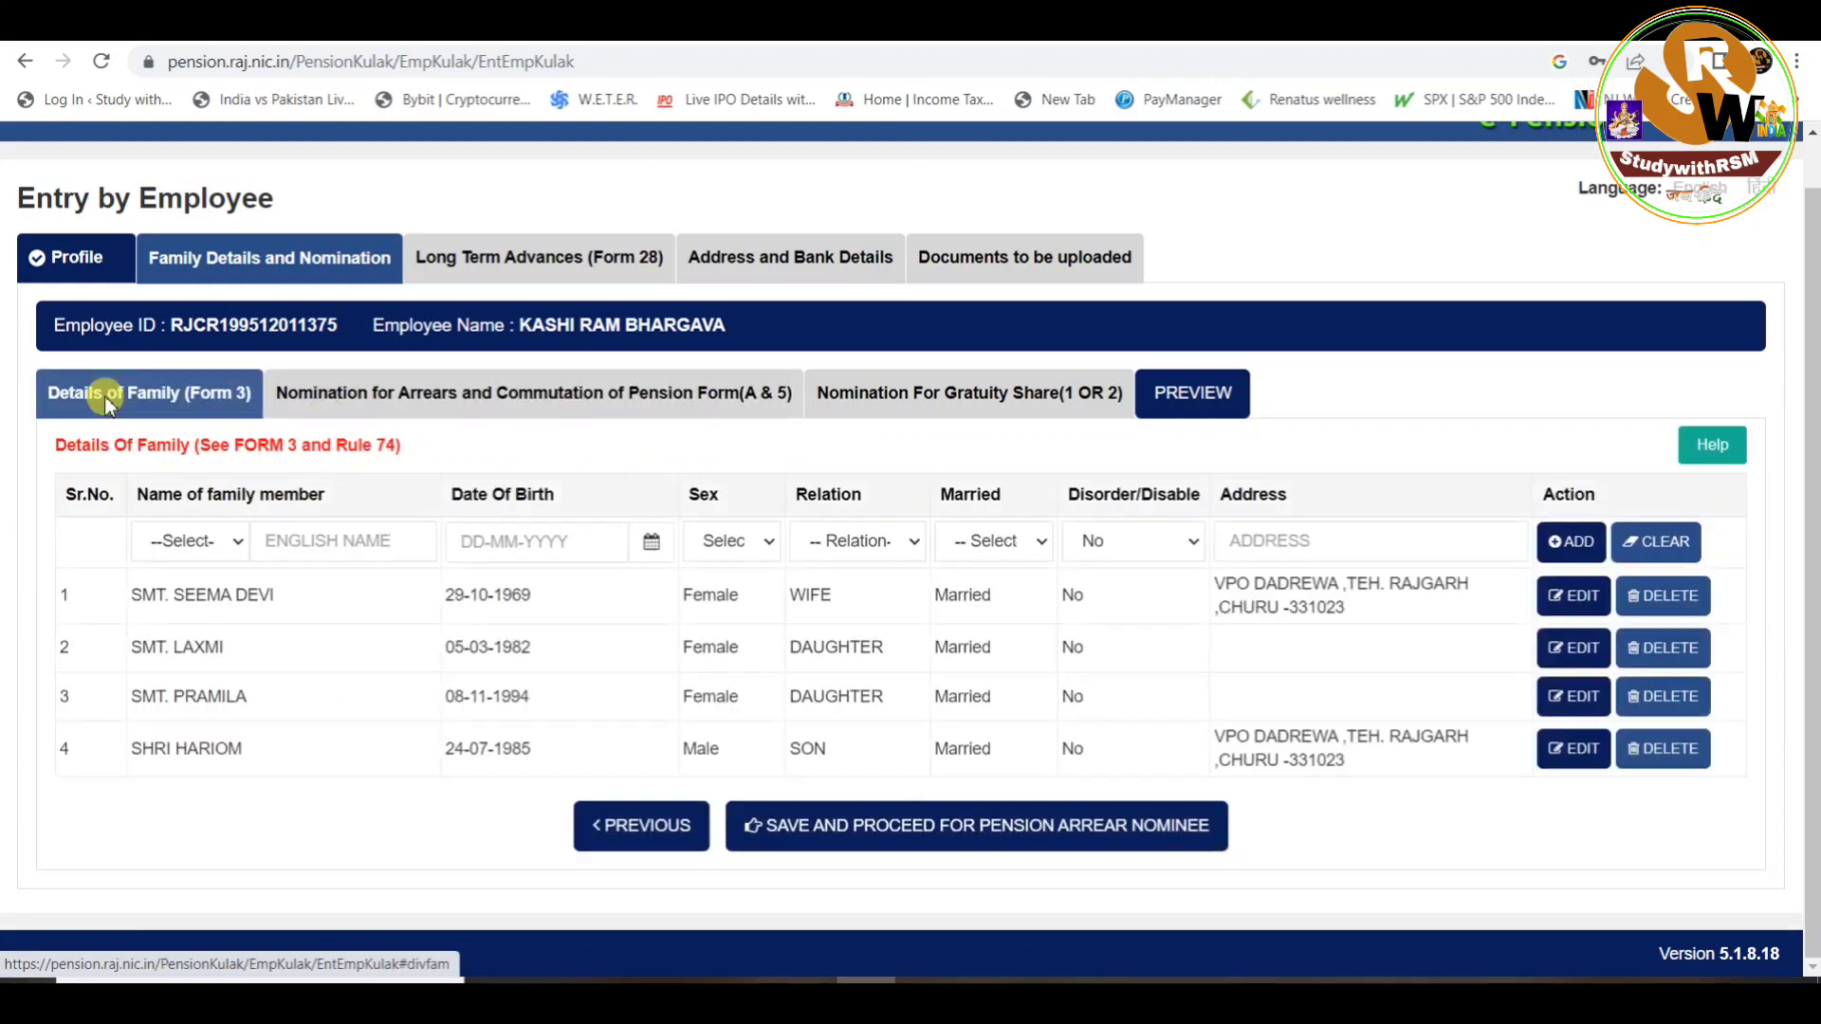
left_click(1704, 448)
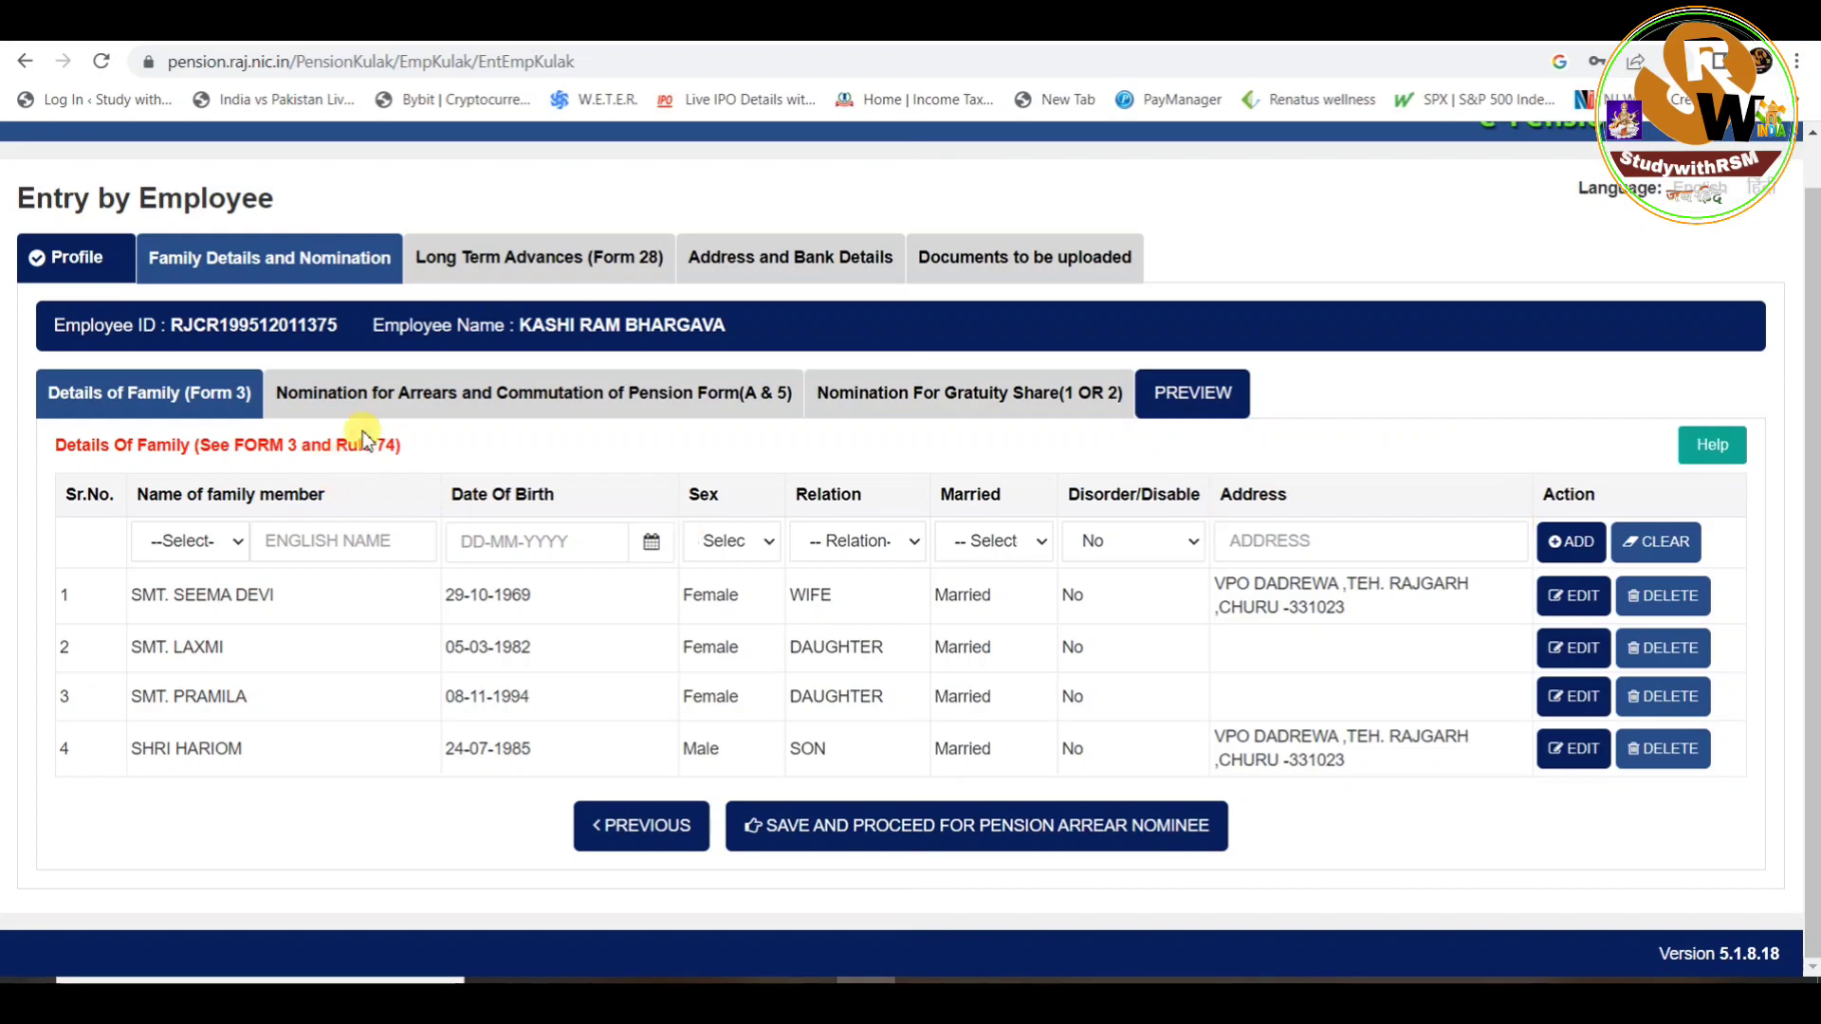
left_click(421, 395)
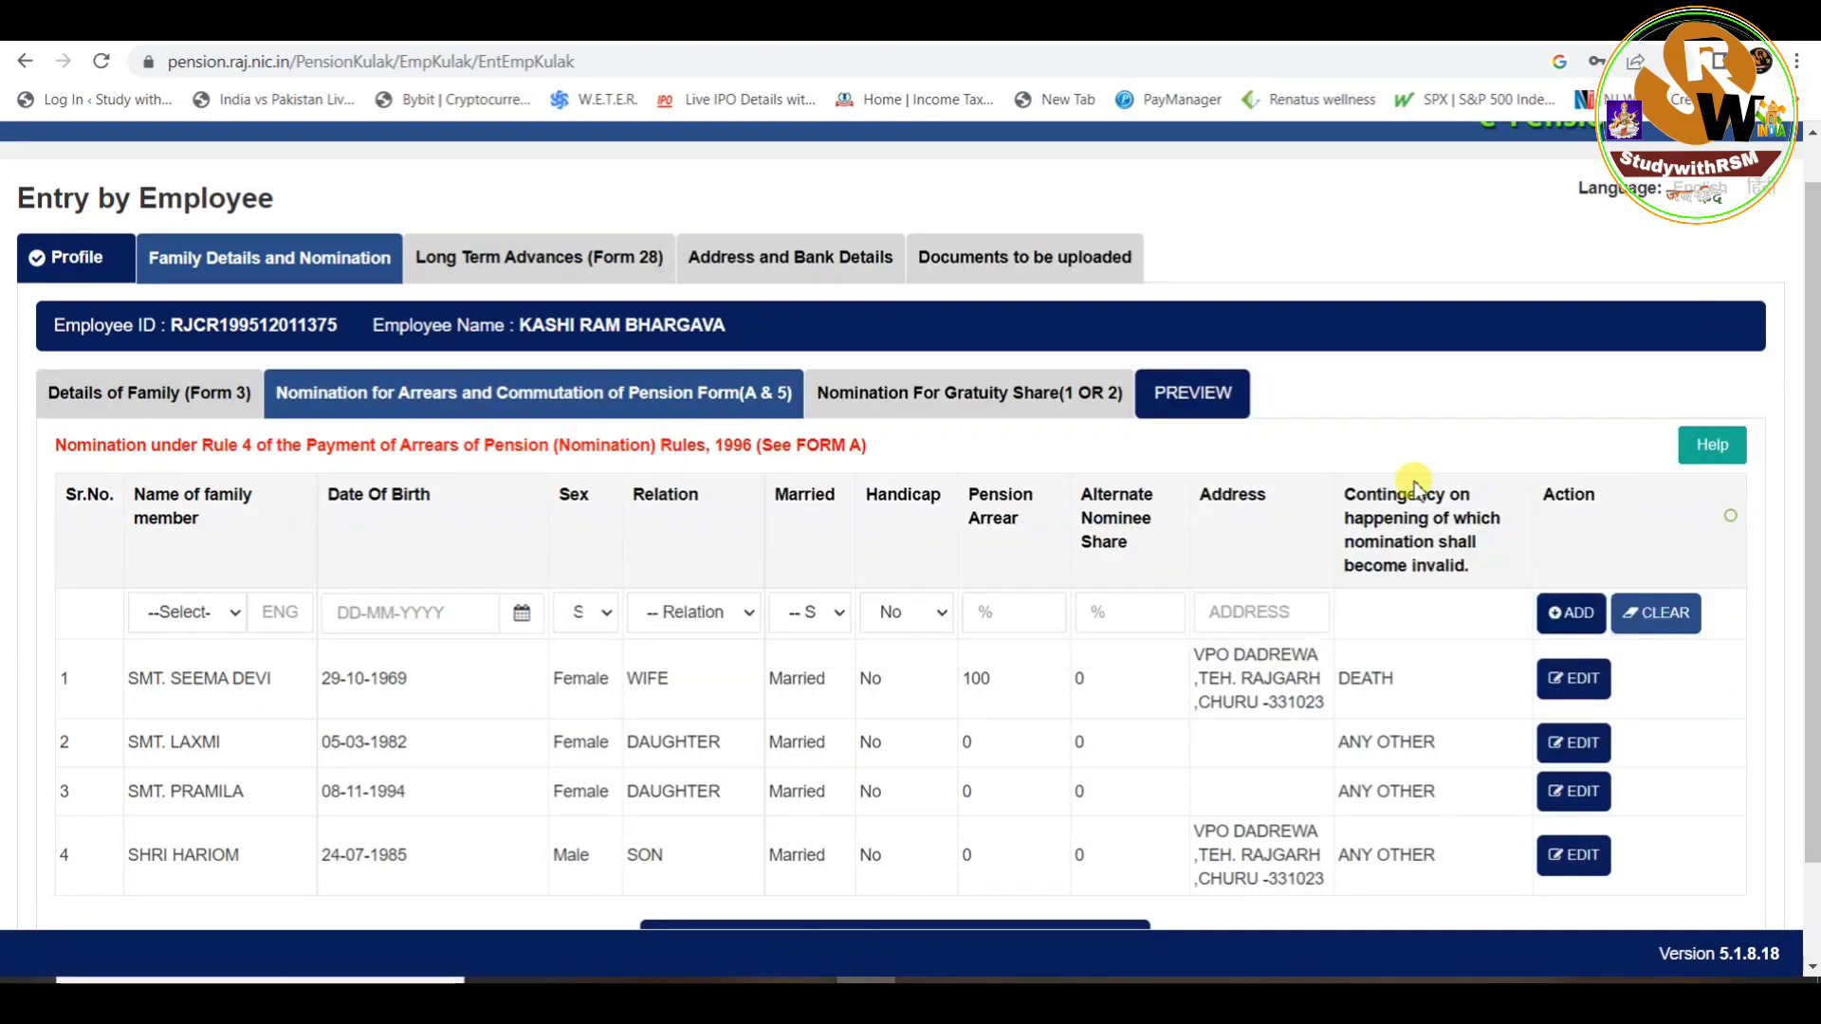
left_click(930, 392)
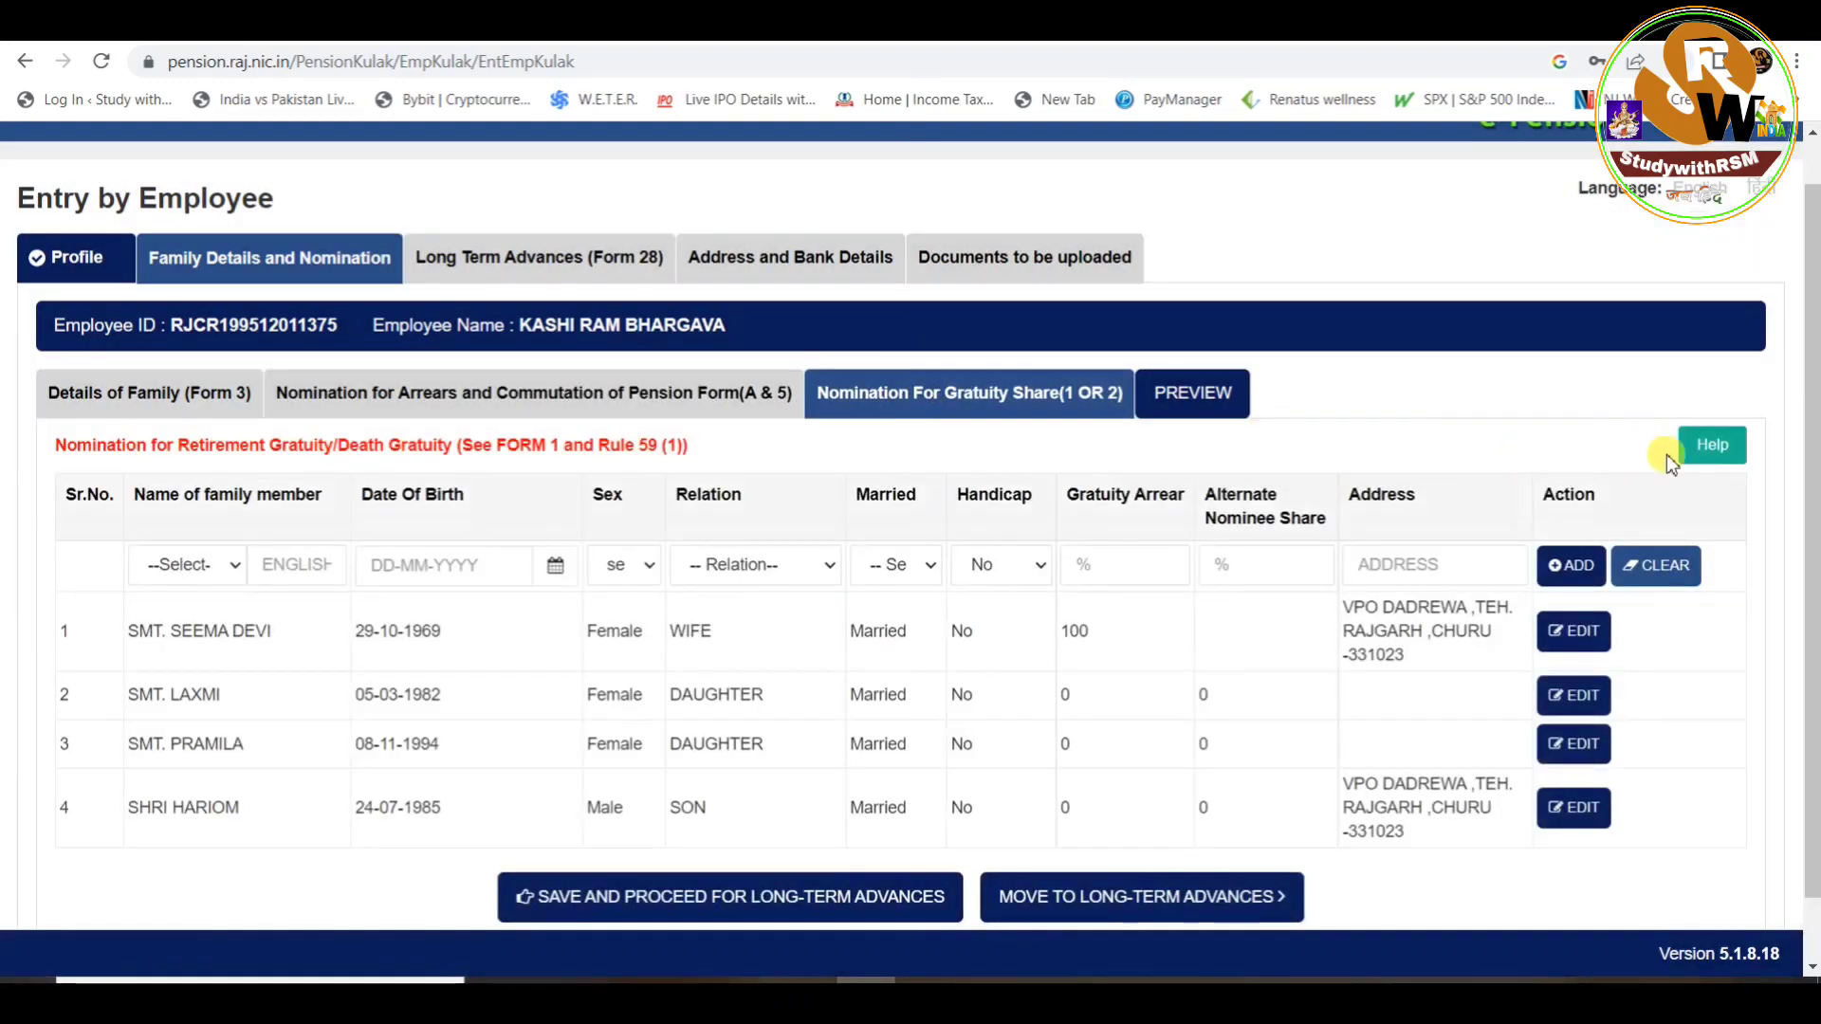
mouse_move(1710, 463)
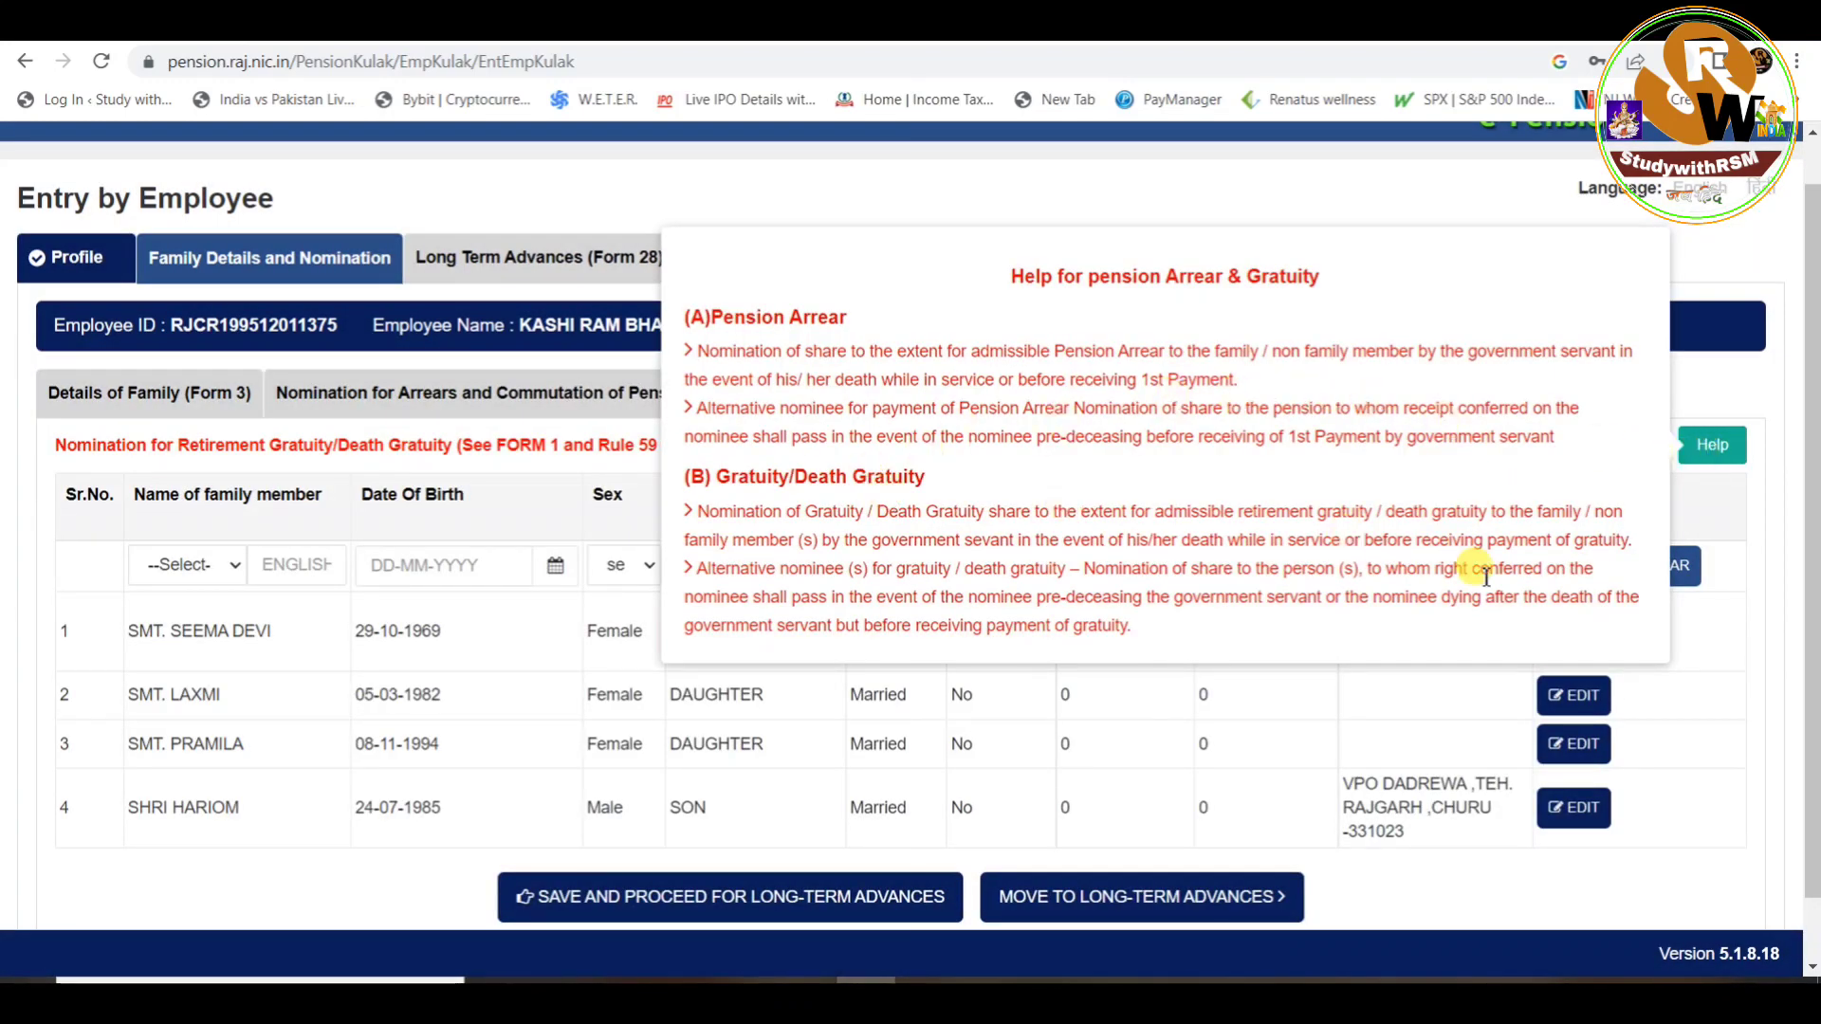
Save the gratuity nomination and proceed to long-term advances, answering No to having any long-term advances
scroll(1698, 659, "down", 1)
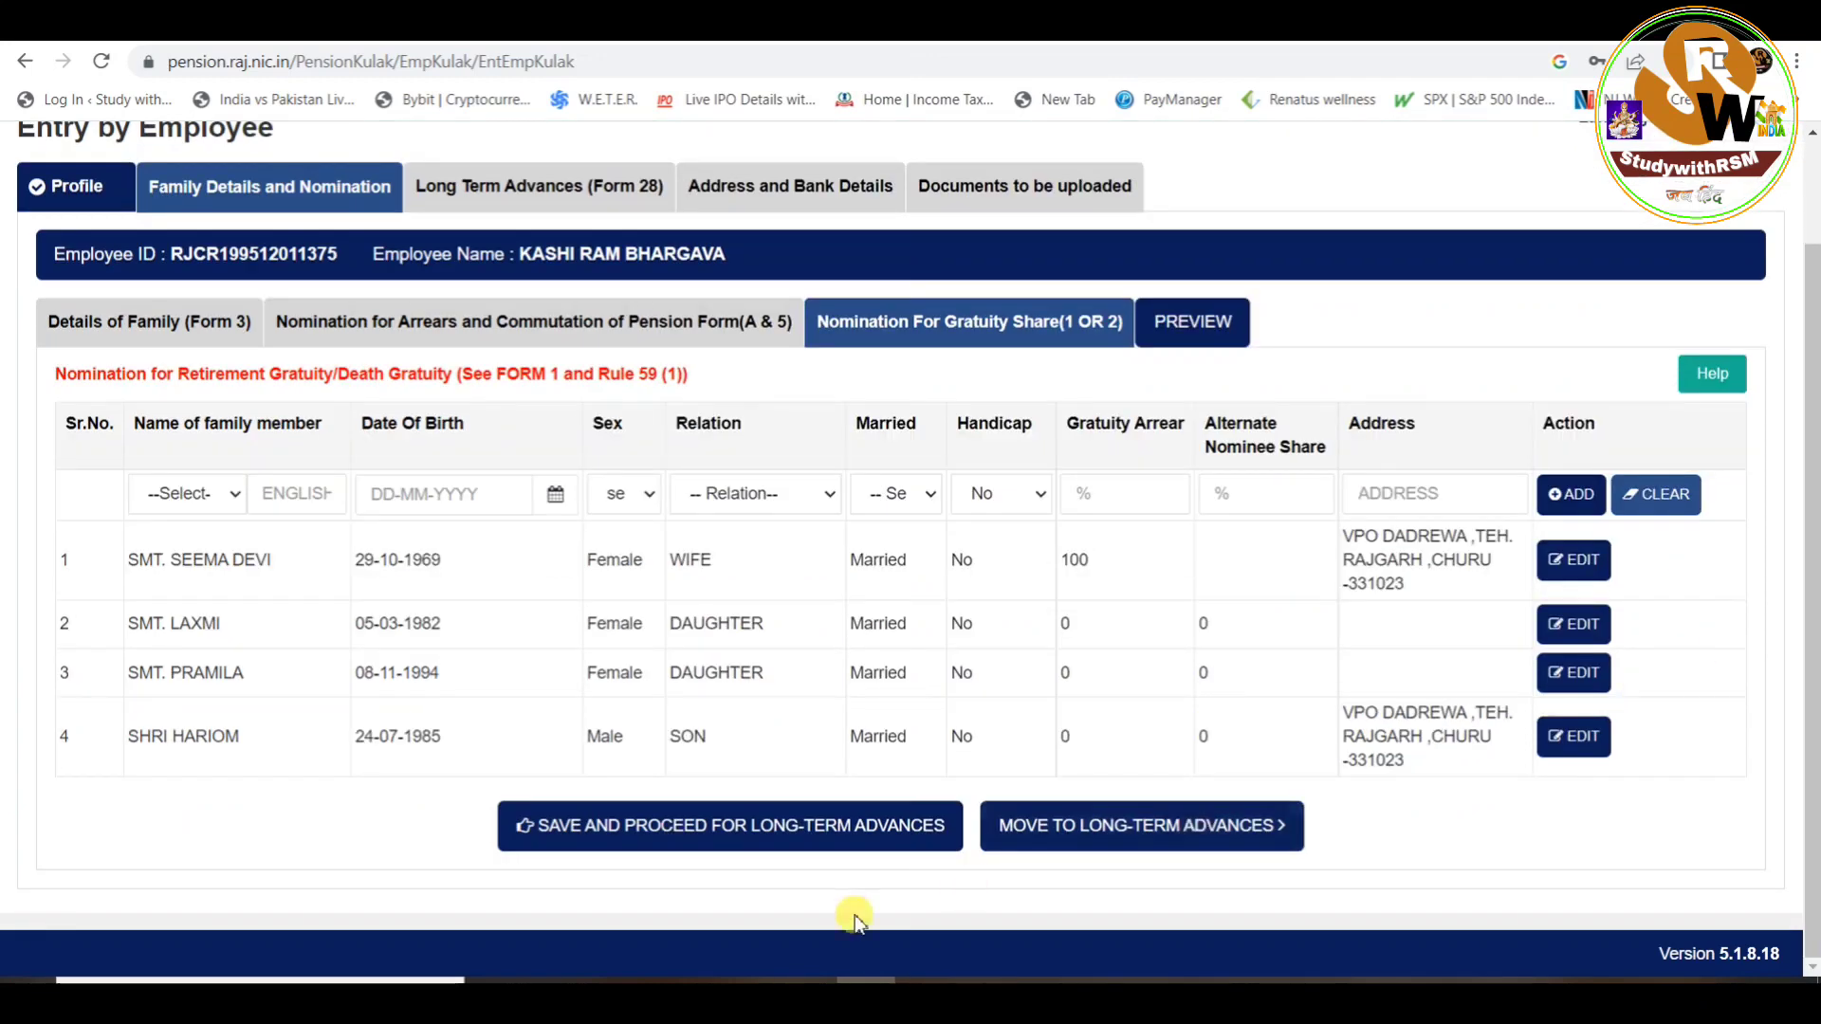
left_click(643, 831)
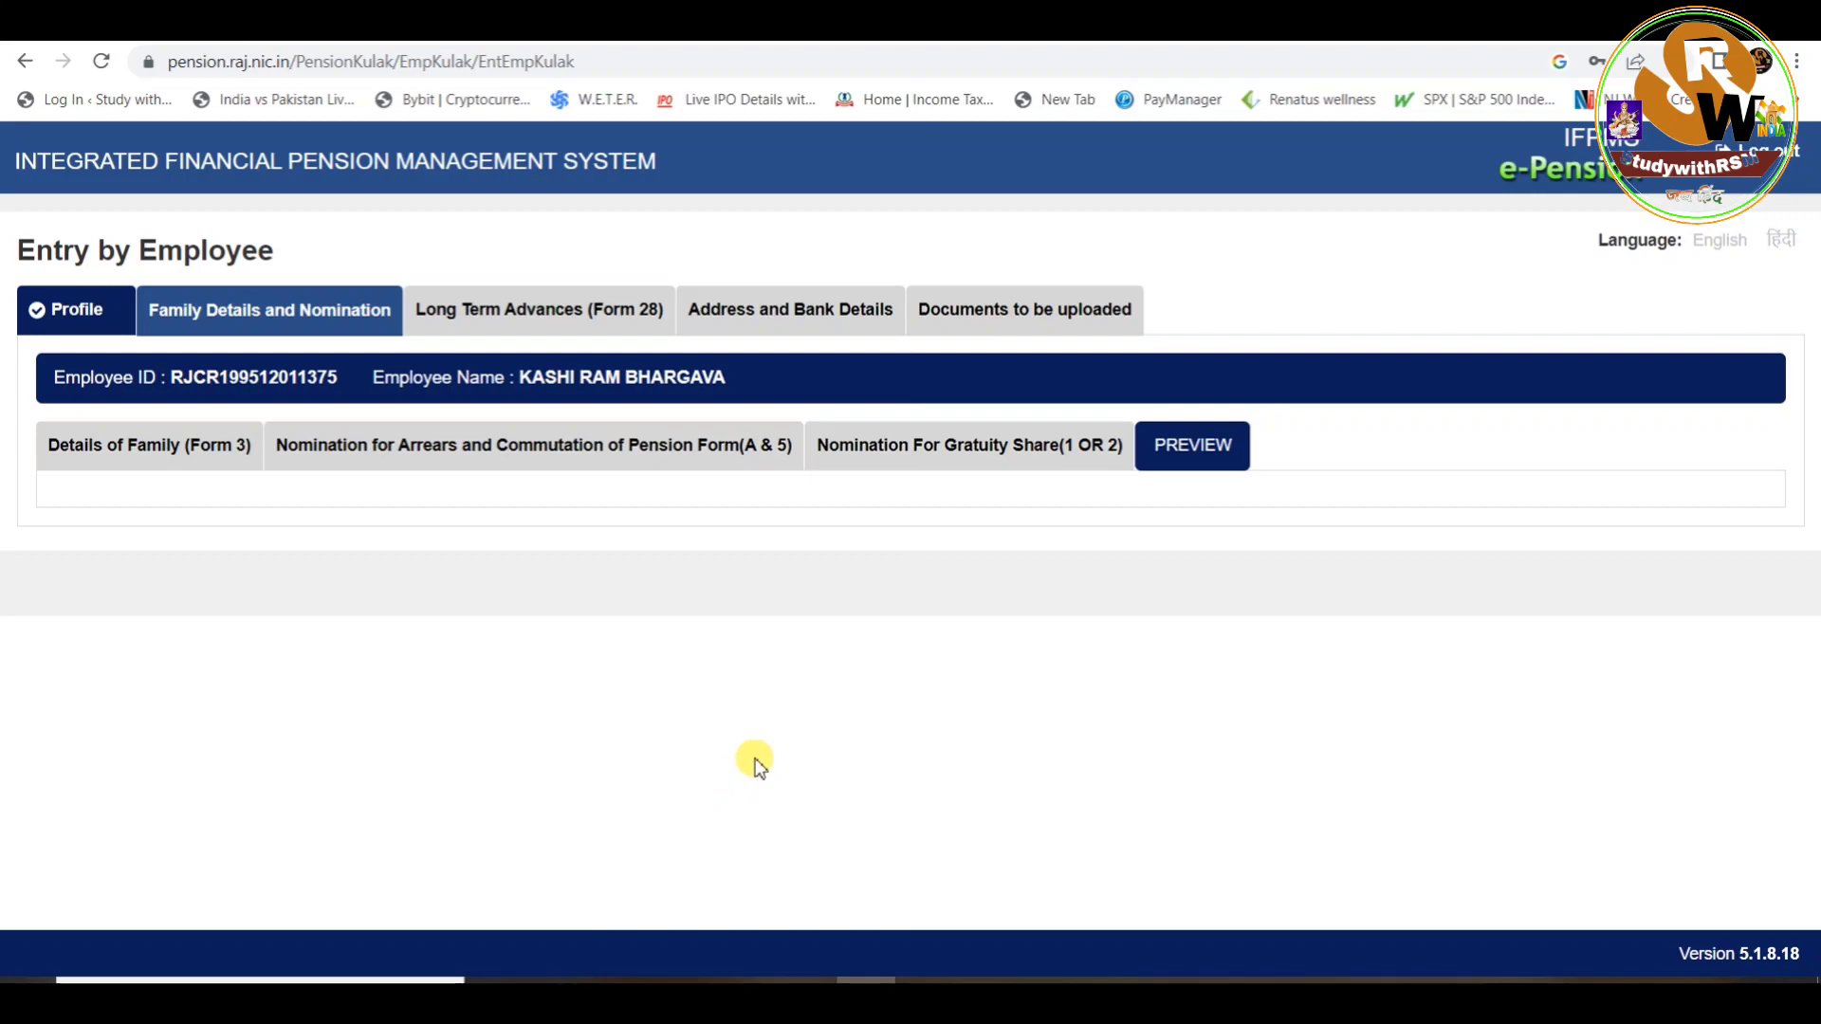
mouse_move(1199, 454)
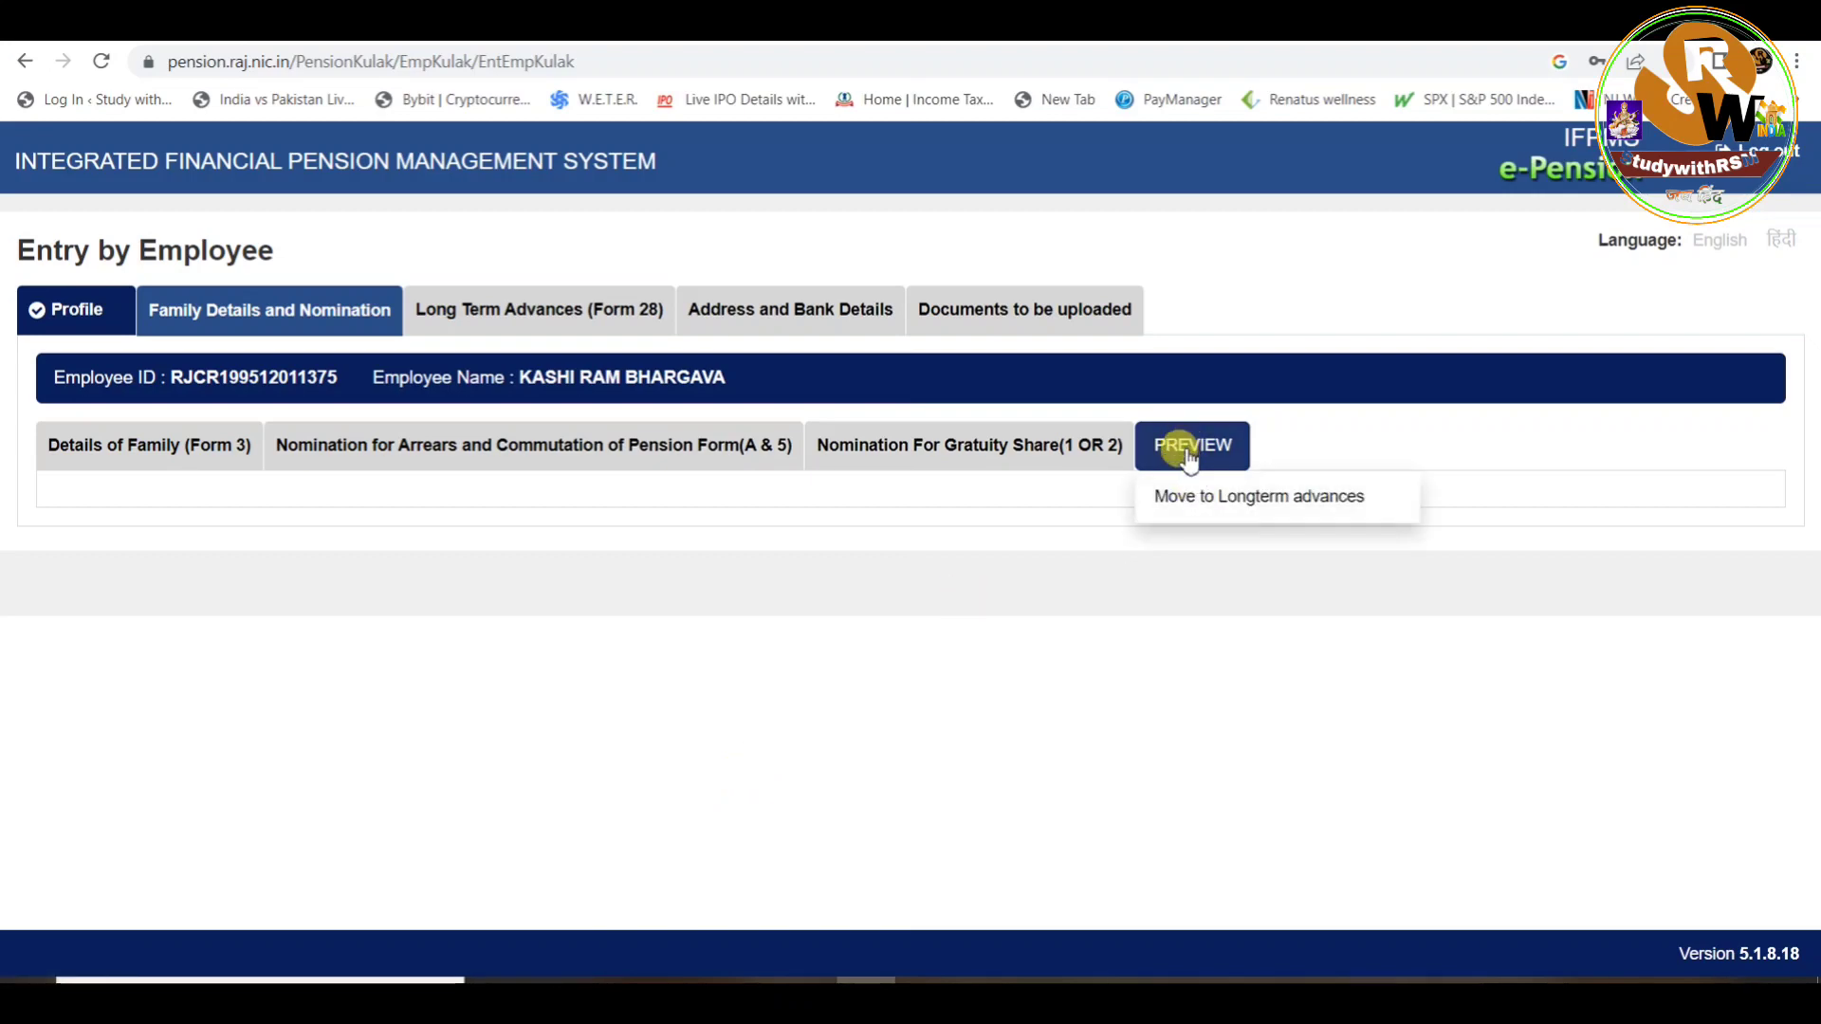
left_click(1205, 503)
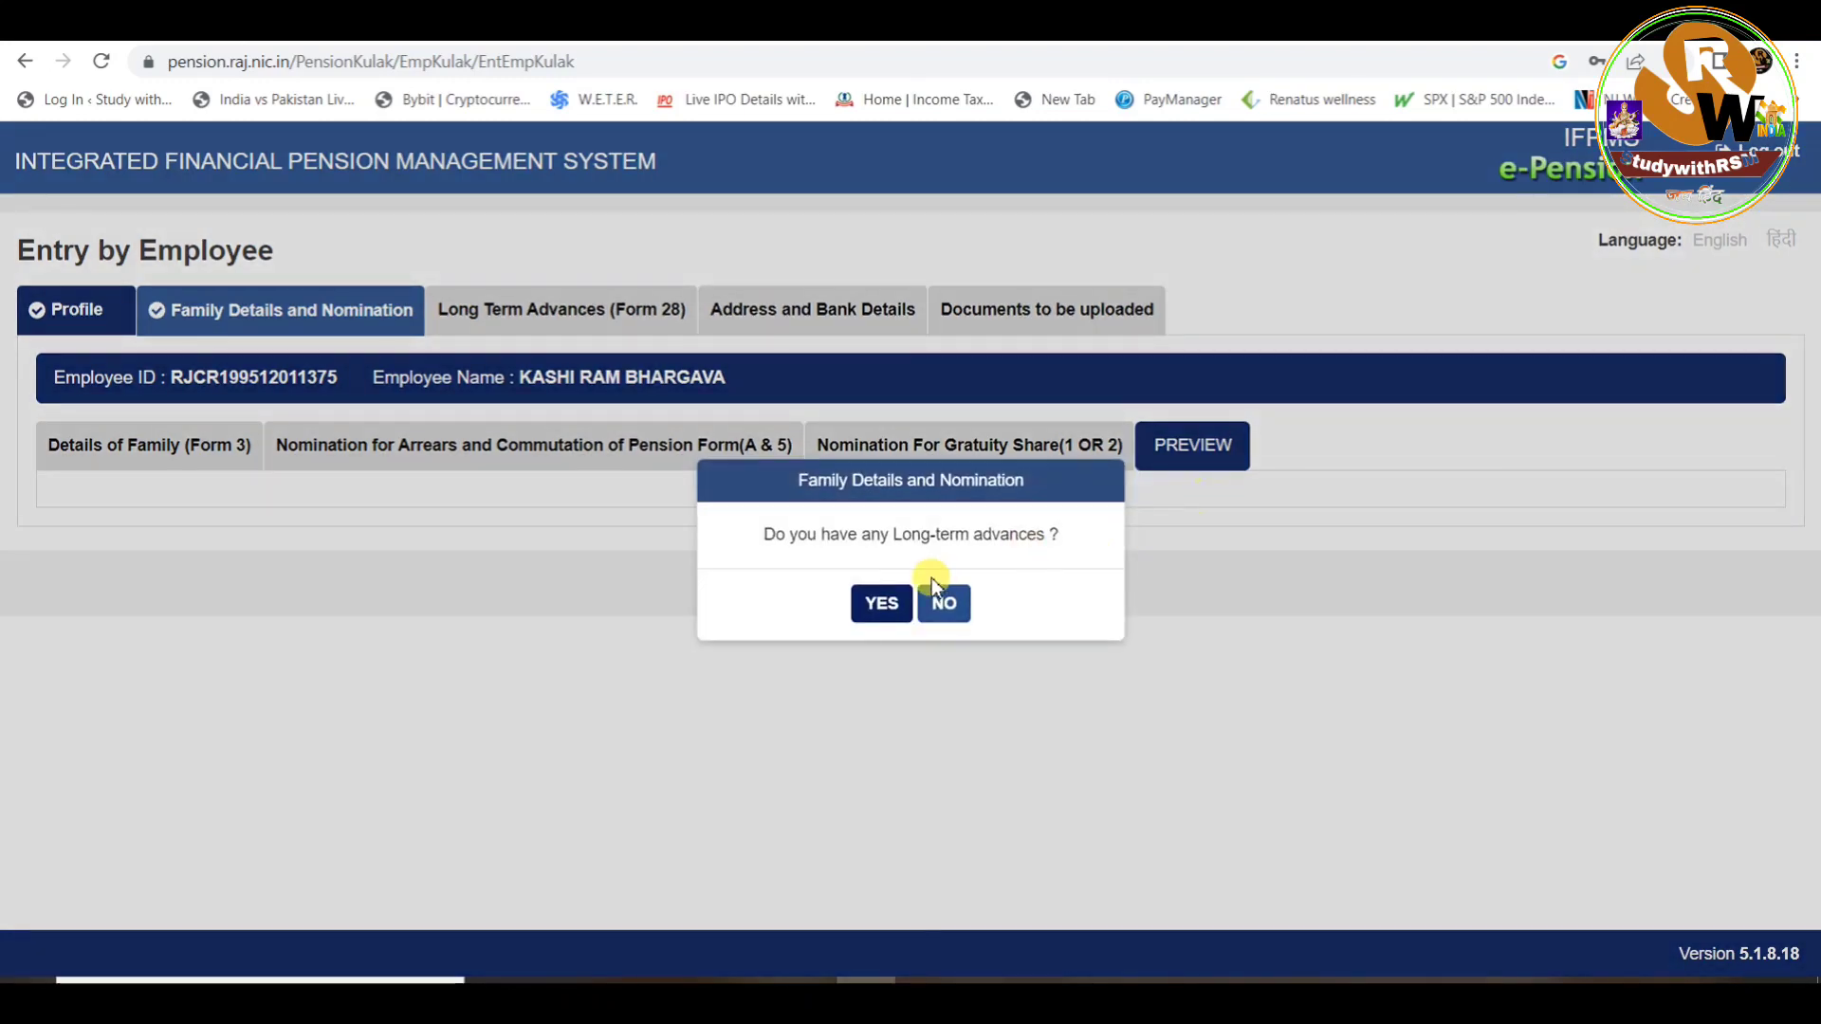
left_click(1216, 491)
mouse_move(1212, 449)
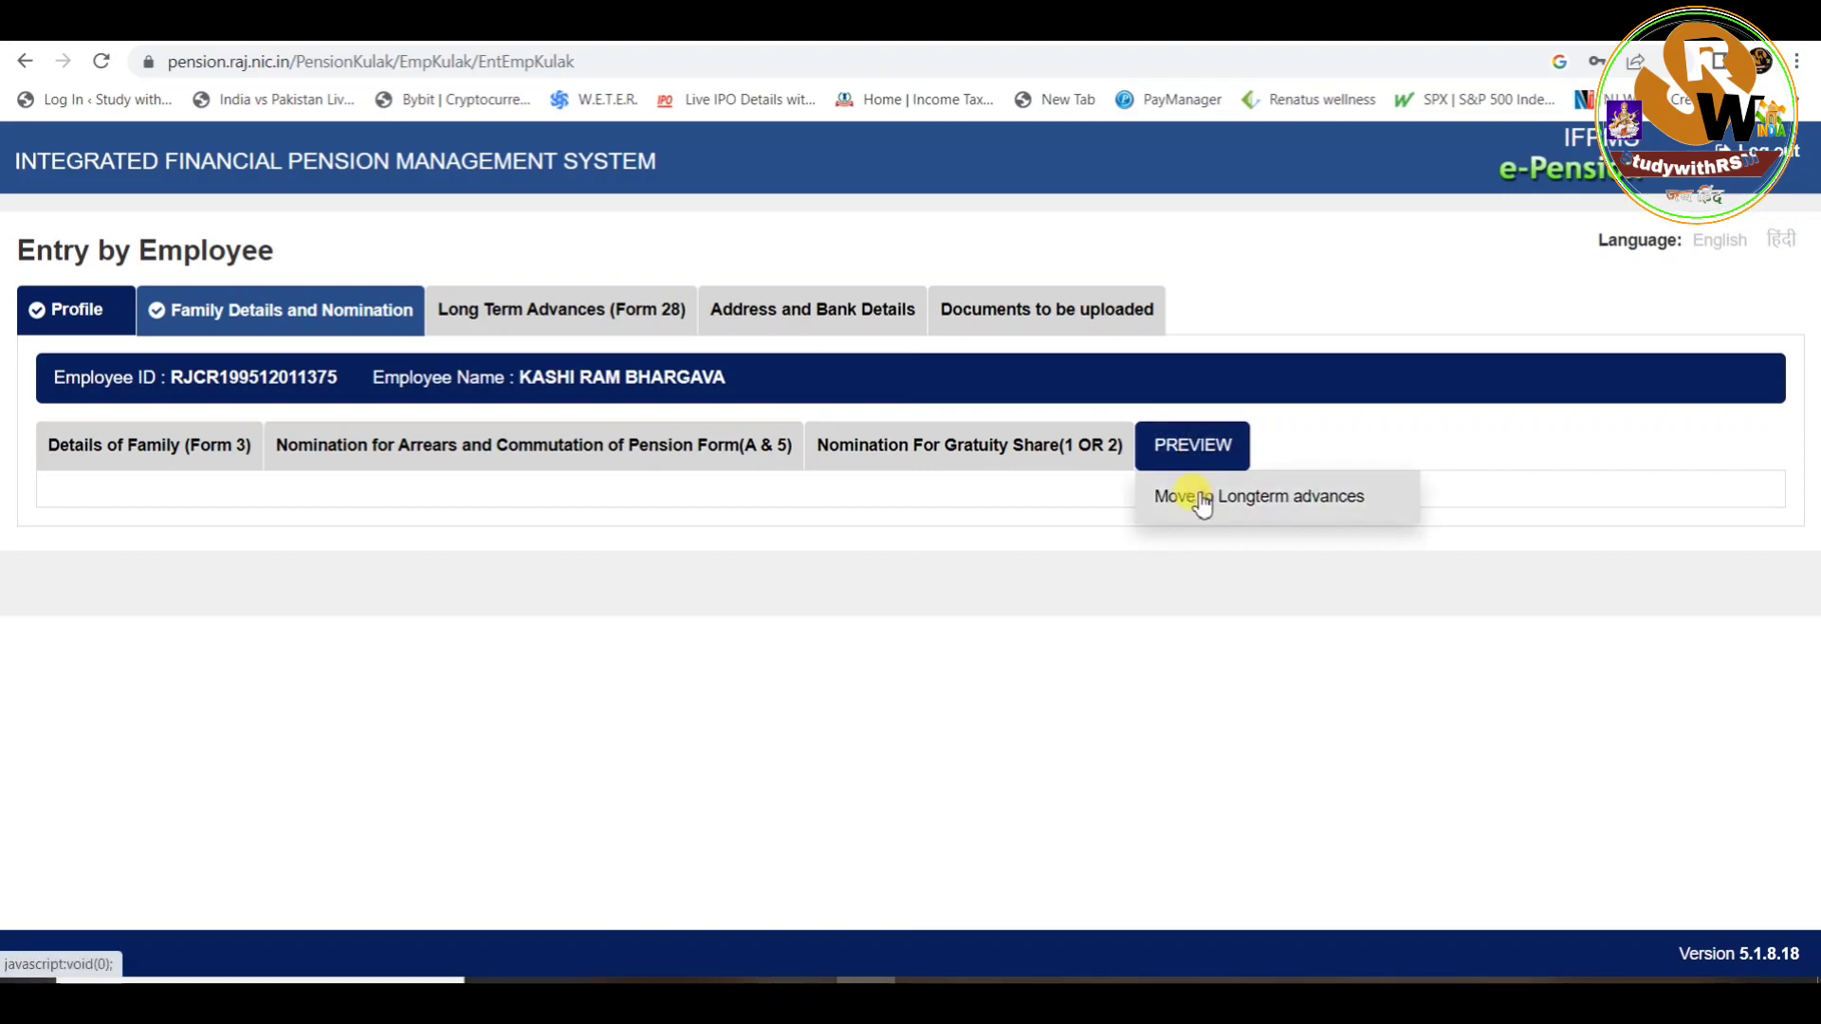
left_click(1201, 501)
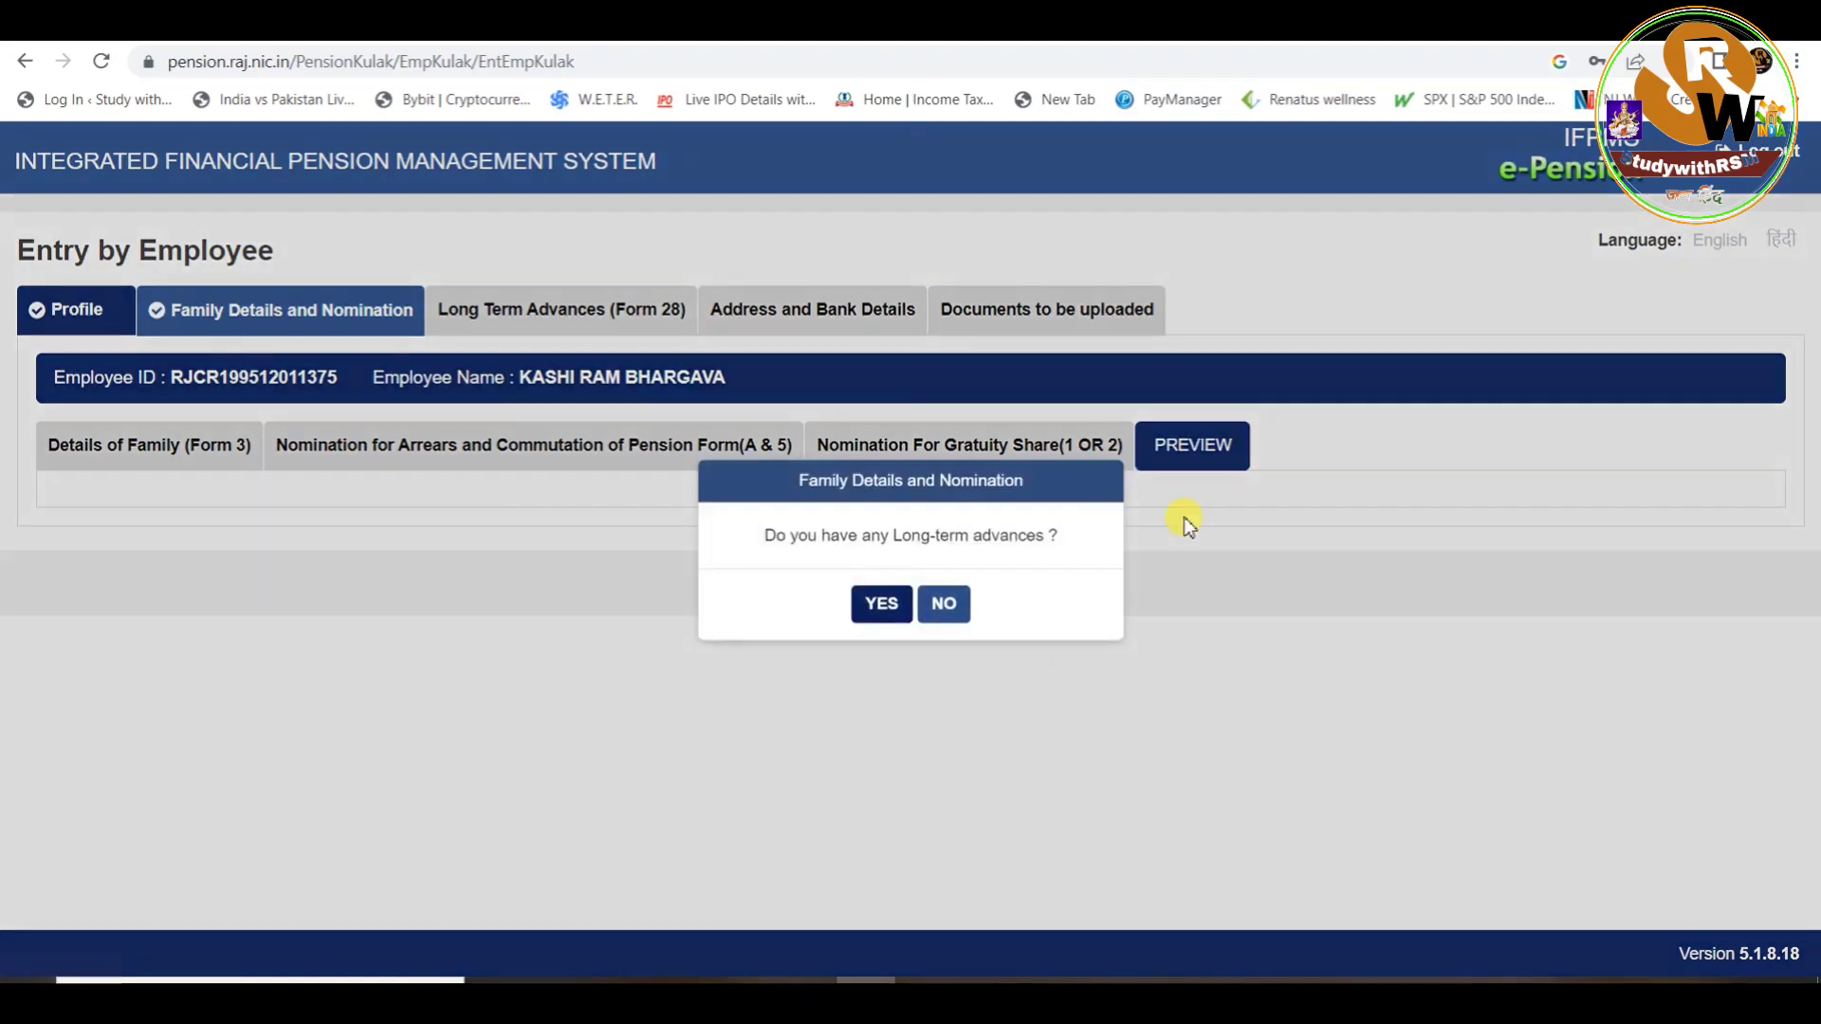
left_click(943, 604)
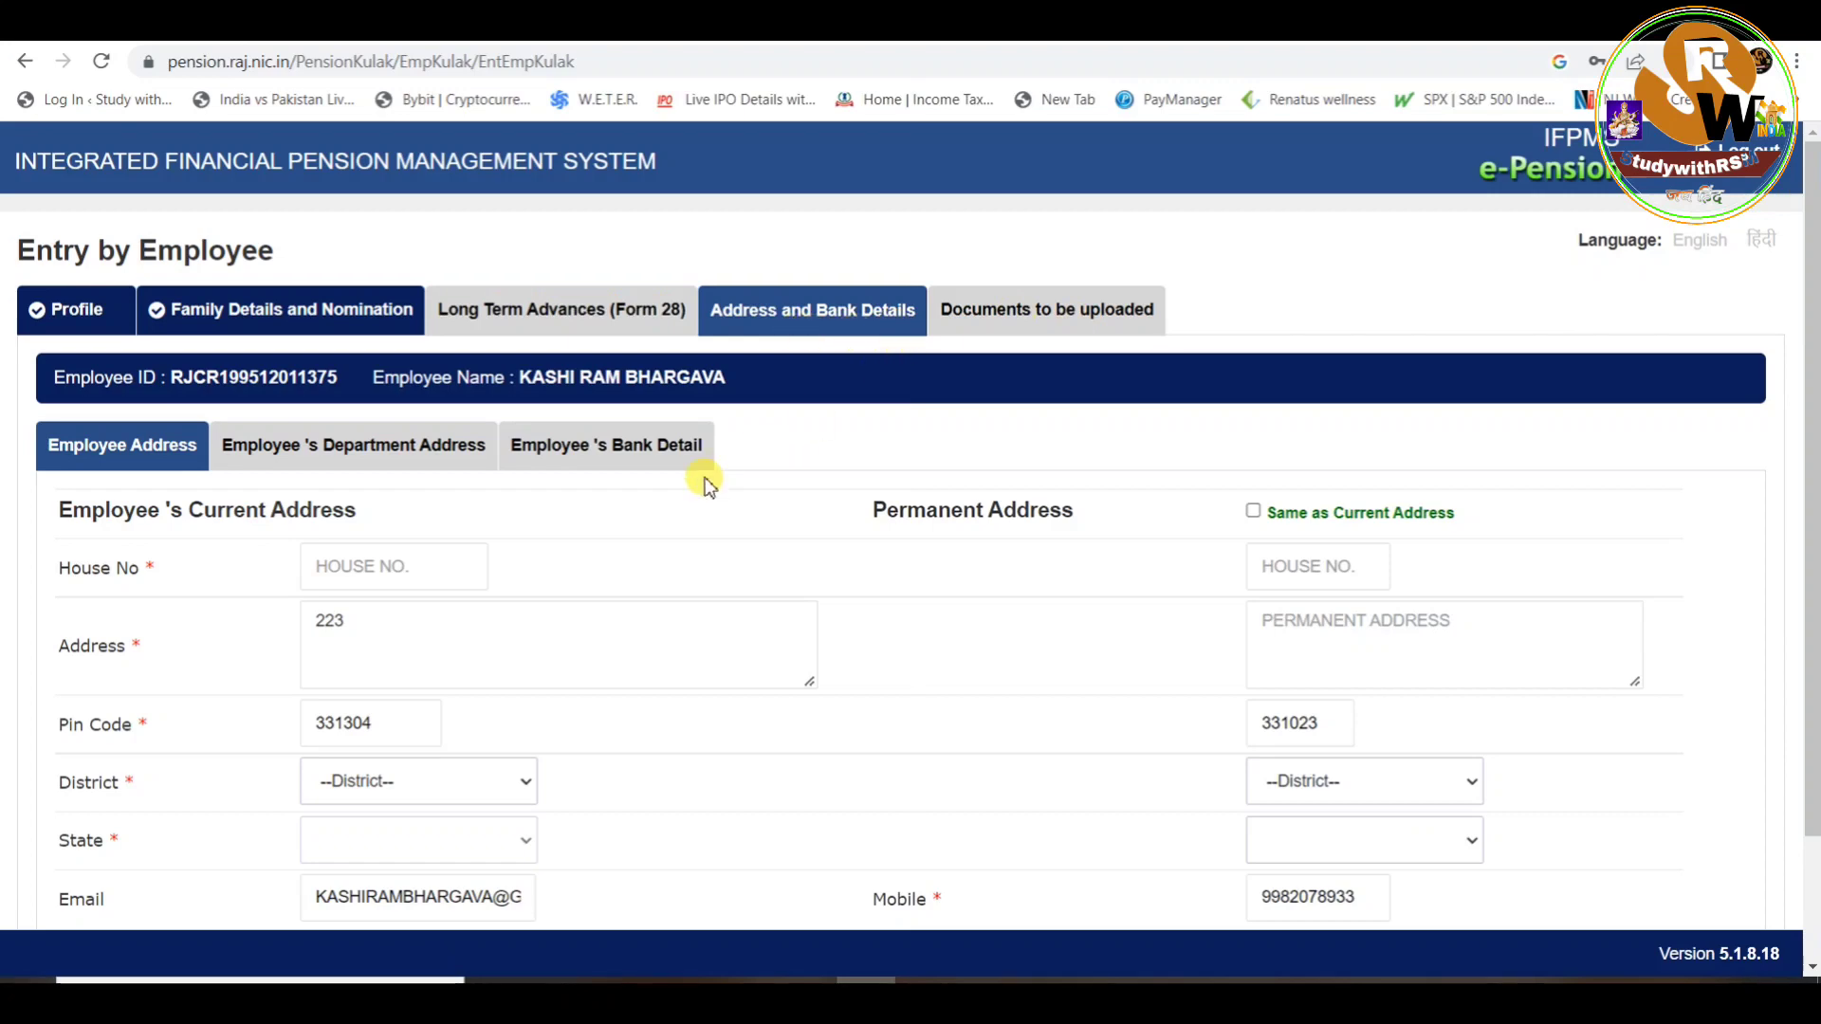
Fill in the employee's current address, mark the permanent address as the same, and save the employee address form
scroll(655, 486, "down", 1)
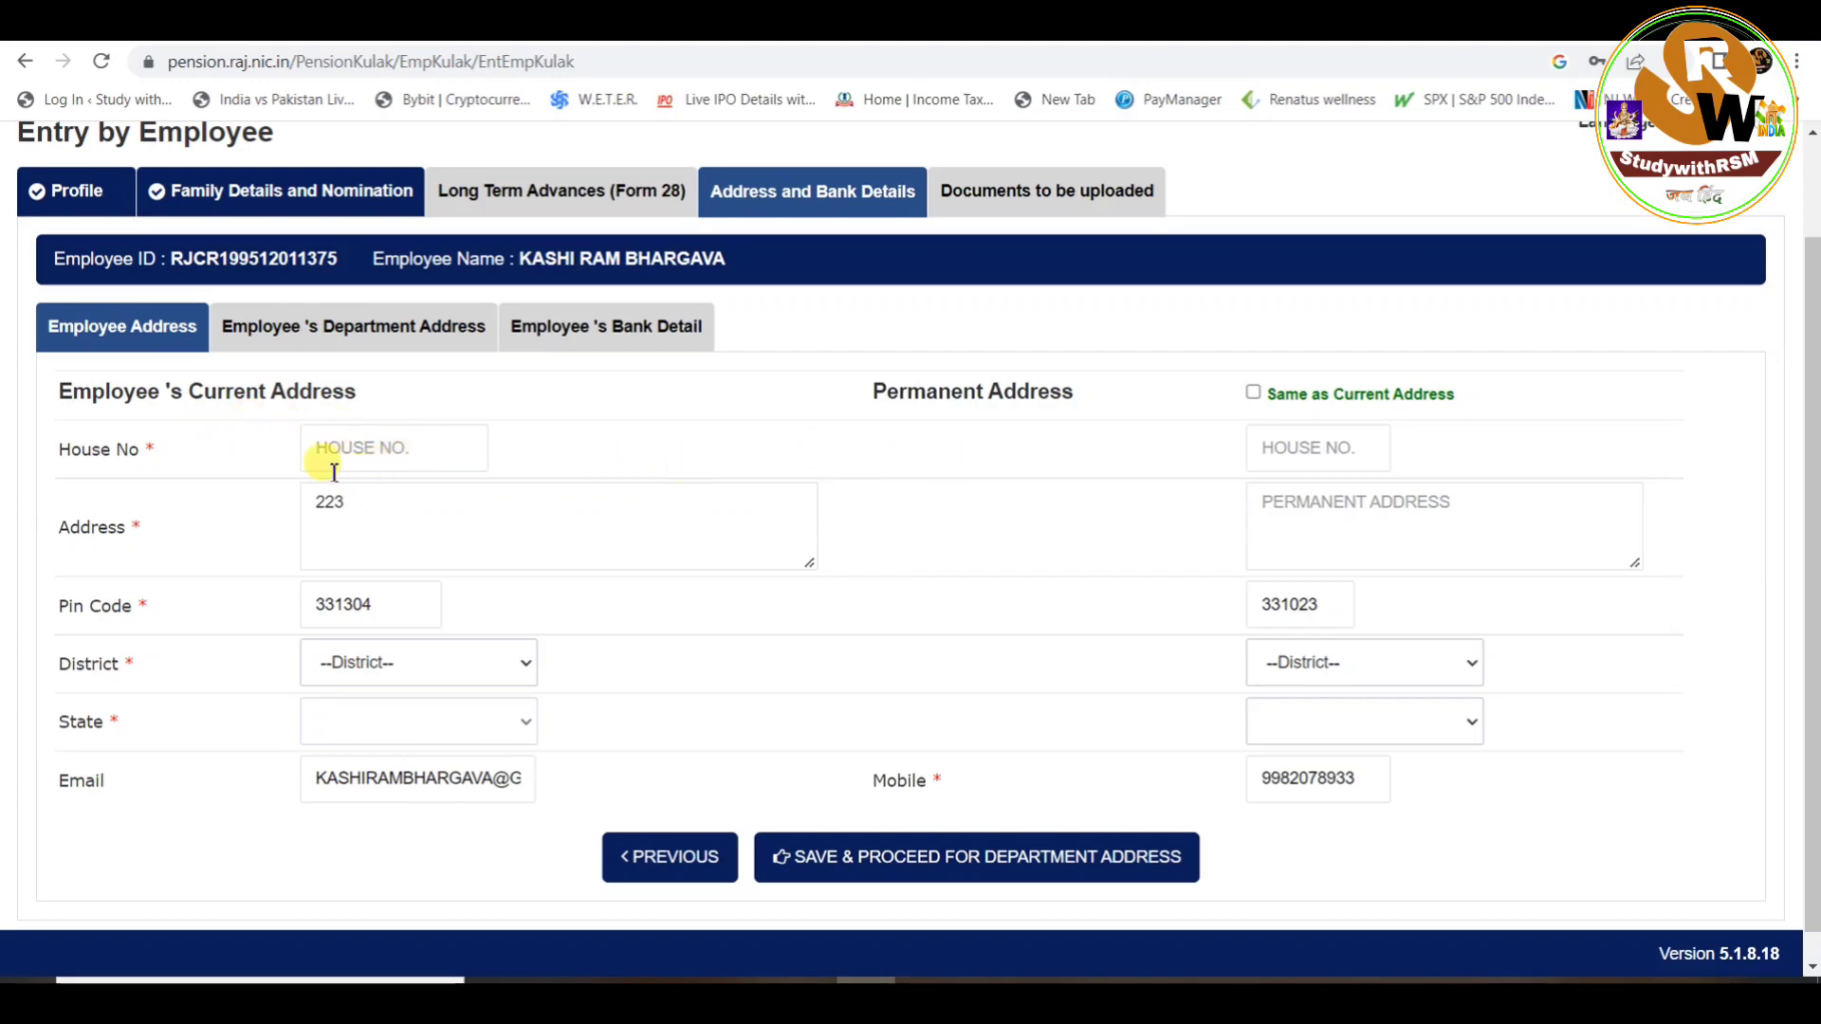
left_click(356, 449)
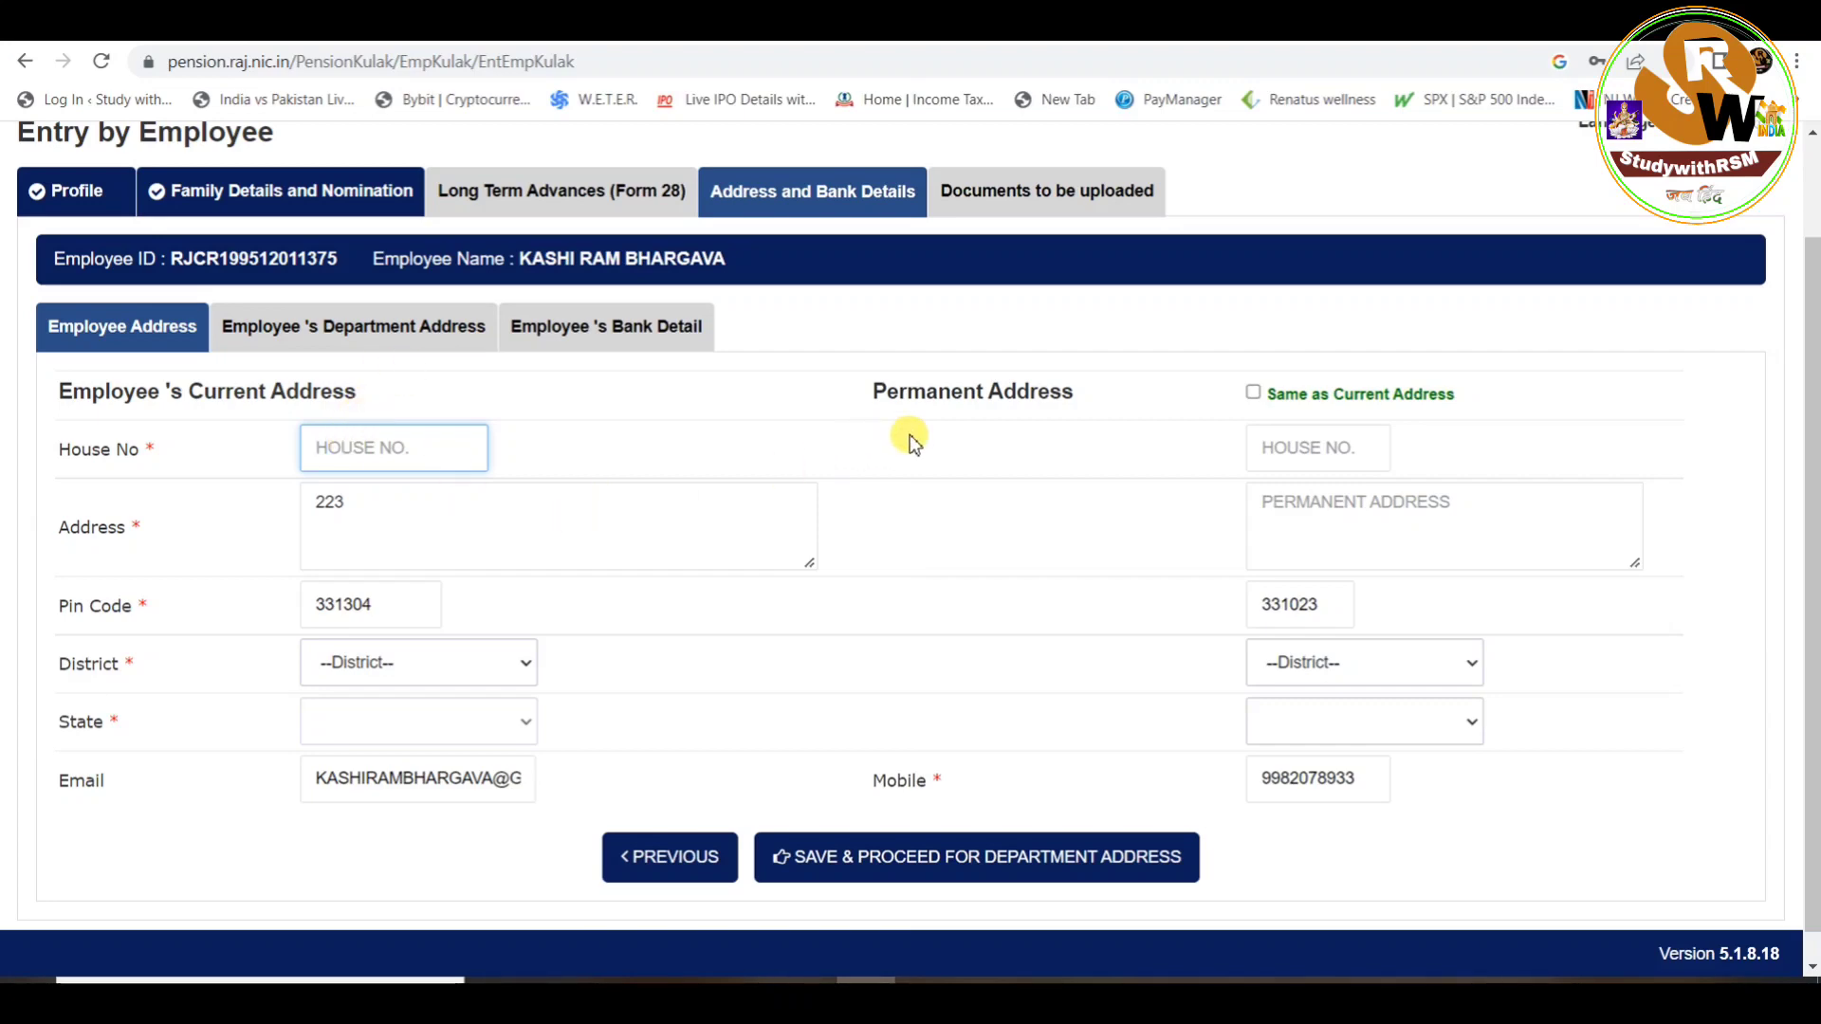
left_click(1010, 469)
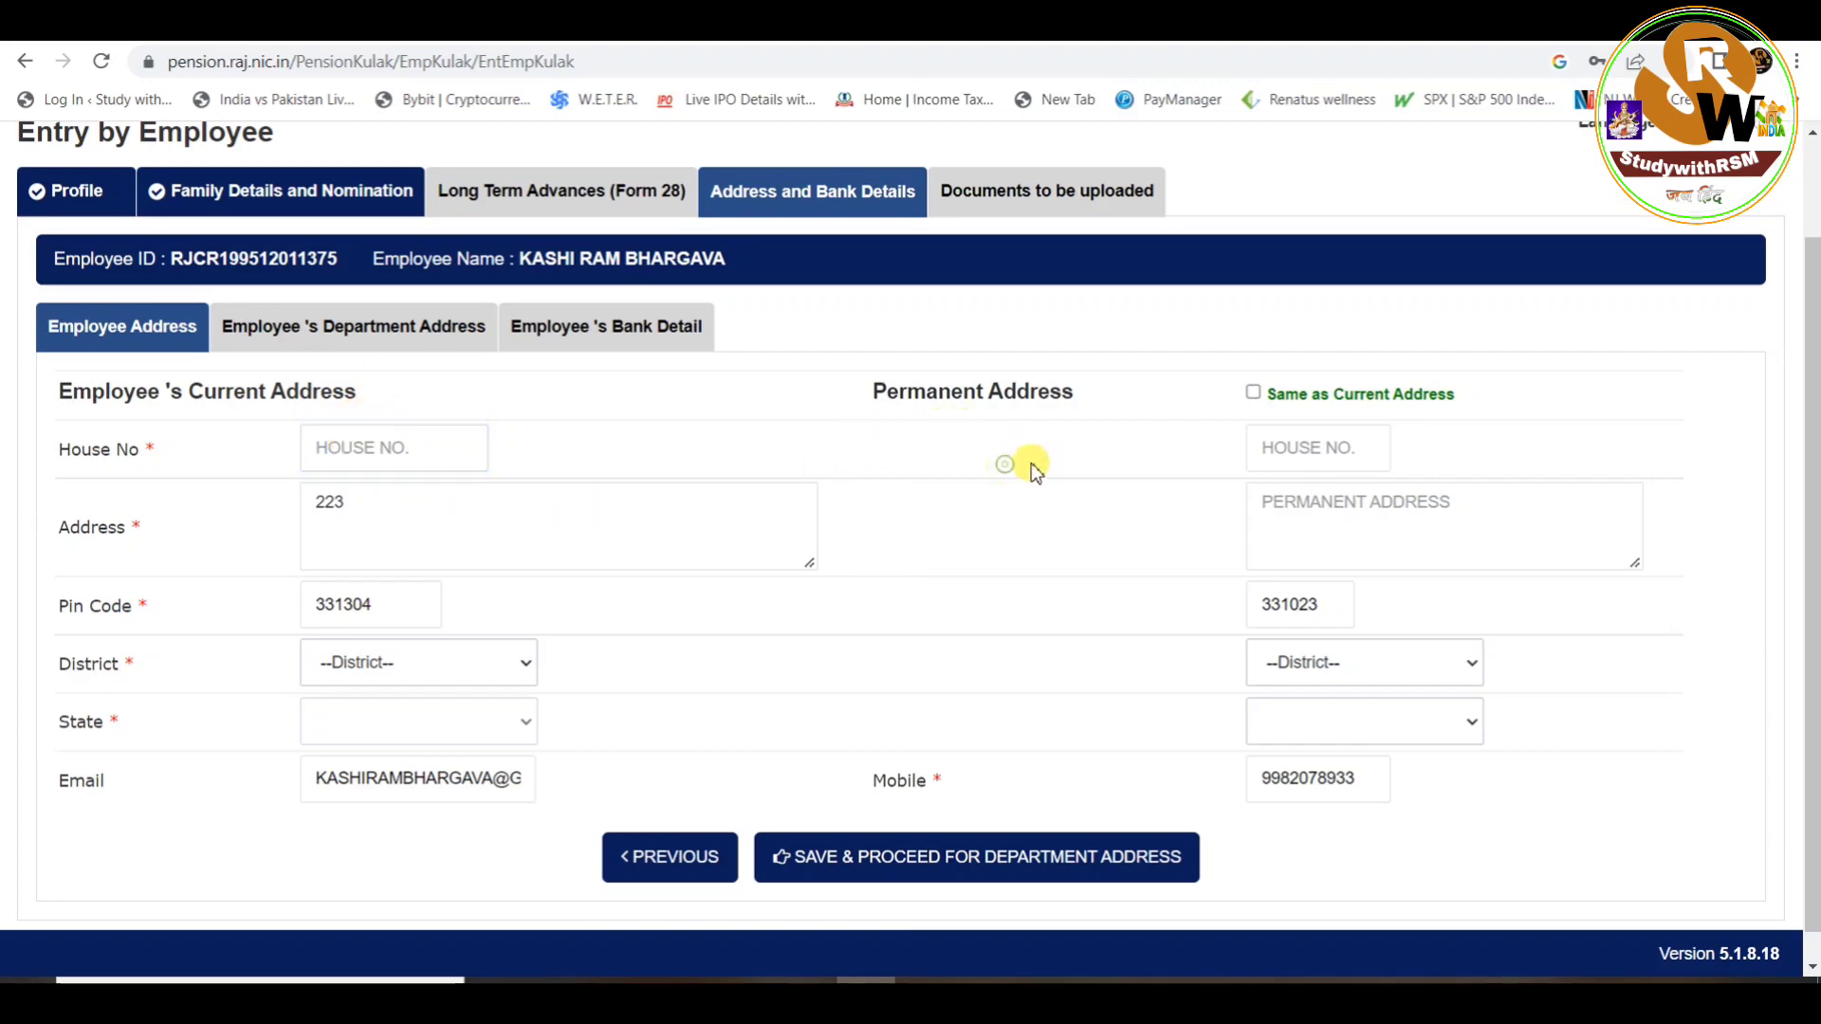
left_click(1312, 456)
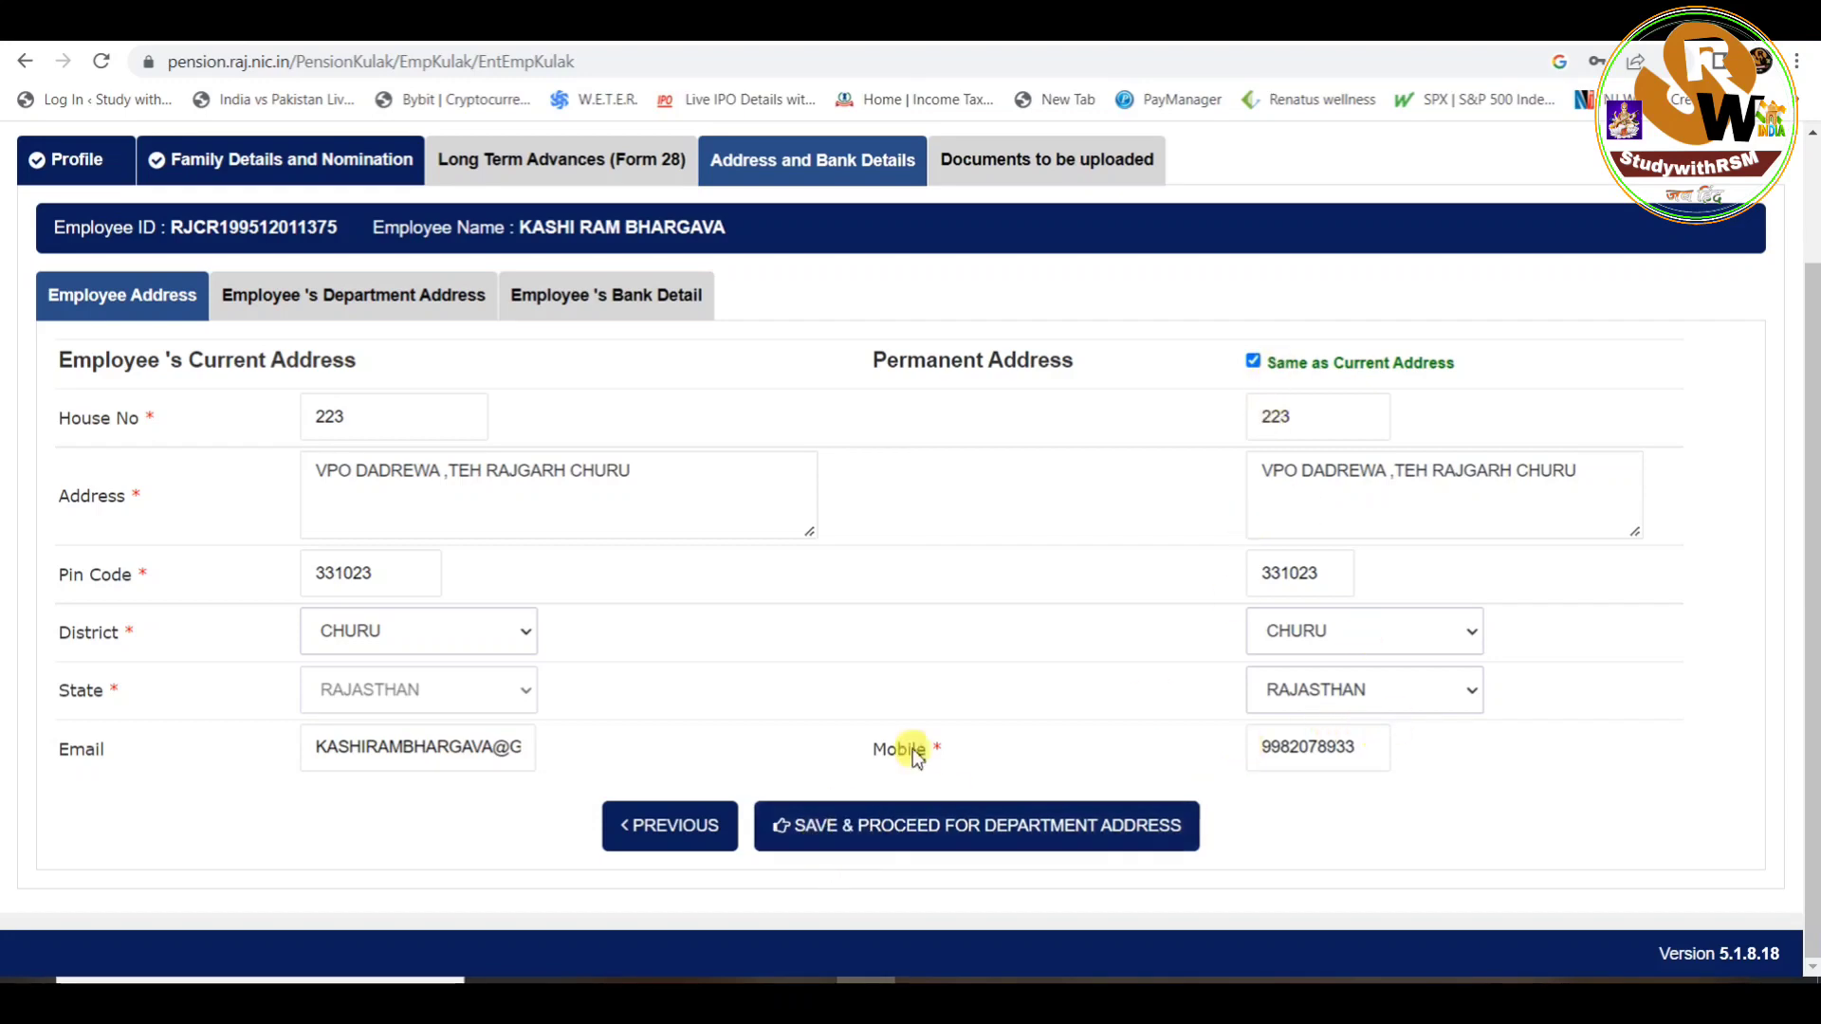
left_click(870, 834)
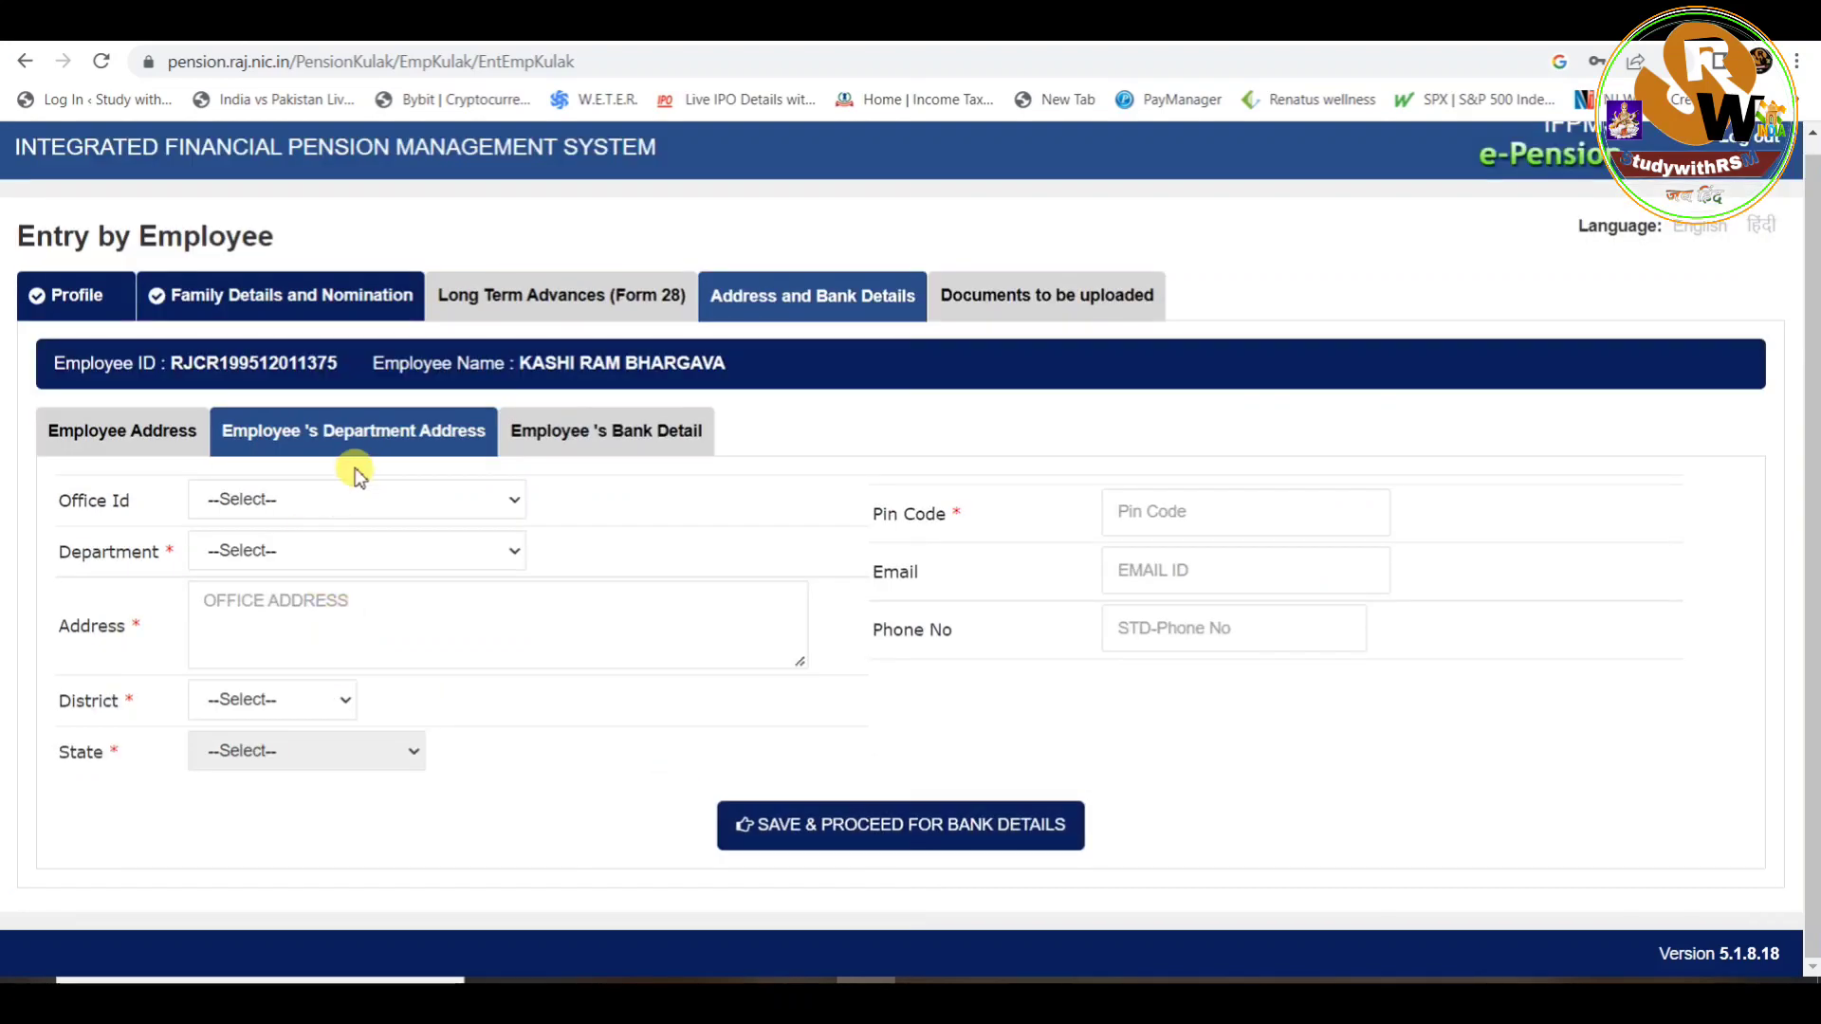
Fill in the department address form with Secondary Education Department, the office address, CHURU district, pin code, e-mail and phone number, leaving Office Id unselected
left_click(271, 503)
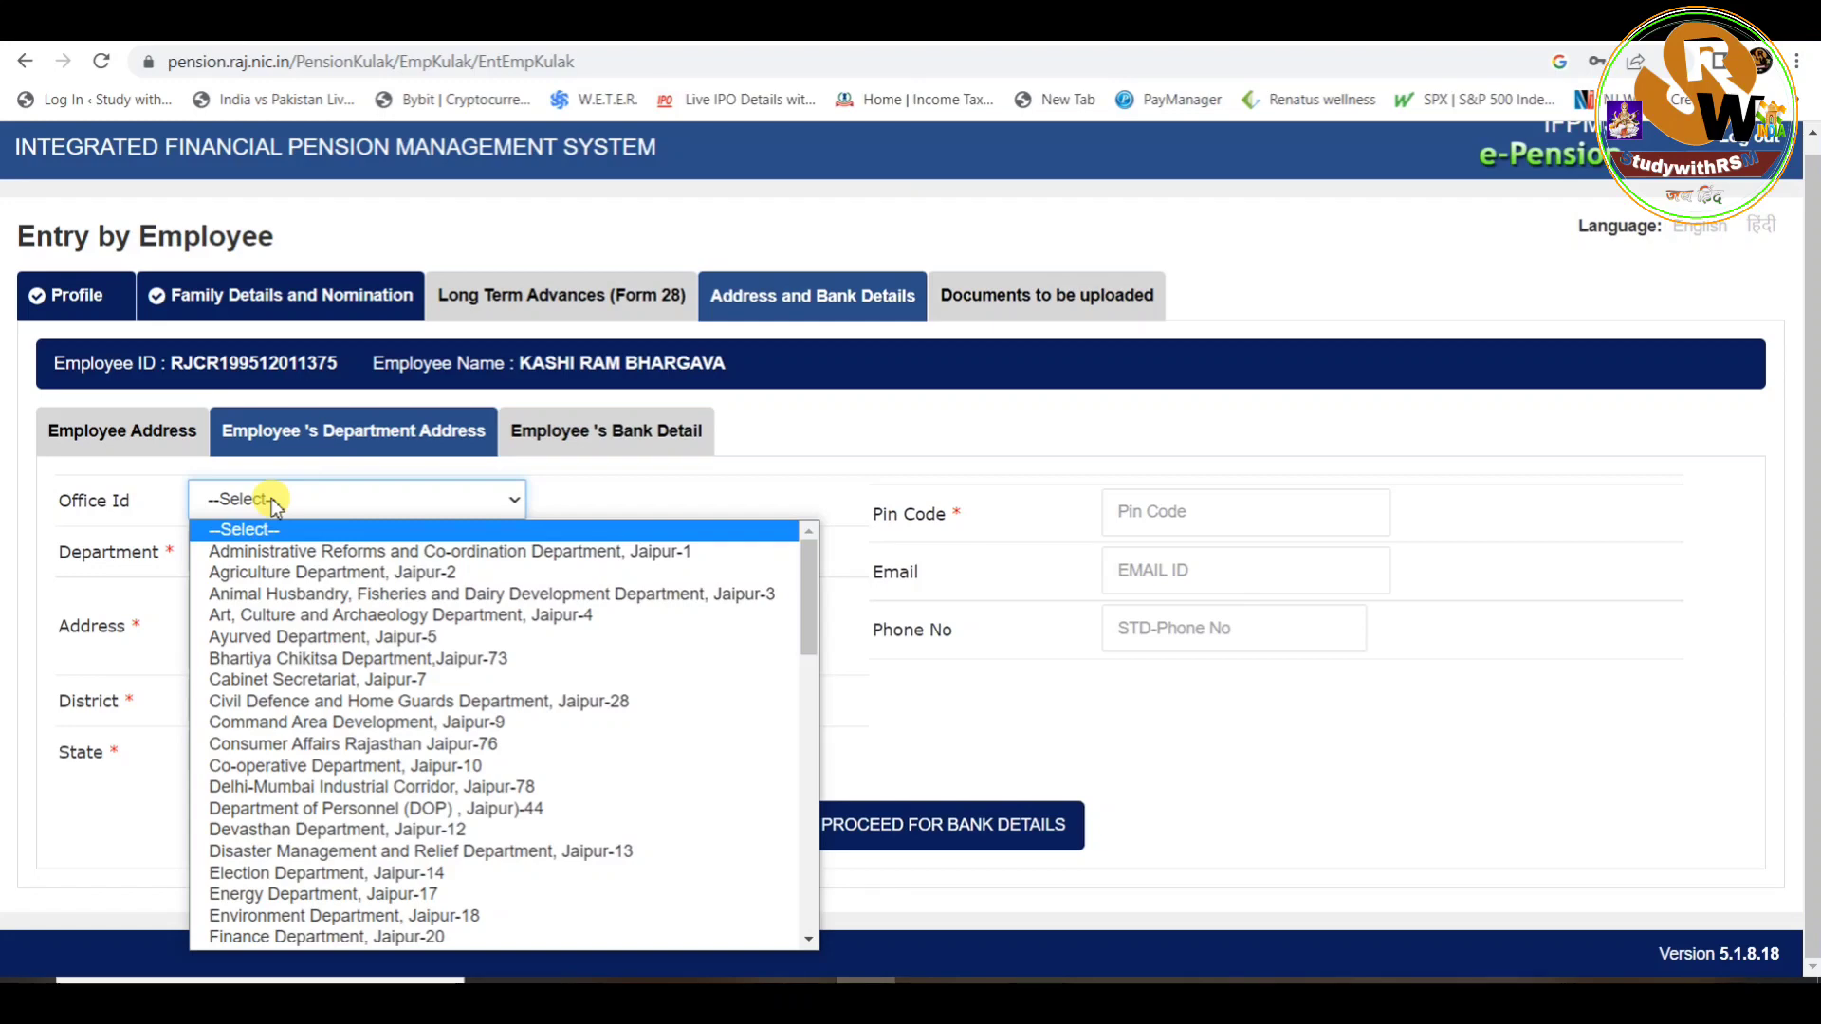
scroll(349, 787, "down", 6)
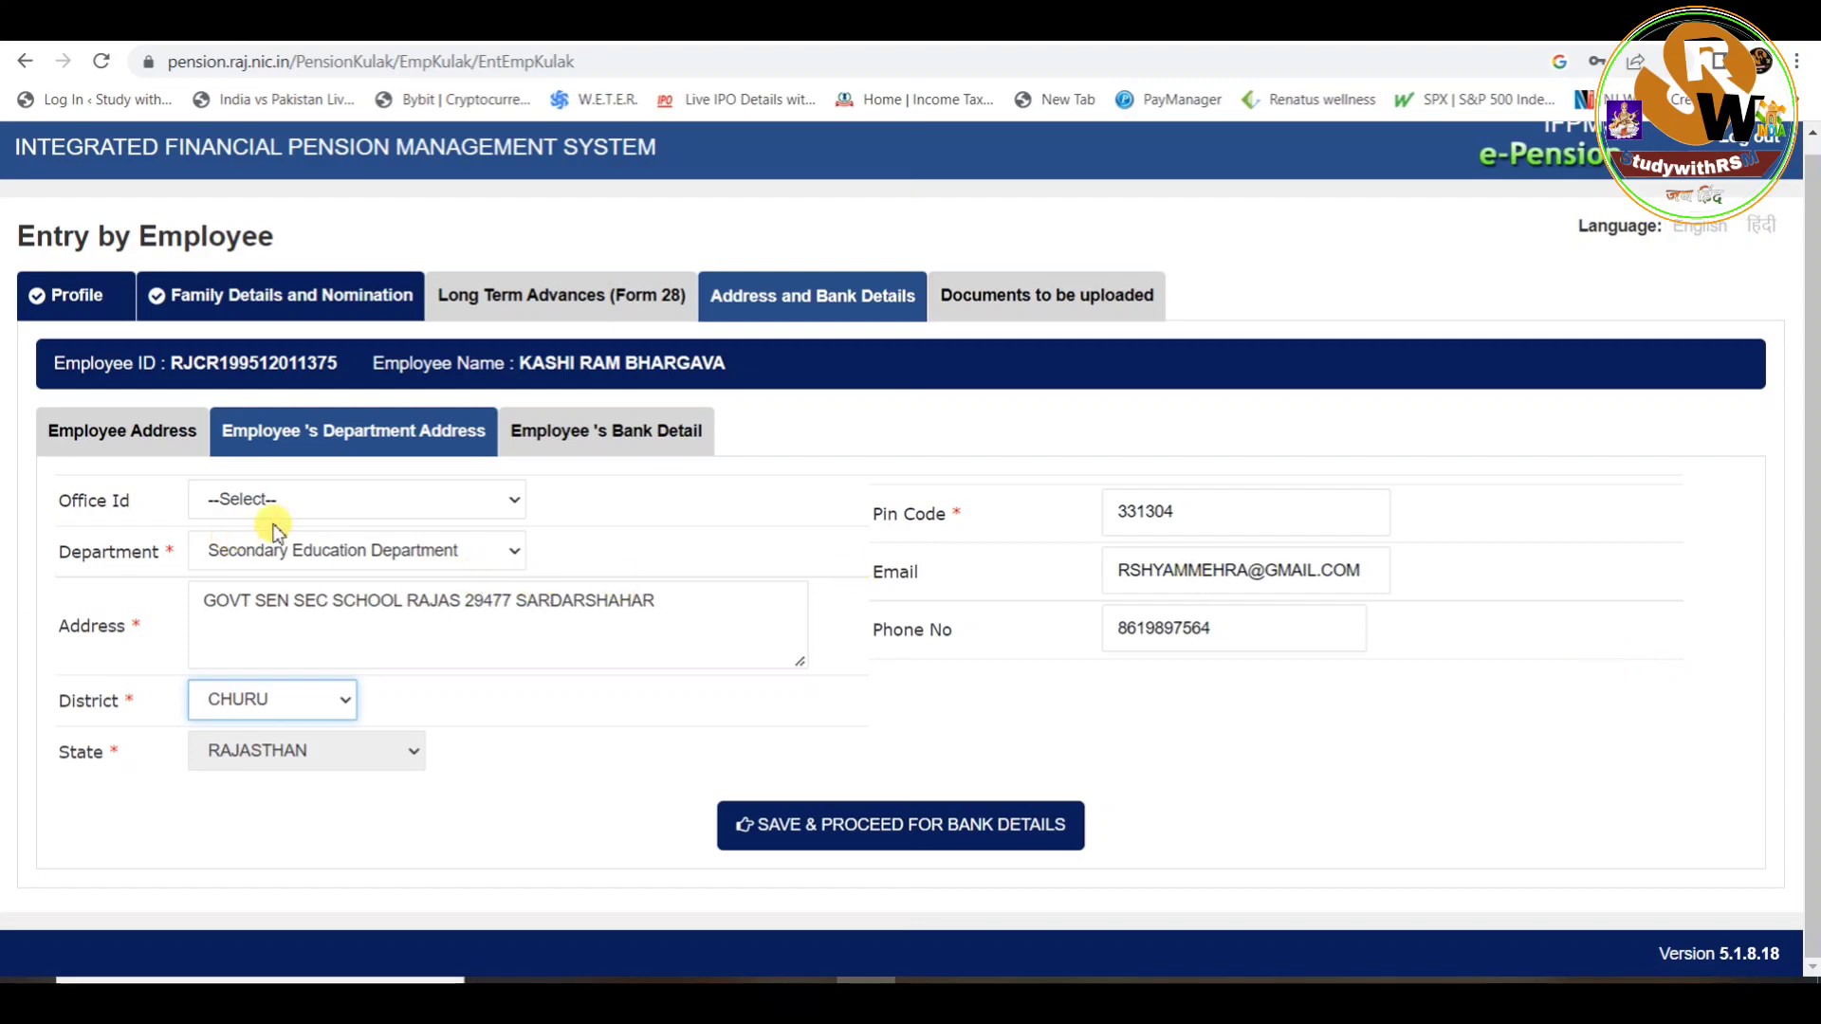
left_click(306, 509)
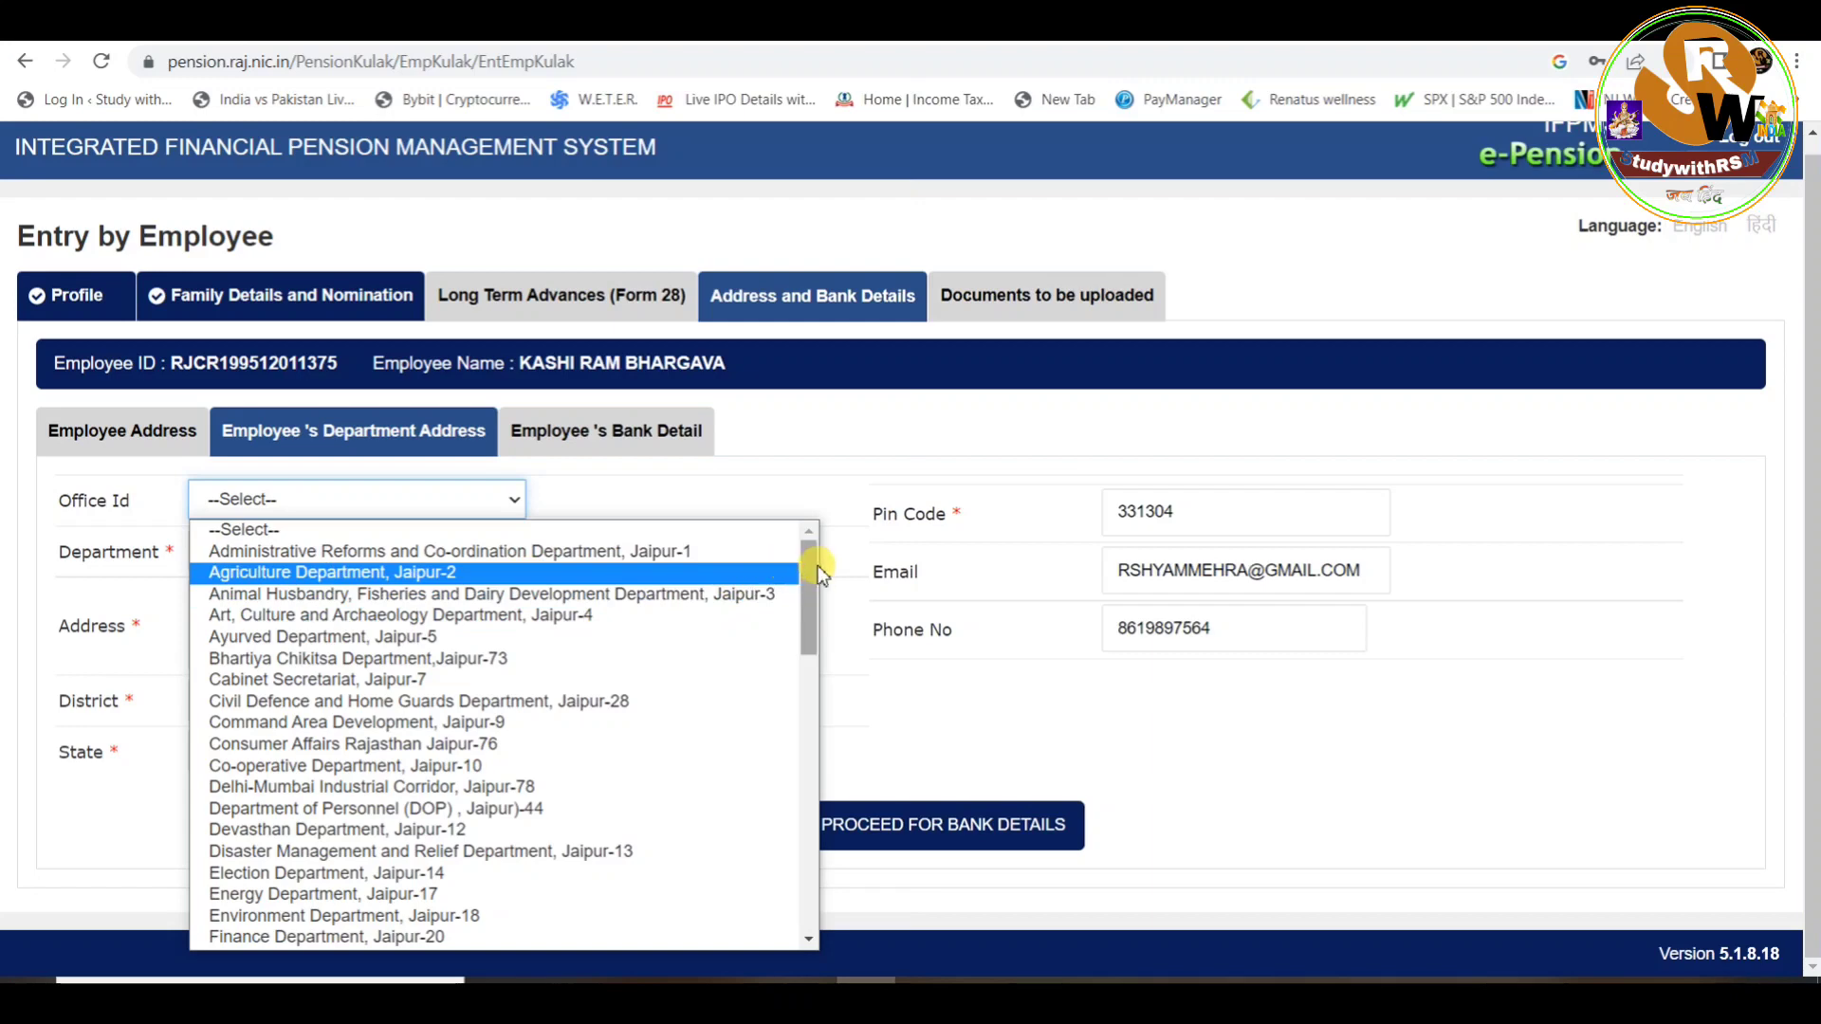
left_click_drag(818, 565, 772, 866)
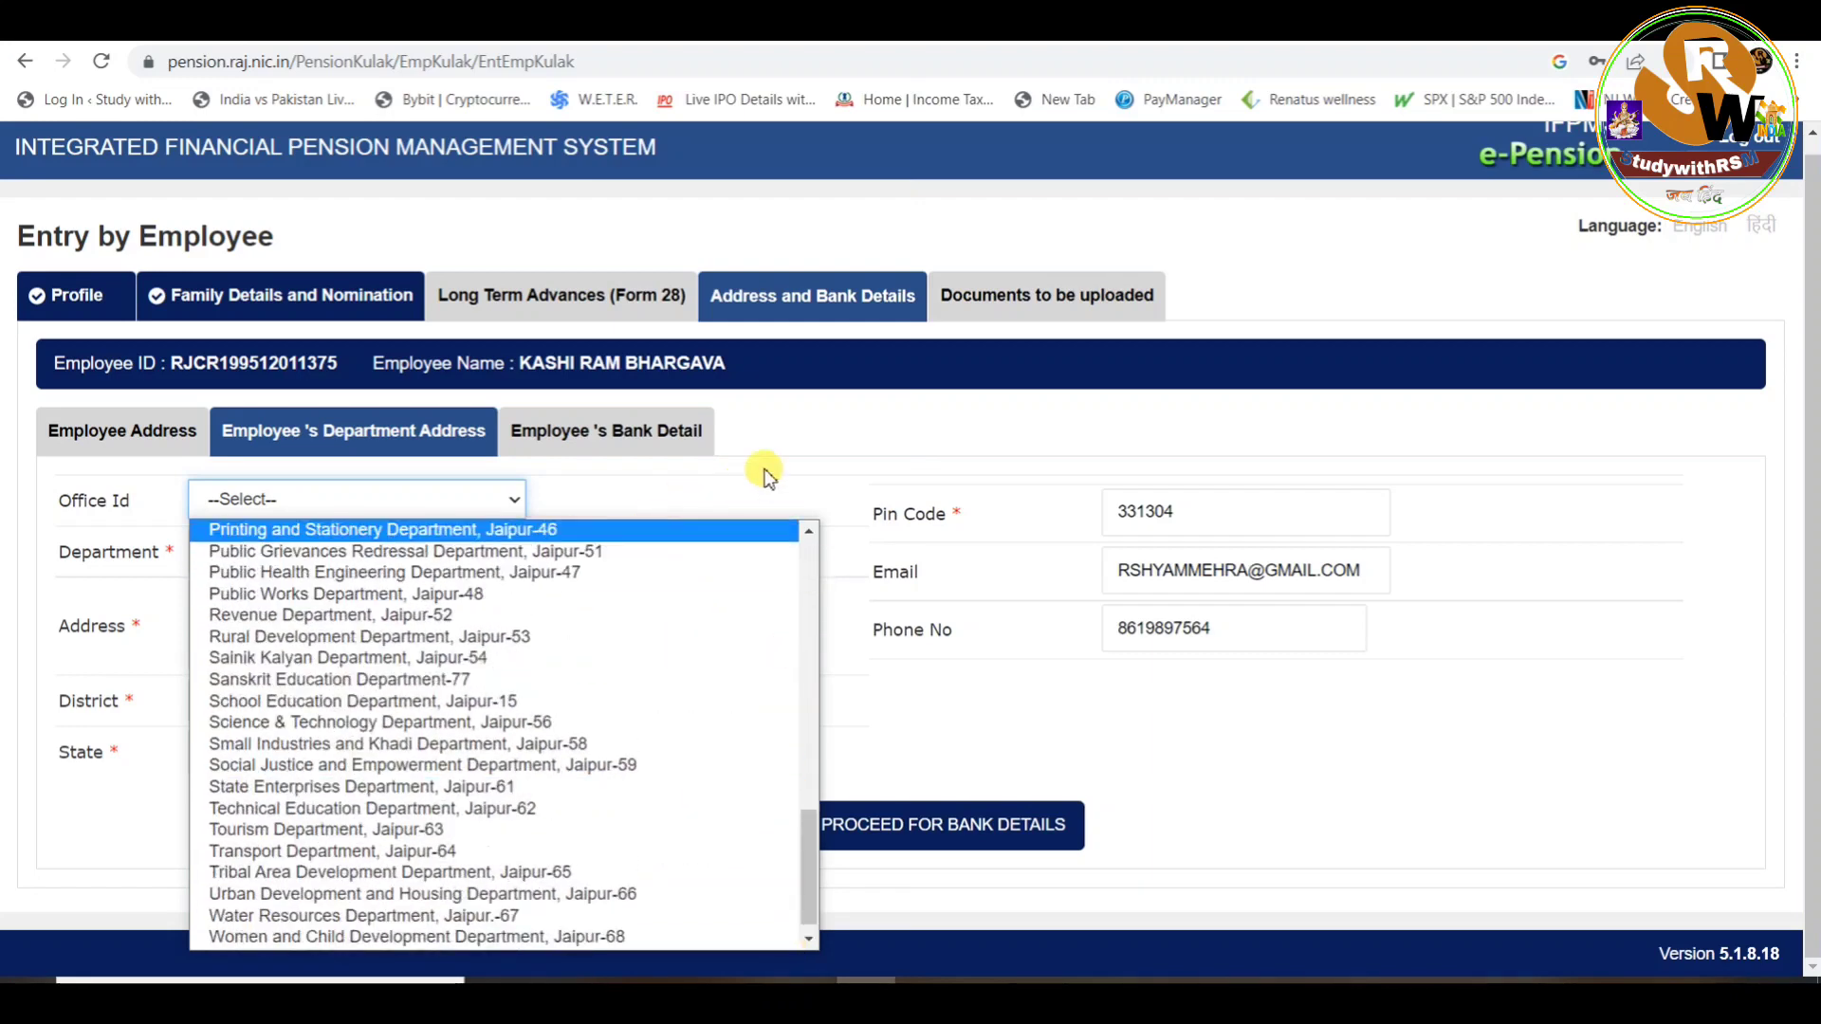
left_click(791, 453)
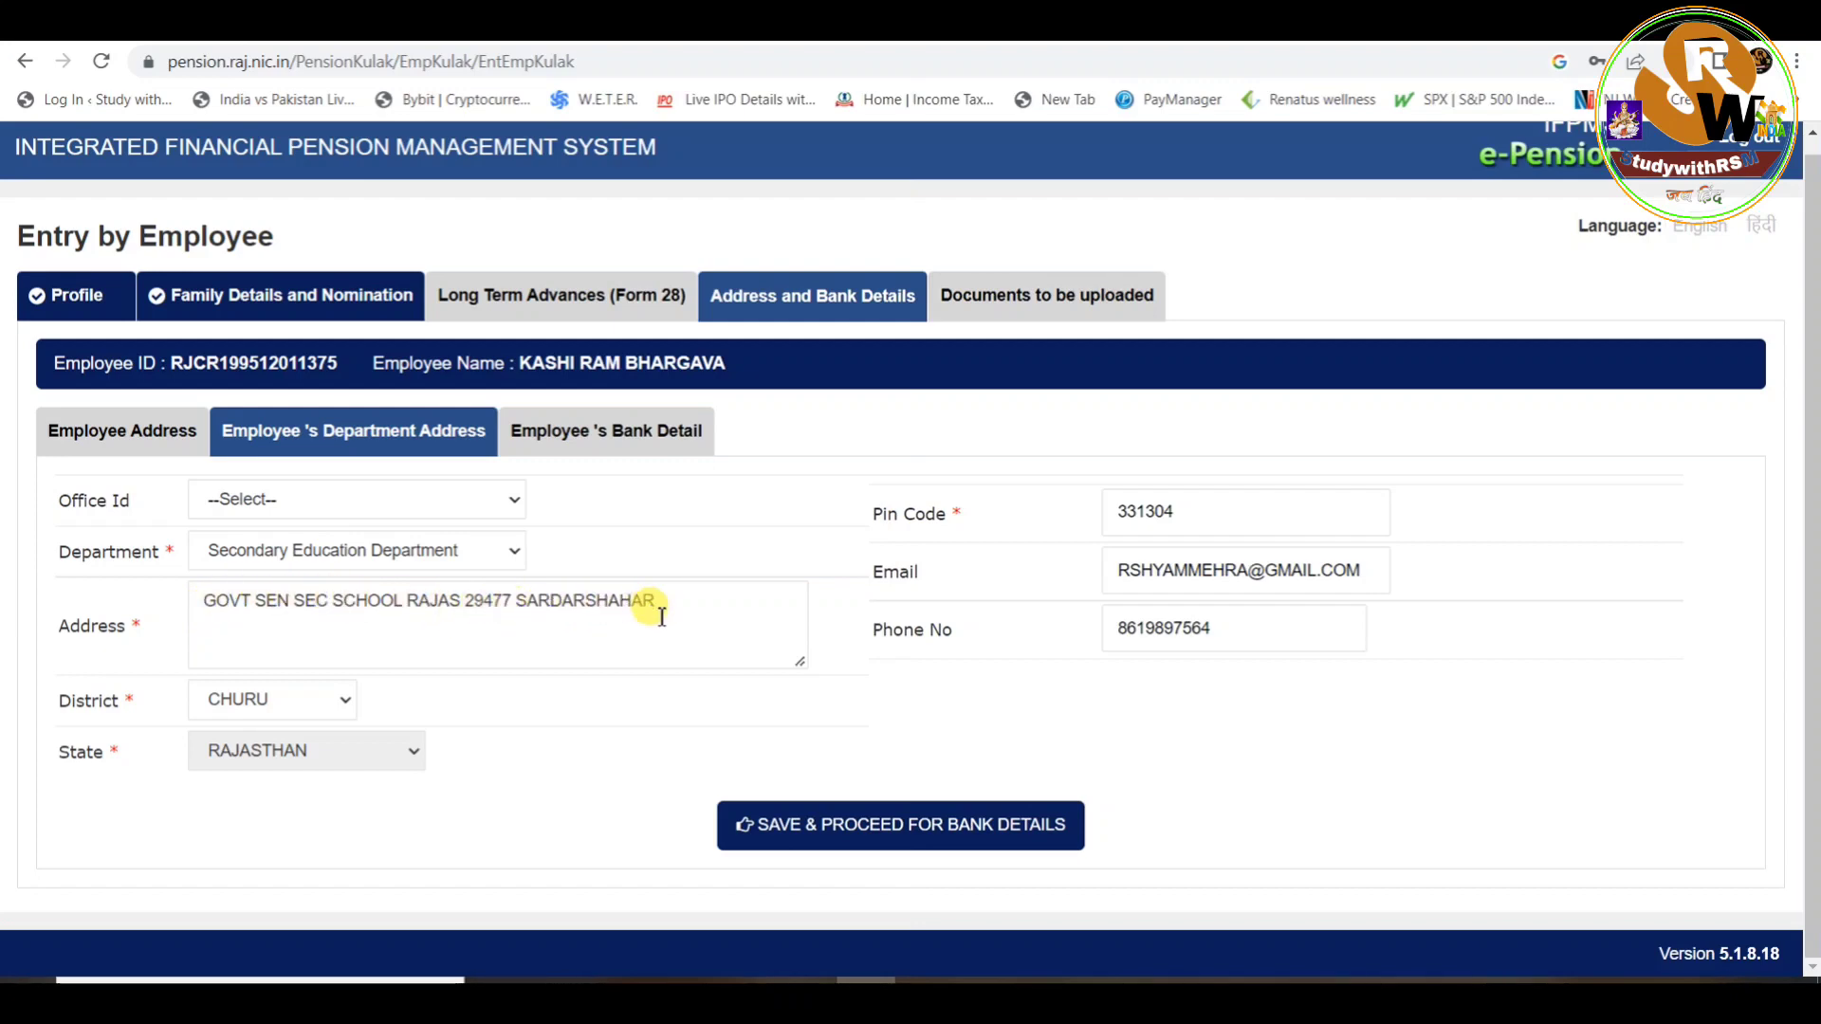
Adjust the spacing in the office address, append CHURU to it, and try to save the department address
left_click(514, 608)
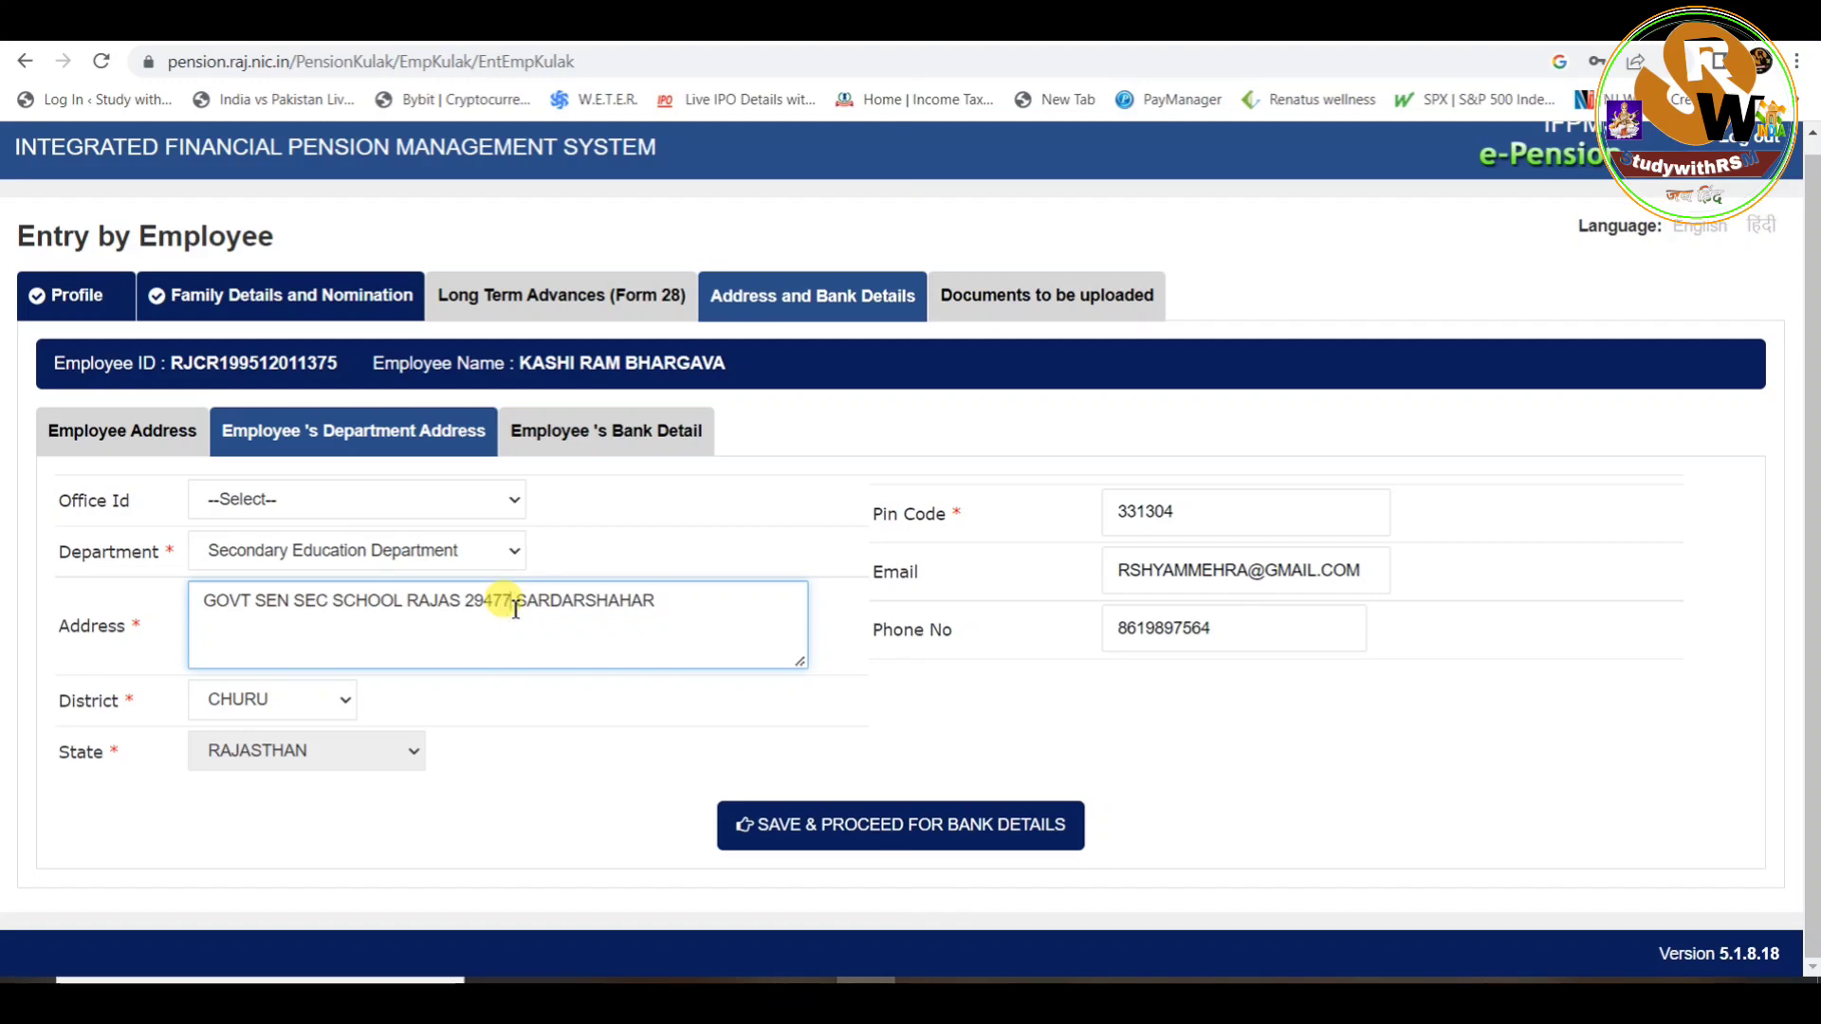
type(",")
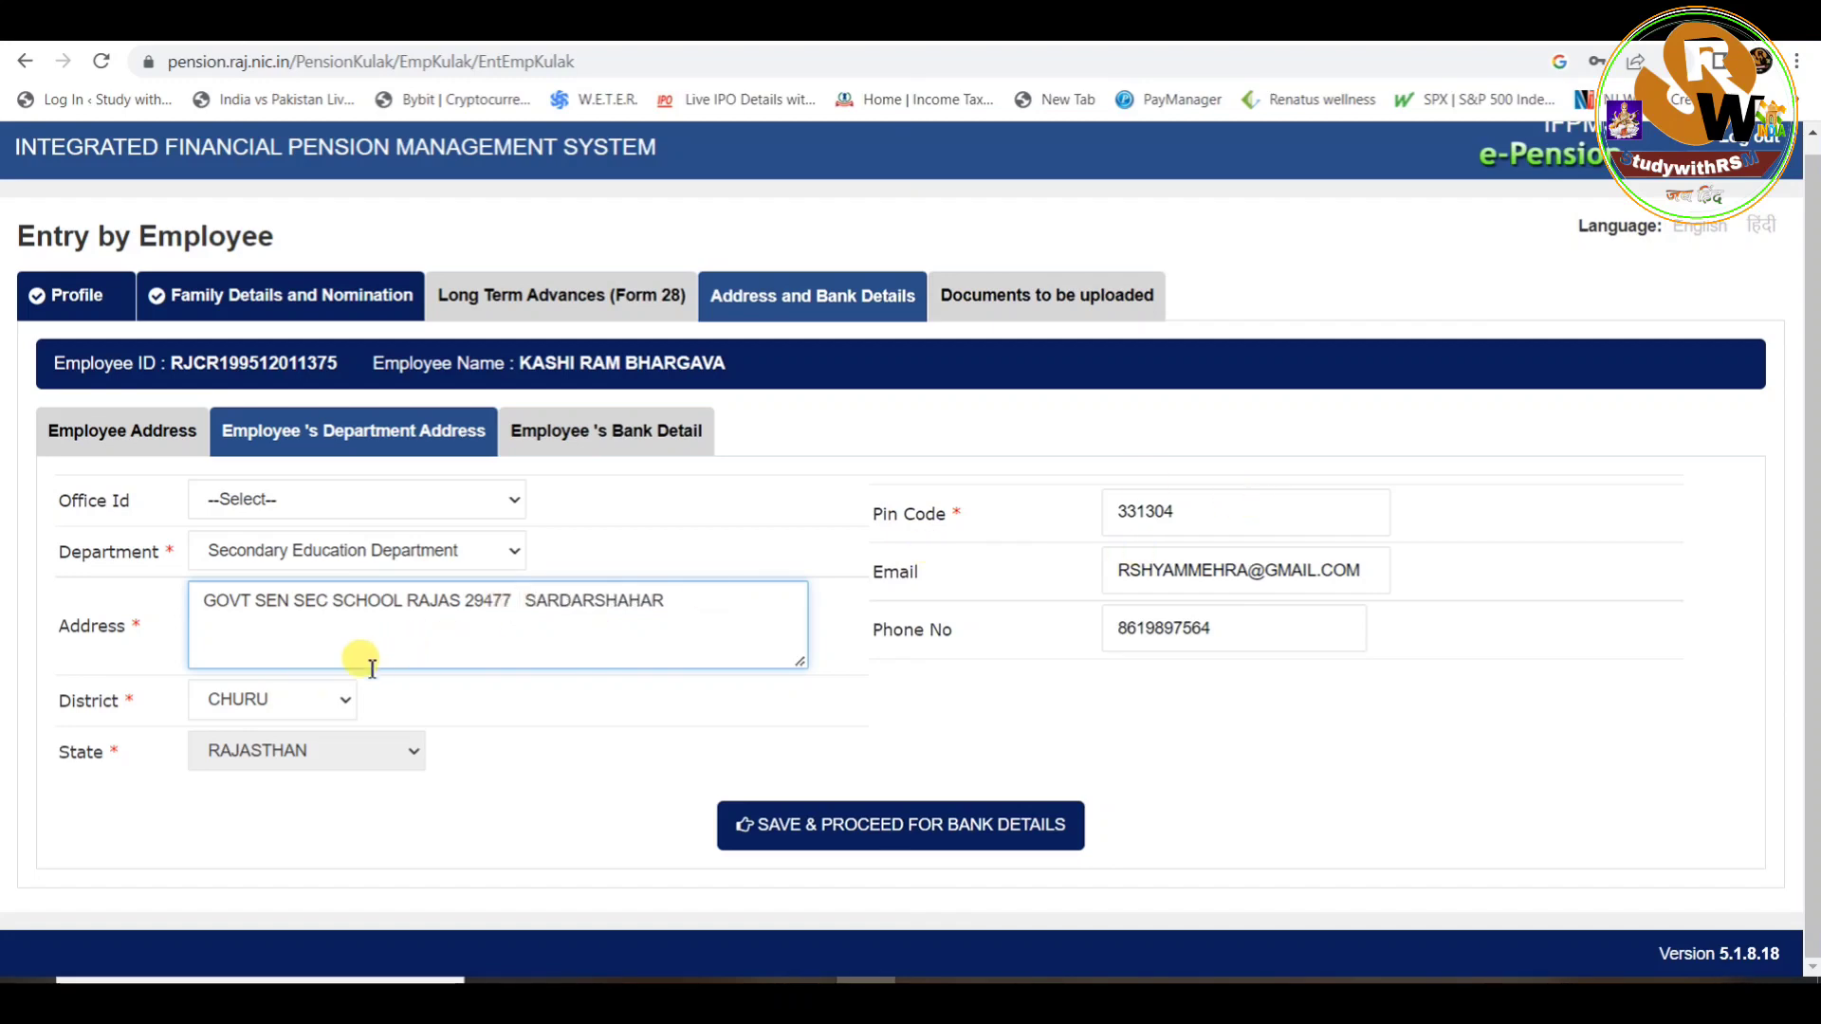
left_click(507, 636)
type("CHURU")
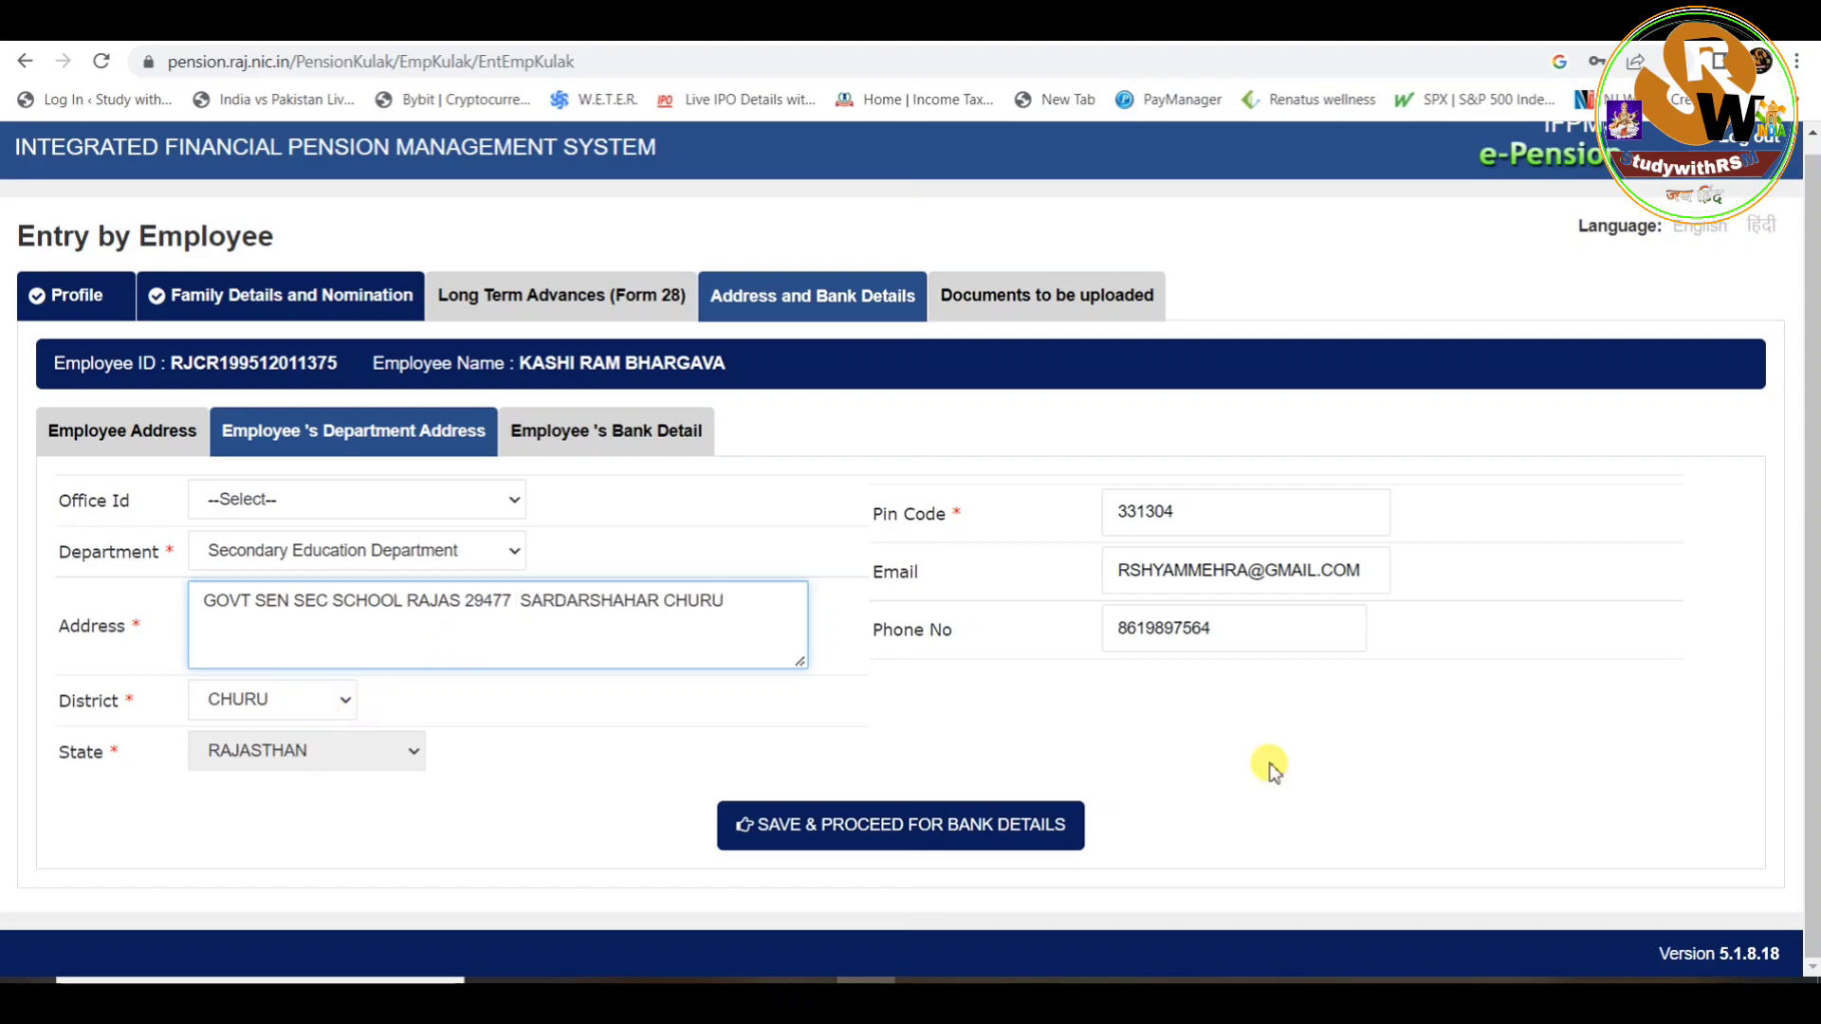
left_click(916, 821)
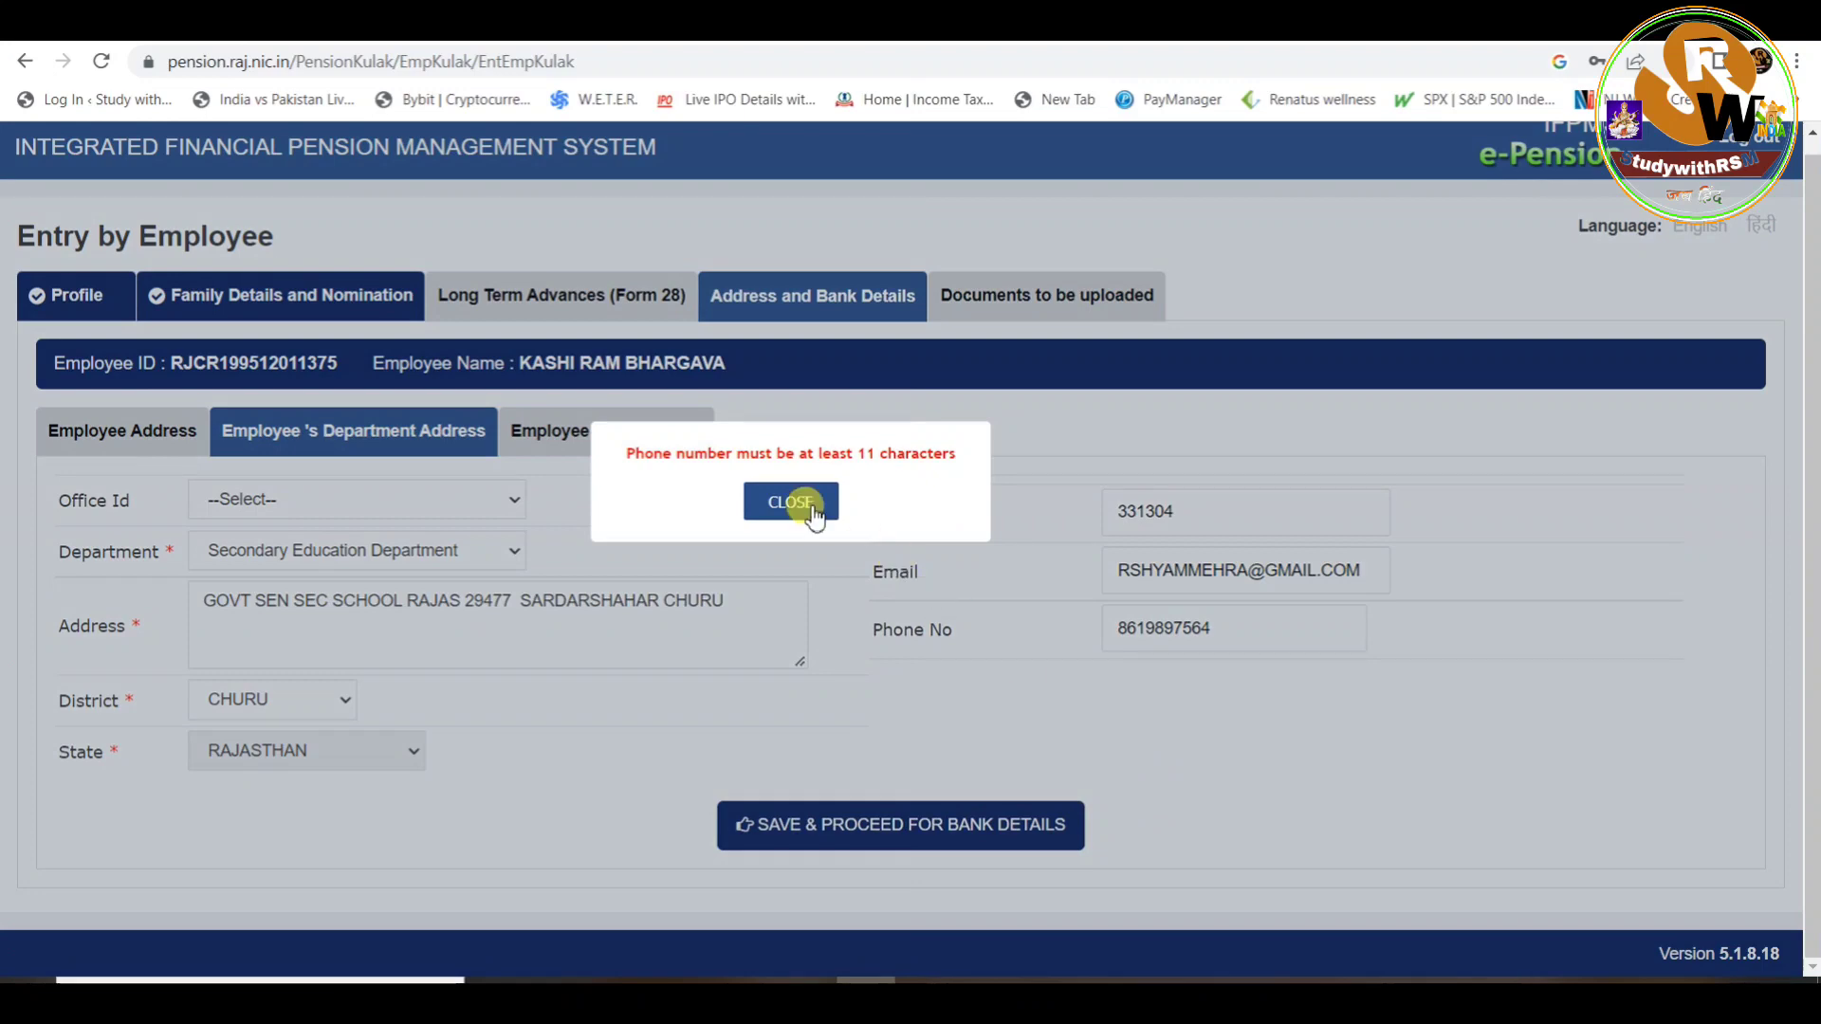
left_click(766, 499)
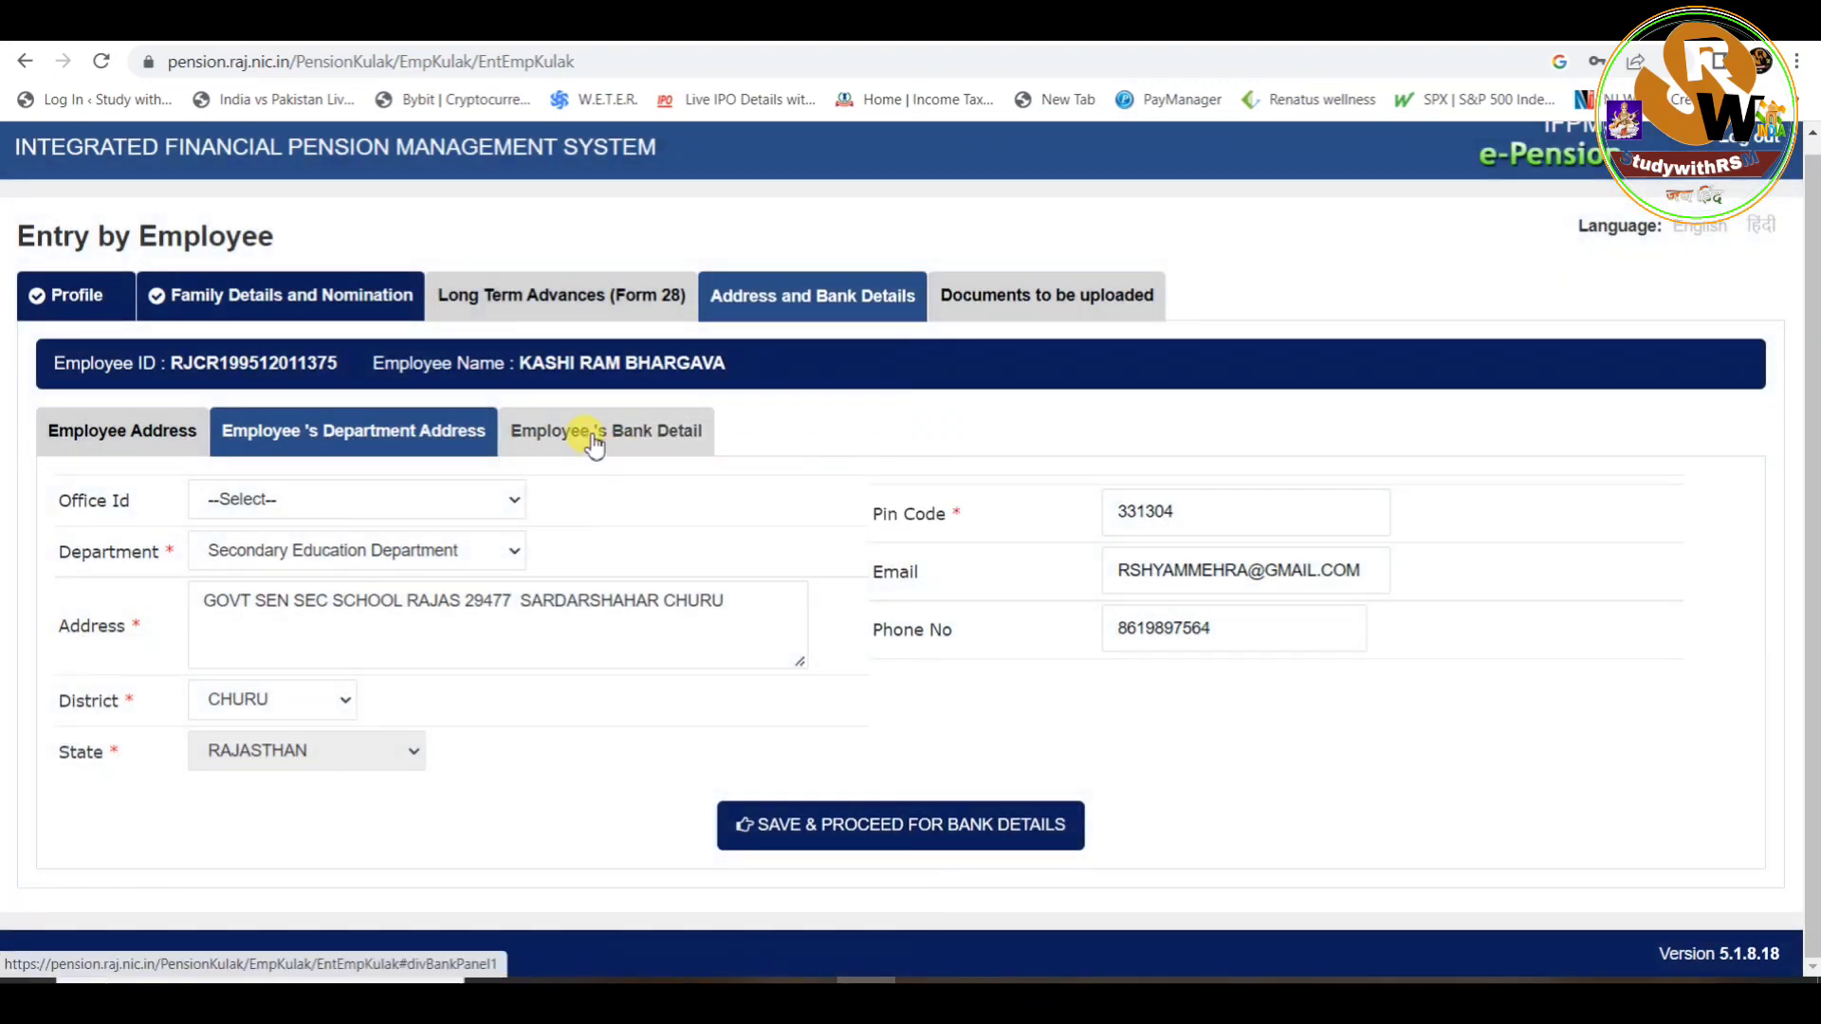
In the employee's bank details, set the treasury to CHURU, the sub treasury to RAJGARH and the district to CHURU
left_click(594, 438)
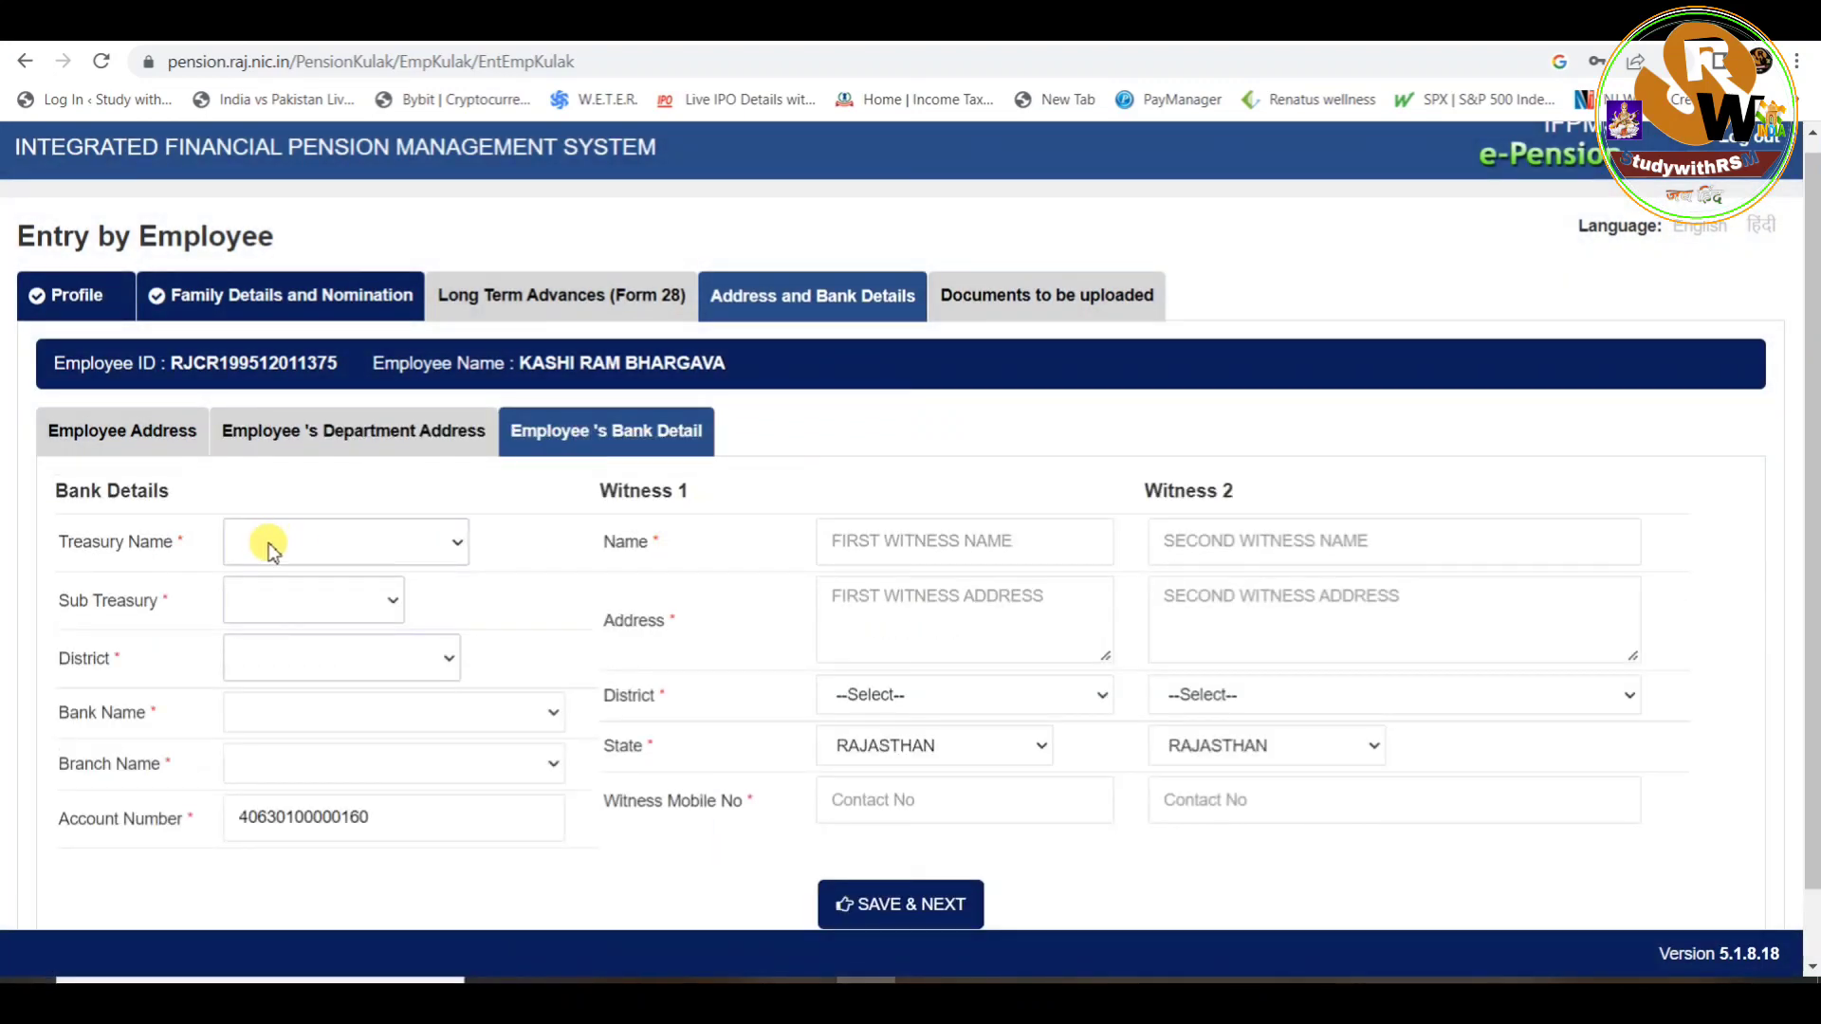
left_click(383, 539)
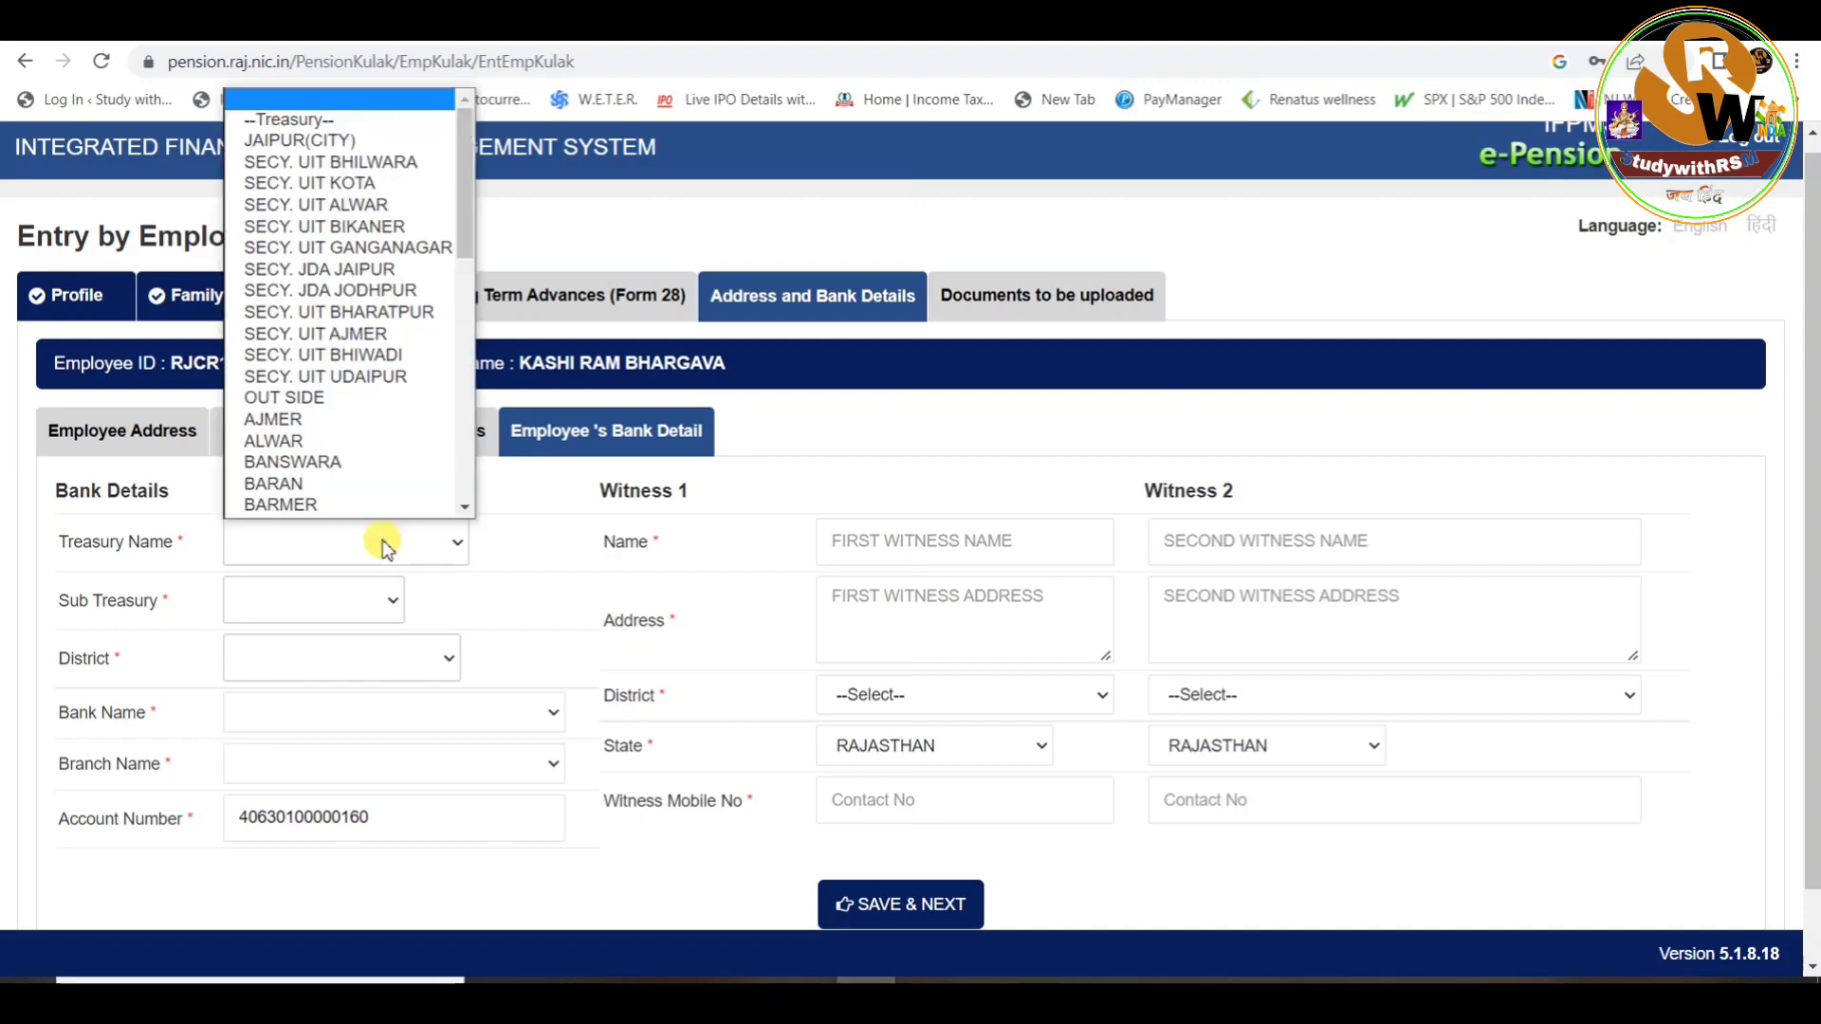
scroll(378, 484, "down", 5)
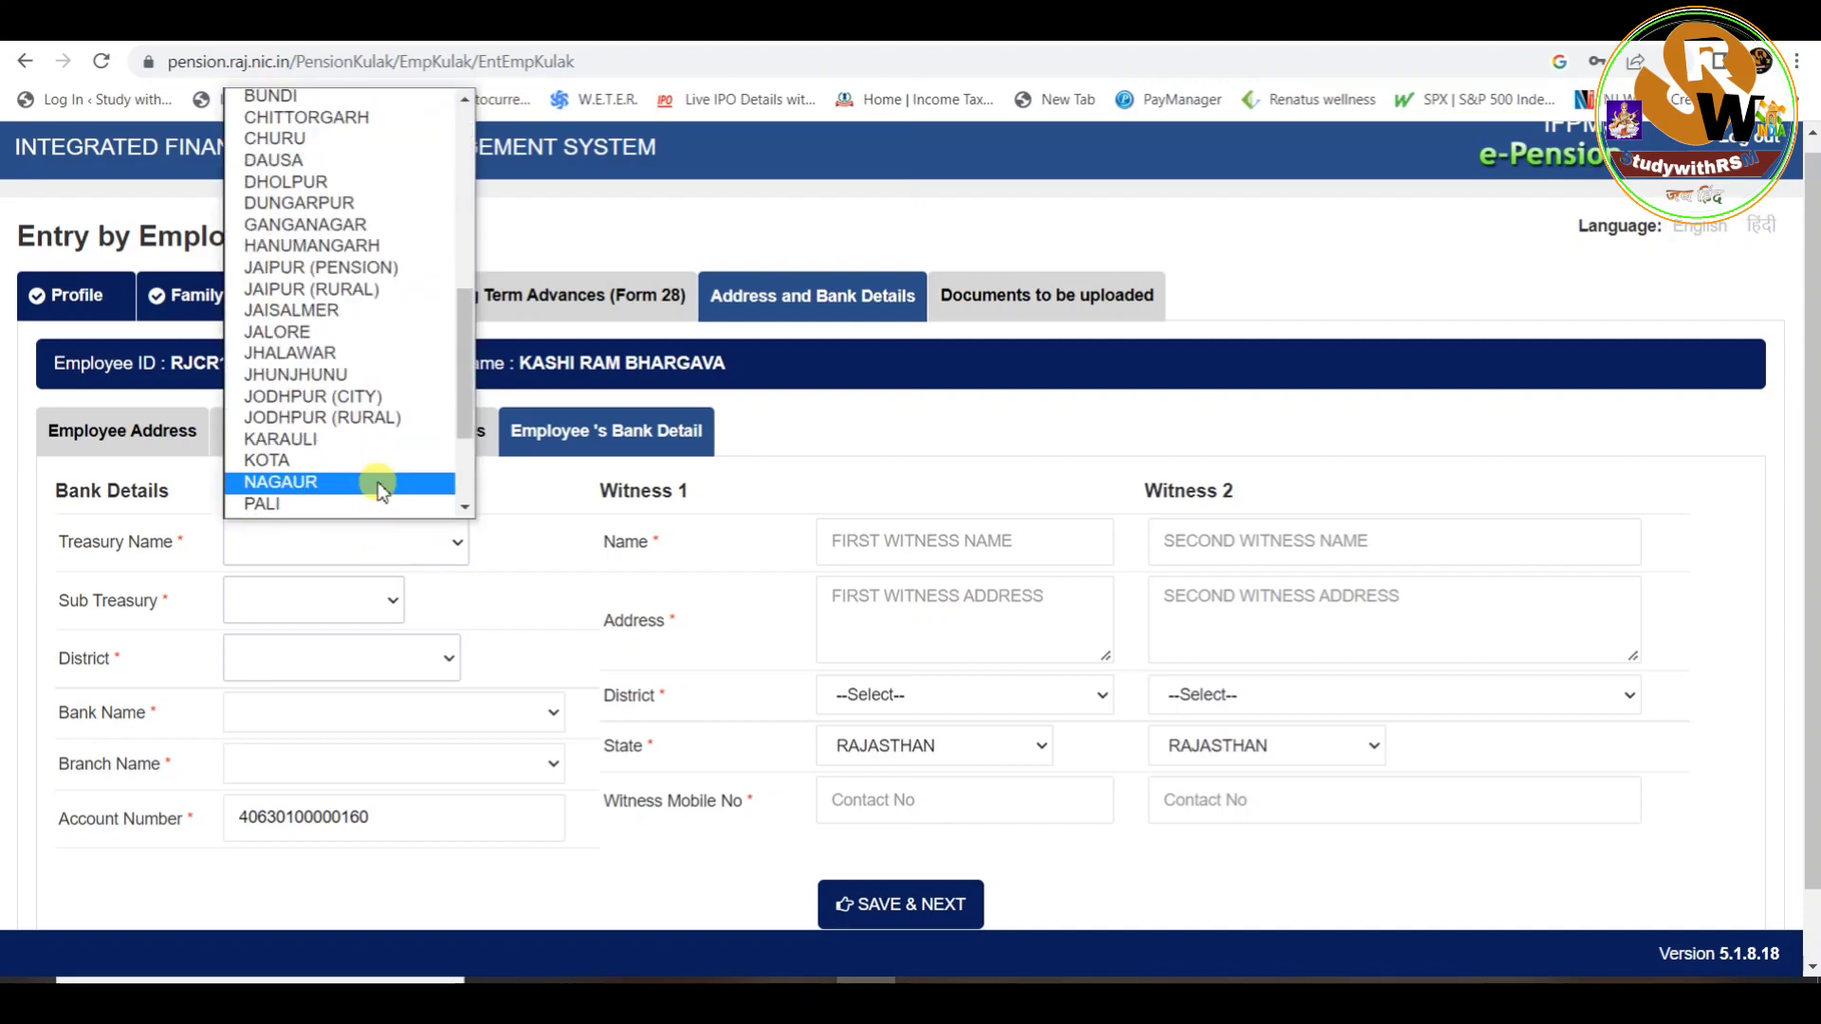
left_click(370, 138)
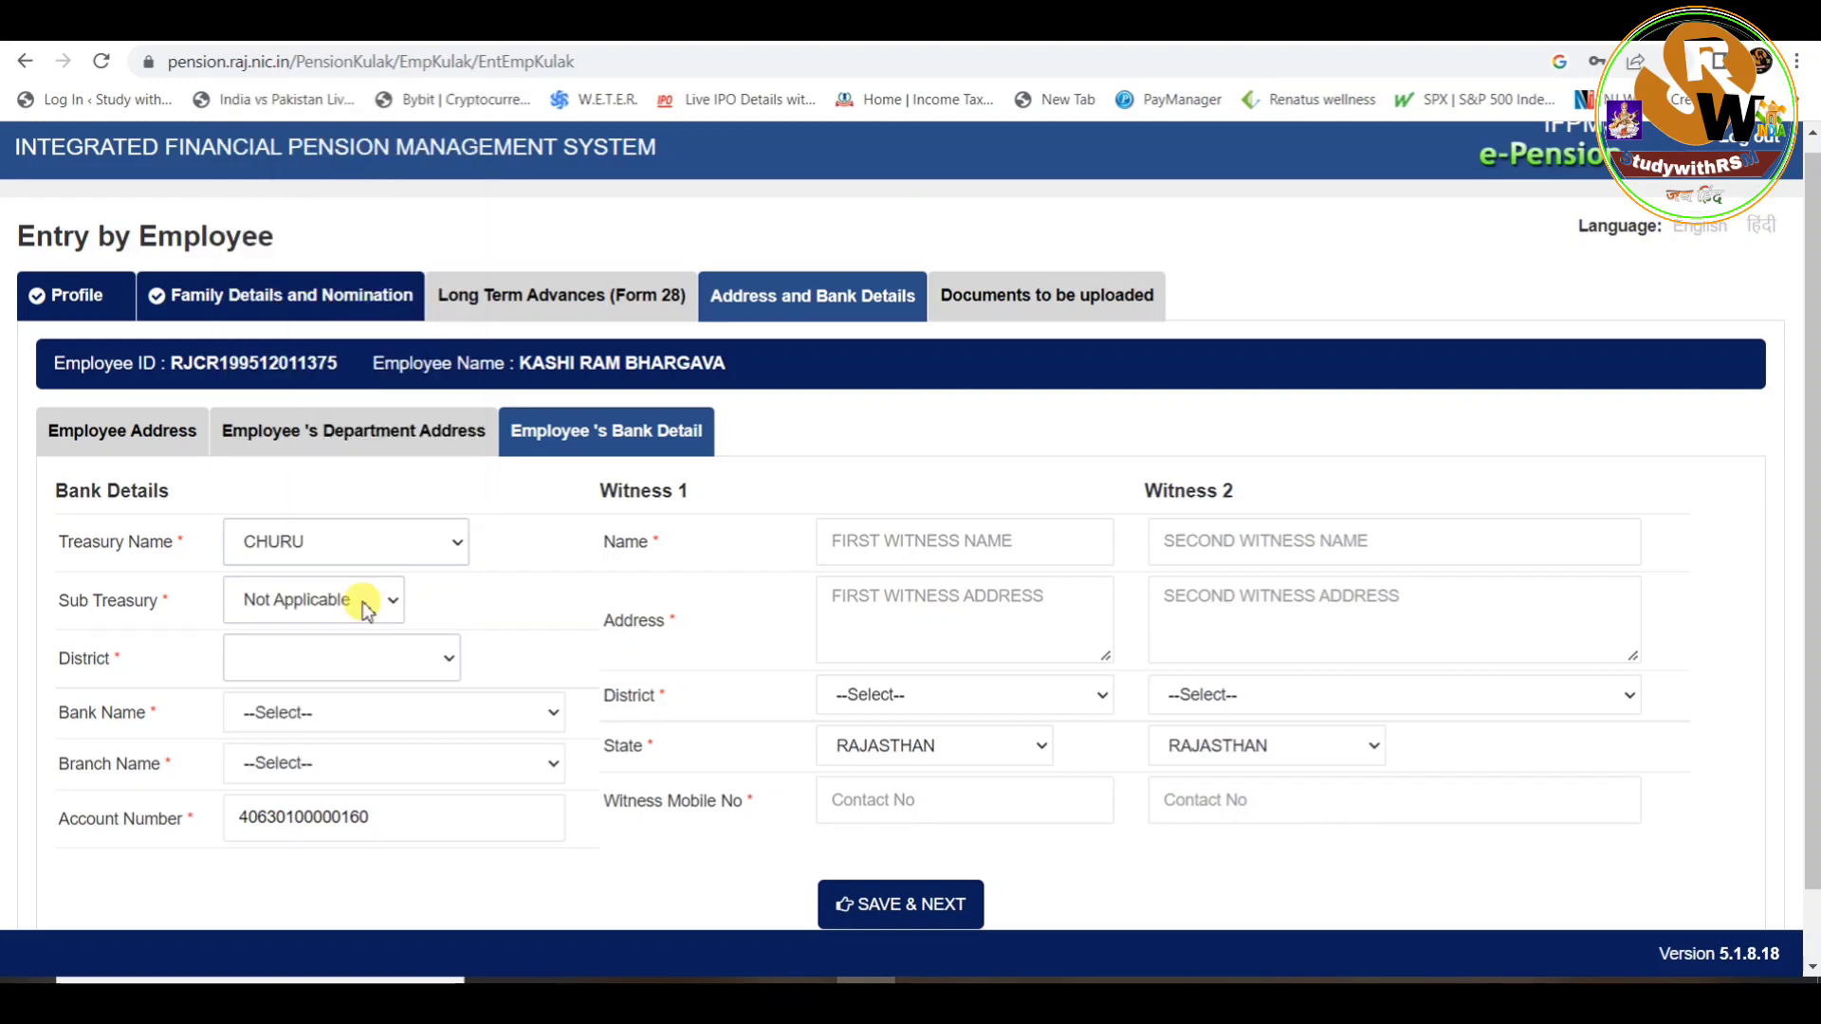
left_click(367, 608)
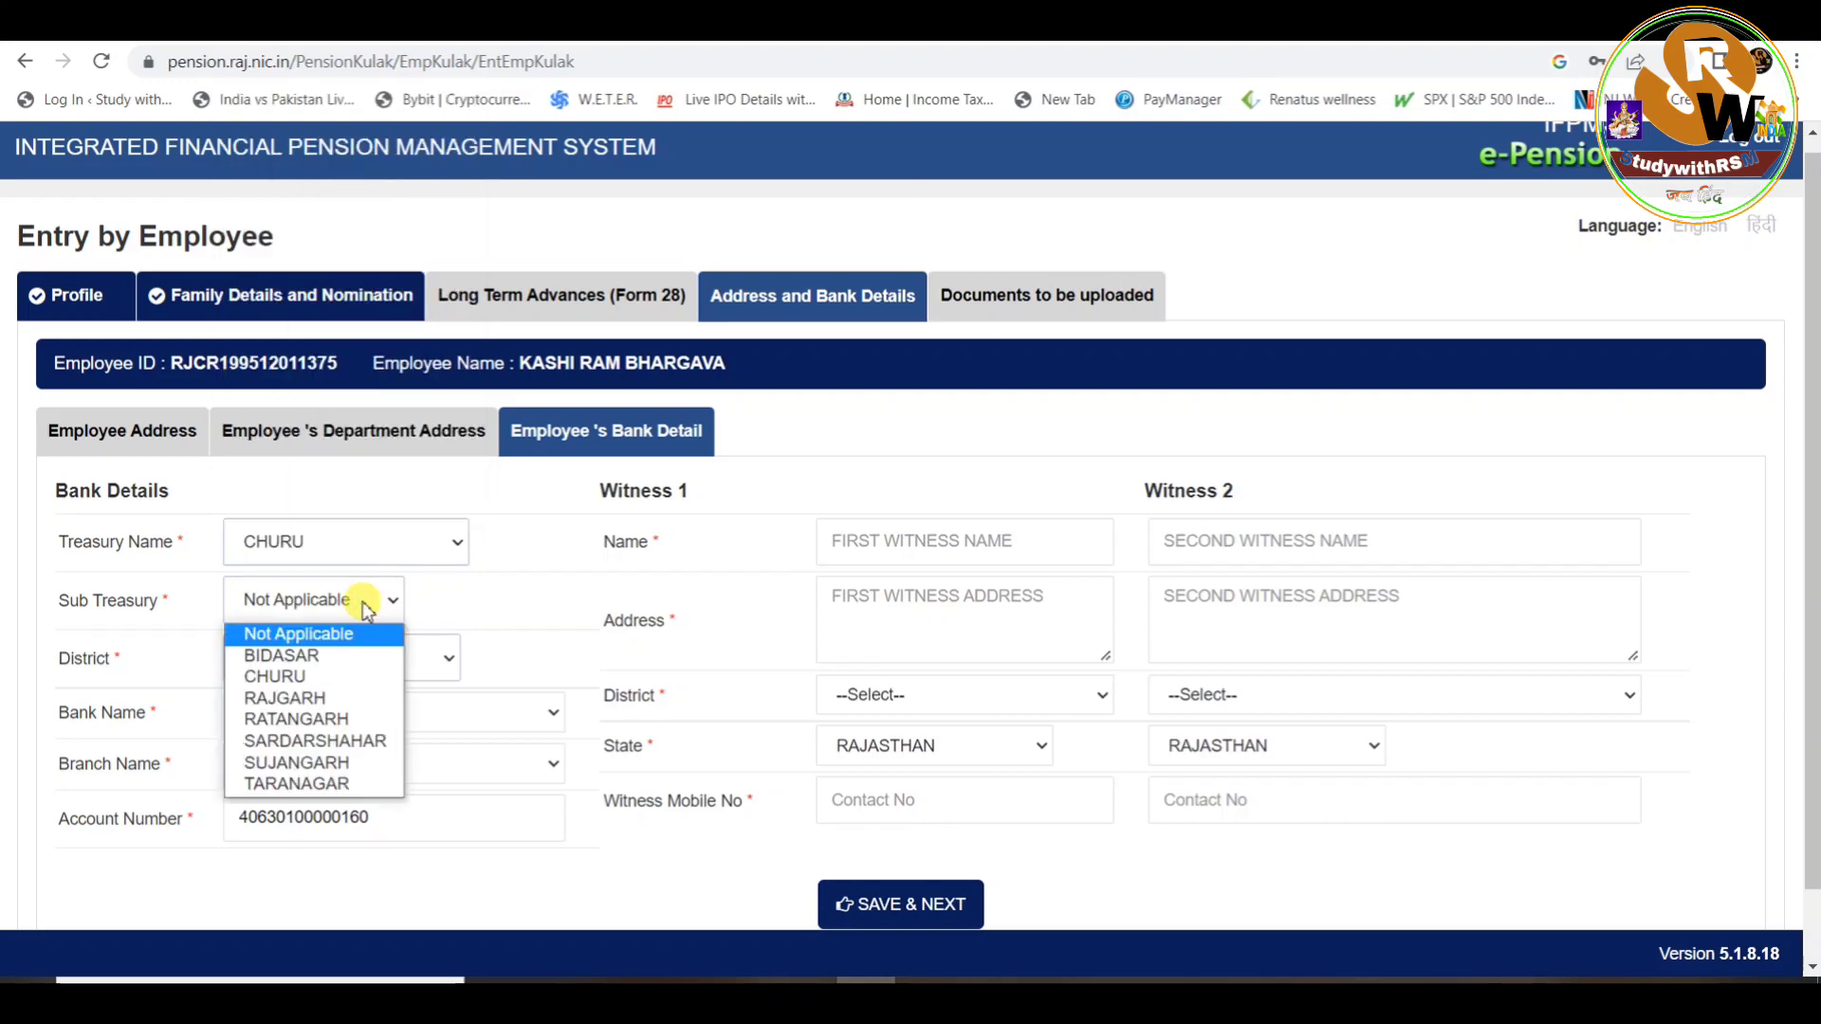
left_click(285, 698)
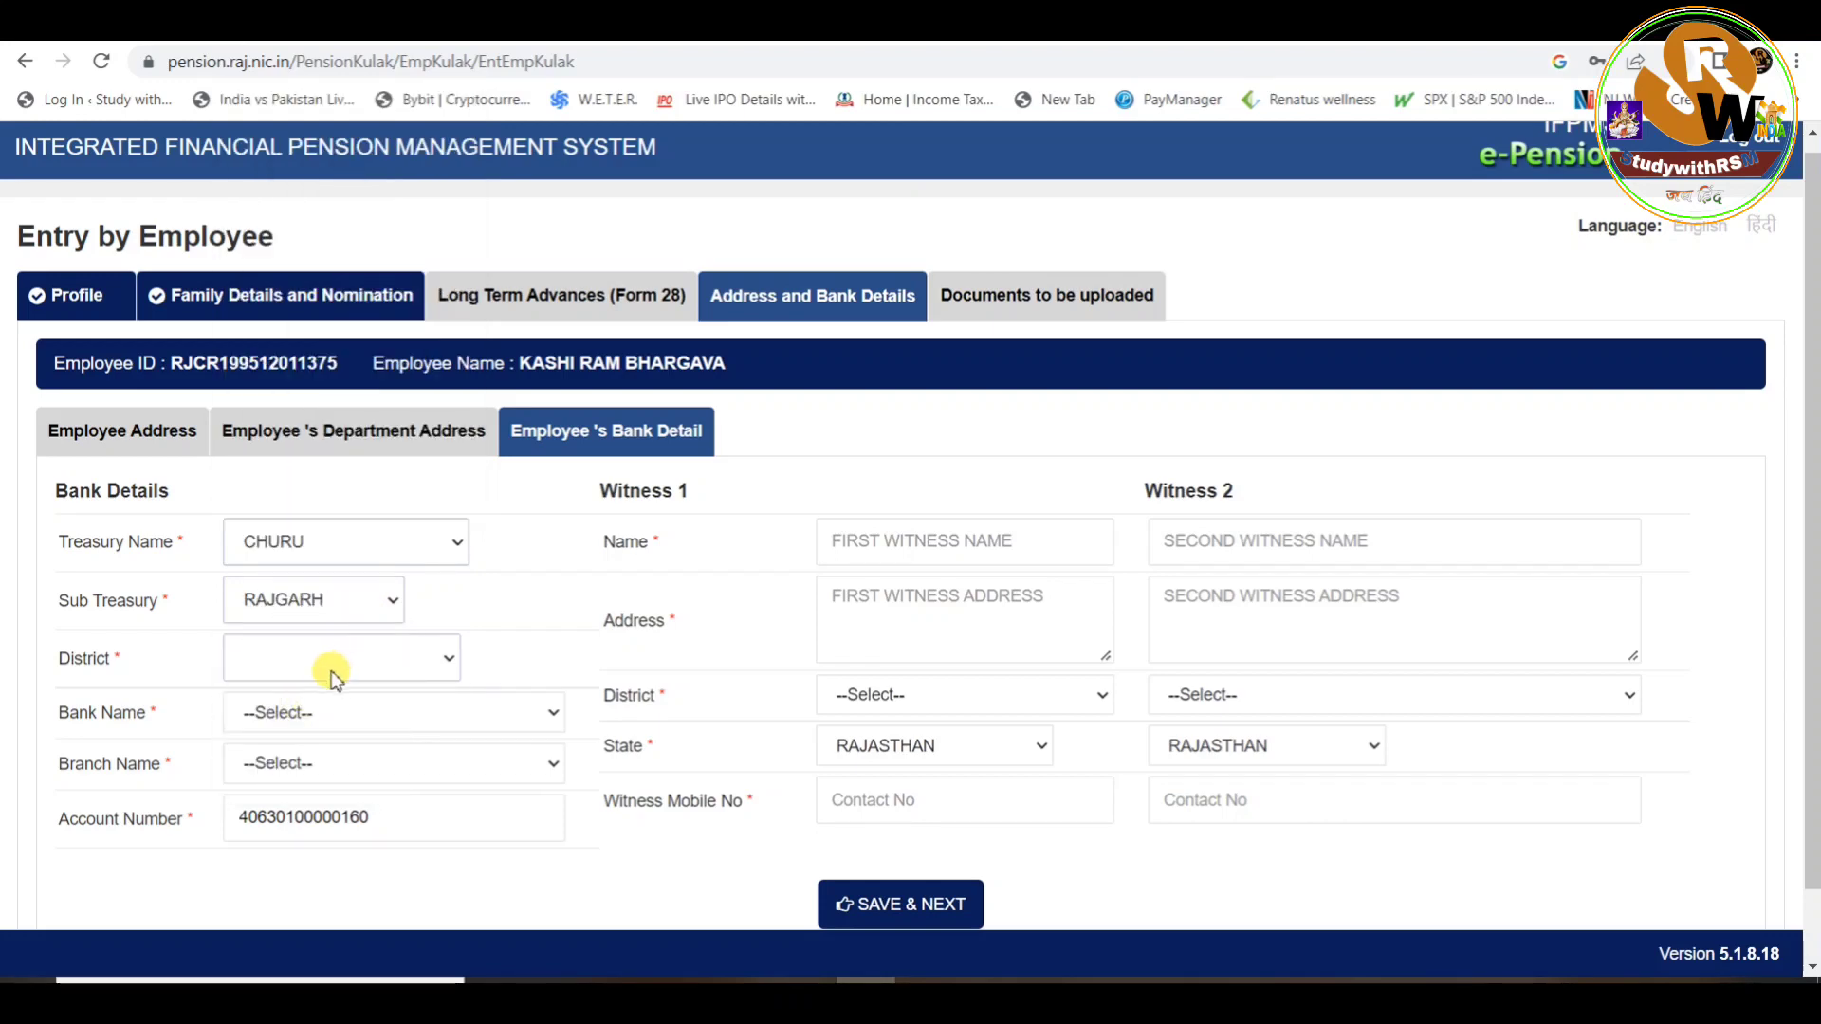
left_click(300, 664)
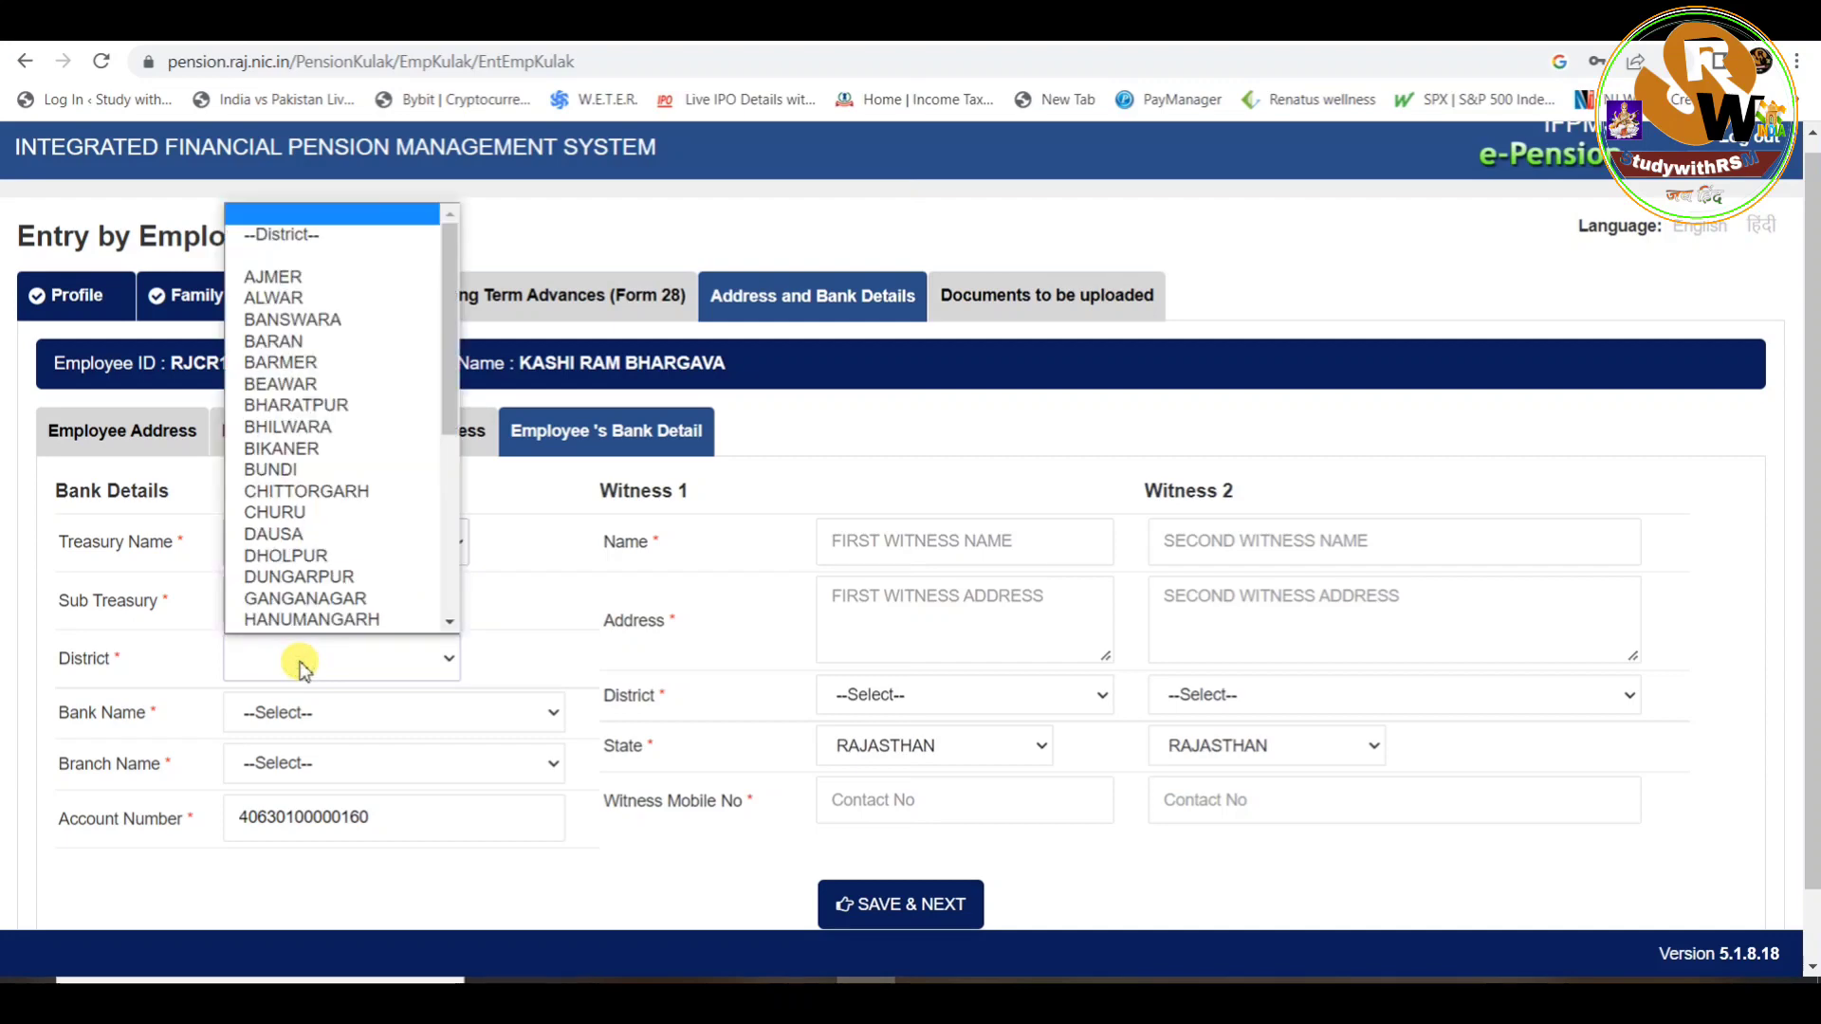
left_click(297, 517)
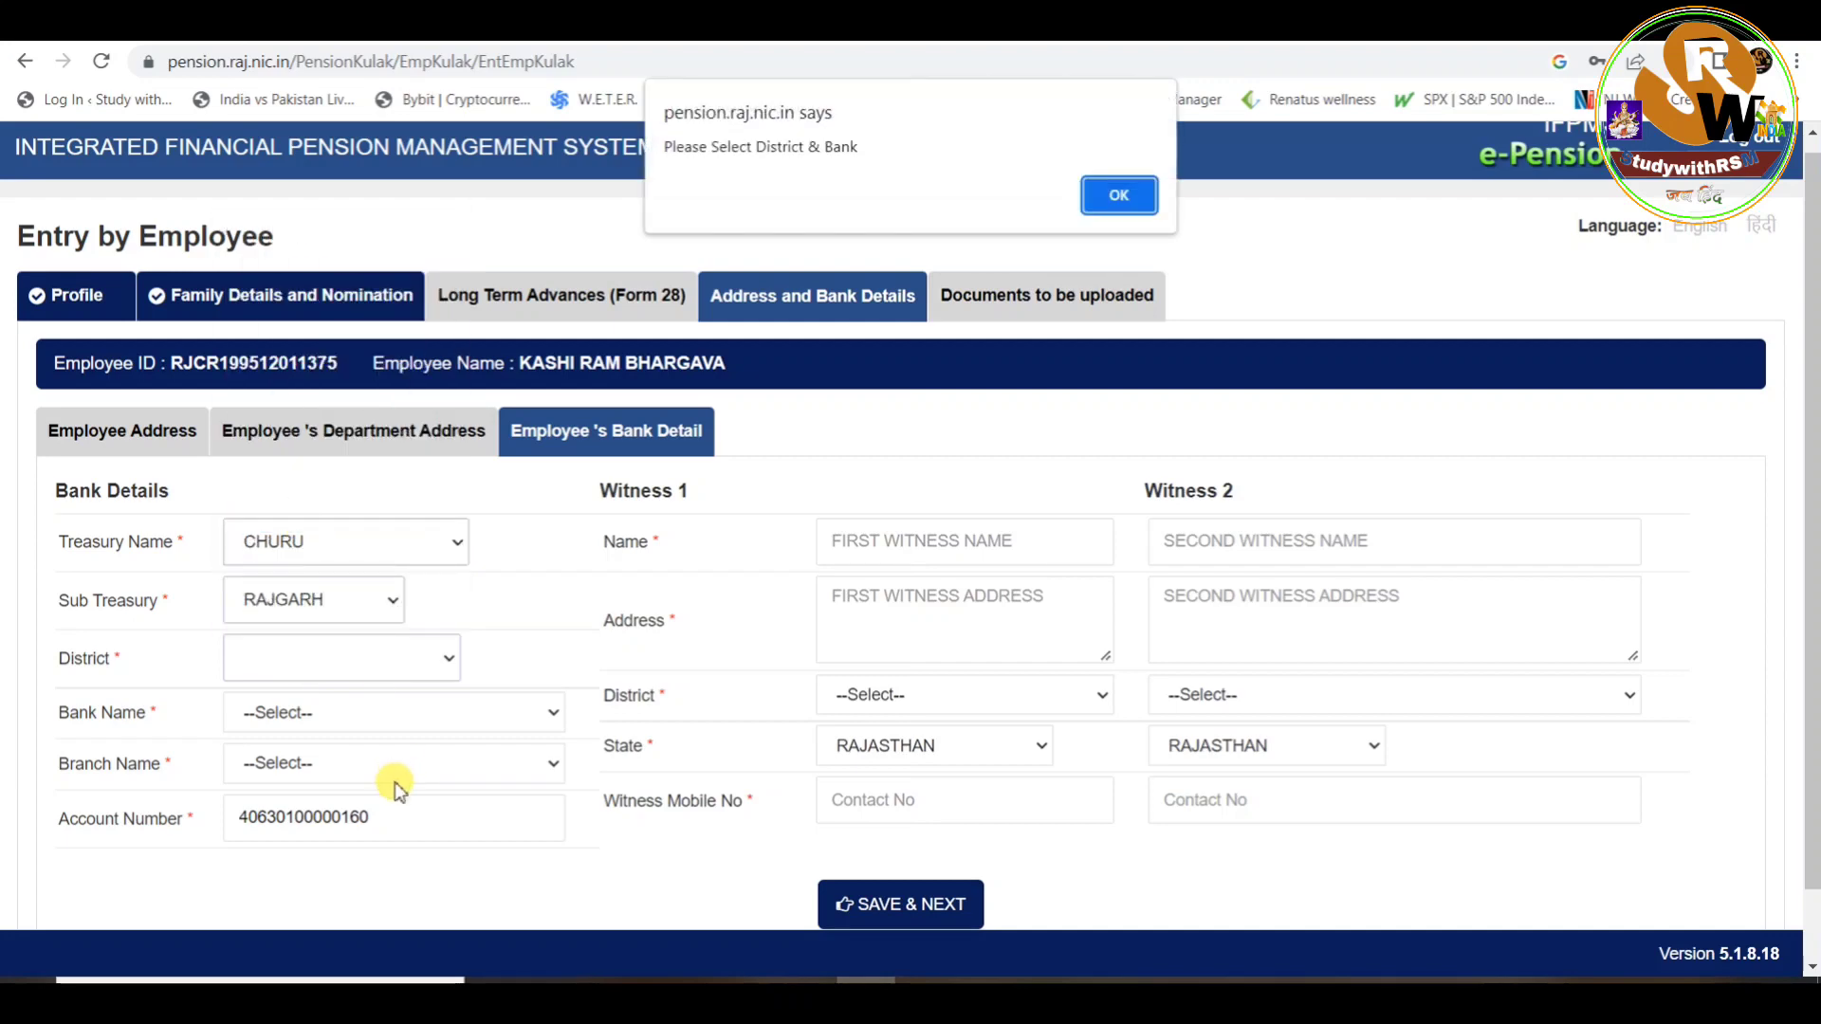
left_click(1110, 196)
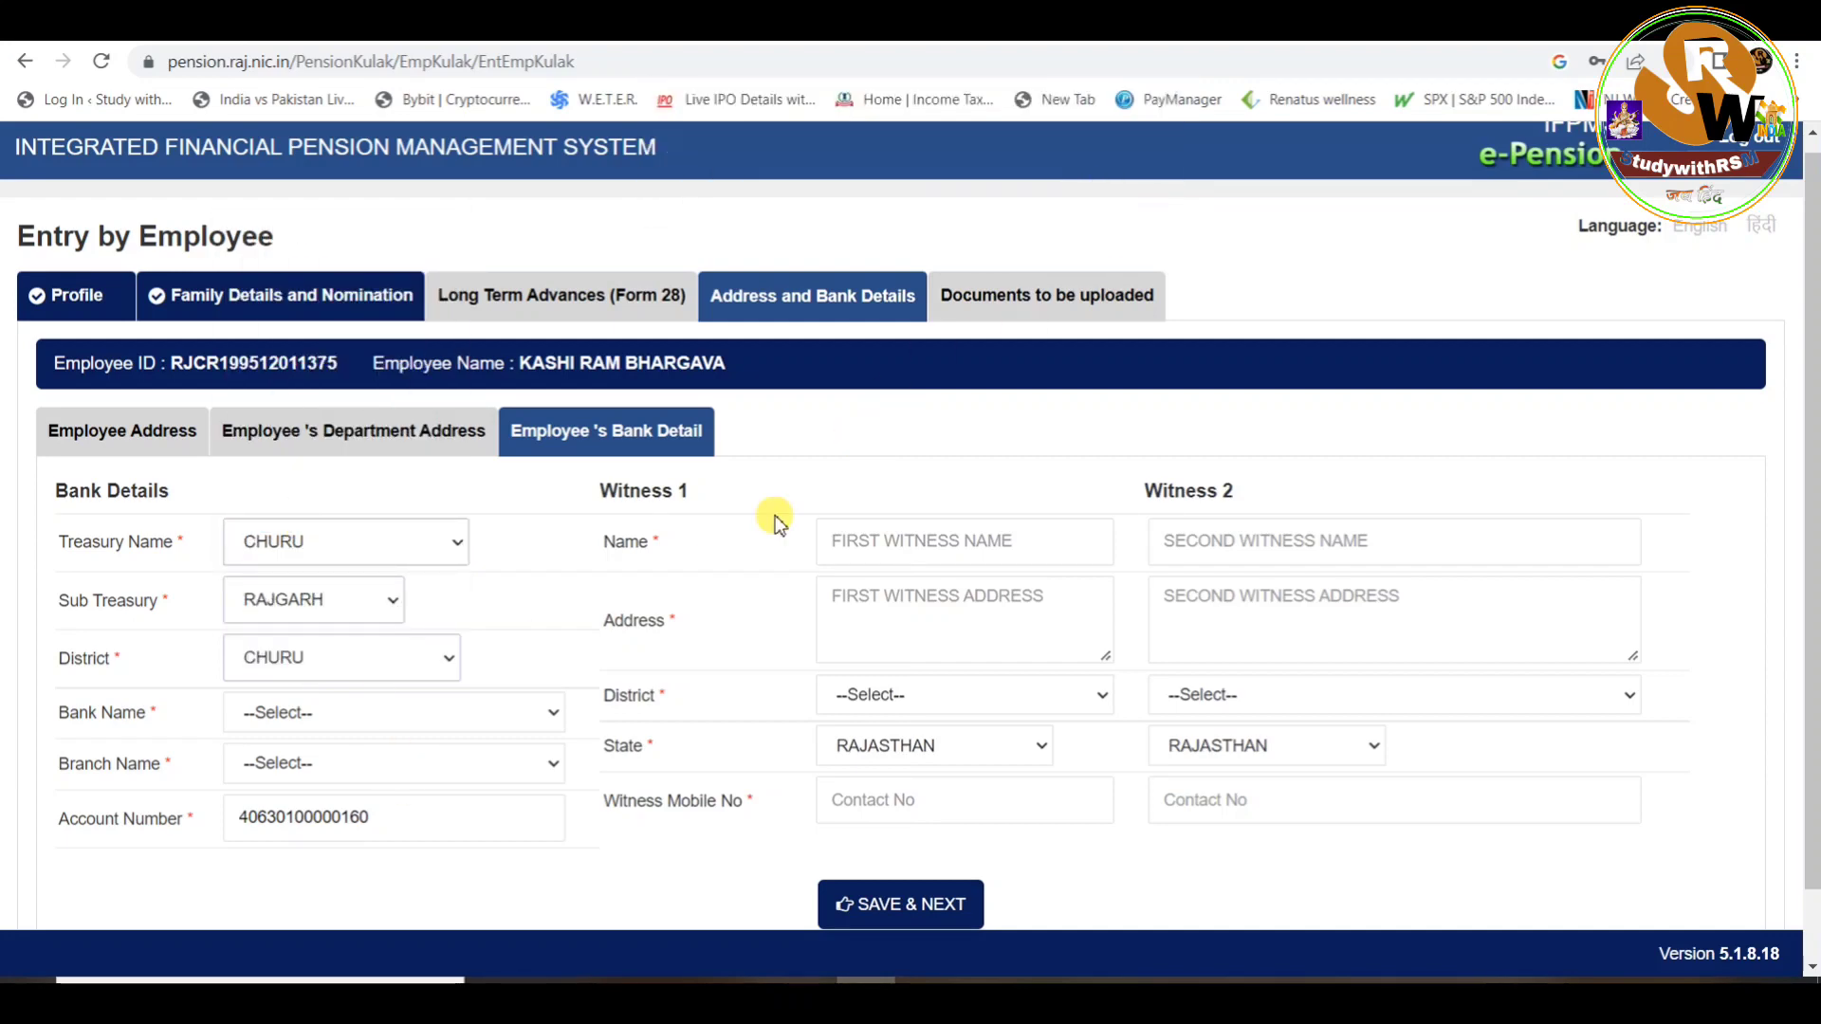
Choose the employee's bank and branch, and enter the bank account number
left_click(351, 721)
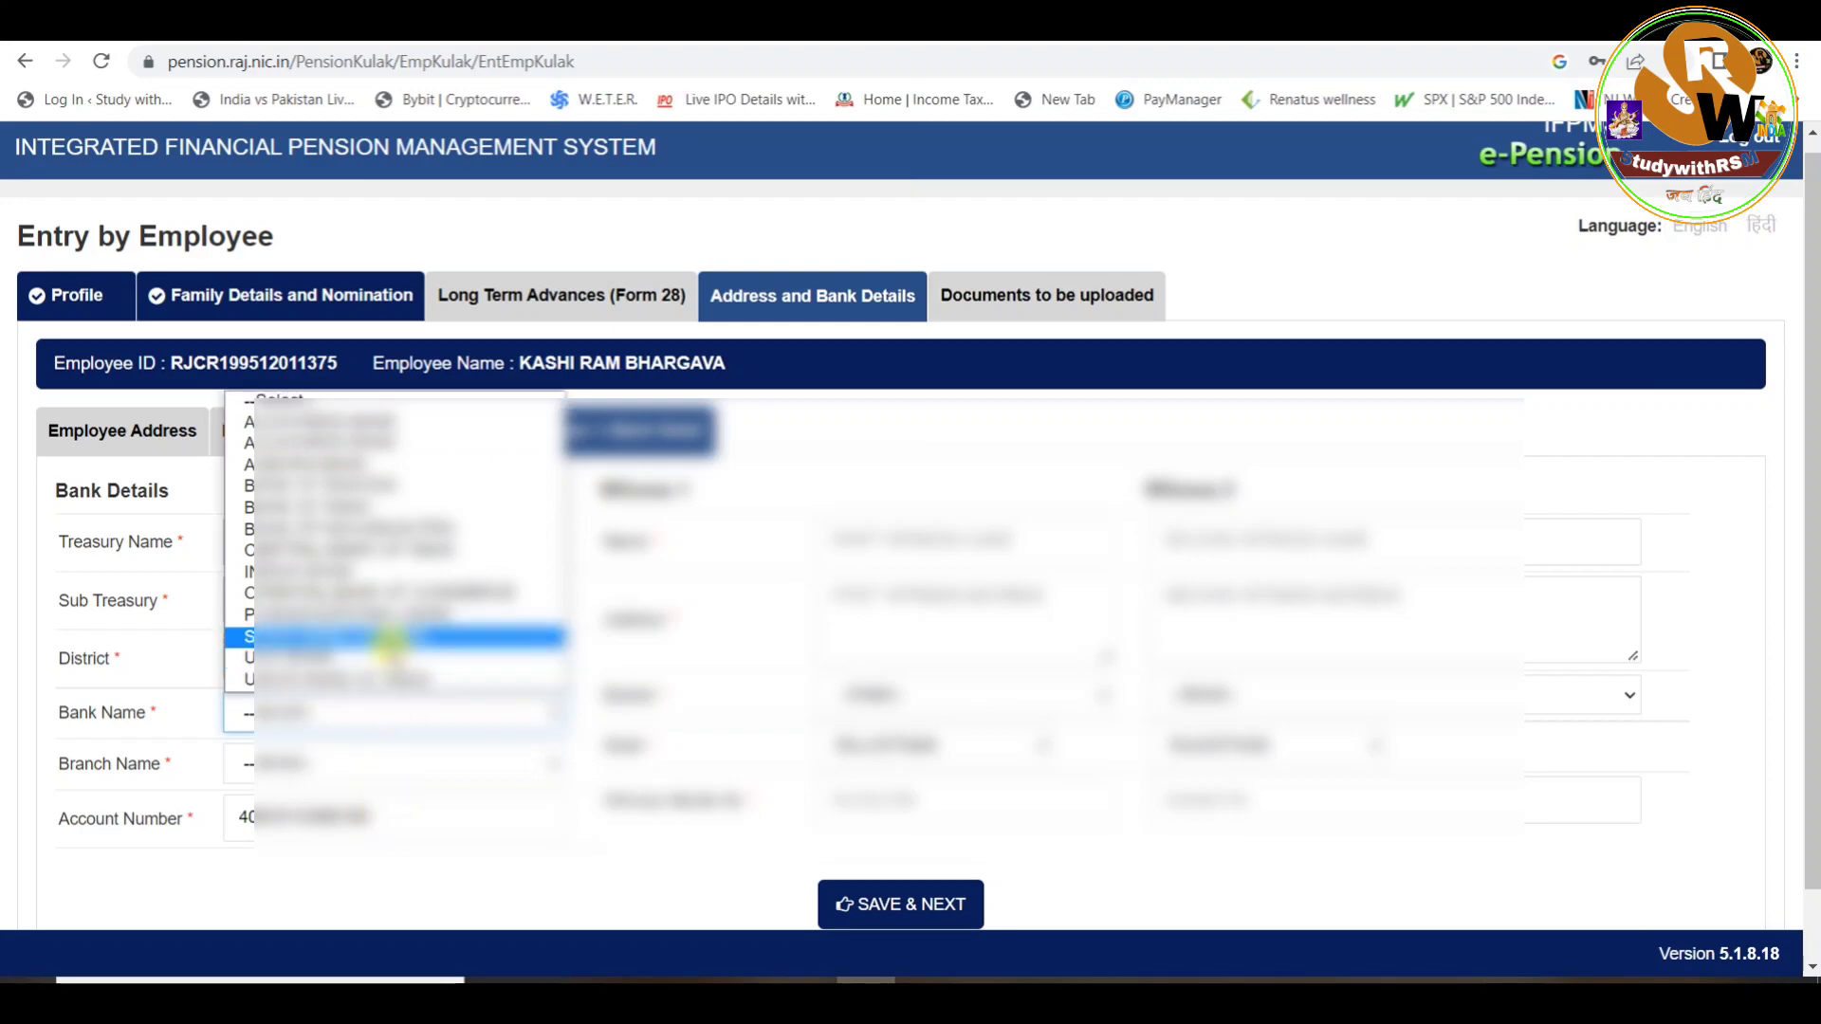
left_click(394, 637)
left_click(372, 764)
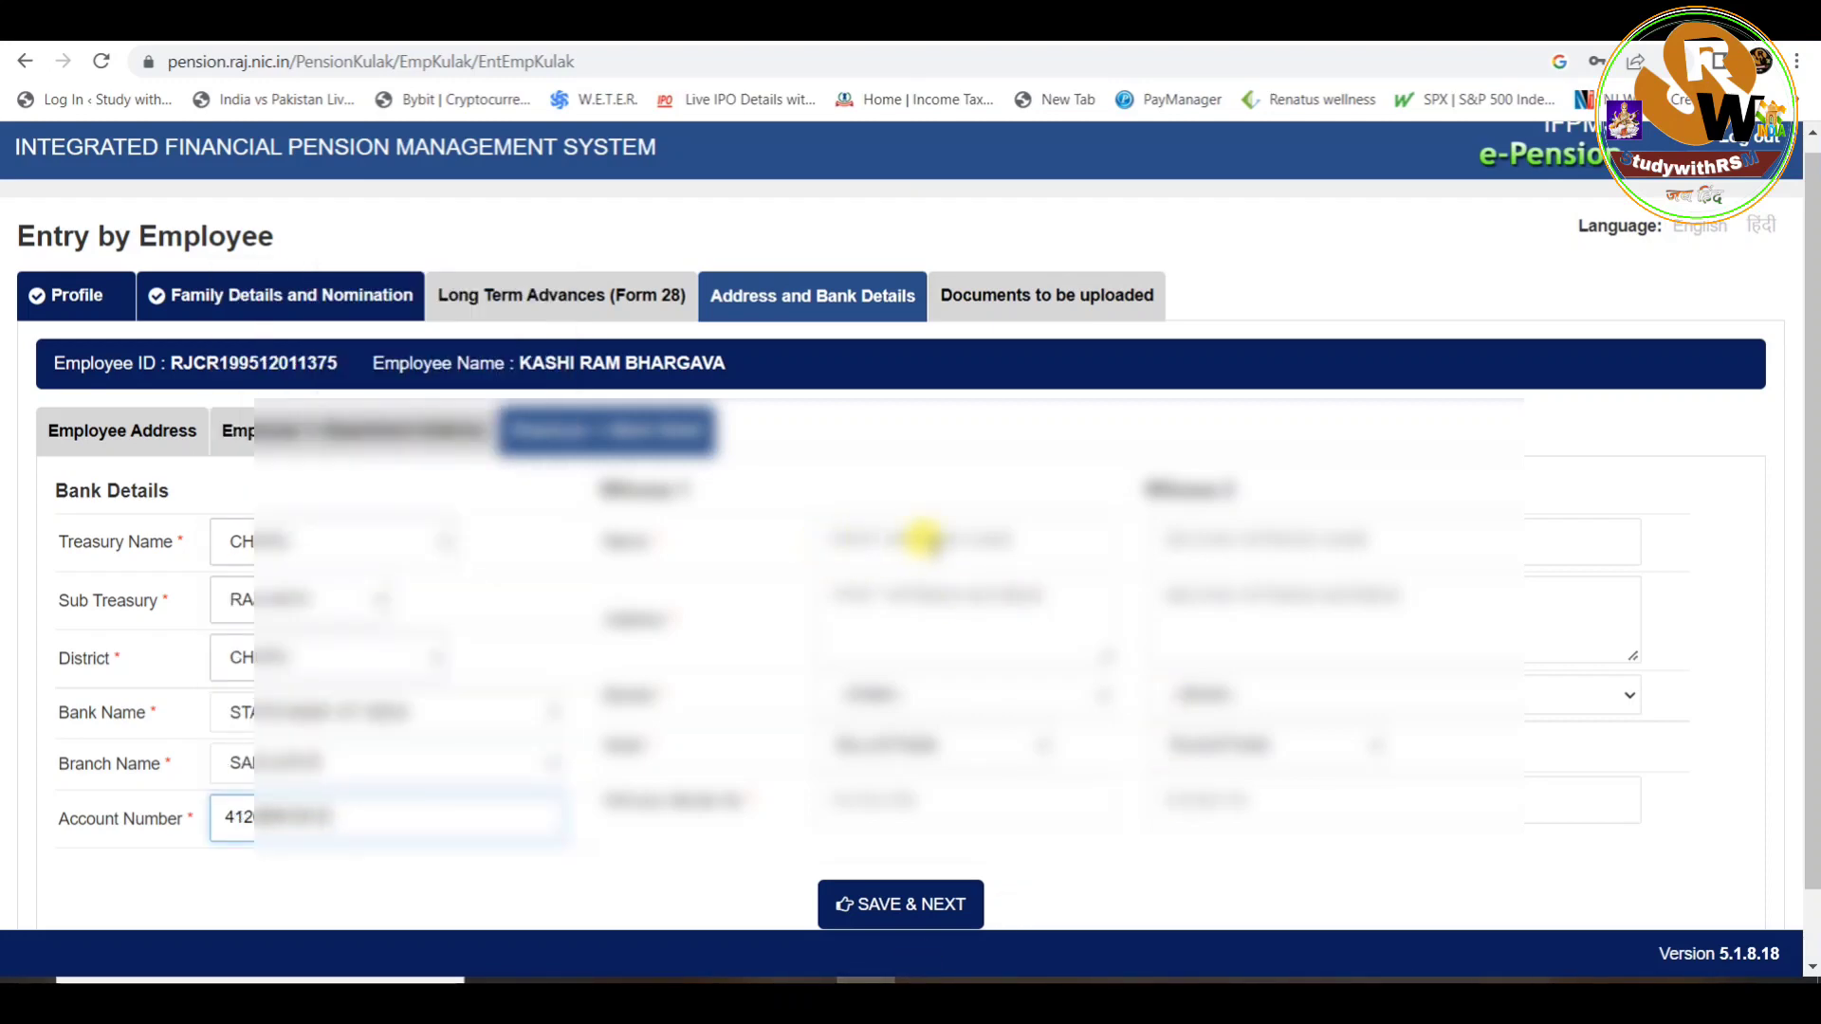
Fill in both witnesses' names, addresses, districts and mobile numbers, then save and confirm the bank details
left_click(914, 604)
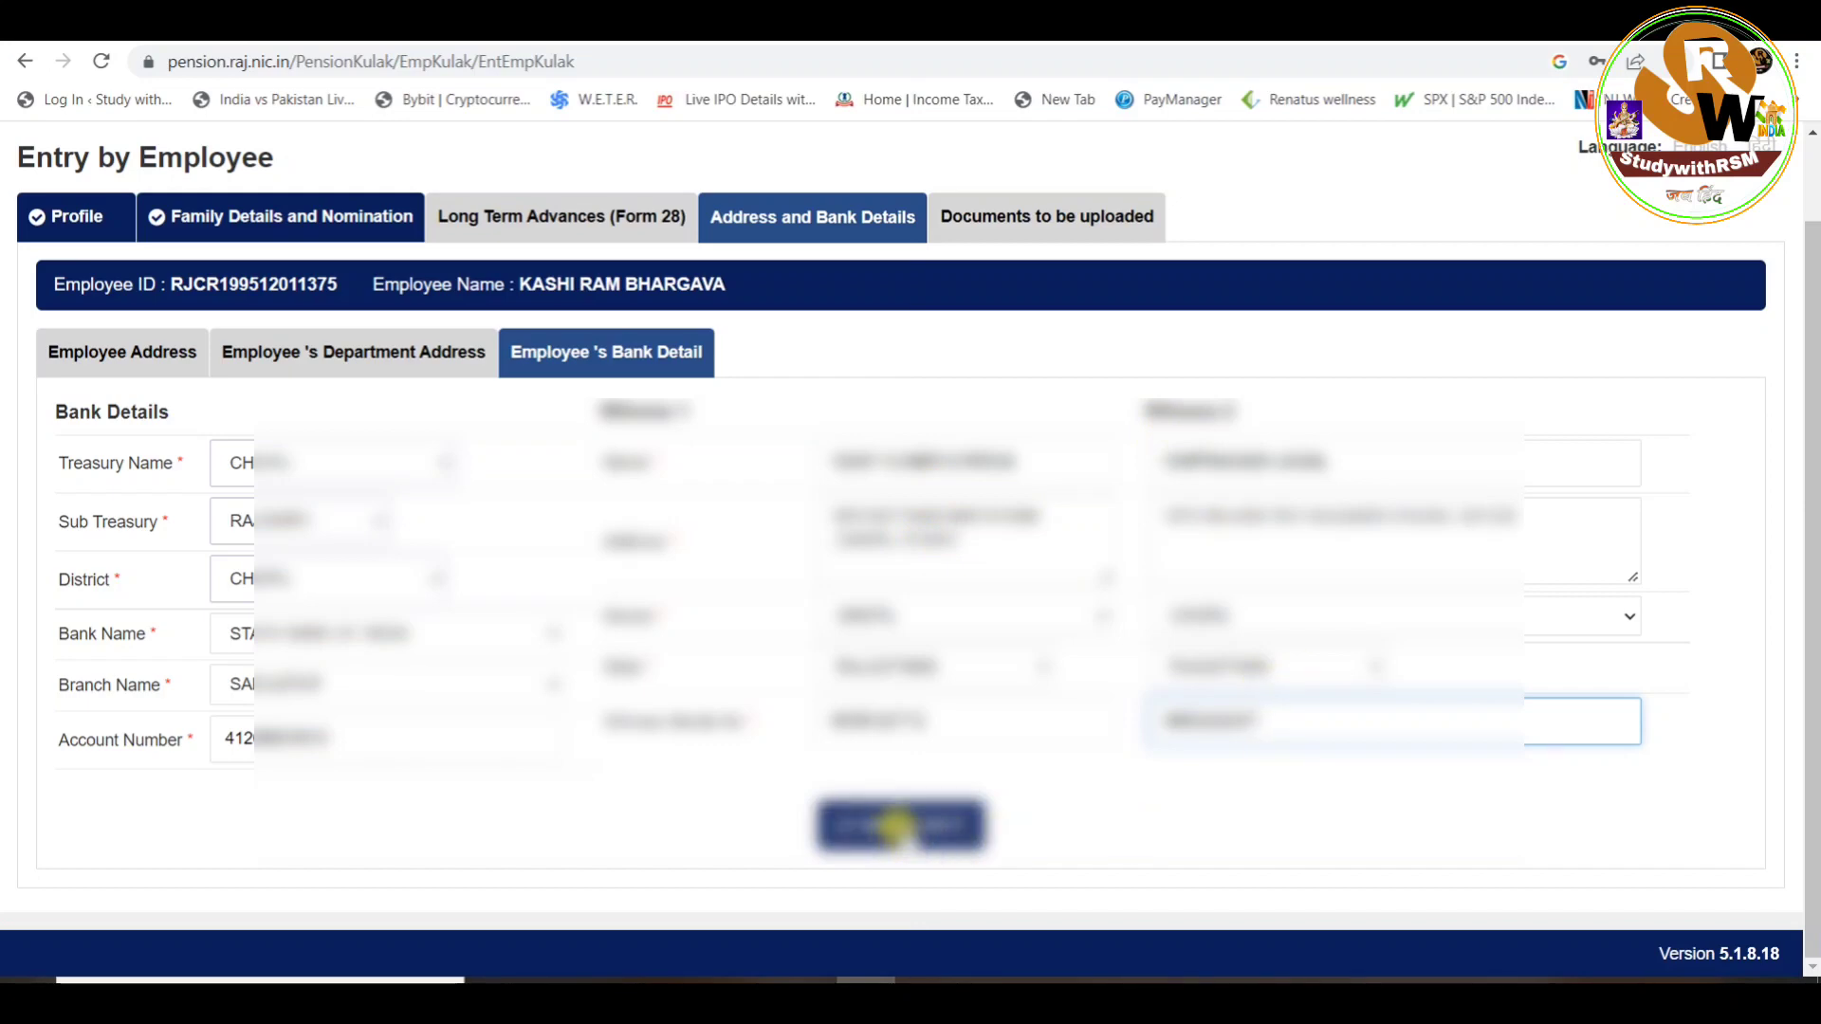
left_click(906, 825)
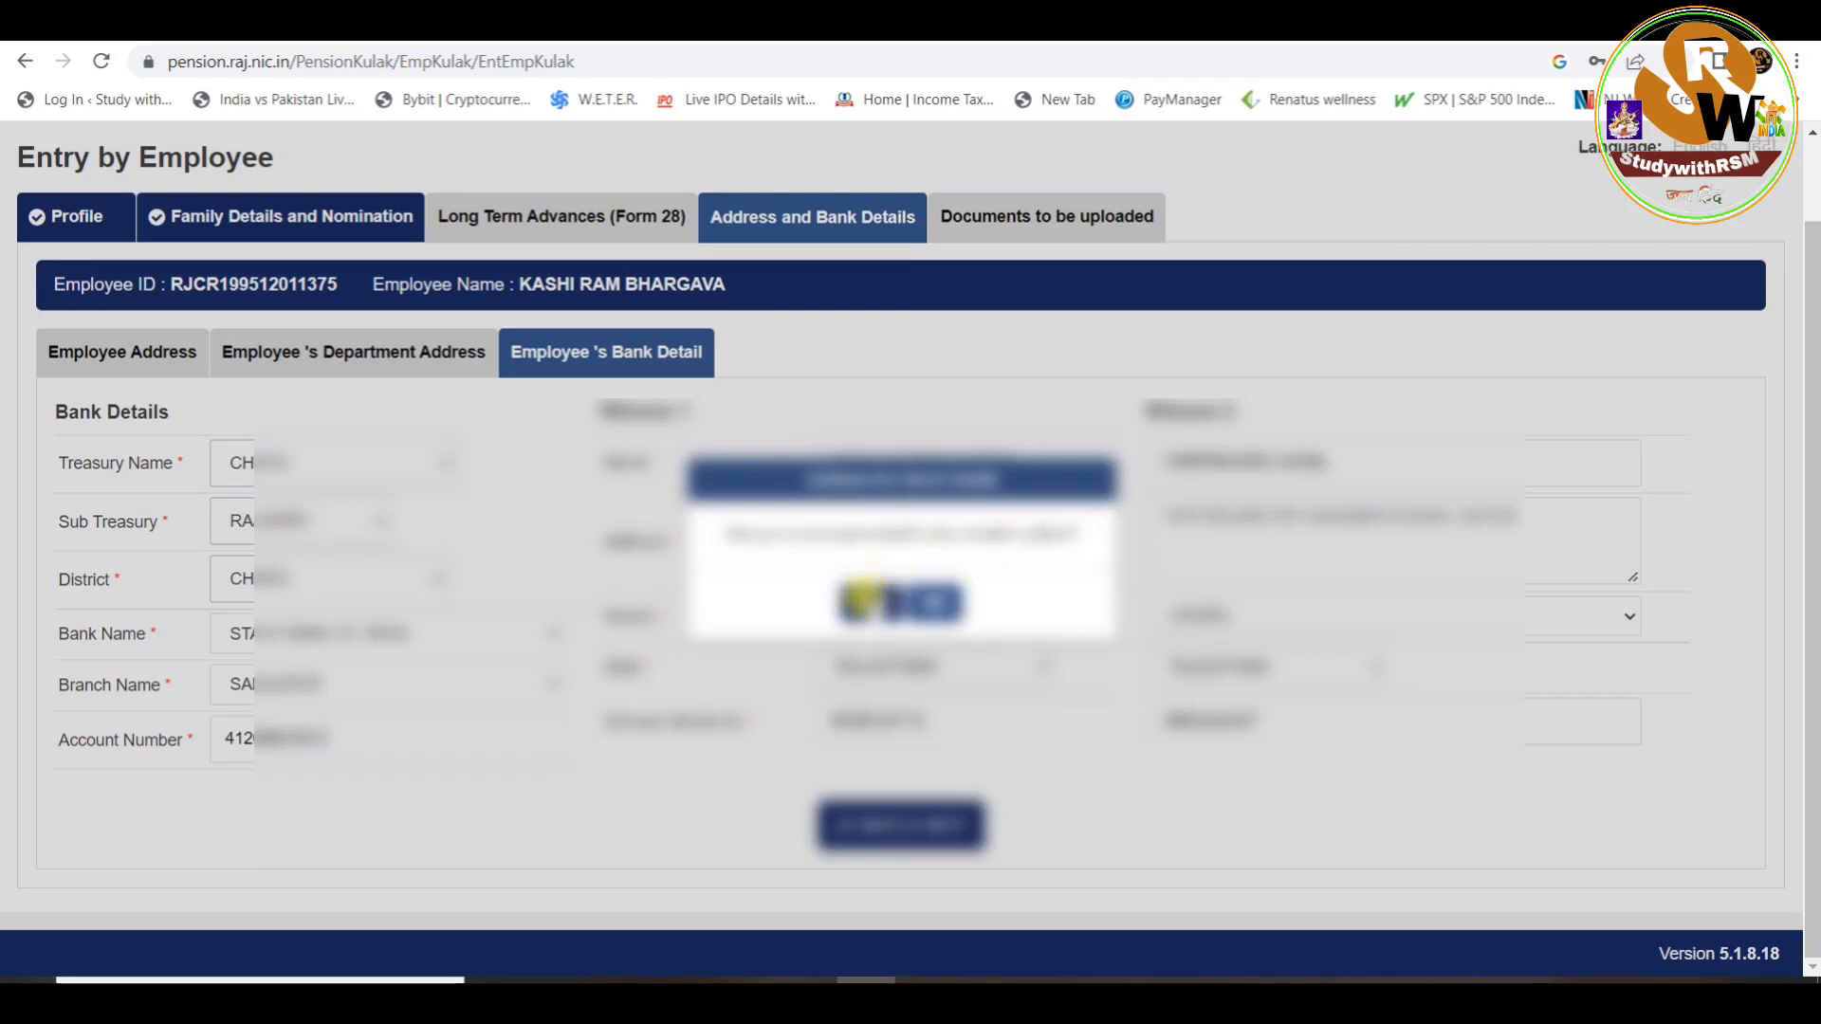
left_click(859, 602)
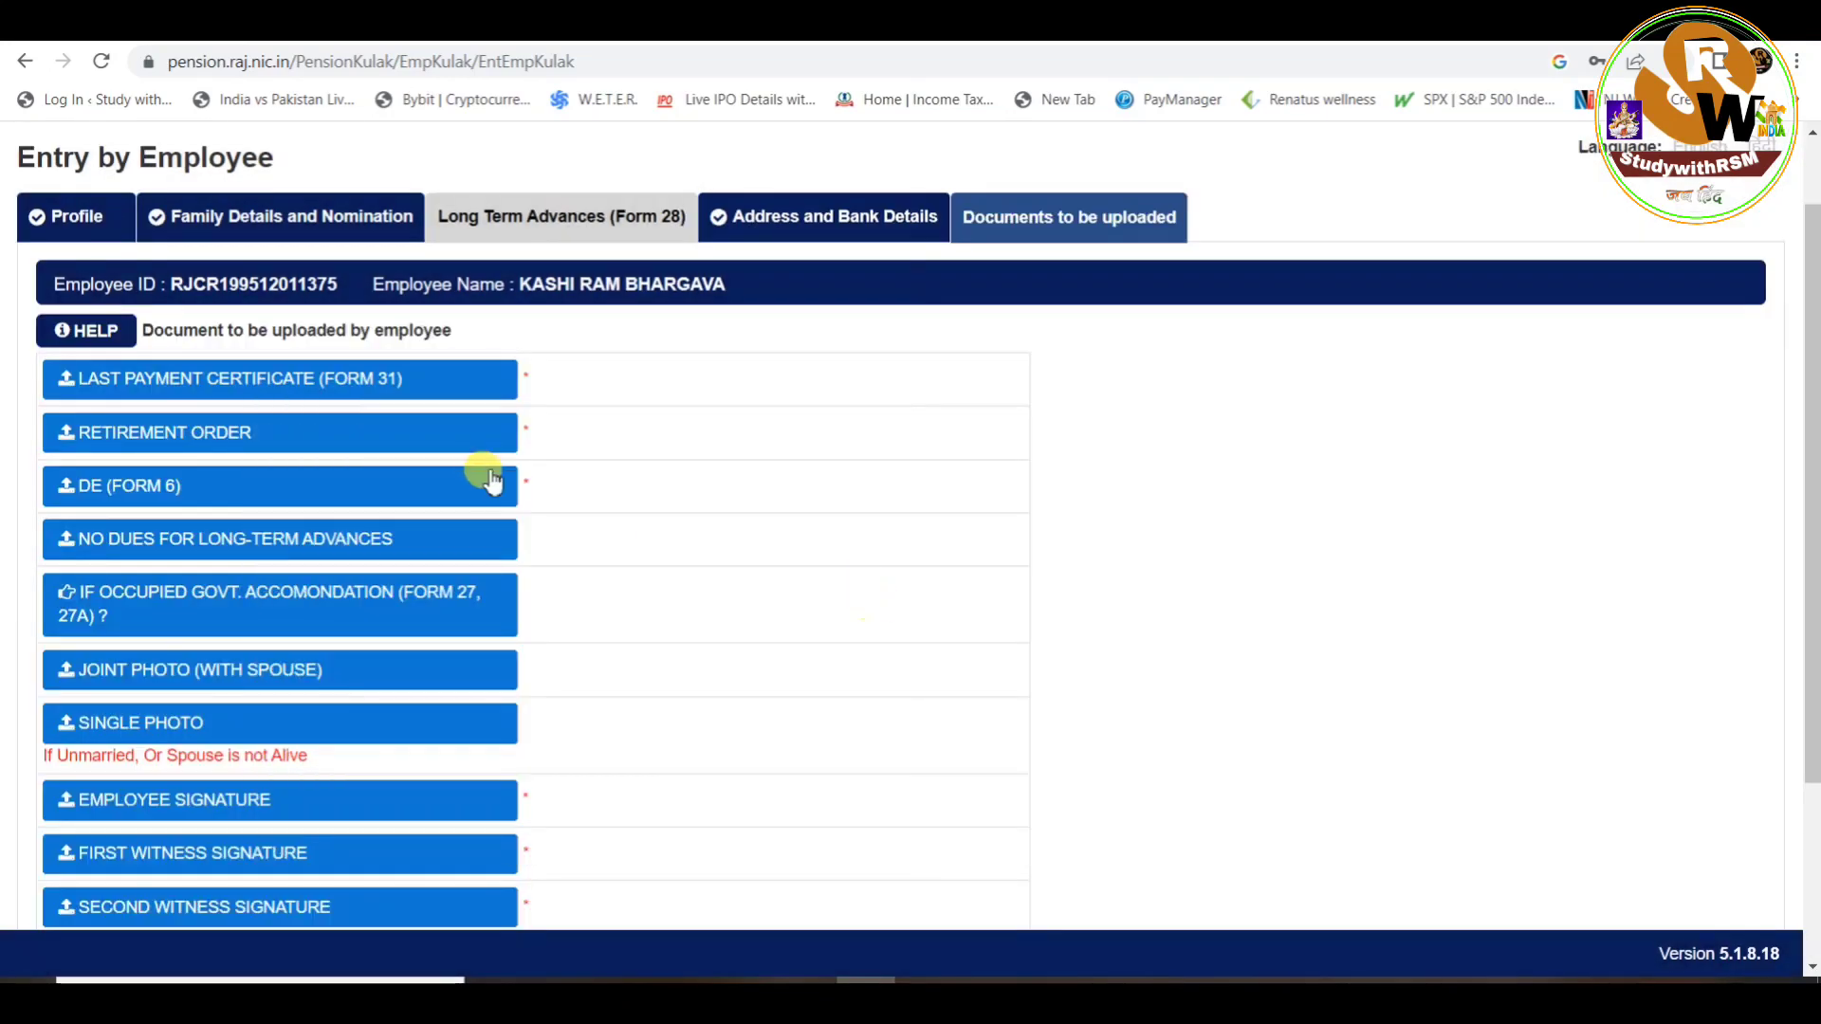
Review the list of documents the employee has to upload and read the guidelines on their formats and file sizes
scroll(590, 481, "down", 2)
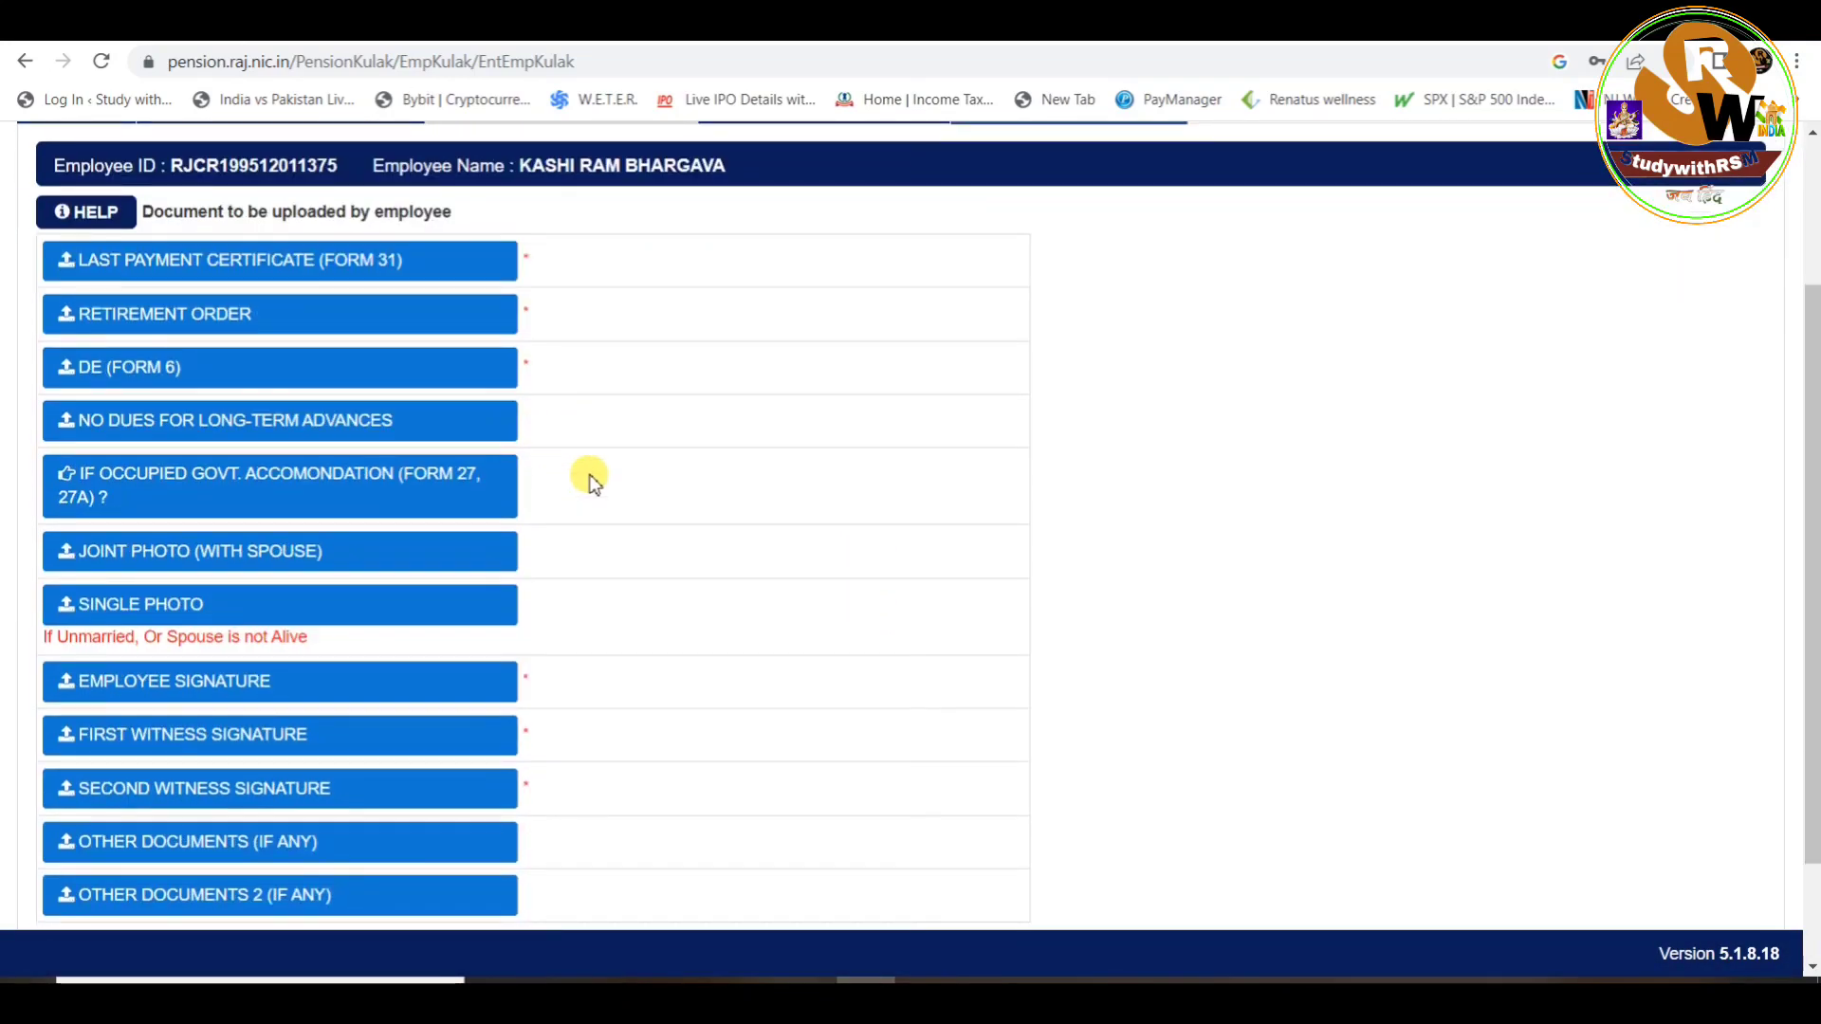
scroll(590, 481, "up", 1)
scroll(590, 481, "down", 3)
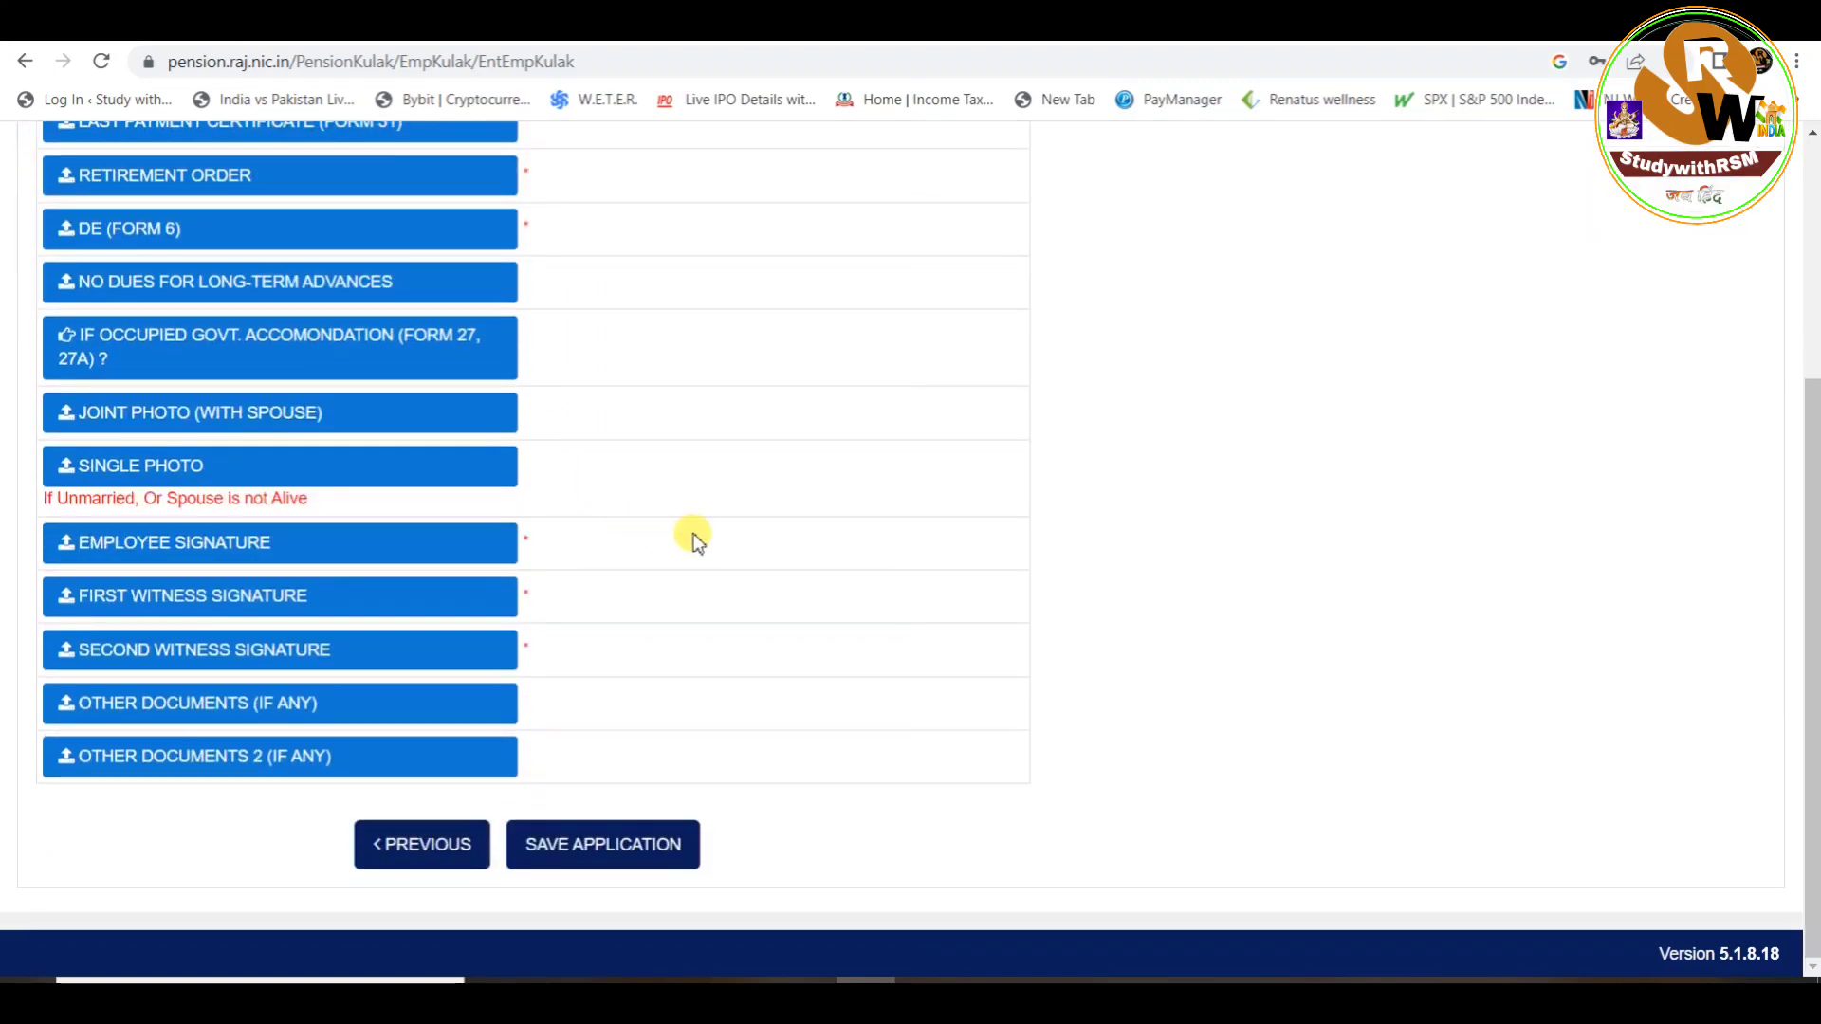
scroll(692, 538, "up", 3)
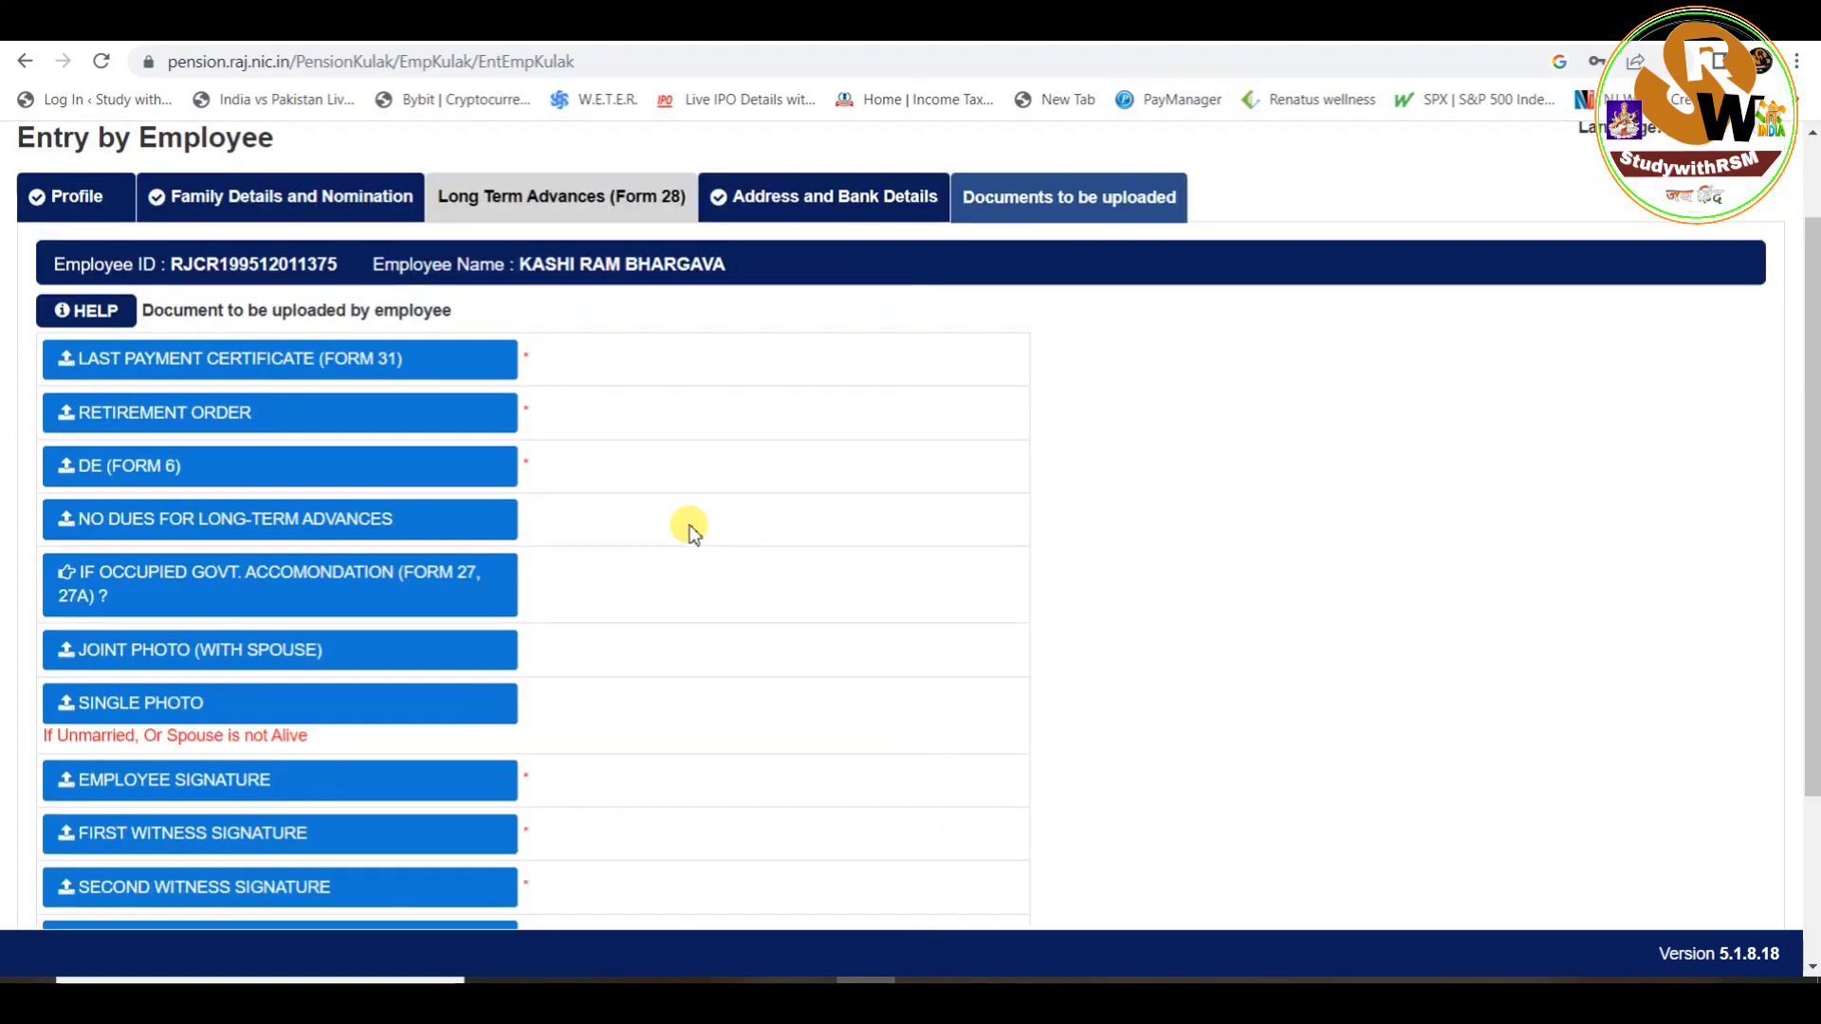
left_click(99, 313)
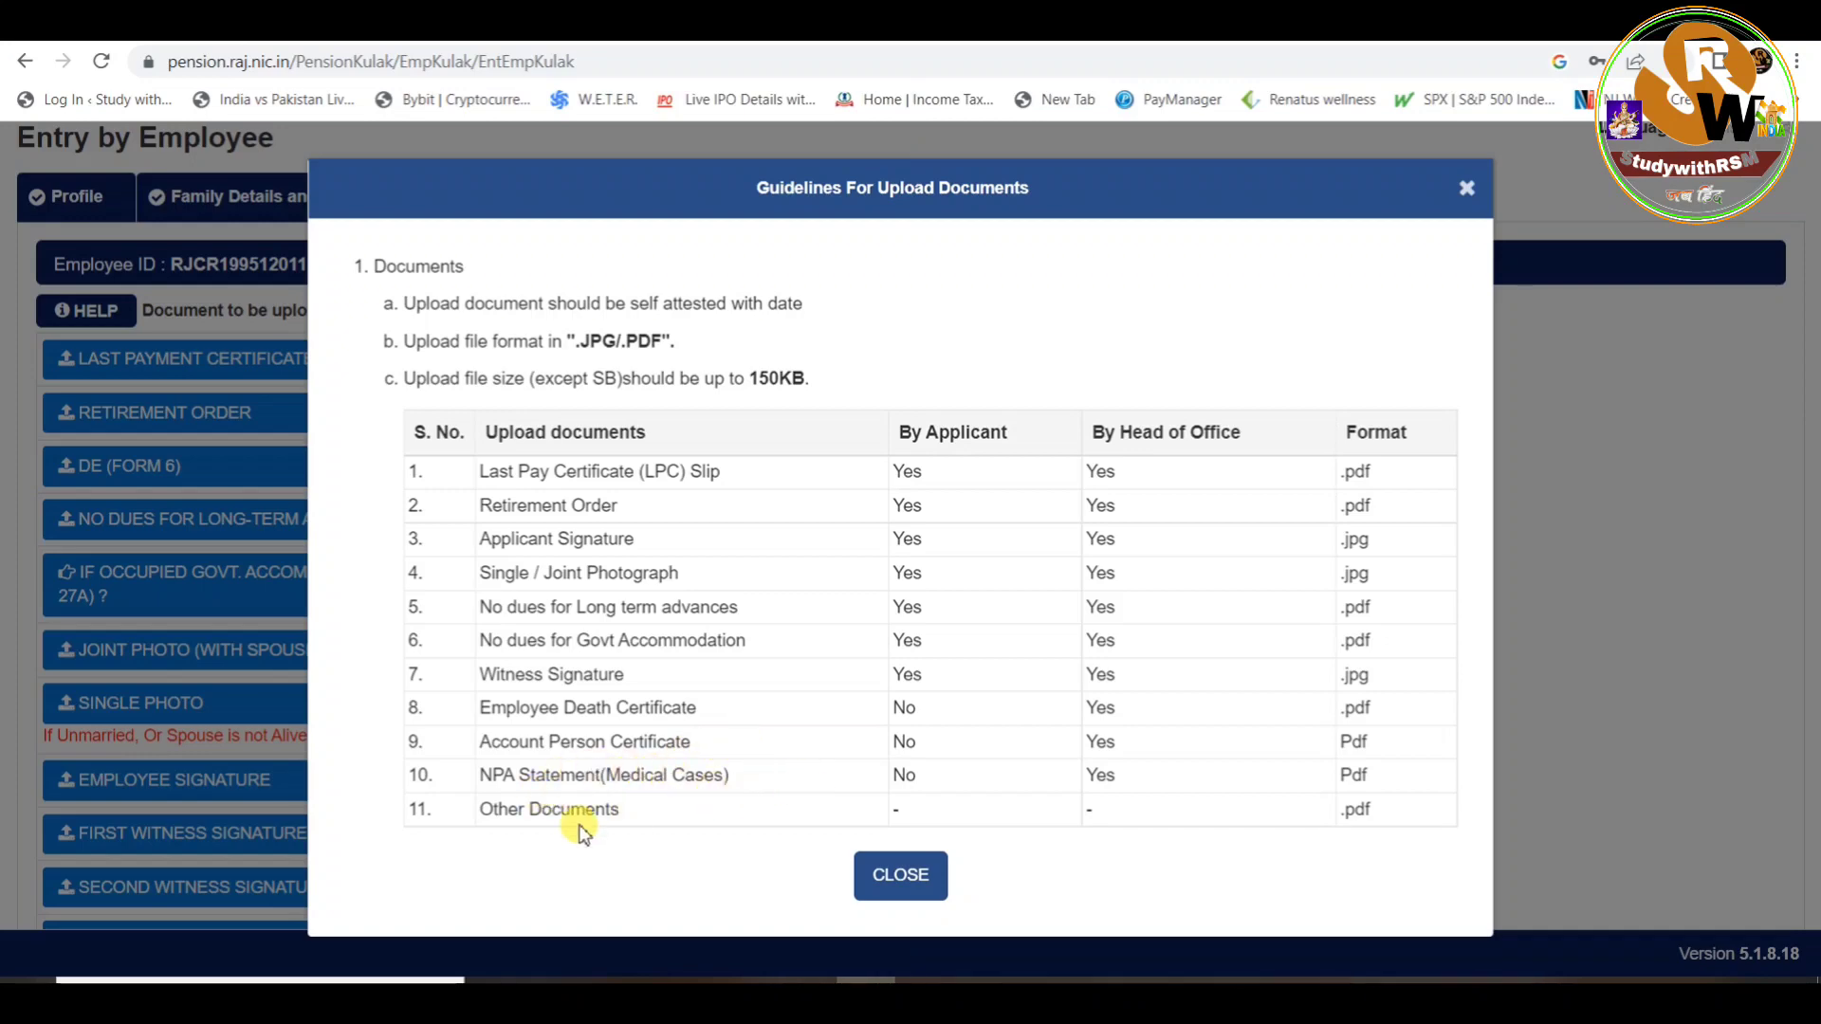
left_click(916, 880)
scroll(509, 809, "down", 3)
scroll(469, 777, "up", 2)
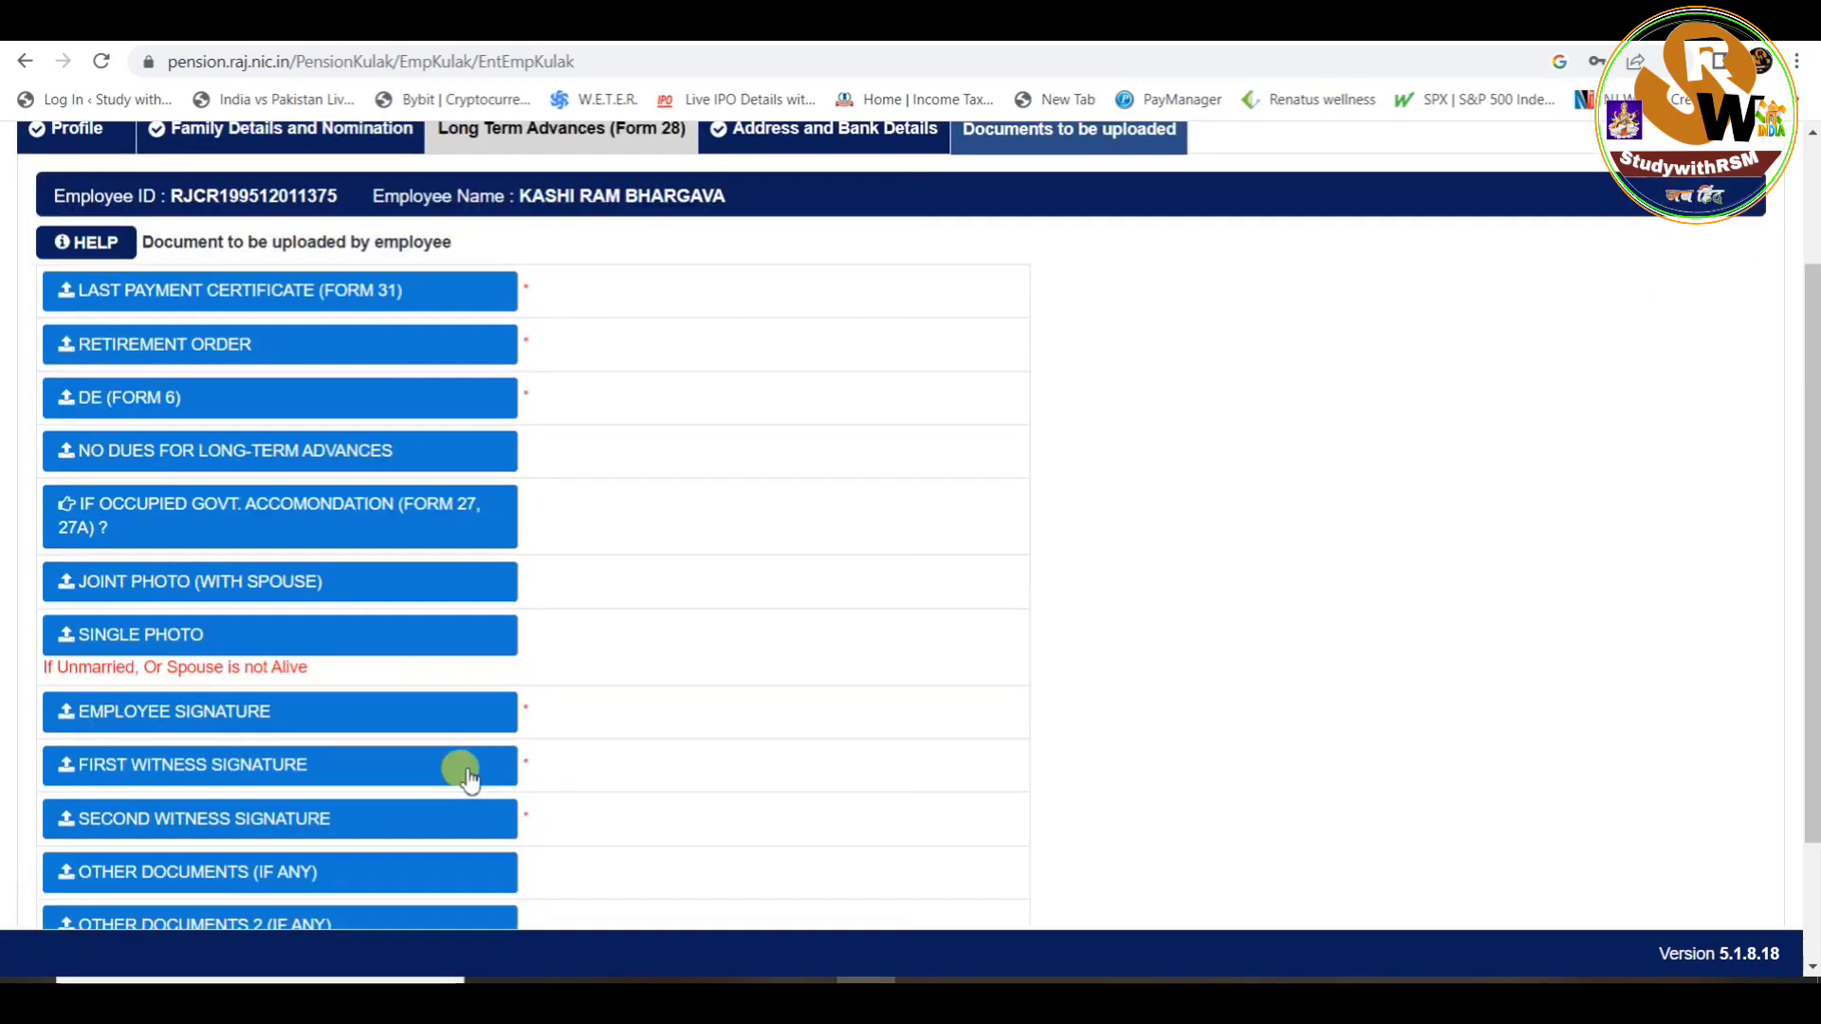
scroll(465, 759, "up", 2)
scroll(459, 755, "down", 4)
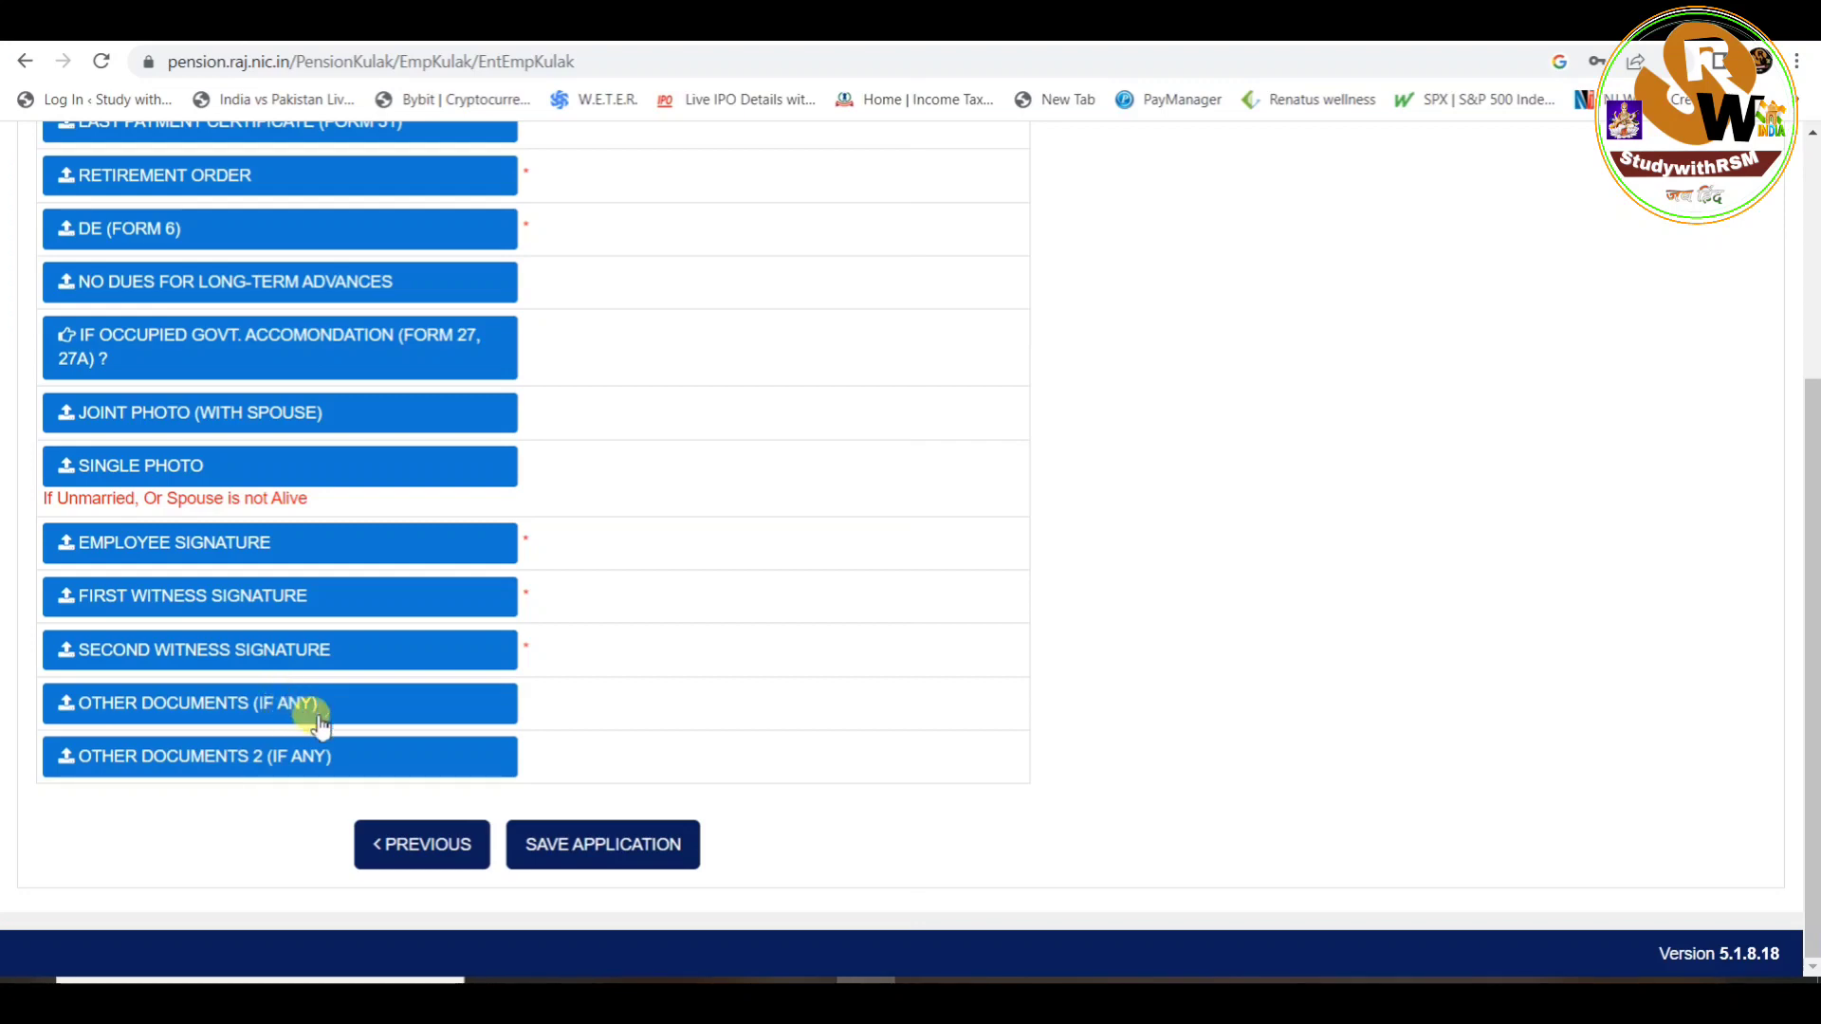
scroll(305, 651, "up", 4)
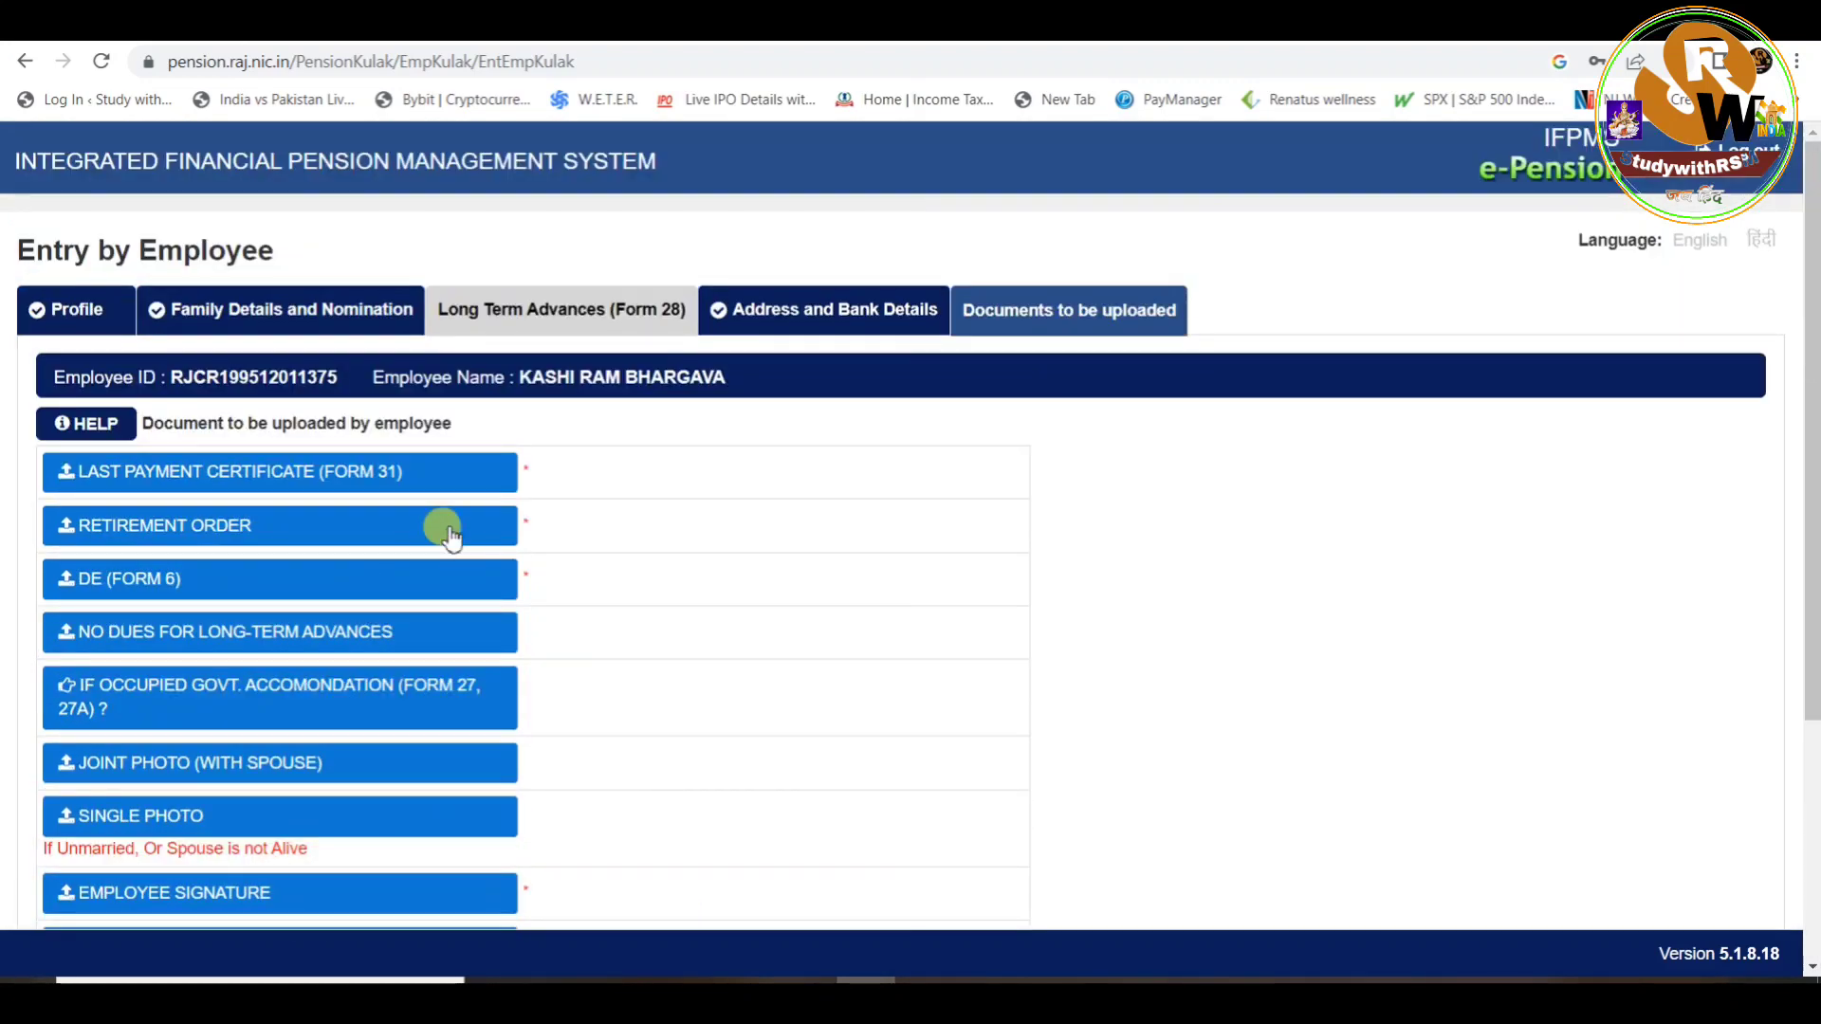
Check the file selection for the Last Payment Certificate (Form 31) and close it without choosing a file
left_click(224, 482)
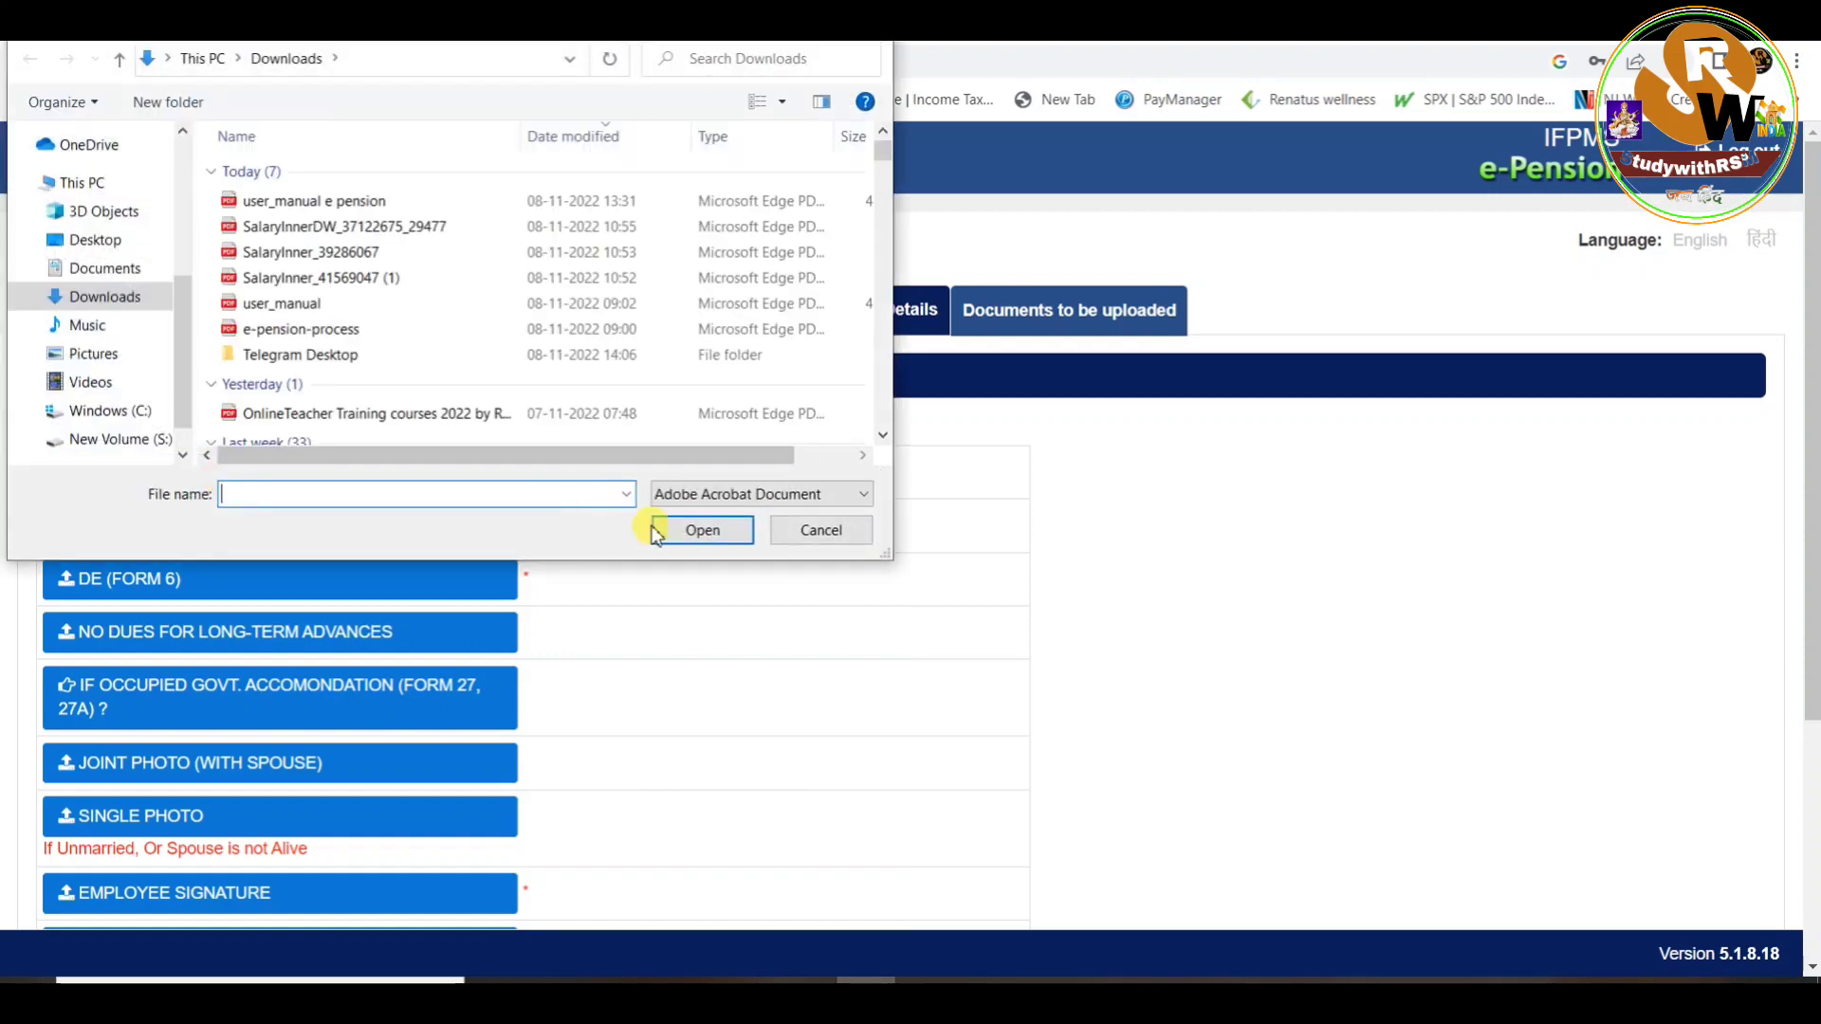
left_click(821, 532)
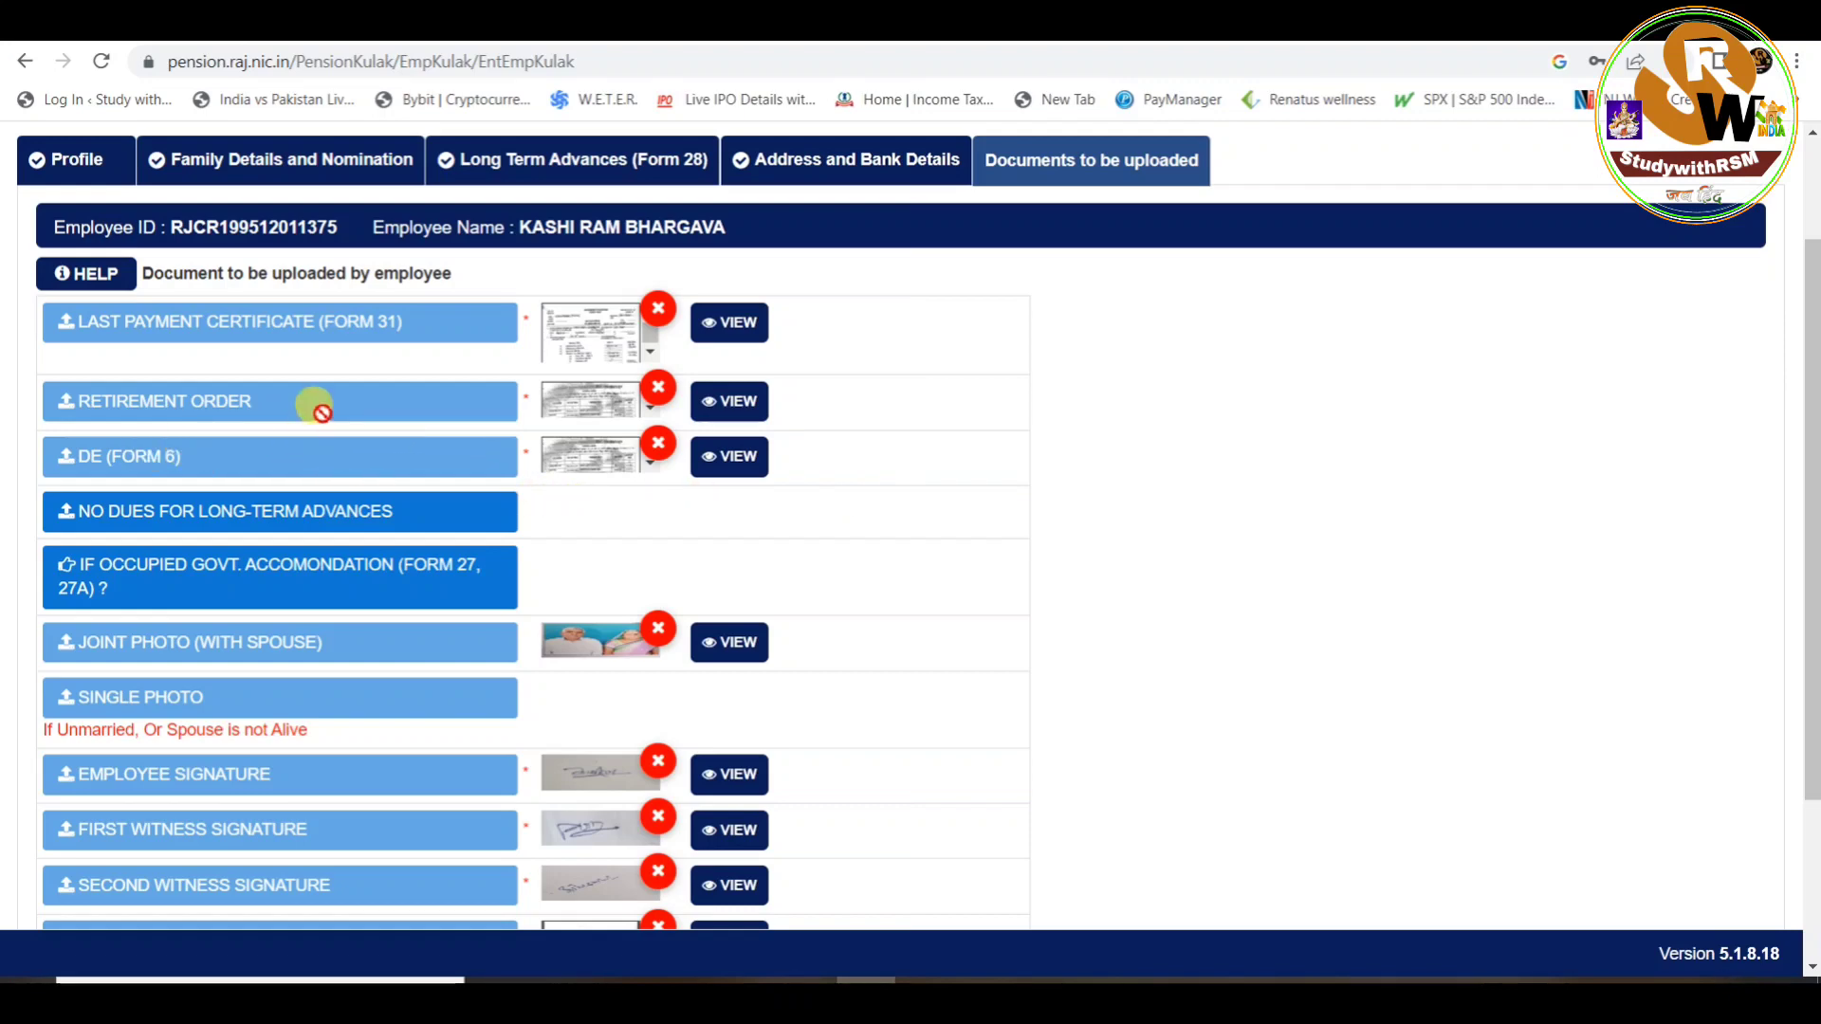
Check the guidelines for uploading documents again for file formats and sizes, then close them
scroll(362, 332, "up", 1)
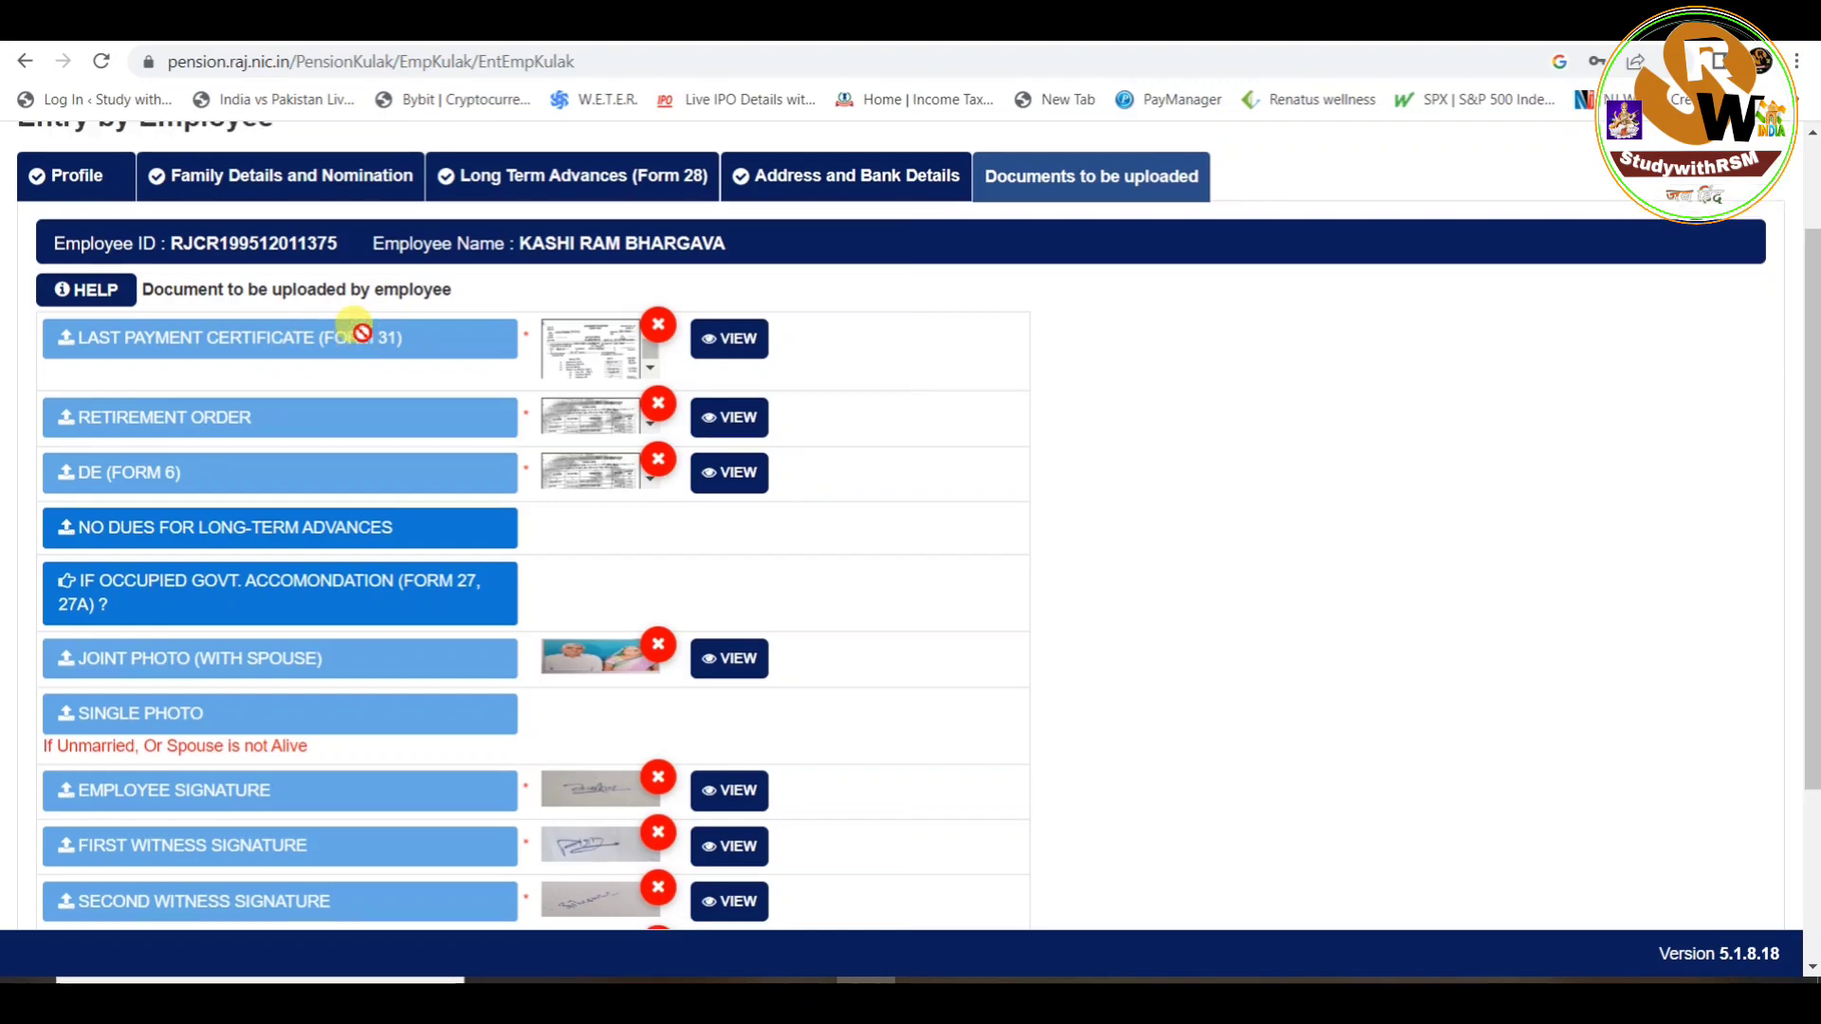
left_click(80, 391)
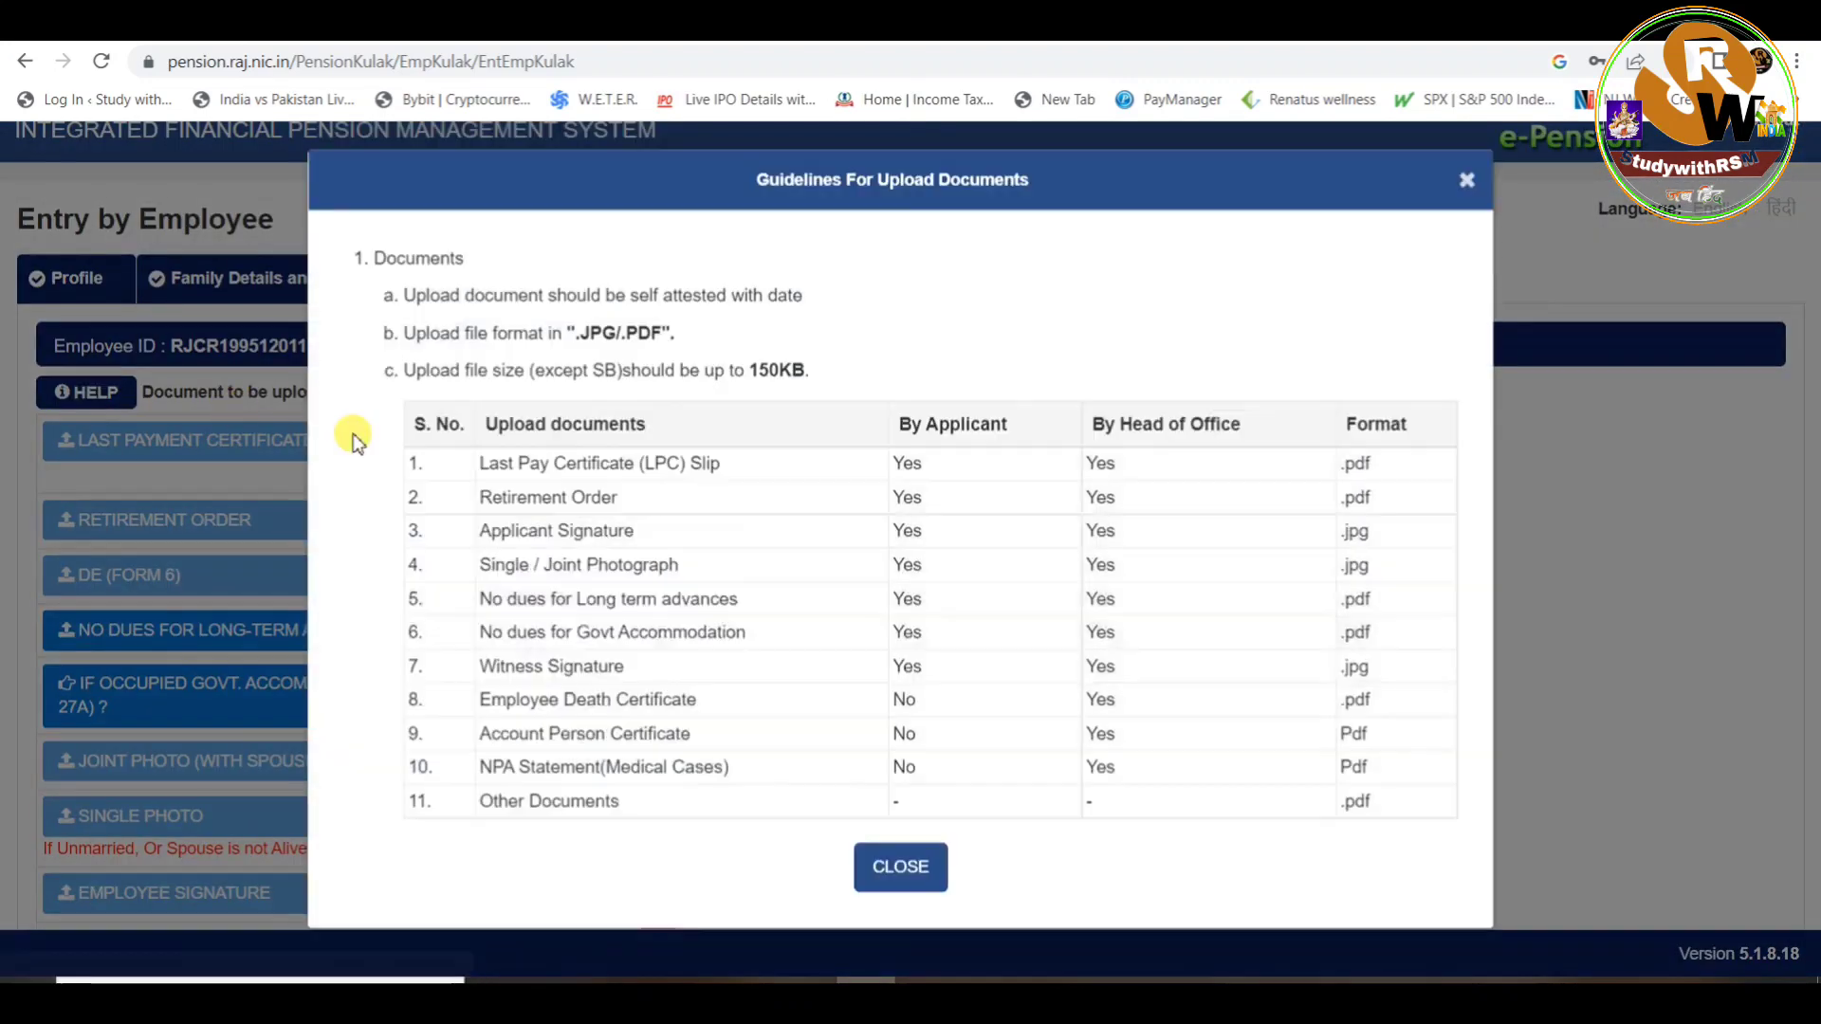
left_click(1458, 191)
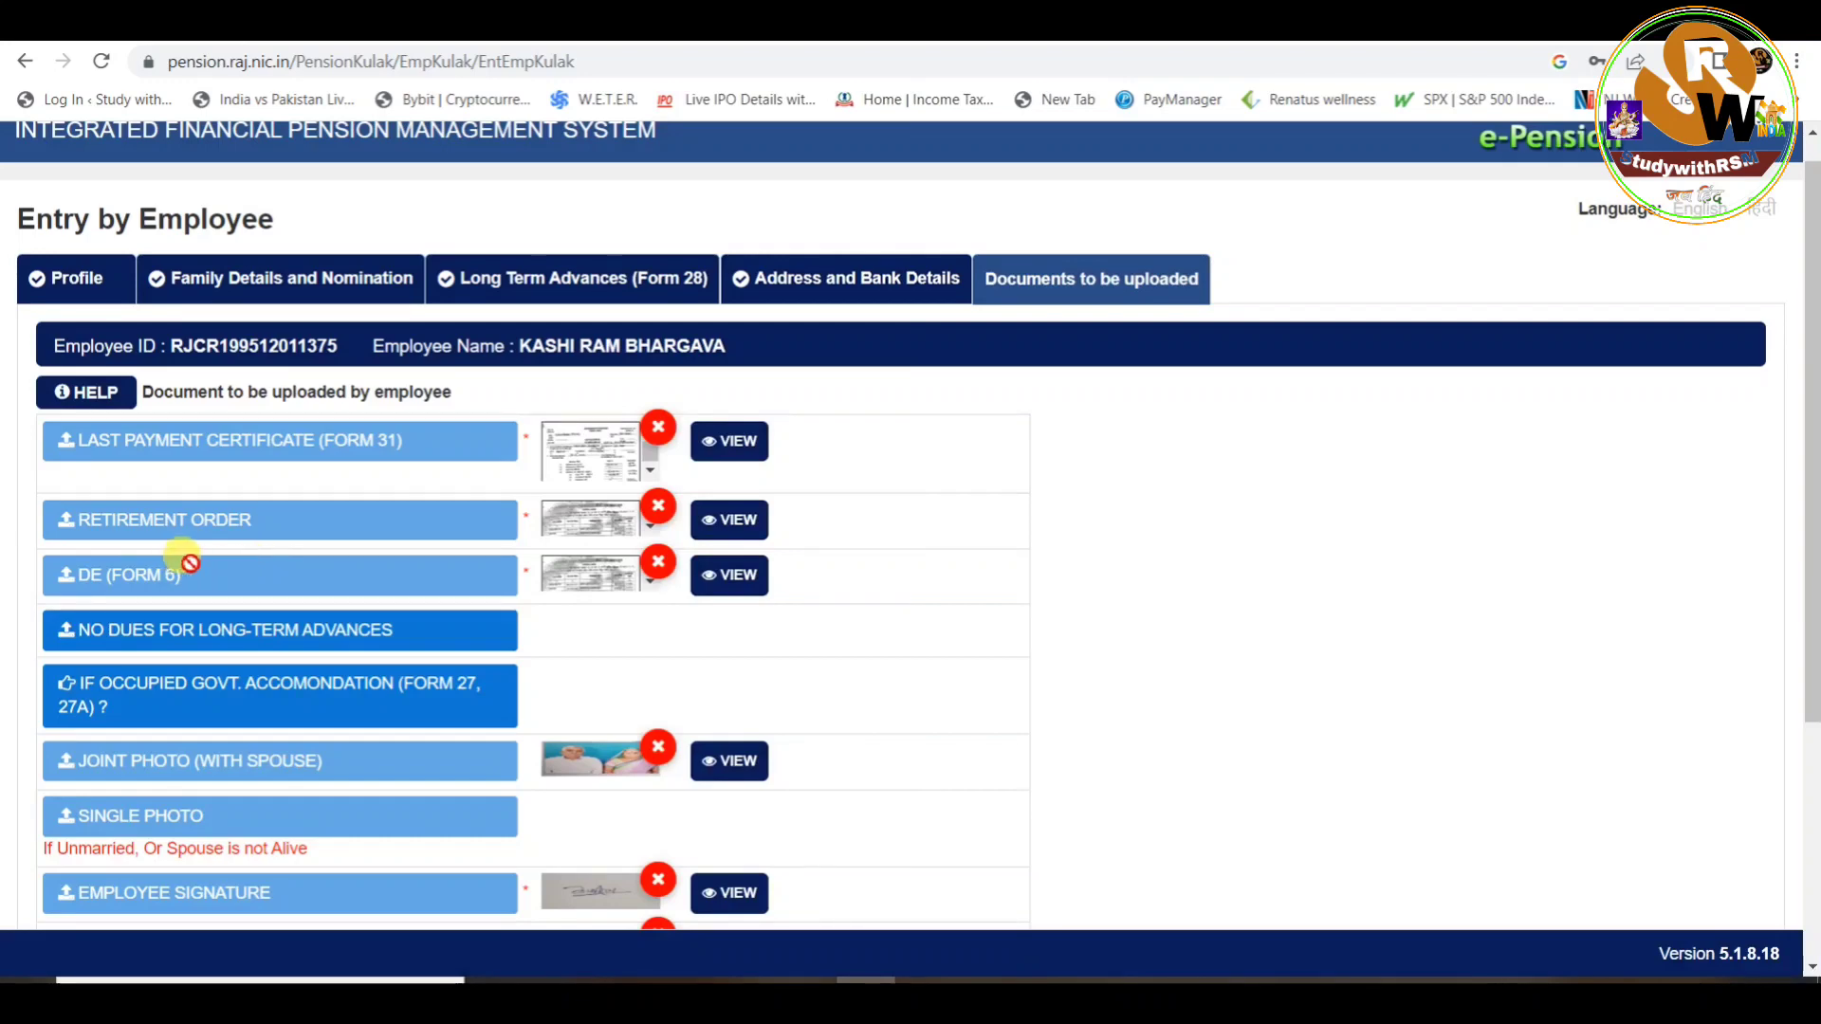
Check the file selection for Other Documents 2 and close it without choosing a file
scroll(194, 559, "down", 3)
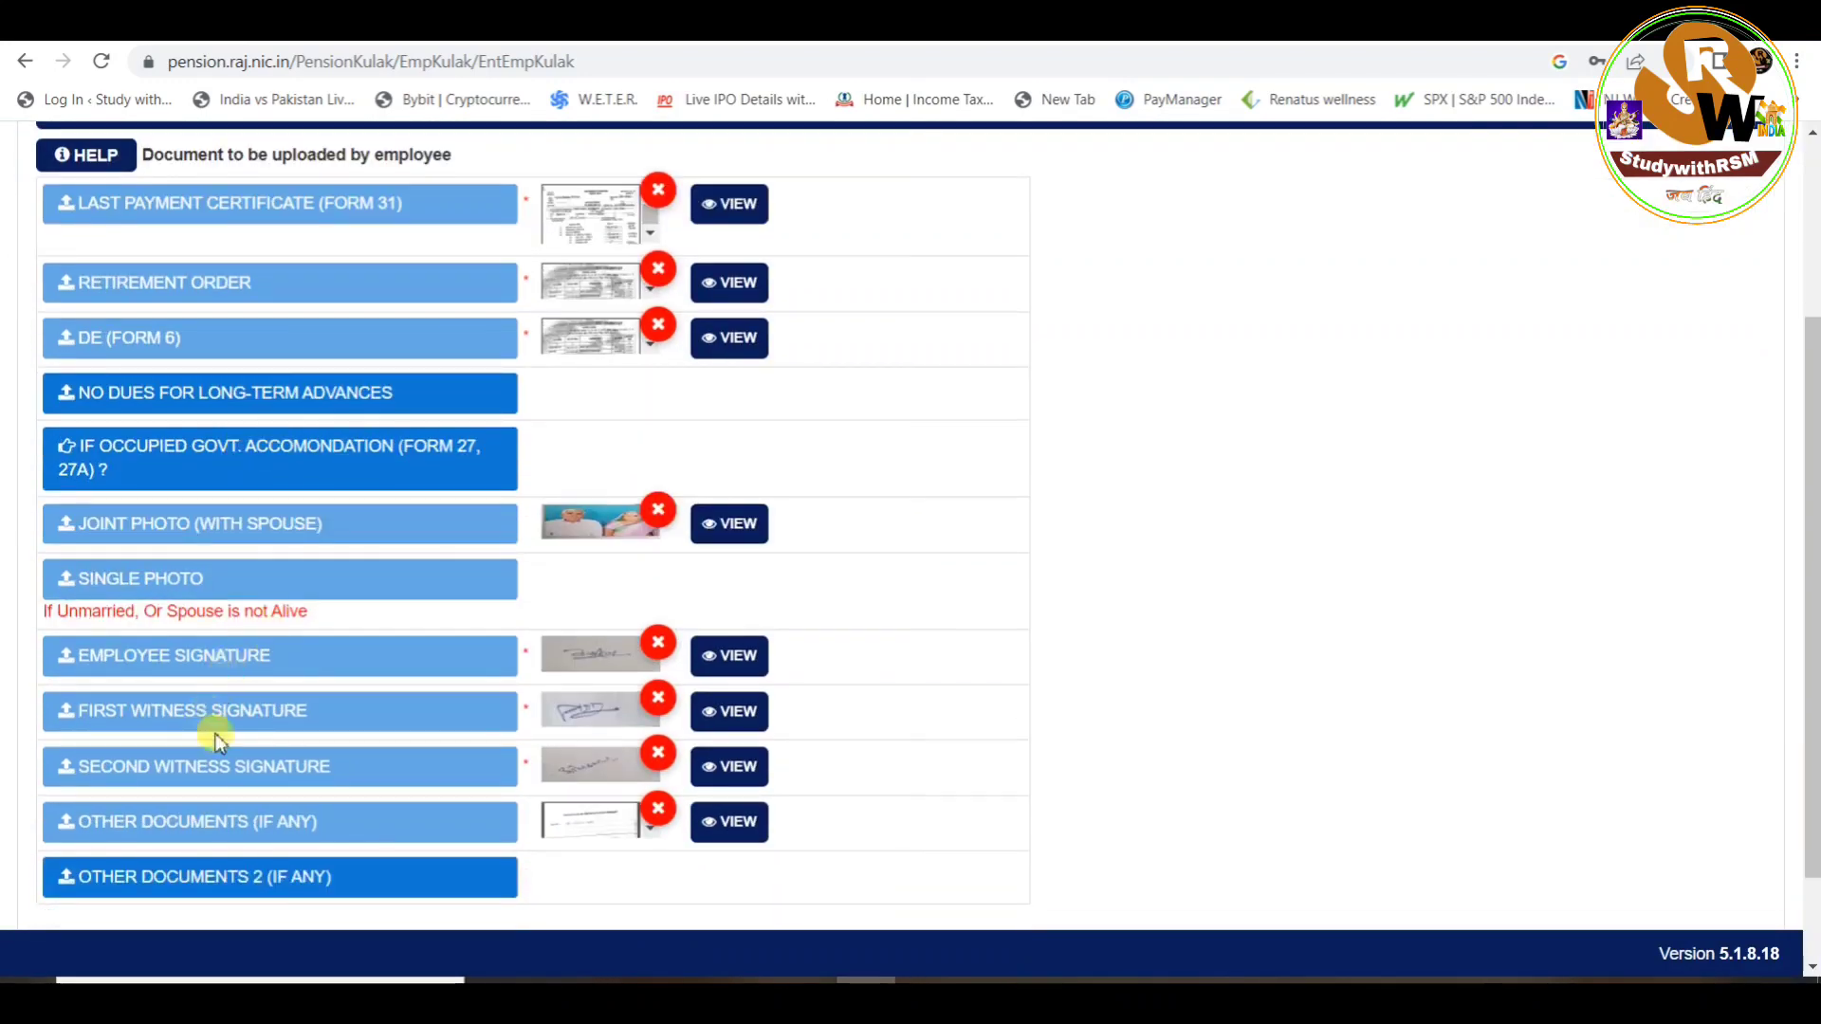
scroll(216, 740, "down", 1)
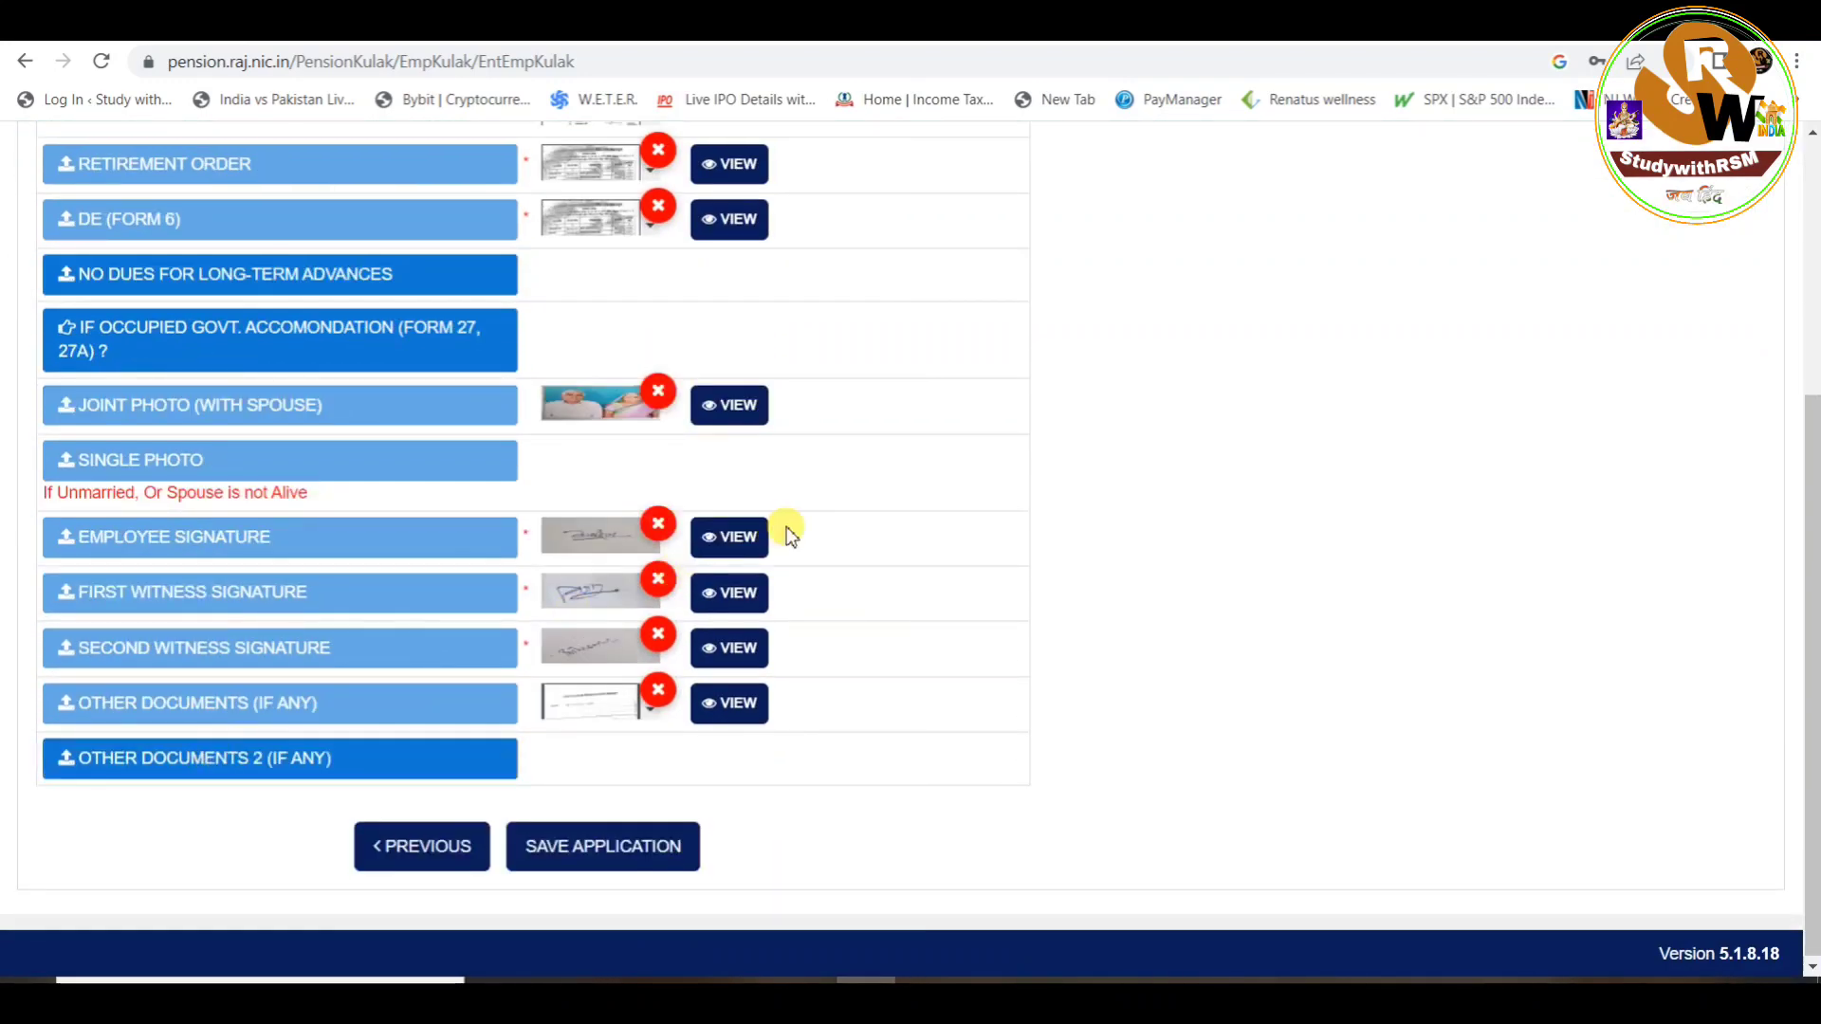
left_click(344, 758)
left_click(829, 537)
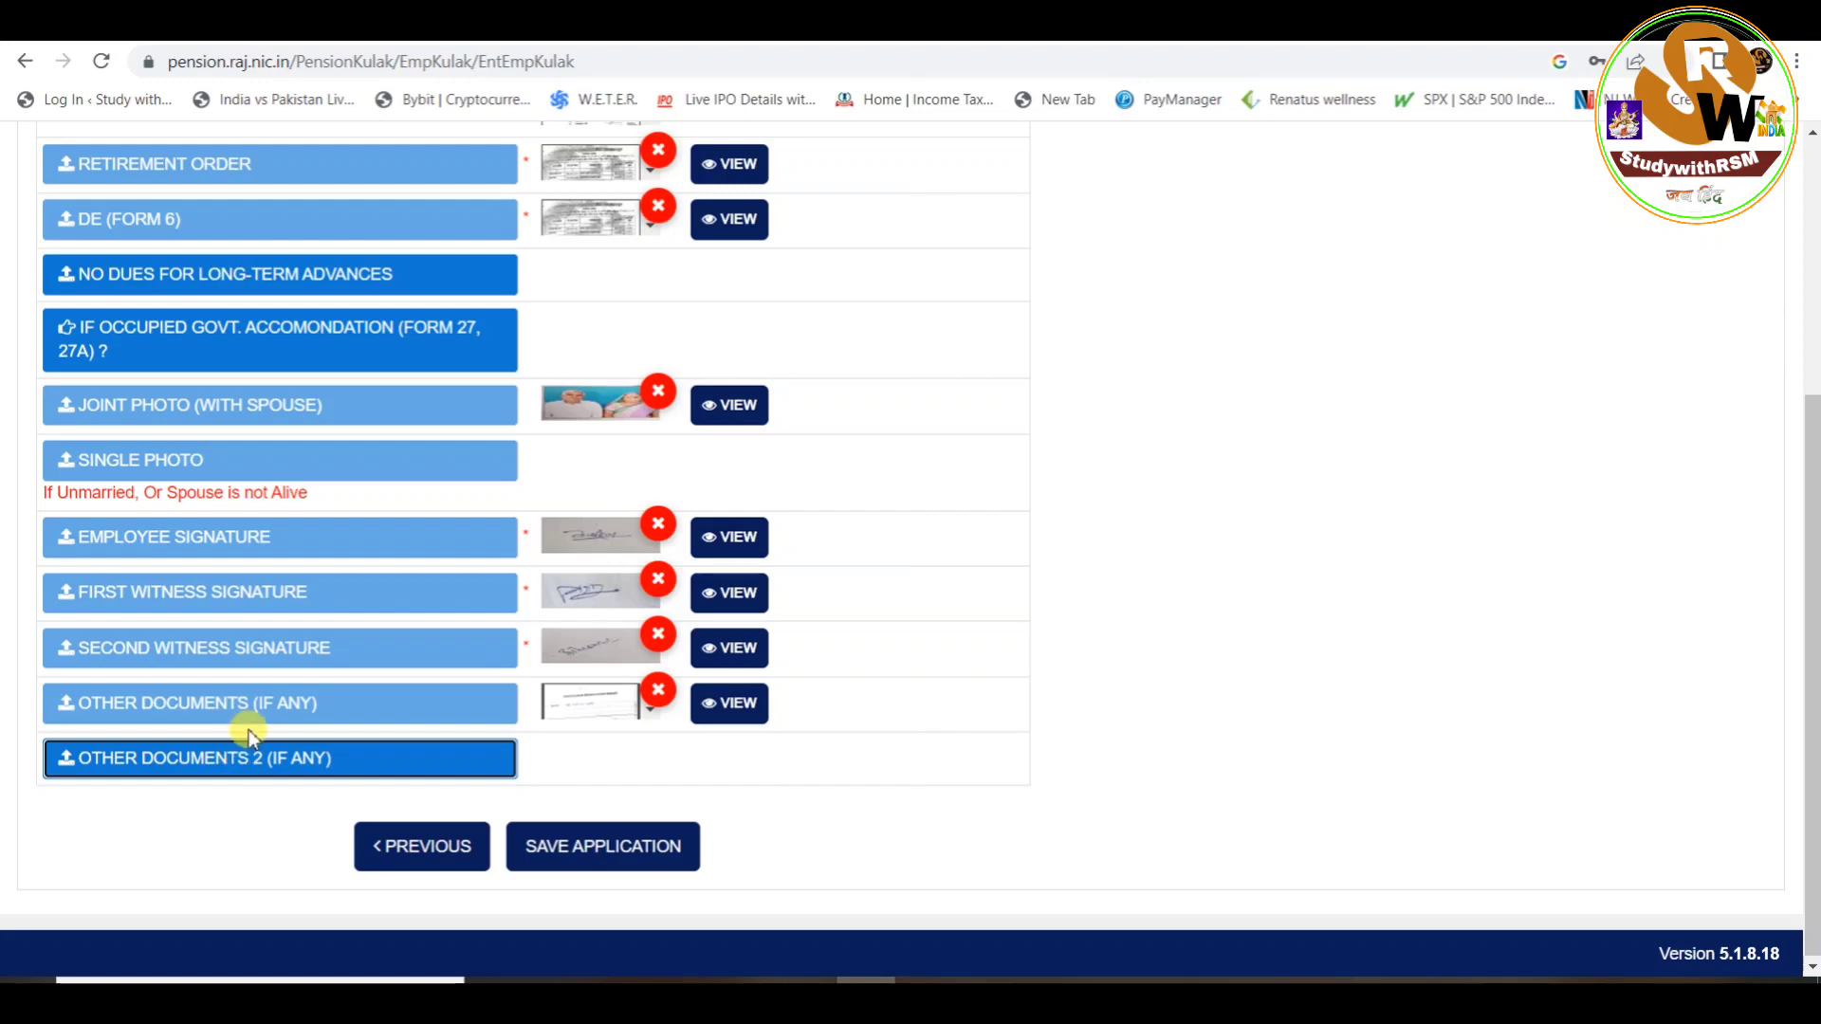
Preview the uploaded Last Payment Certificate (Form 31) and look over its contents
scroll(249, 731, "up", 3)
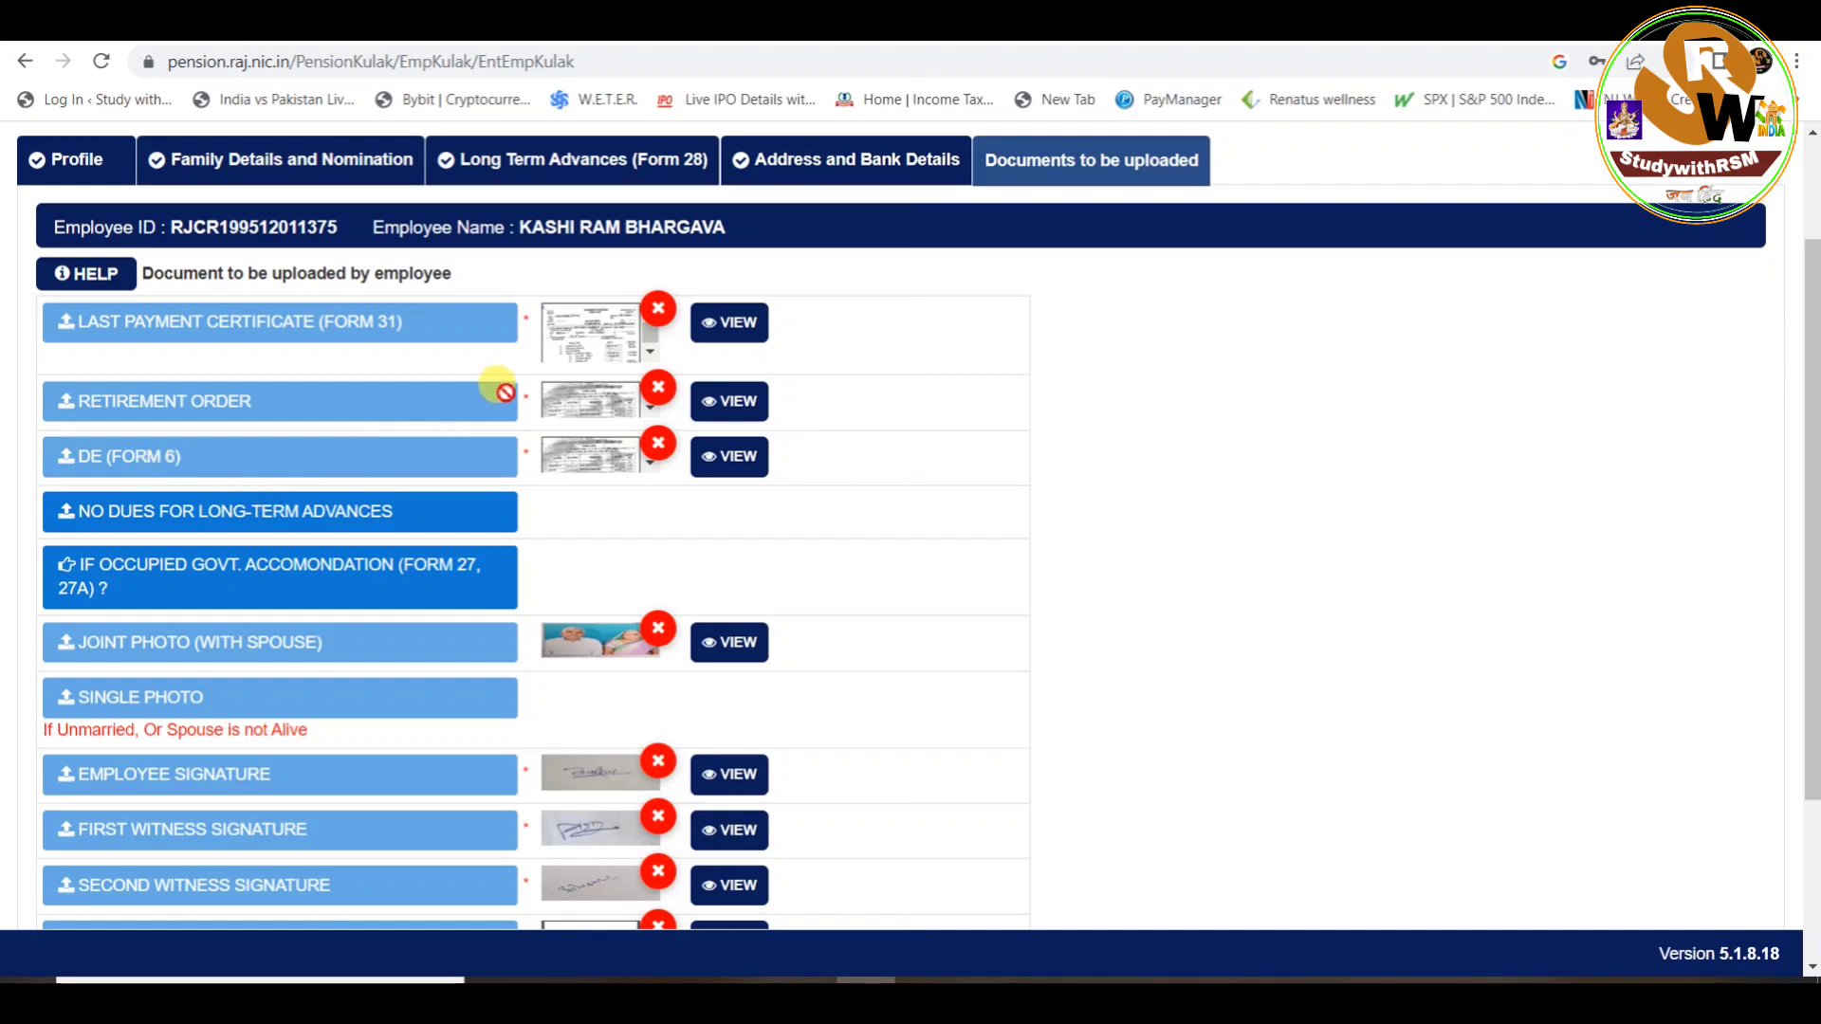
left_click(735, 325)
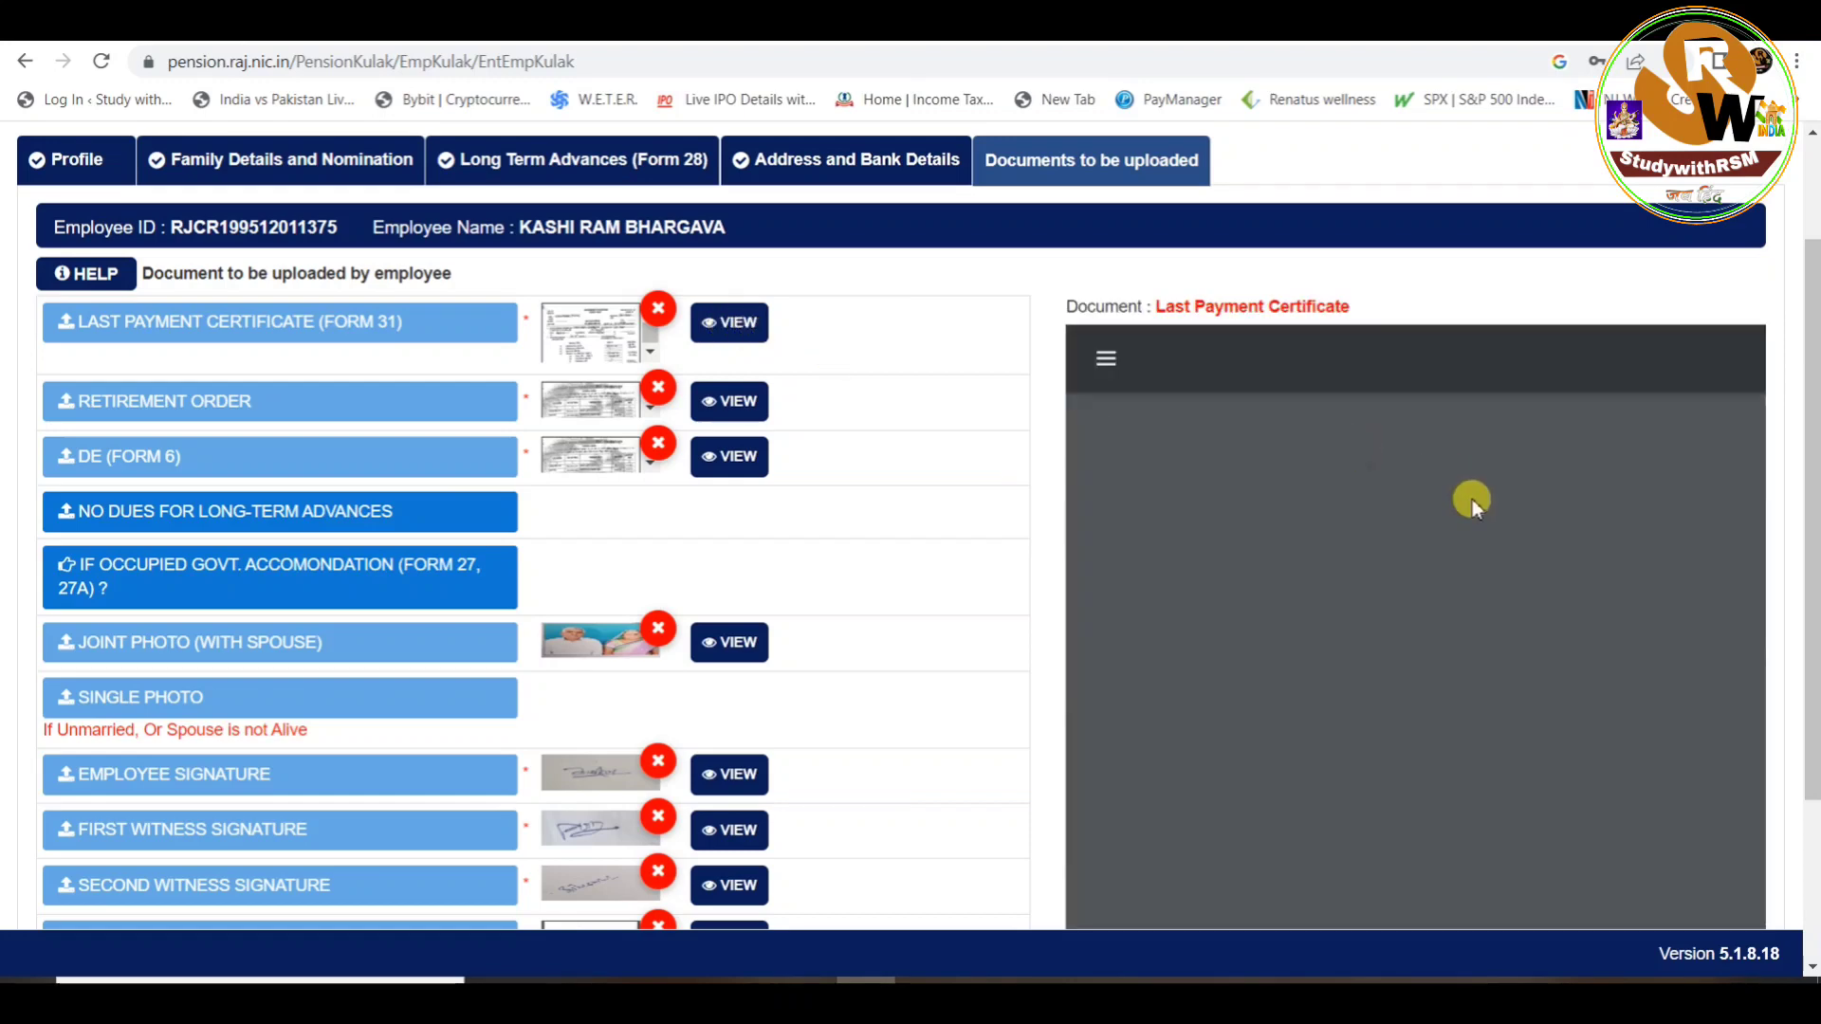
scroll(1262, 465, "down", 3)
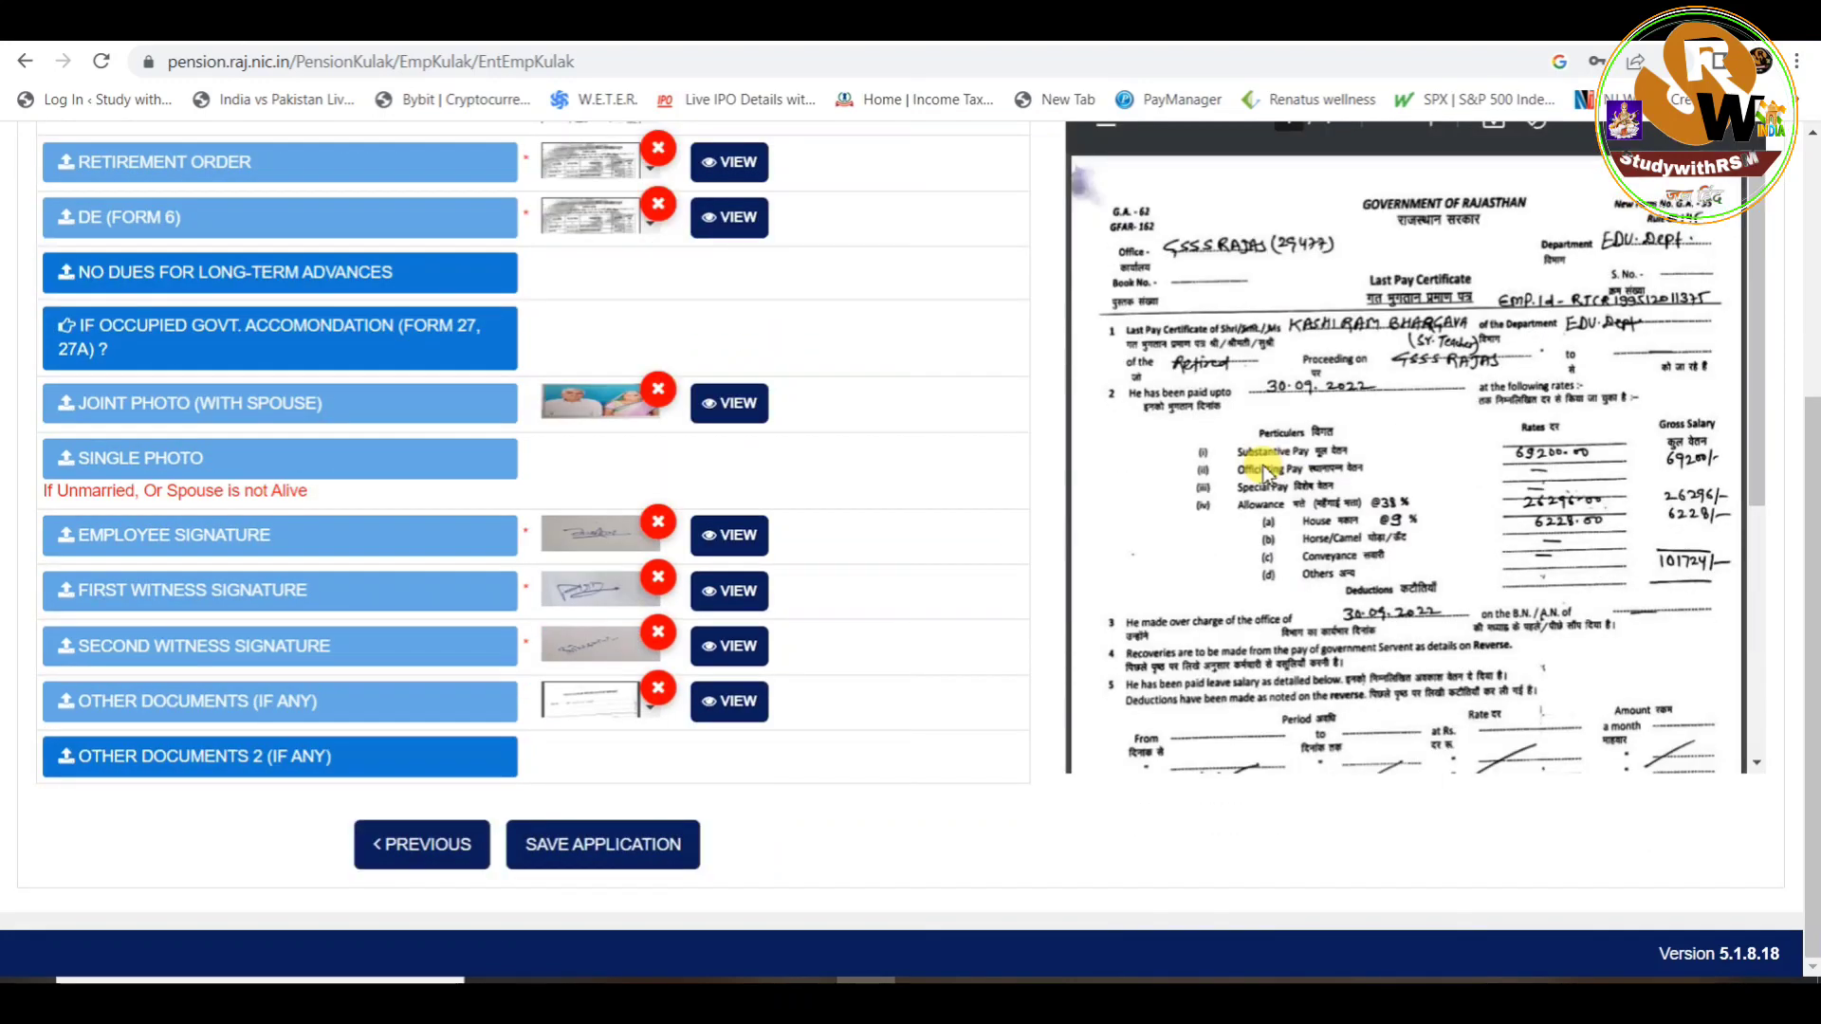
Check the file selection for No Dues for Long-Term Advances and close it without choosing a file
scroll(1264, 471, "up", 1)
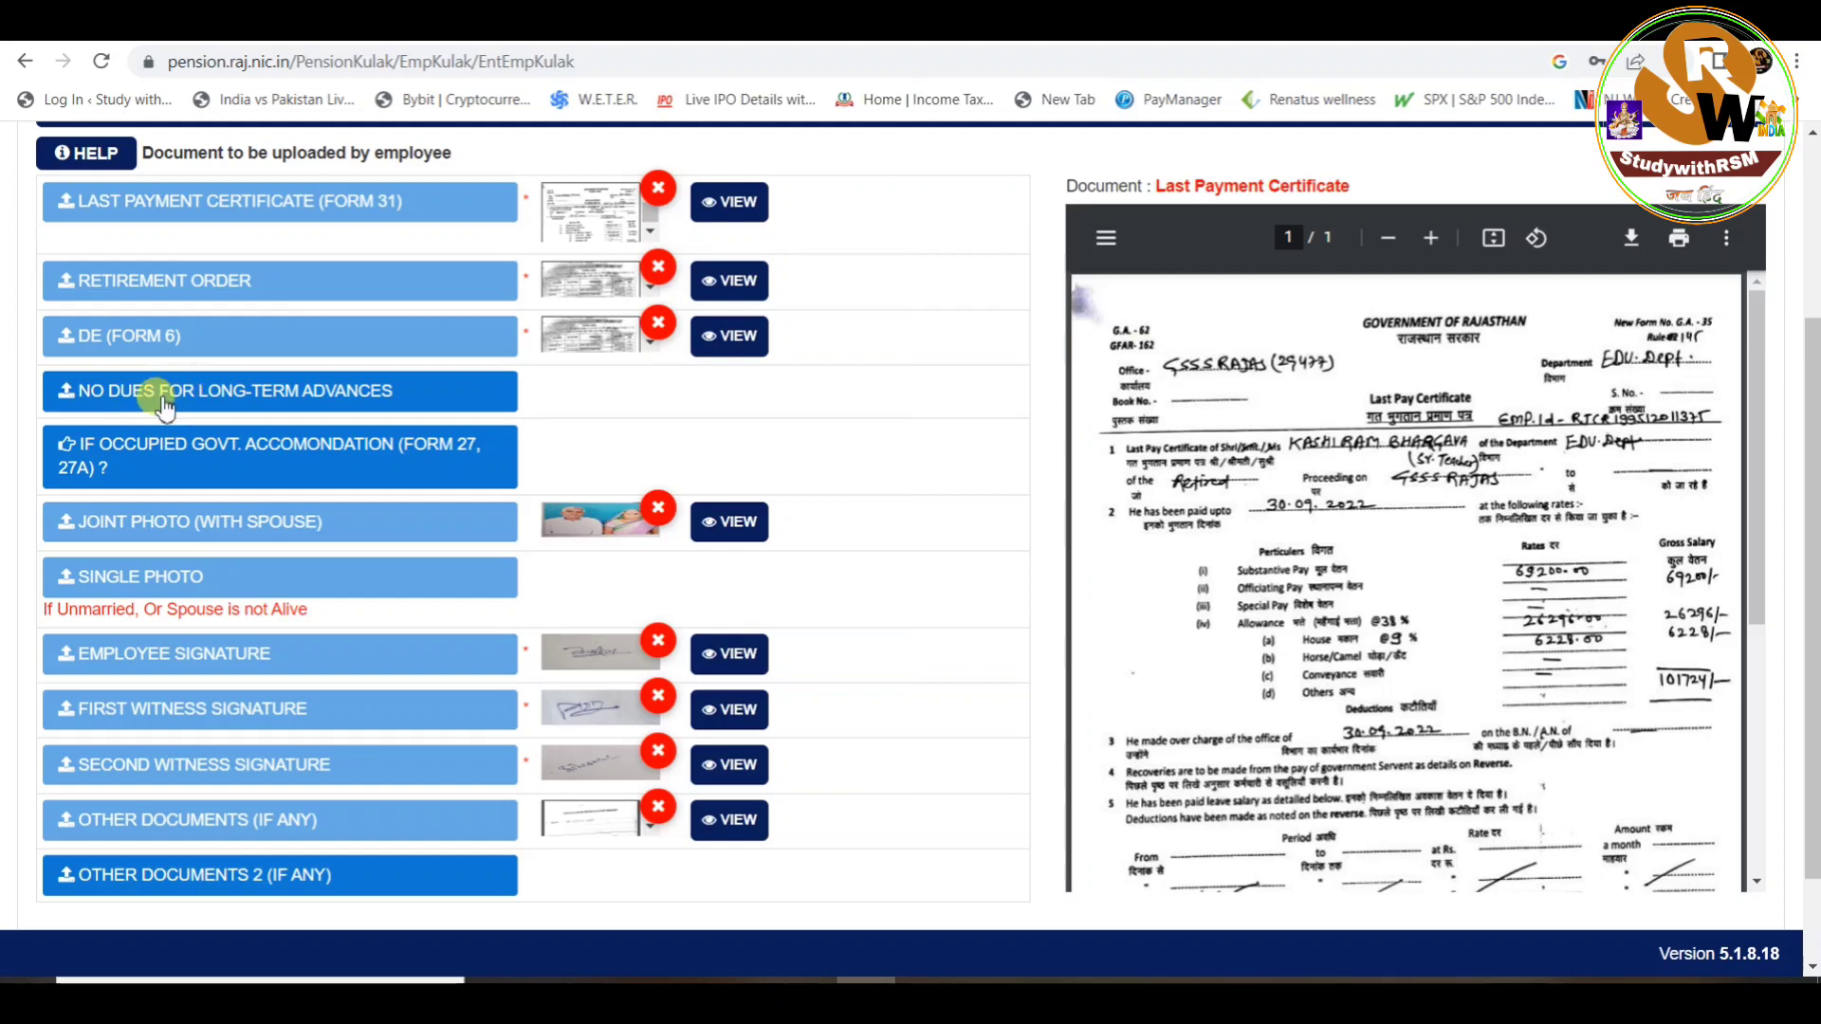
left_click(220, 403)
left_click(809, 526)
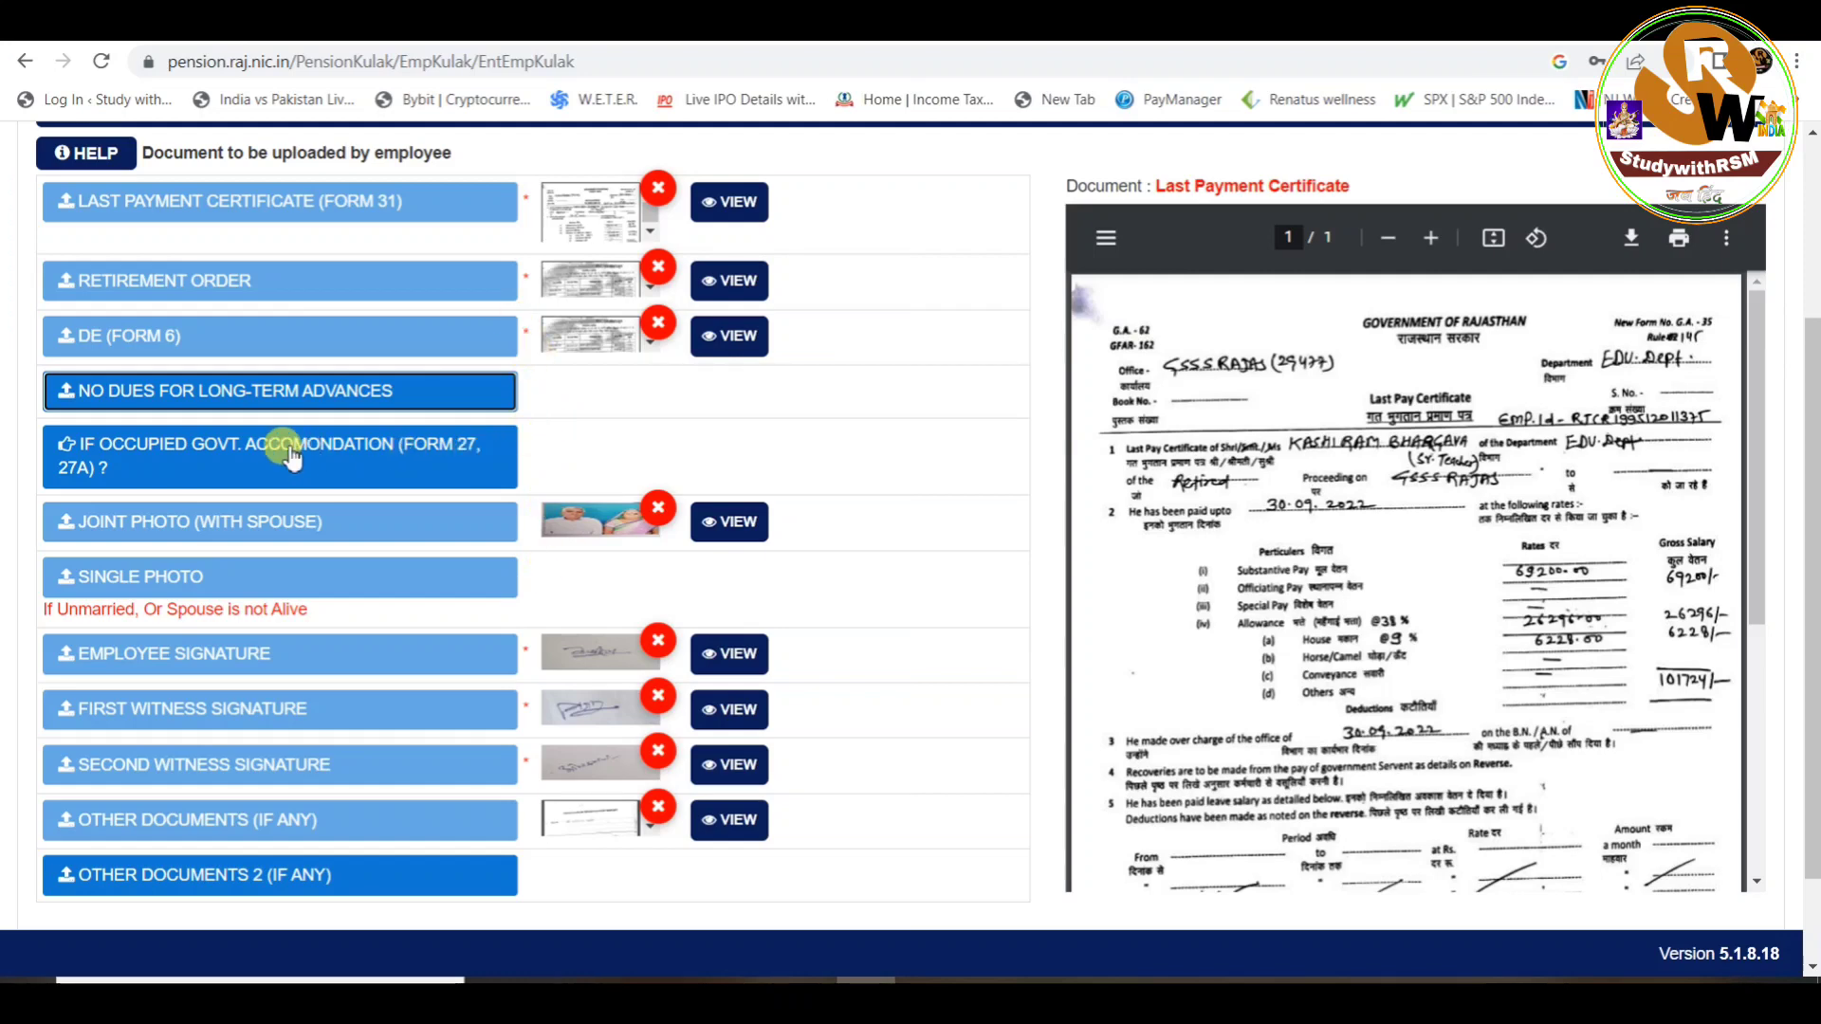
Declare no occupation of Government accommodation, no possession of rental furniture and no dues for either, and answer No to uploading the accommodation form
left_click(162, 463)
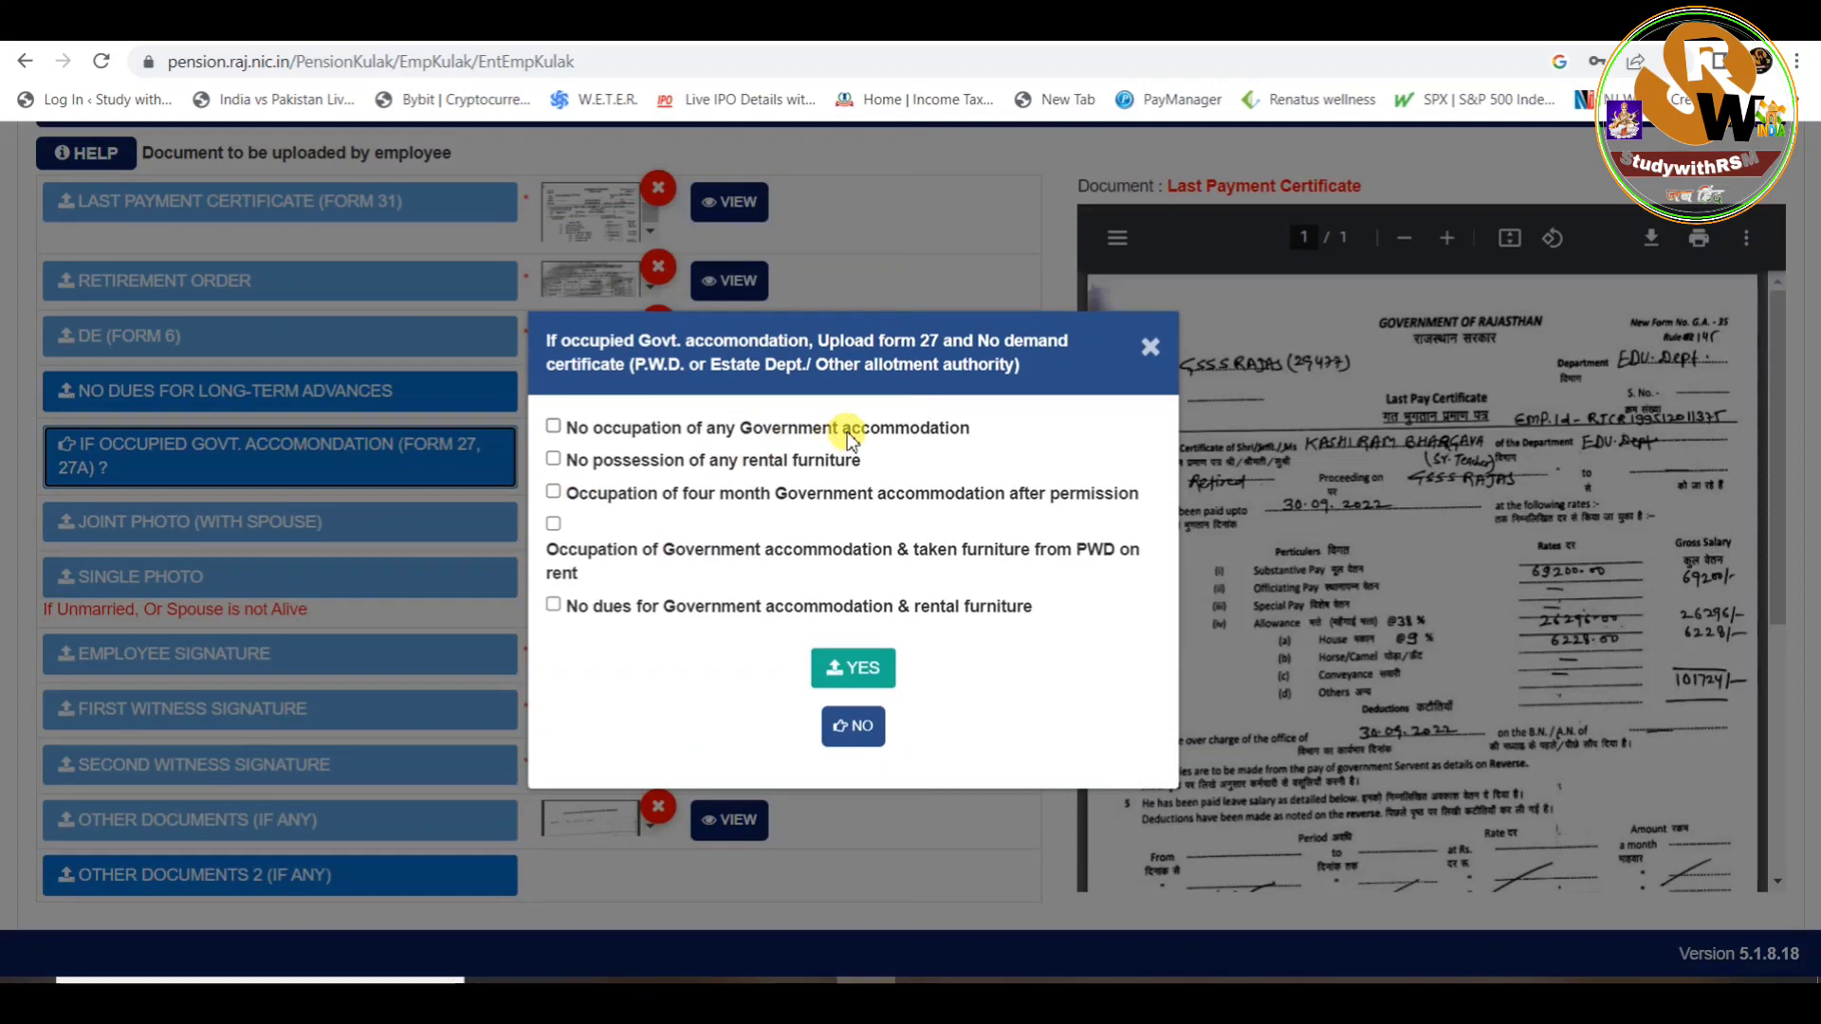
left_click(553, 427)
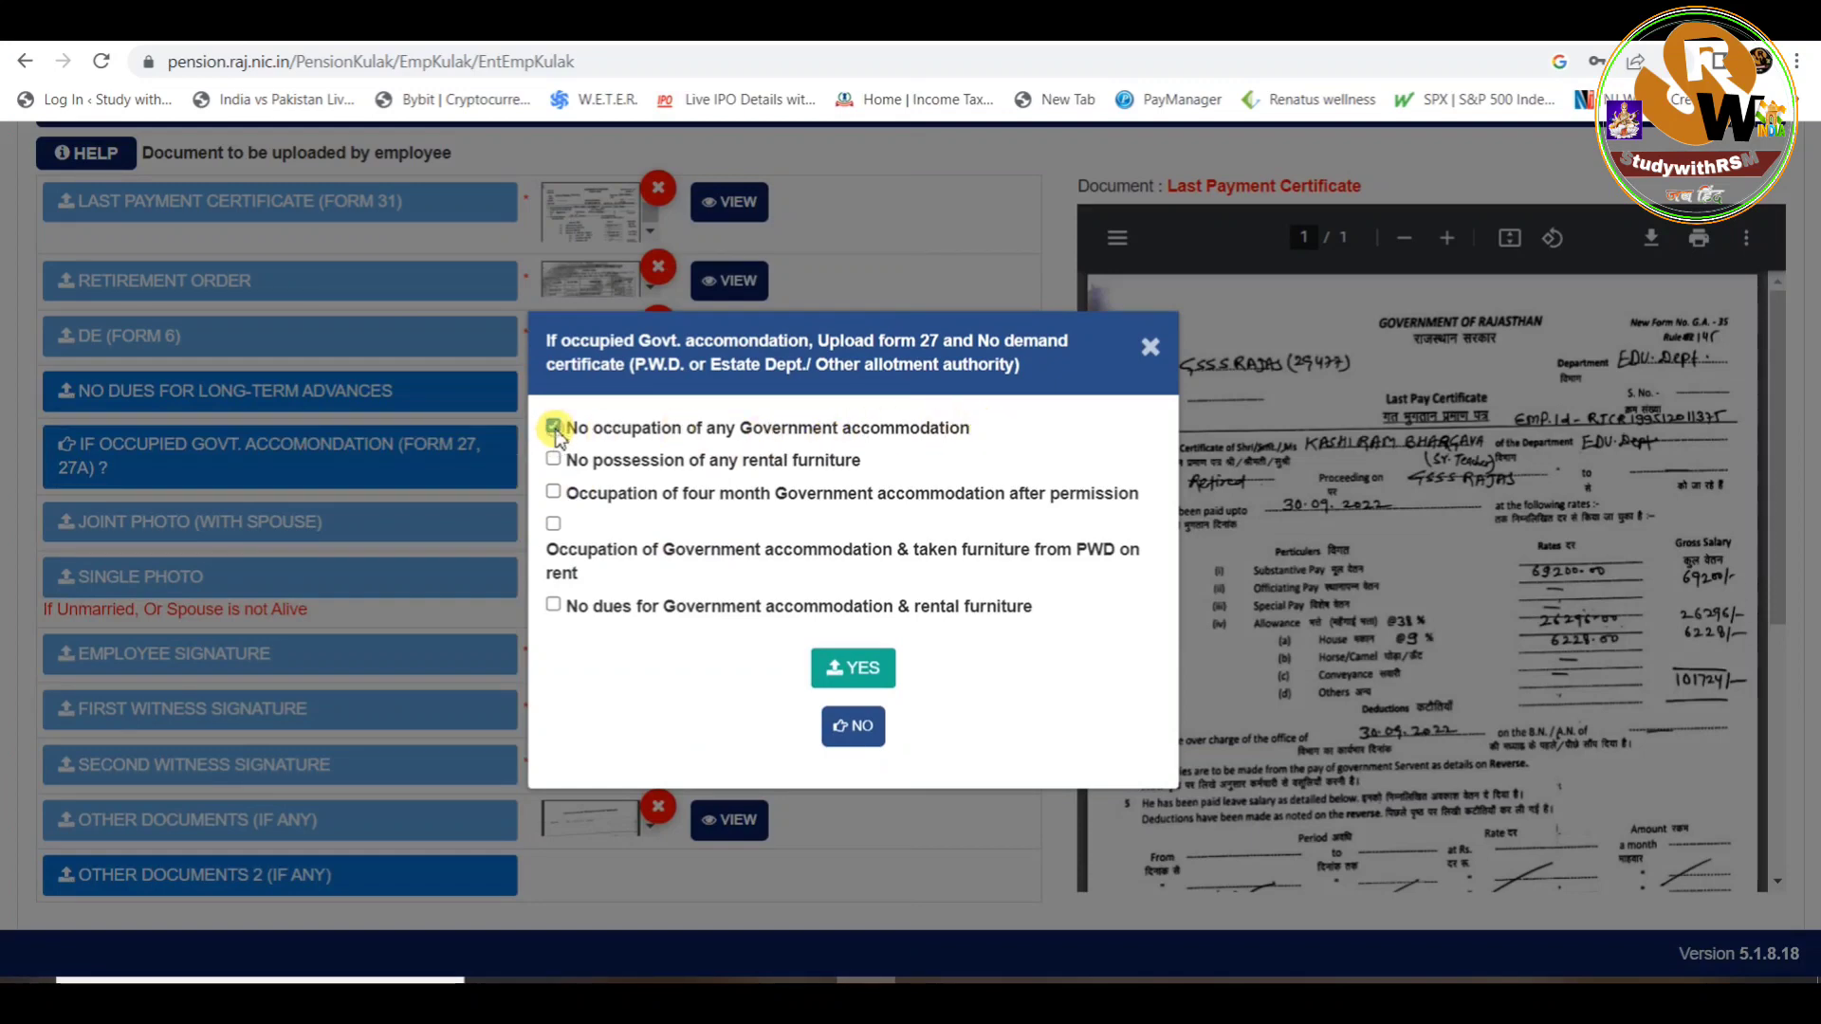
left_click(554, 460)
left_click(554, 606)
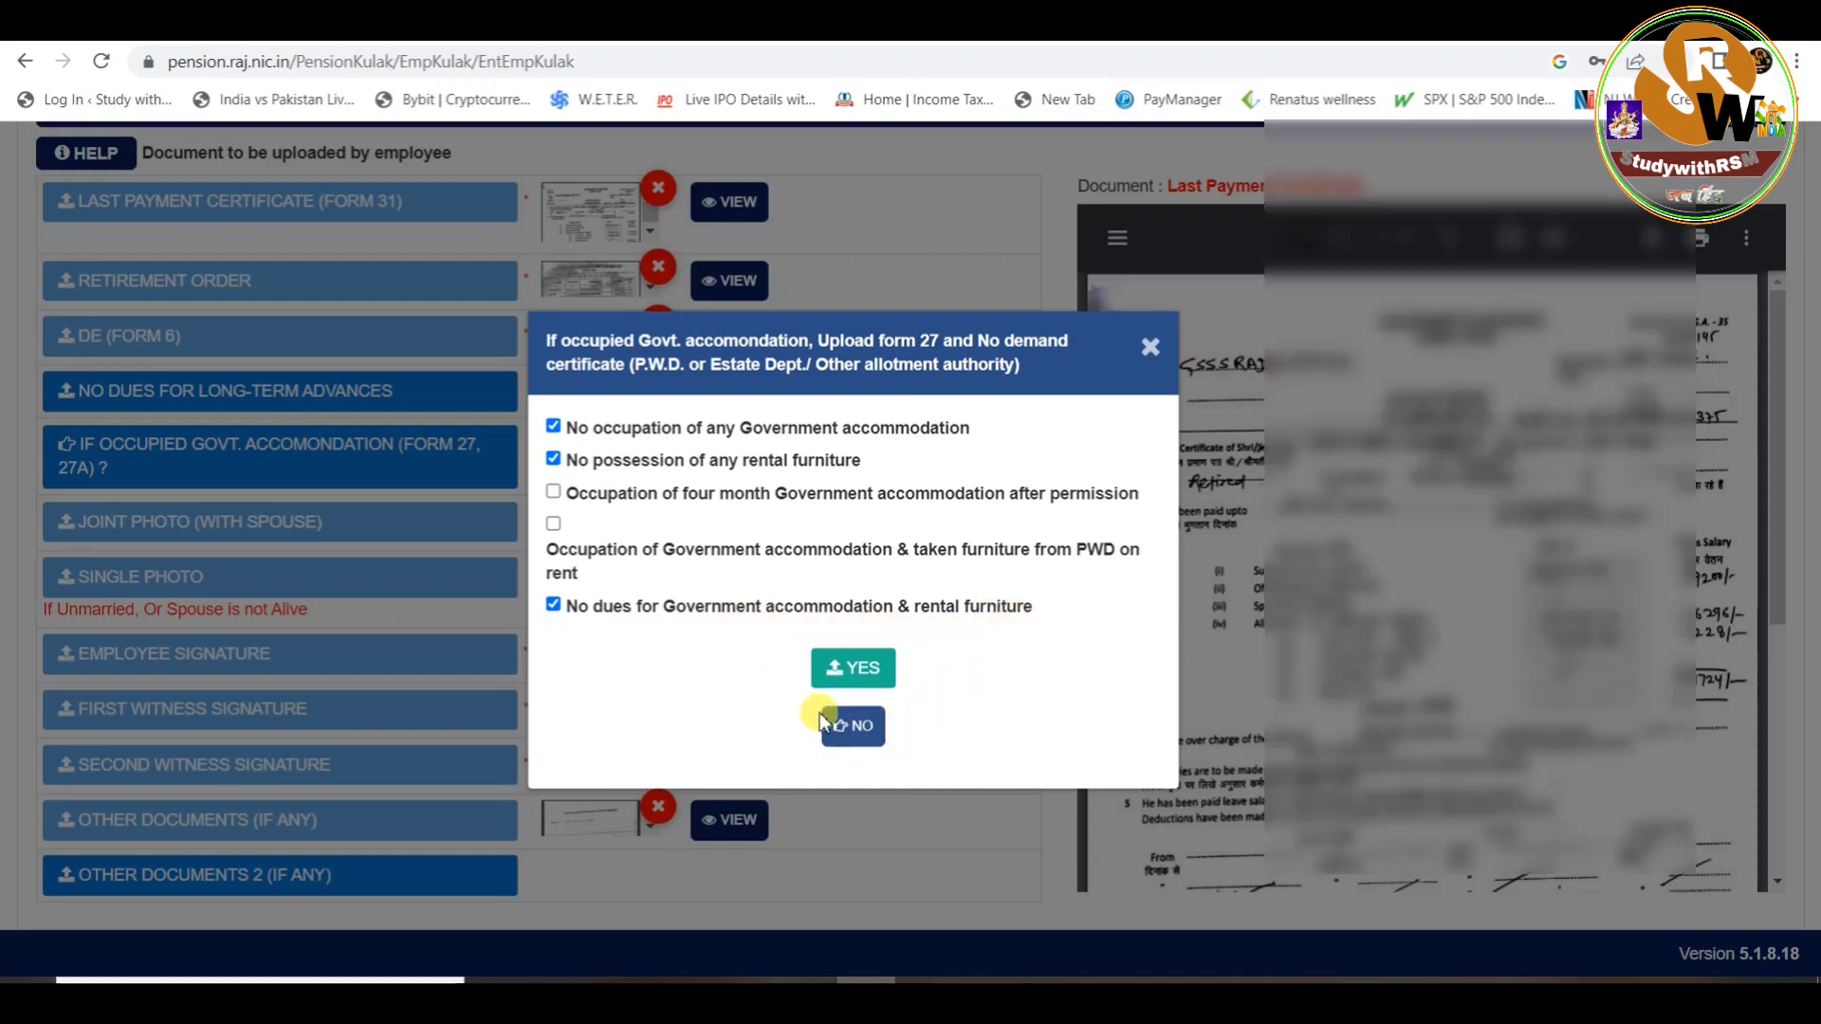
left_click(851, 726)
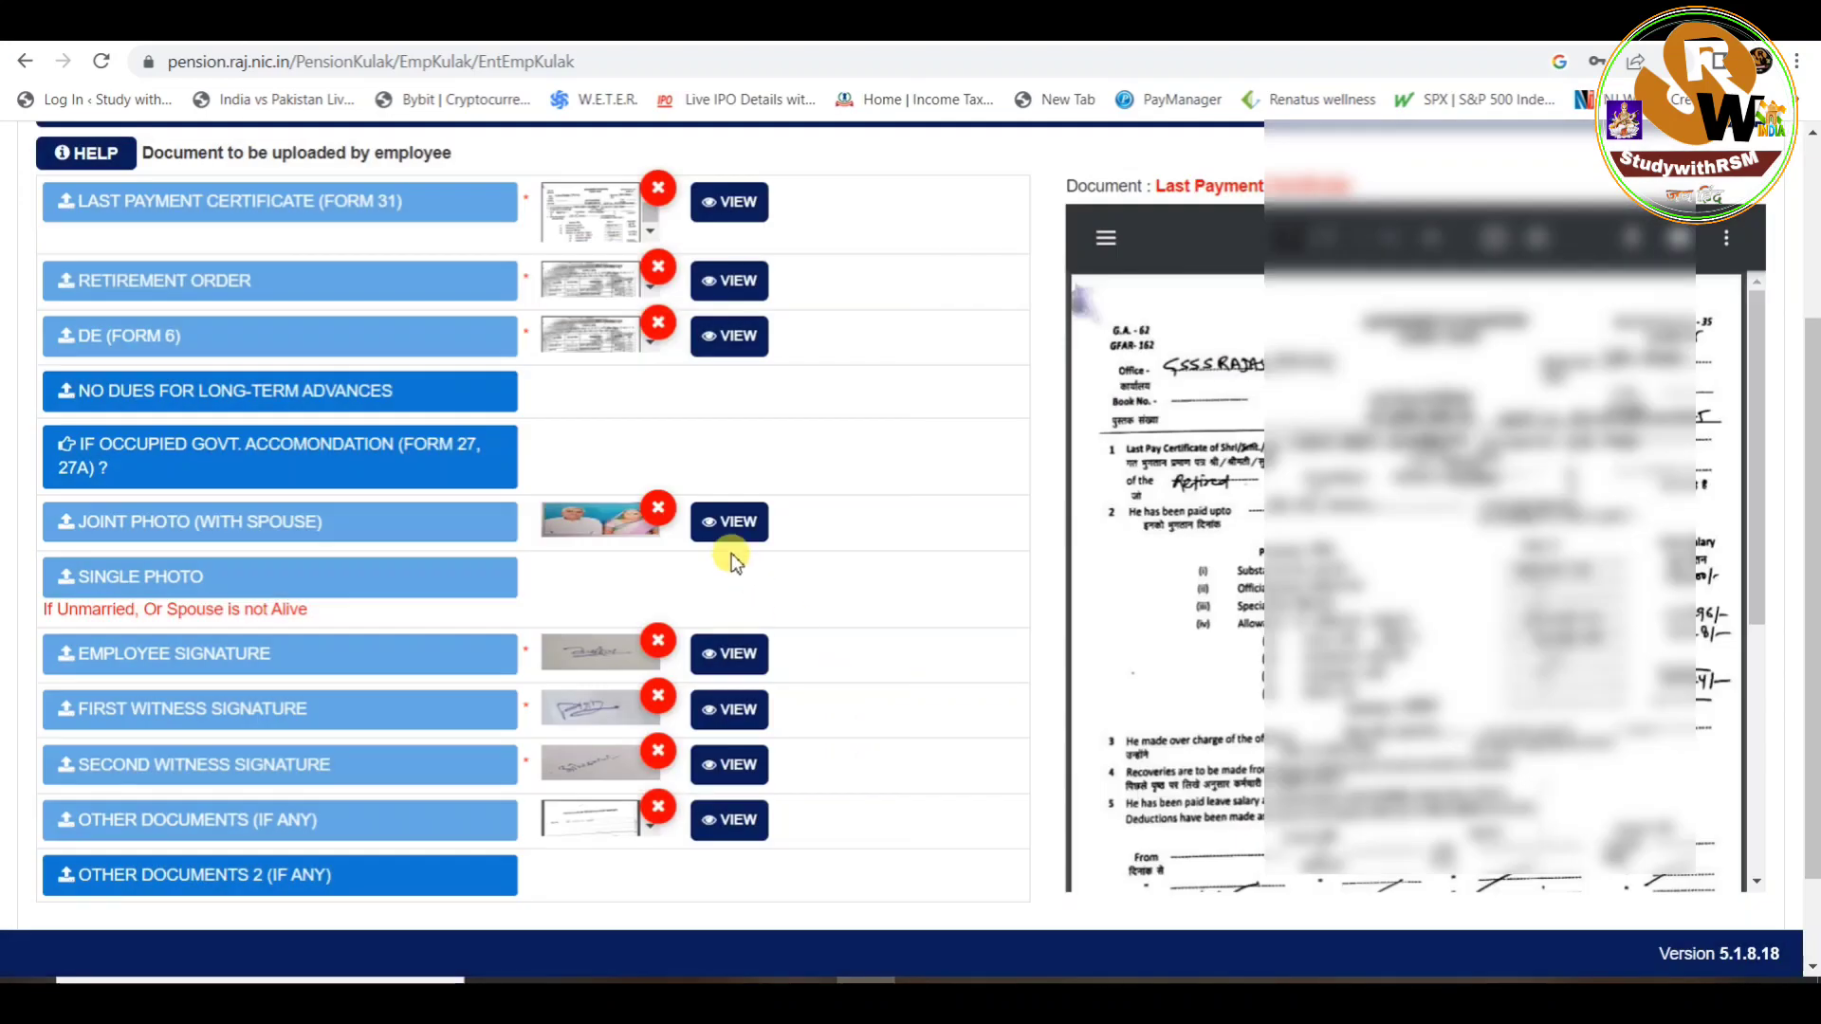
Preview the uploaded signatures of the employee, the first witness and the second witness
scroll(821, 533, "down", 2)
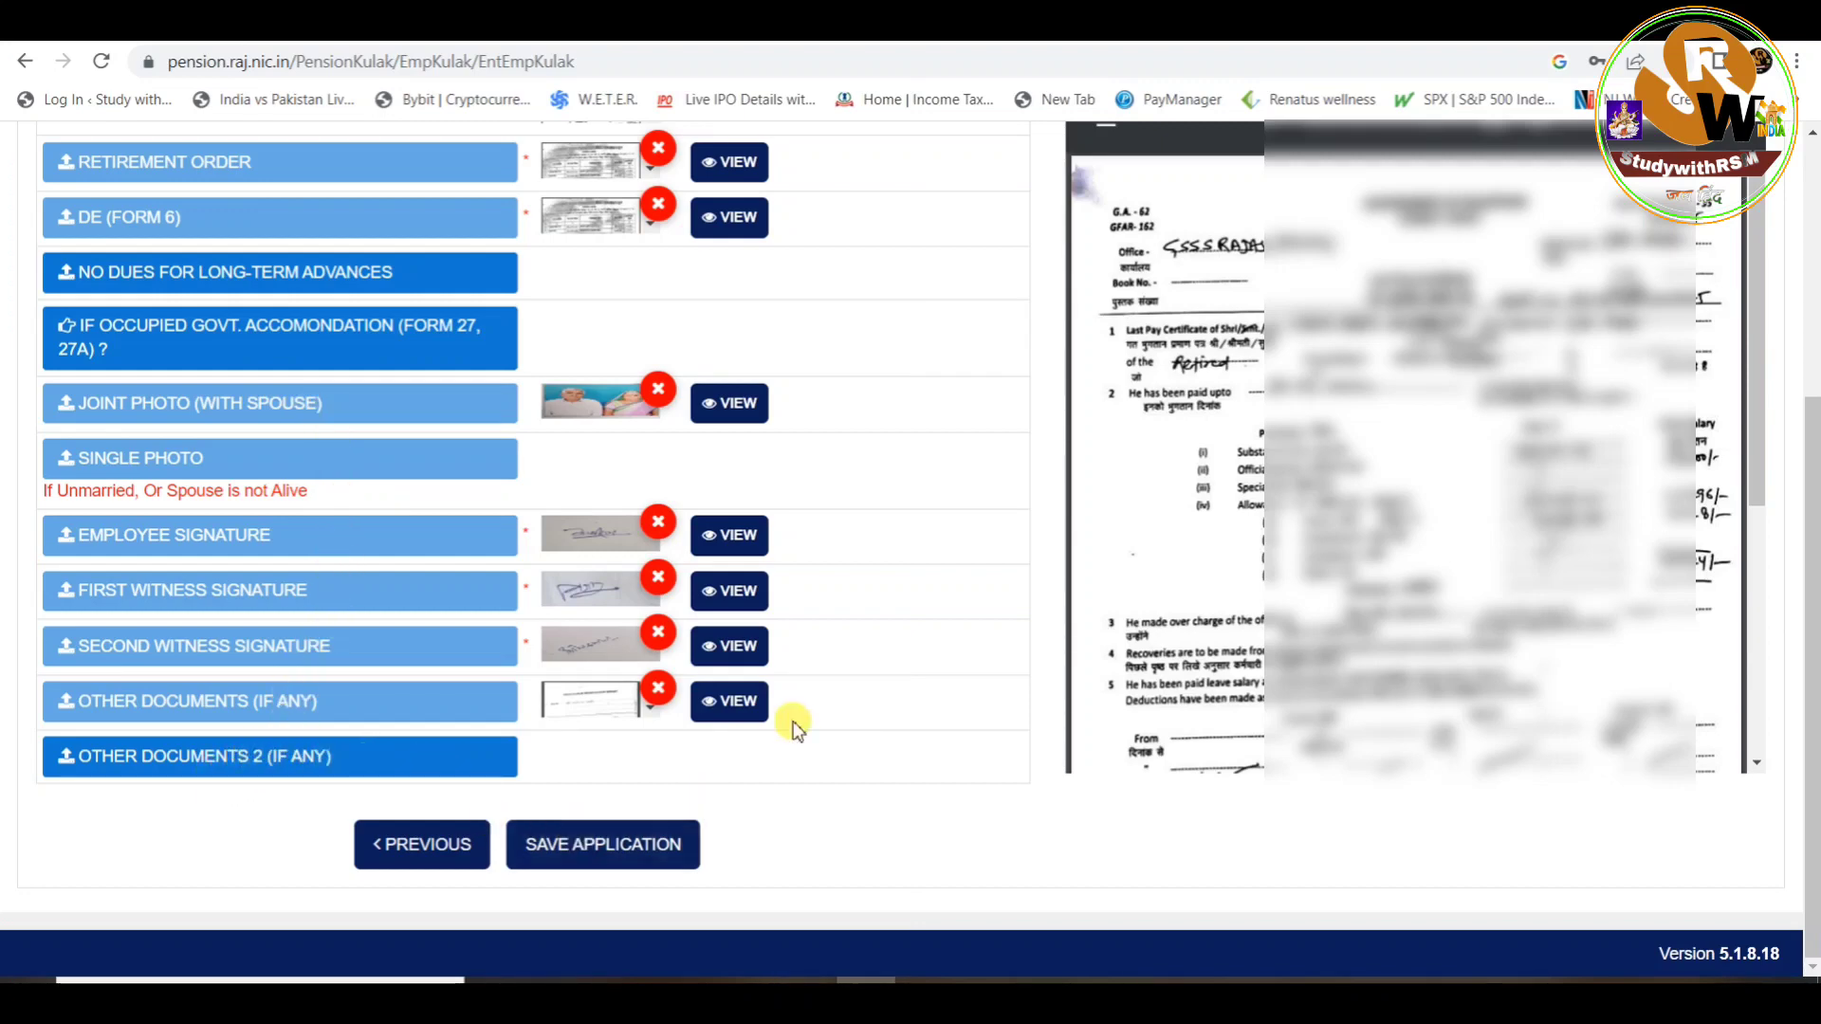
scroll(801, 692, "up", 3)
scroll(805, 681, "up", 1)
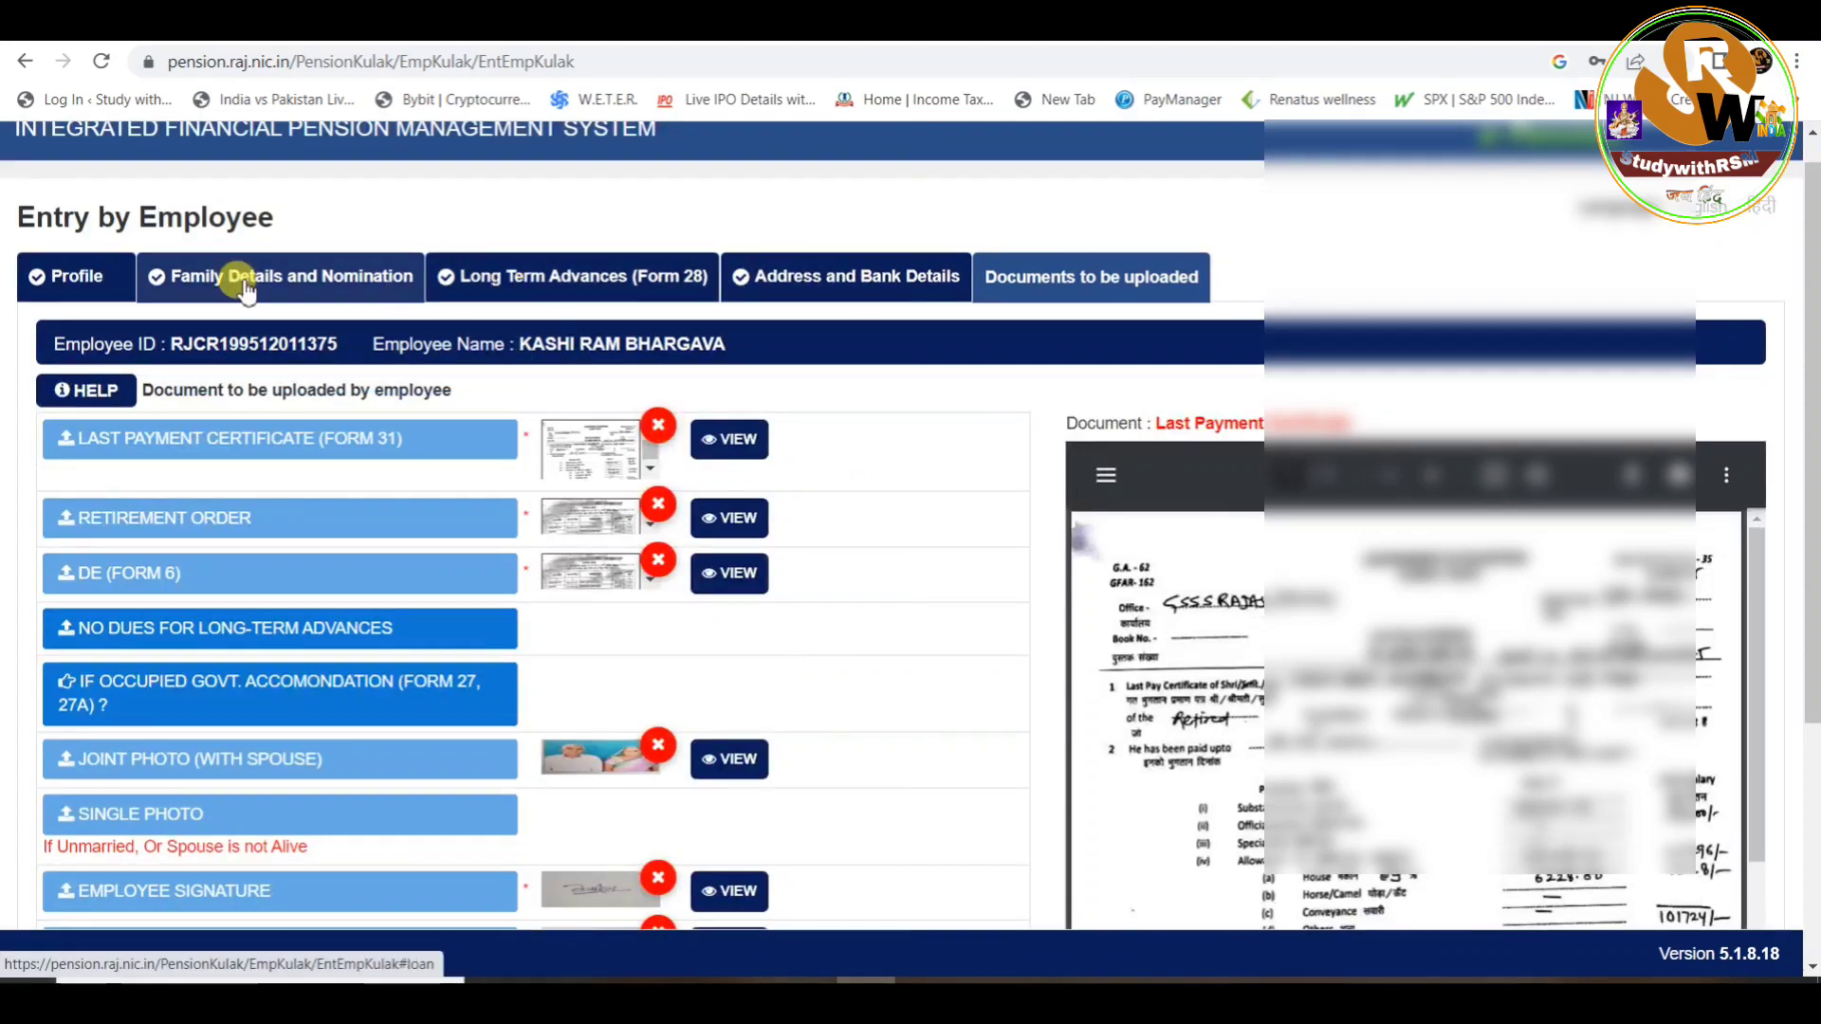
scroll(707, 517, "down", 4)
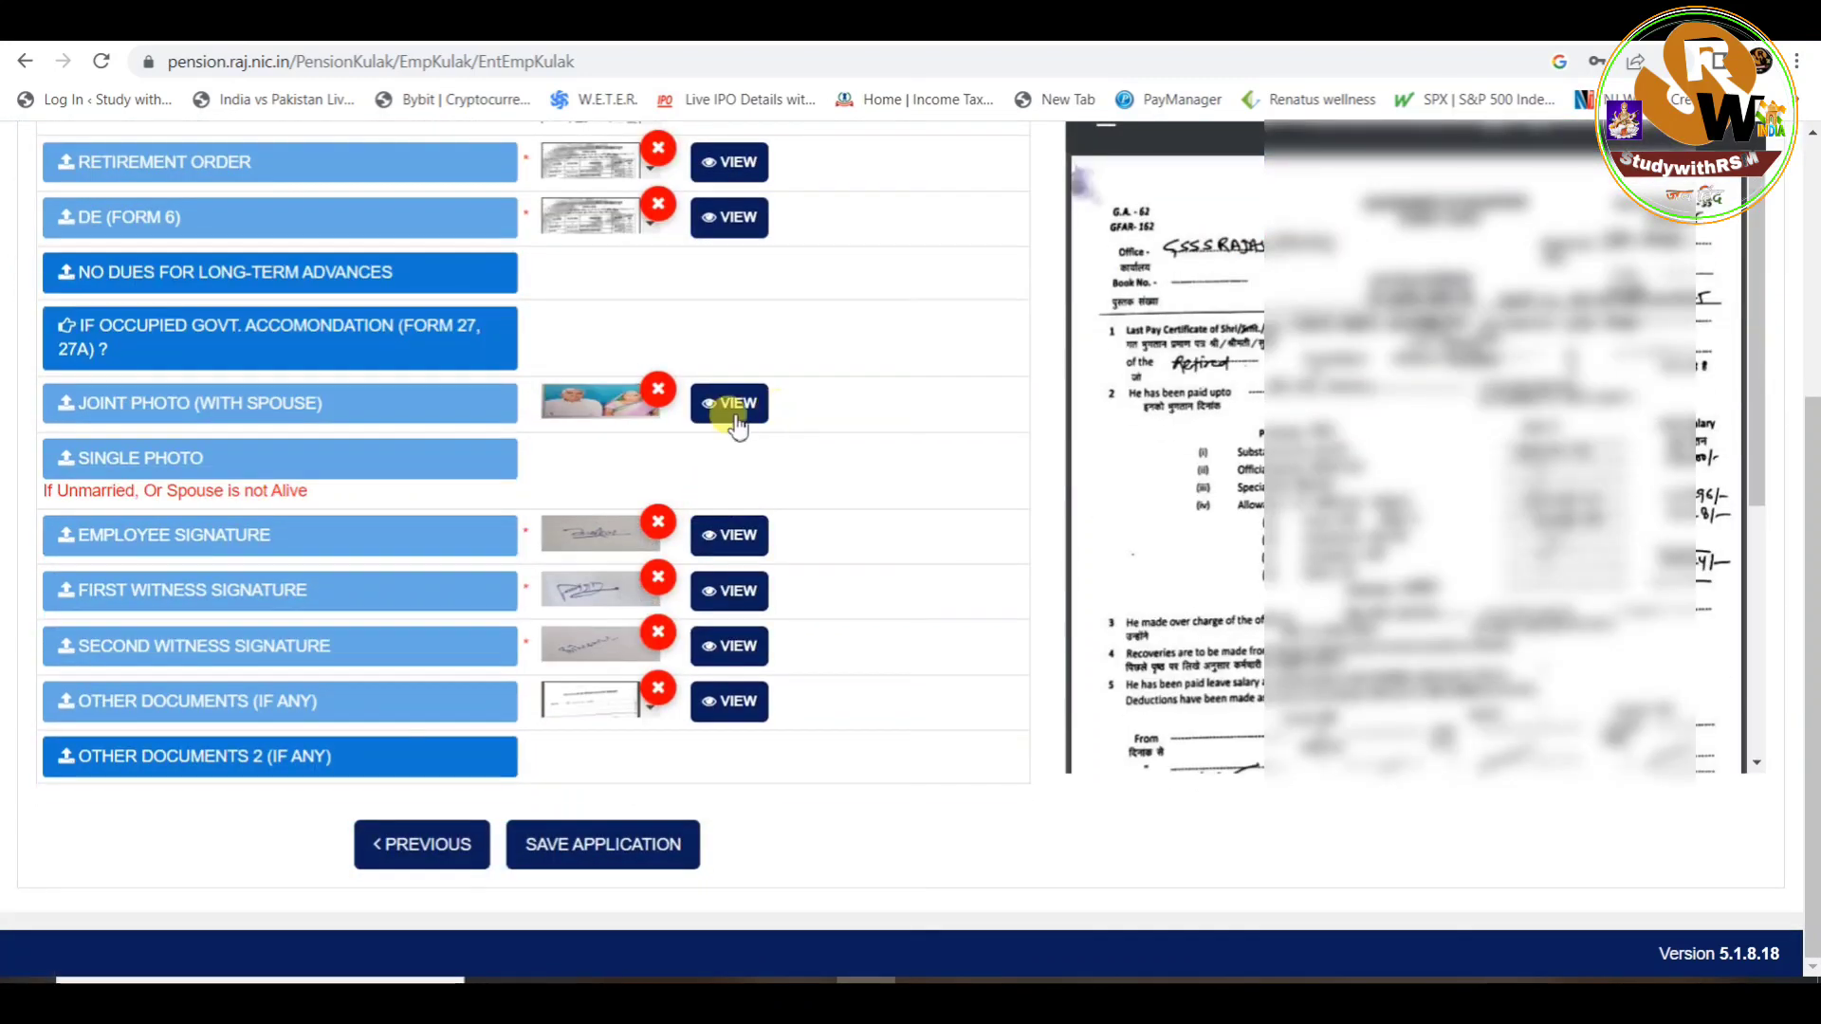
left_click(728, 536)
left_click(723, 590)
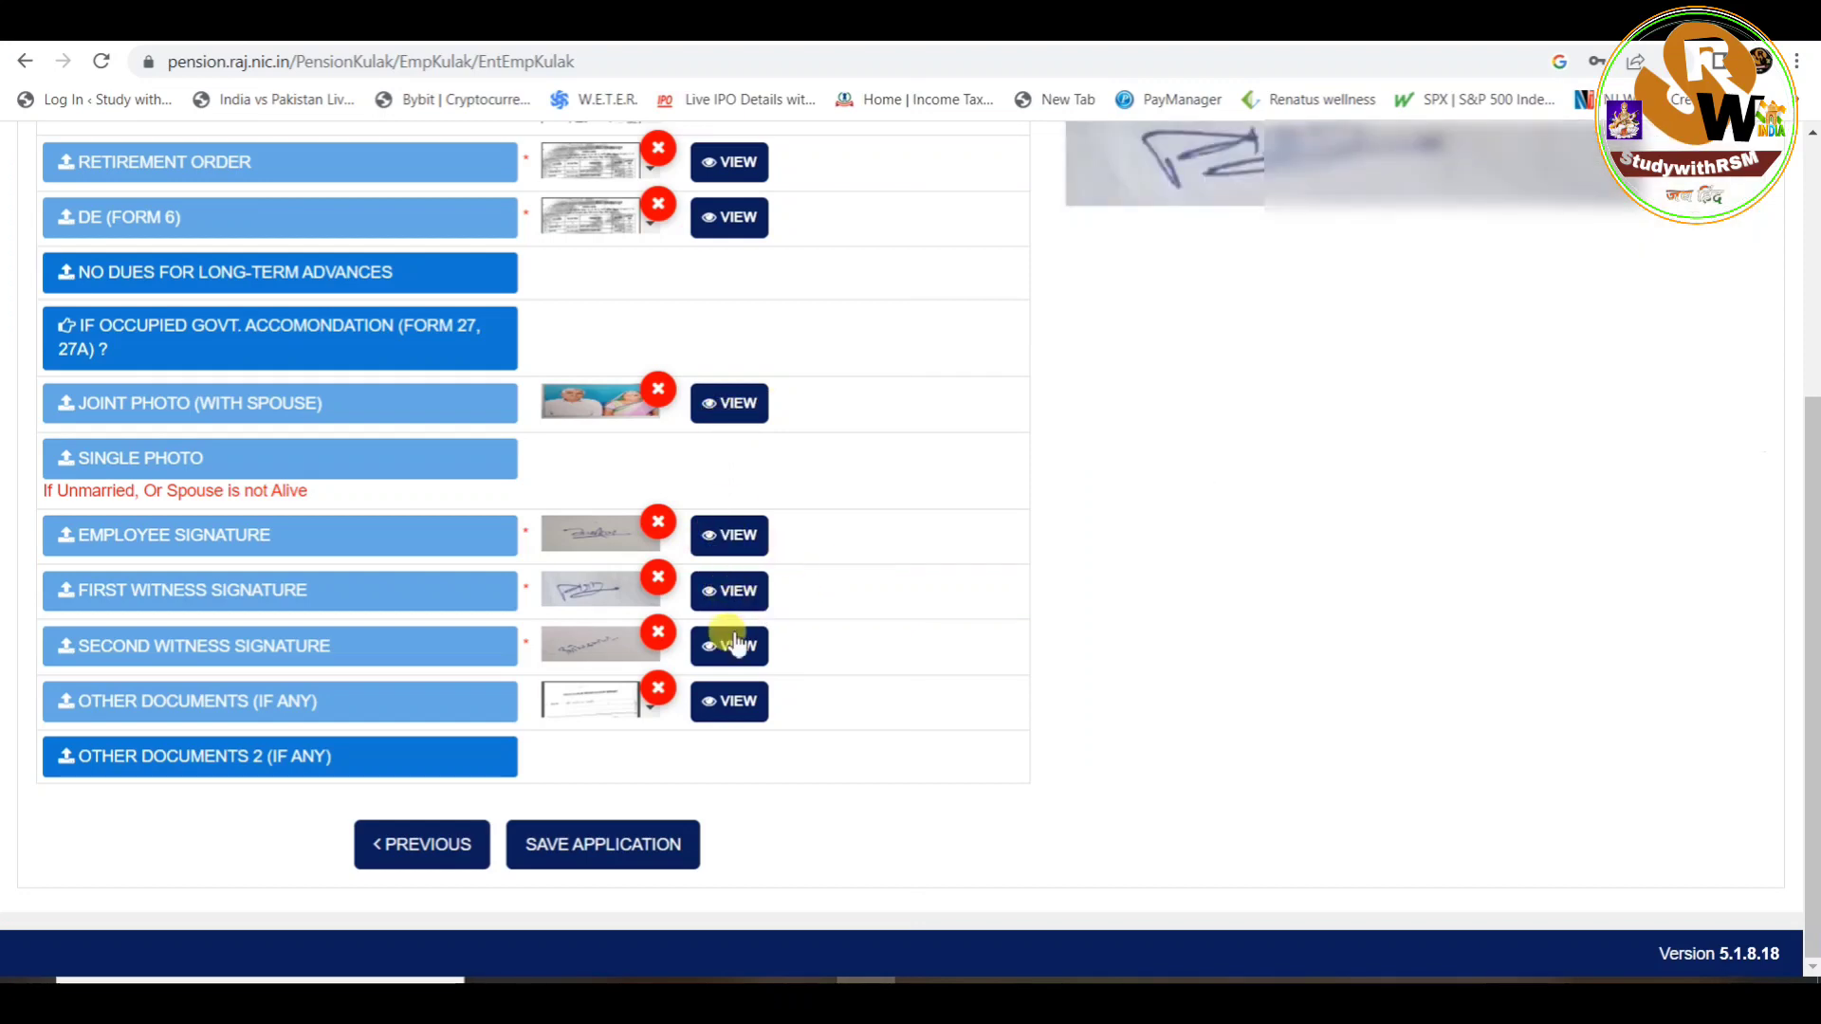
left_click(736, 645)
scroll(817, 683, "up", 1)
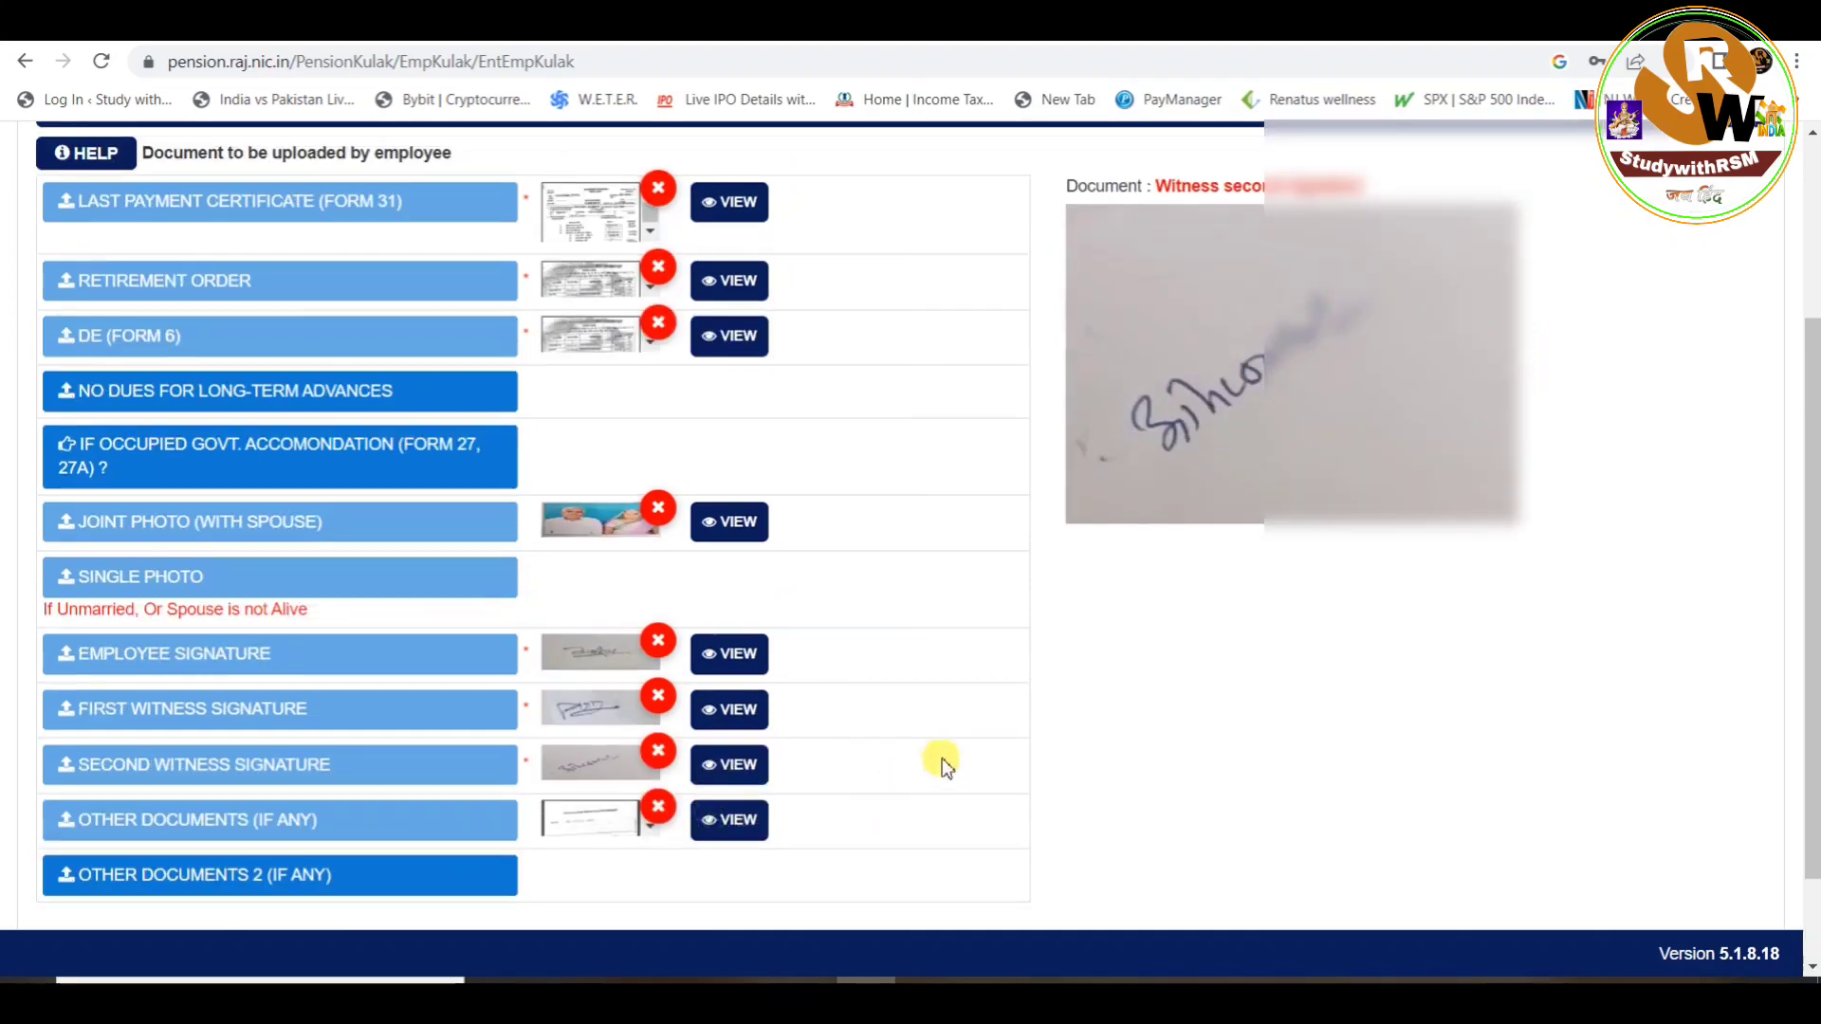
Preview the file uploaded under Other Documents and read through its pages, enlarging the last entries
left_click(764, 821)
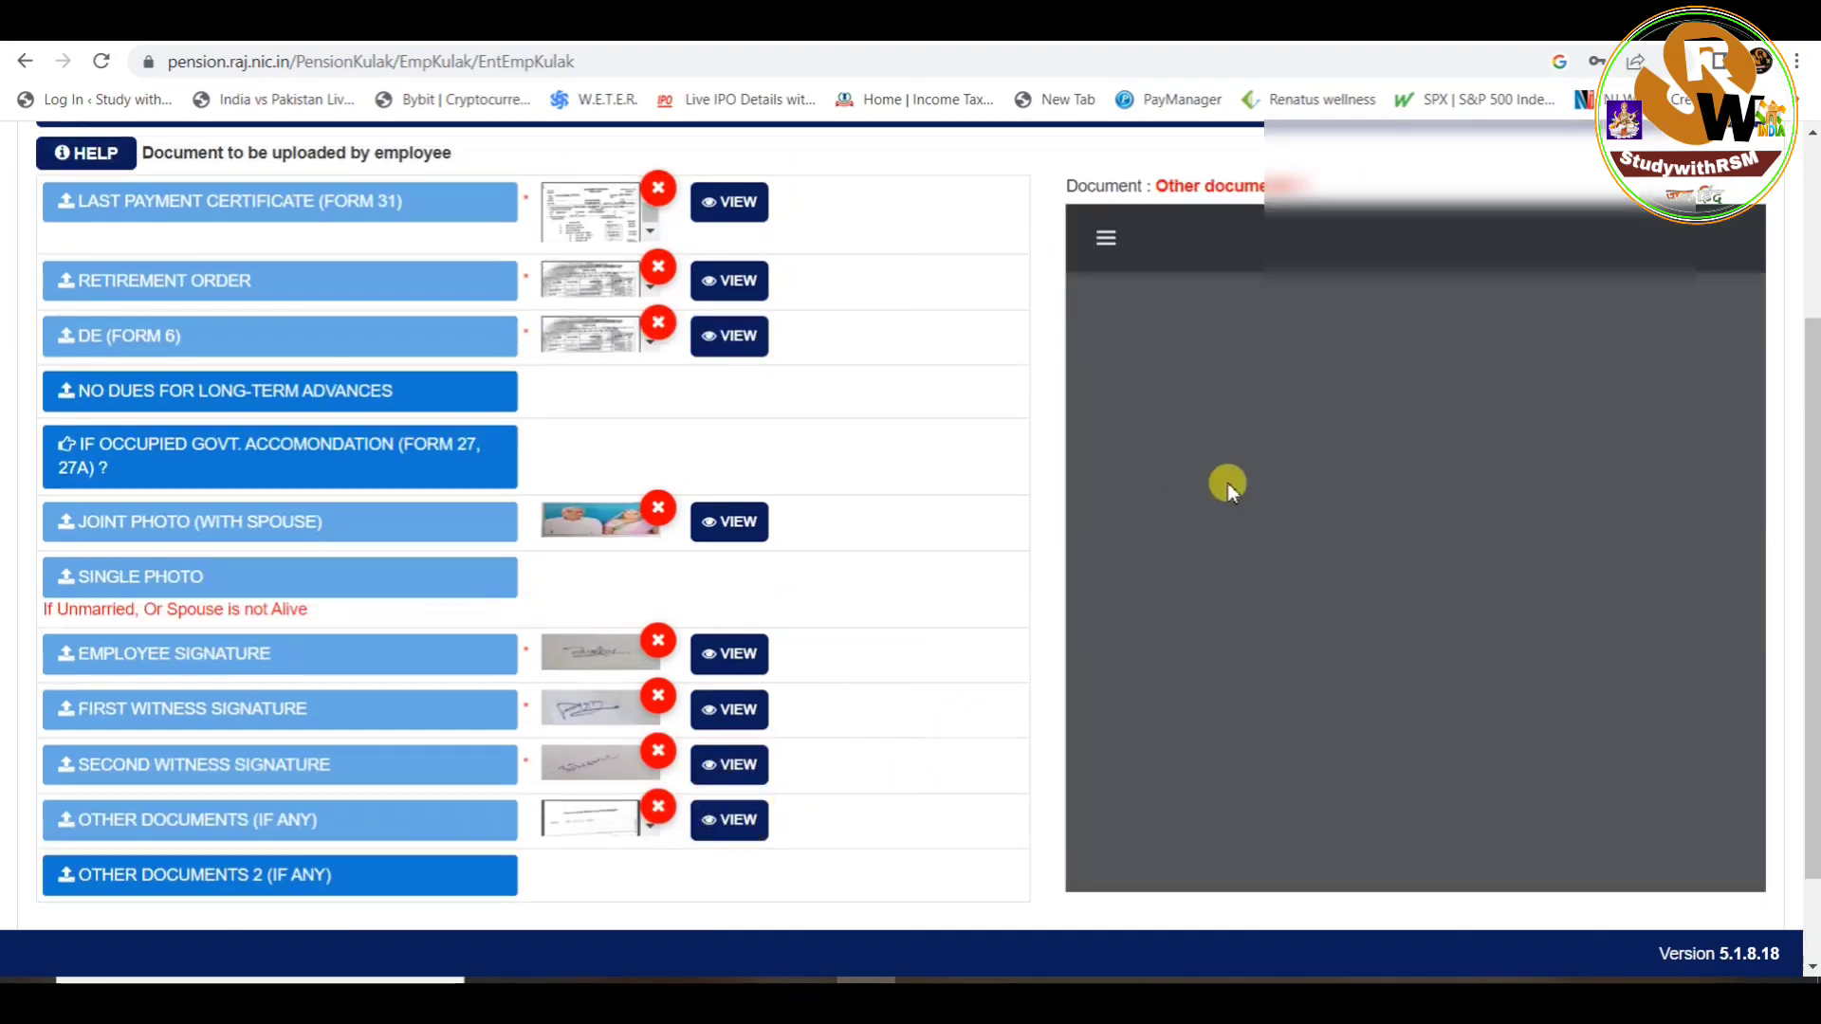
scroll(1227, 486, "down", 2)
scroll(1228, 489, "down", 10)
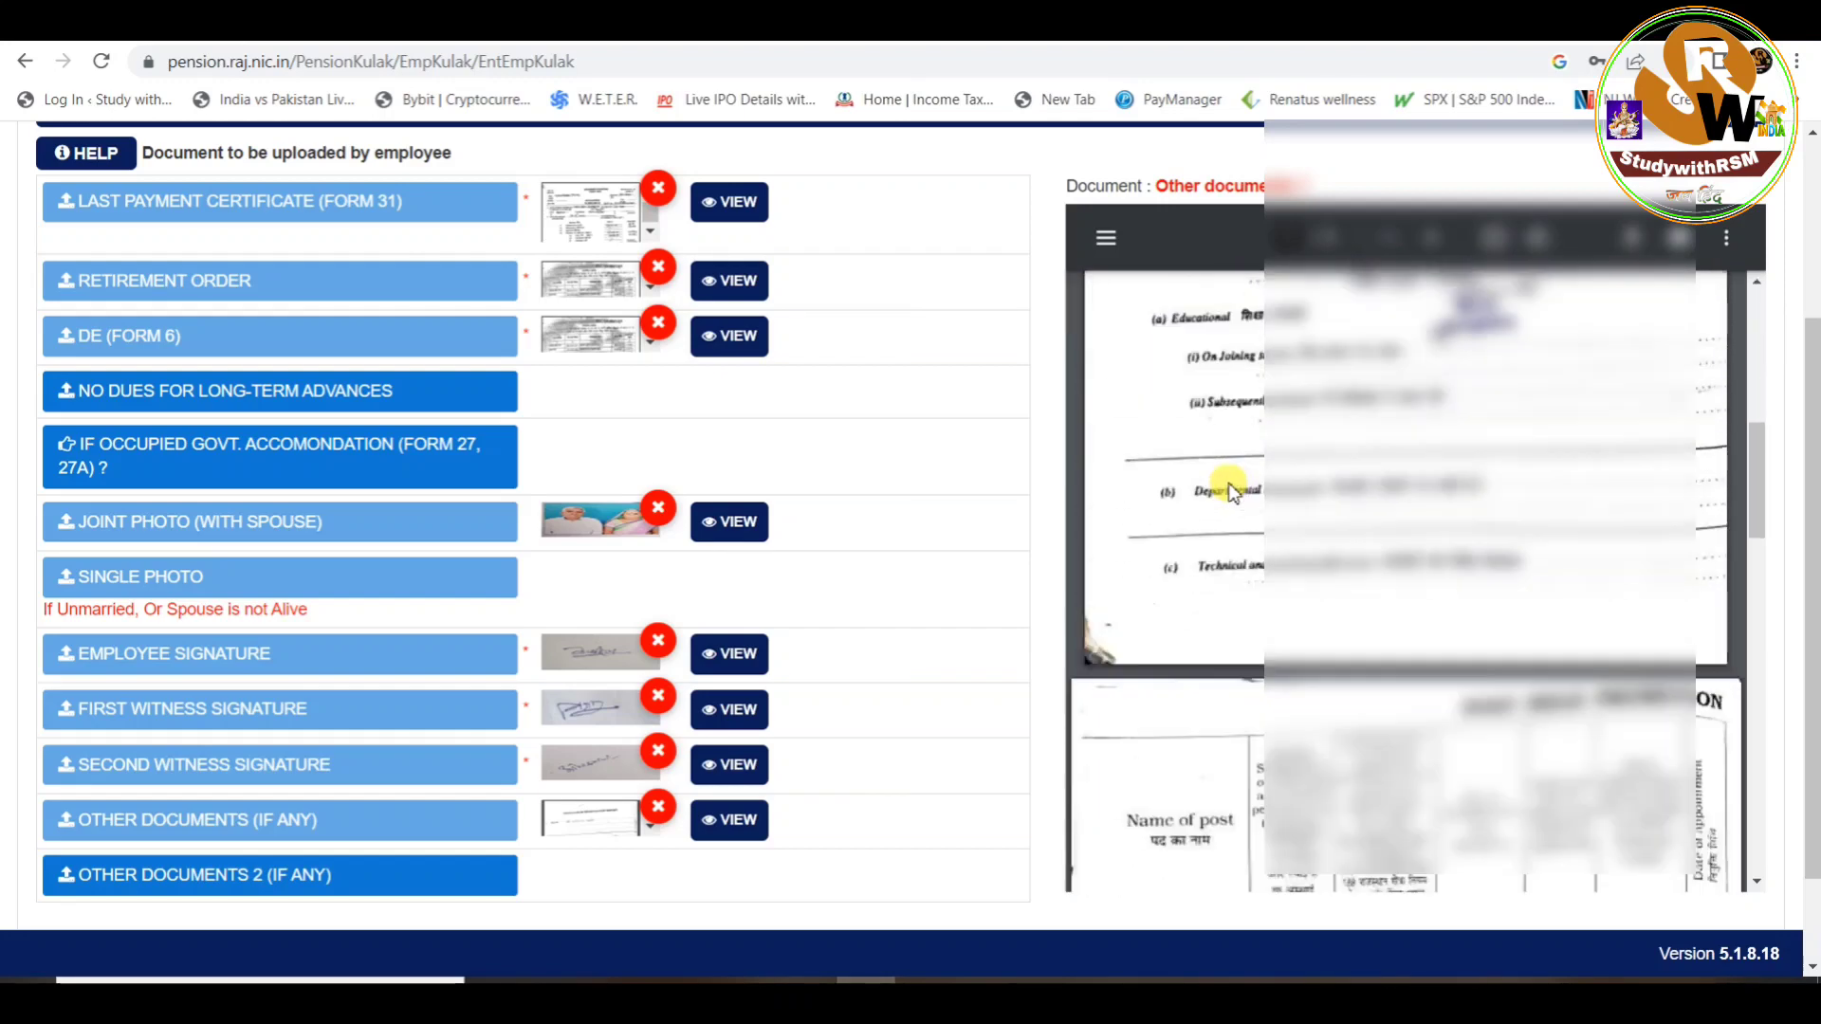
scroll(1223, 482, "down", 8)
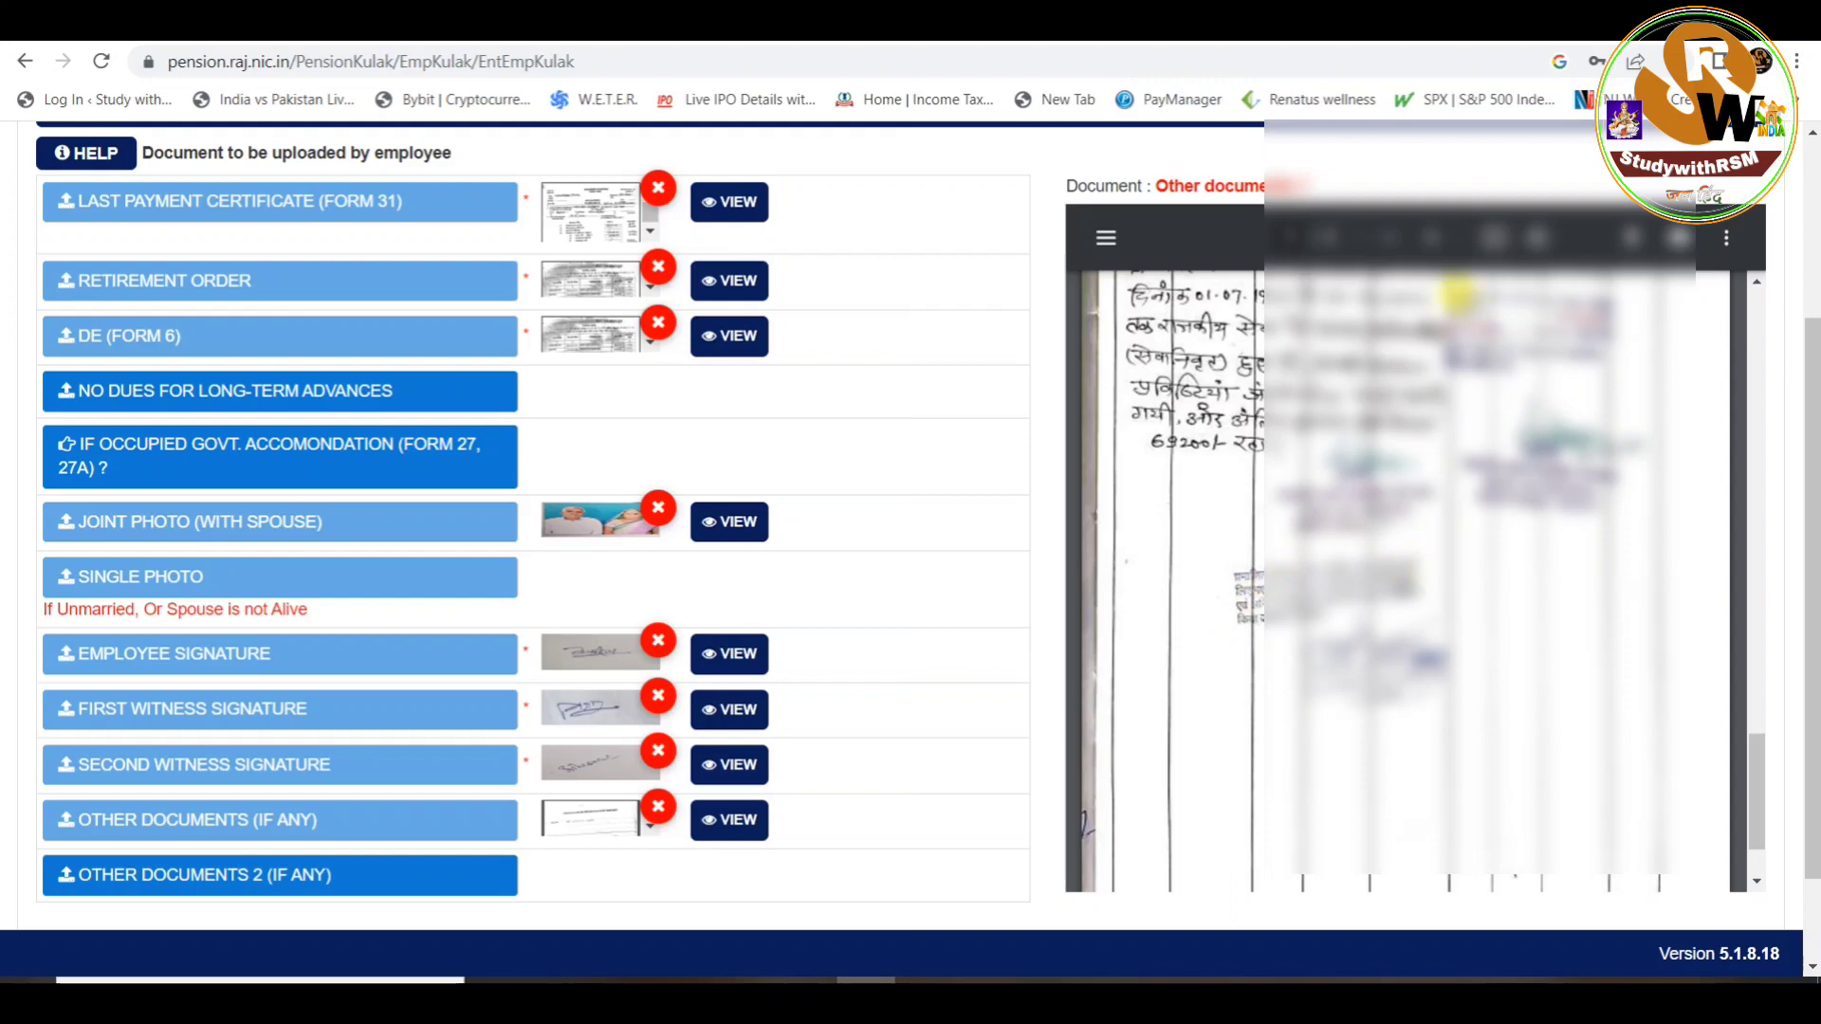
left_click(1433, 239)
scroll(1441, 578, "down", 3)
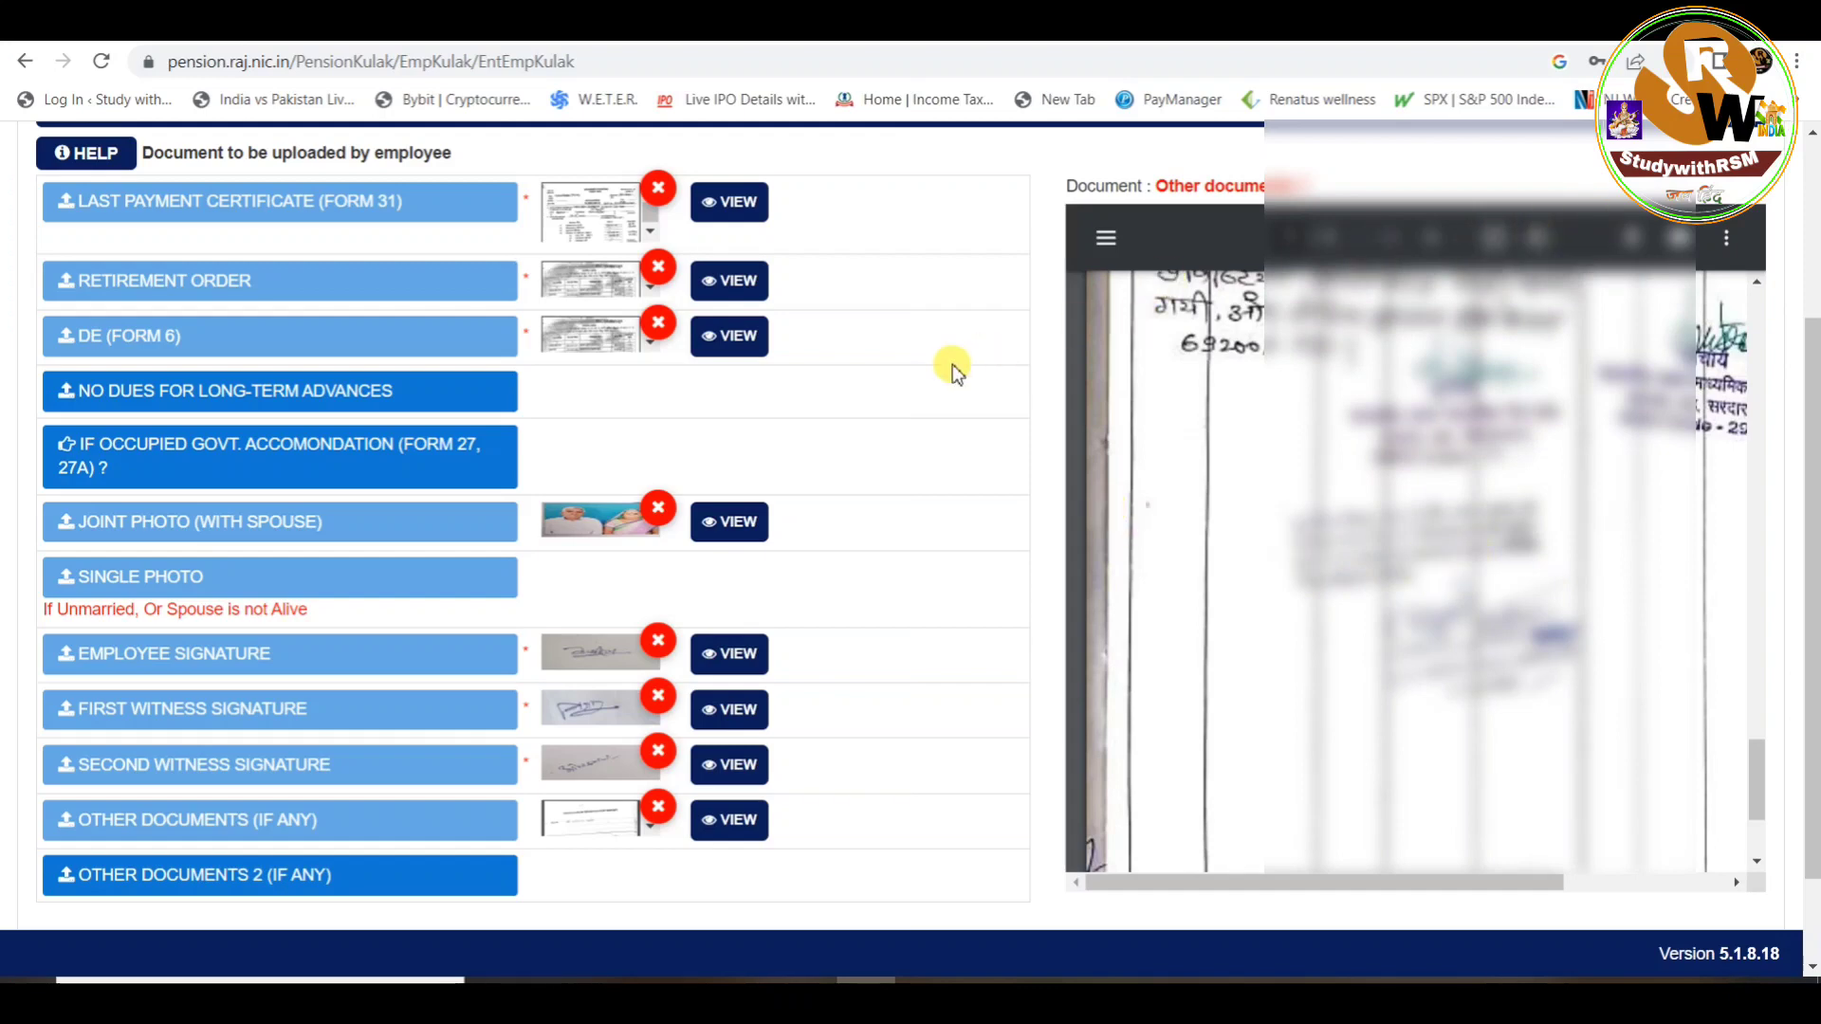
scroll(952, 366, "down", 2)
scroll(947, 569, "up", 4)
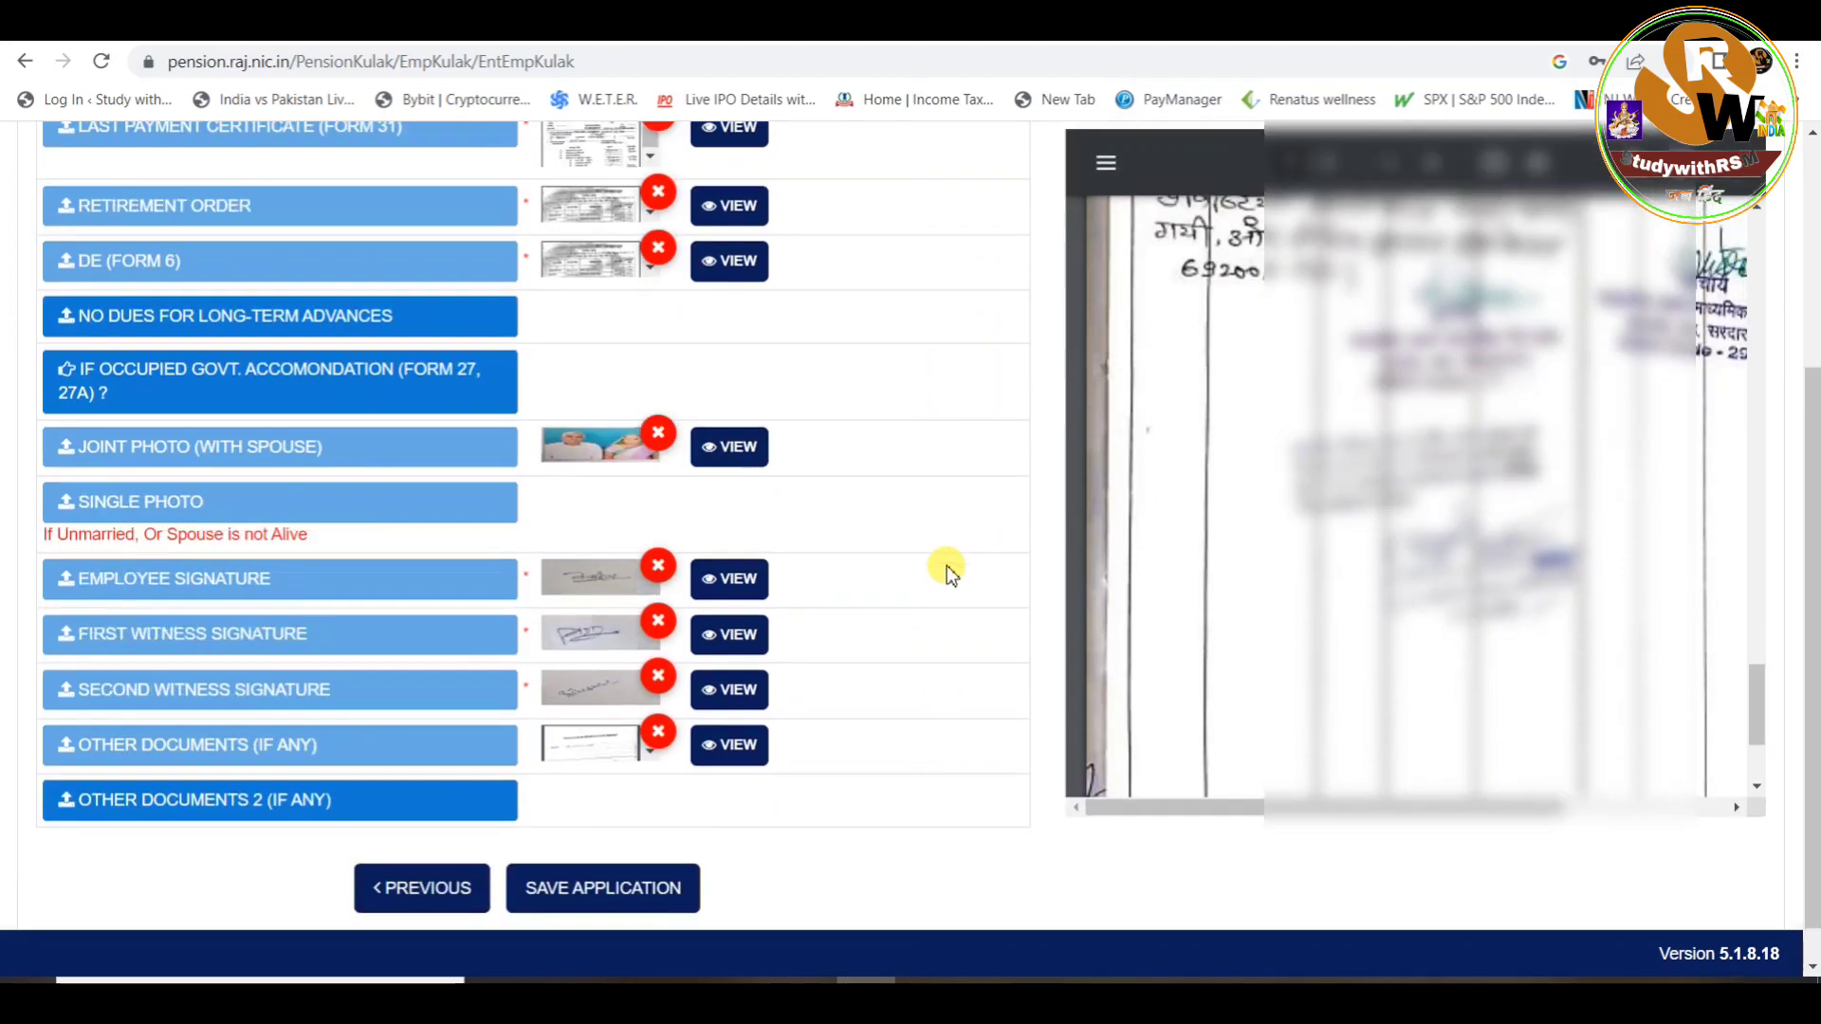
scroll(947, 565, "down", 4)
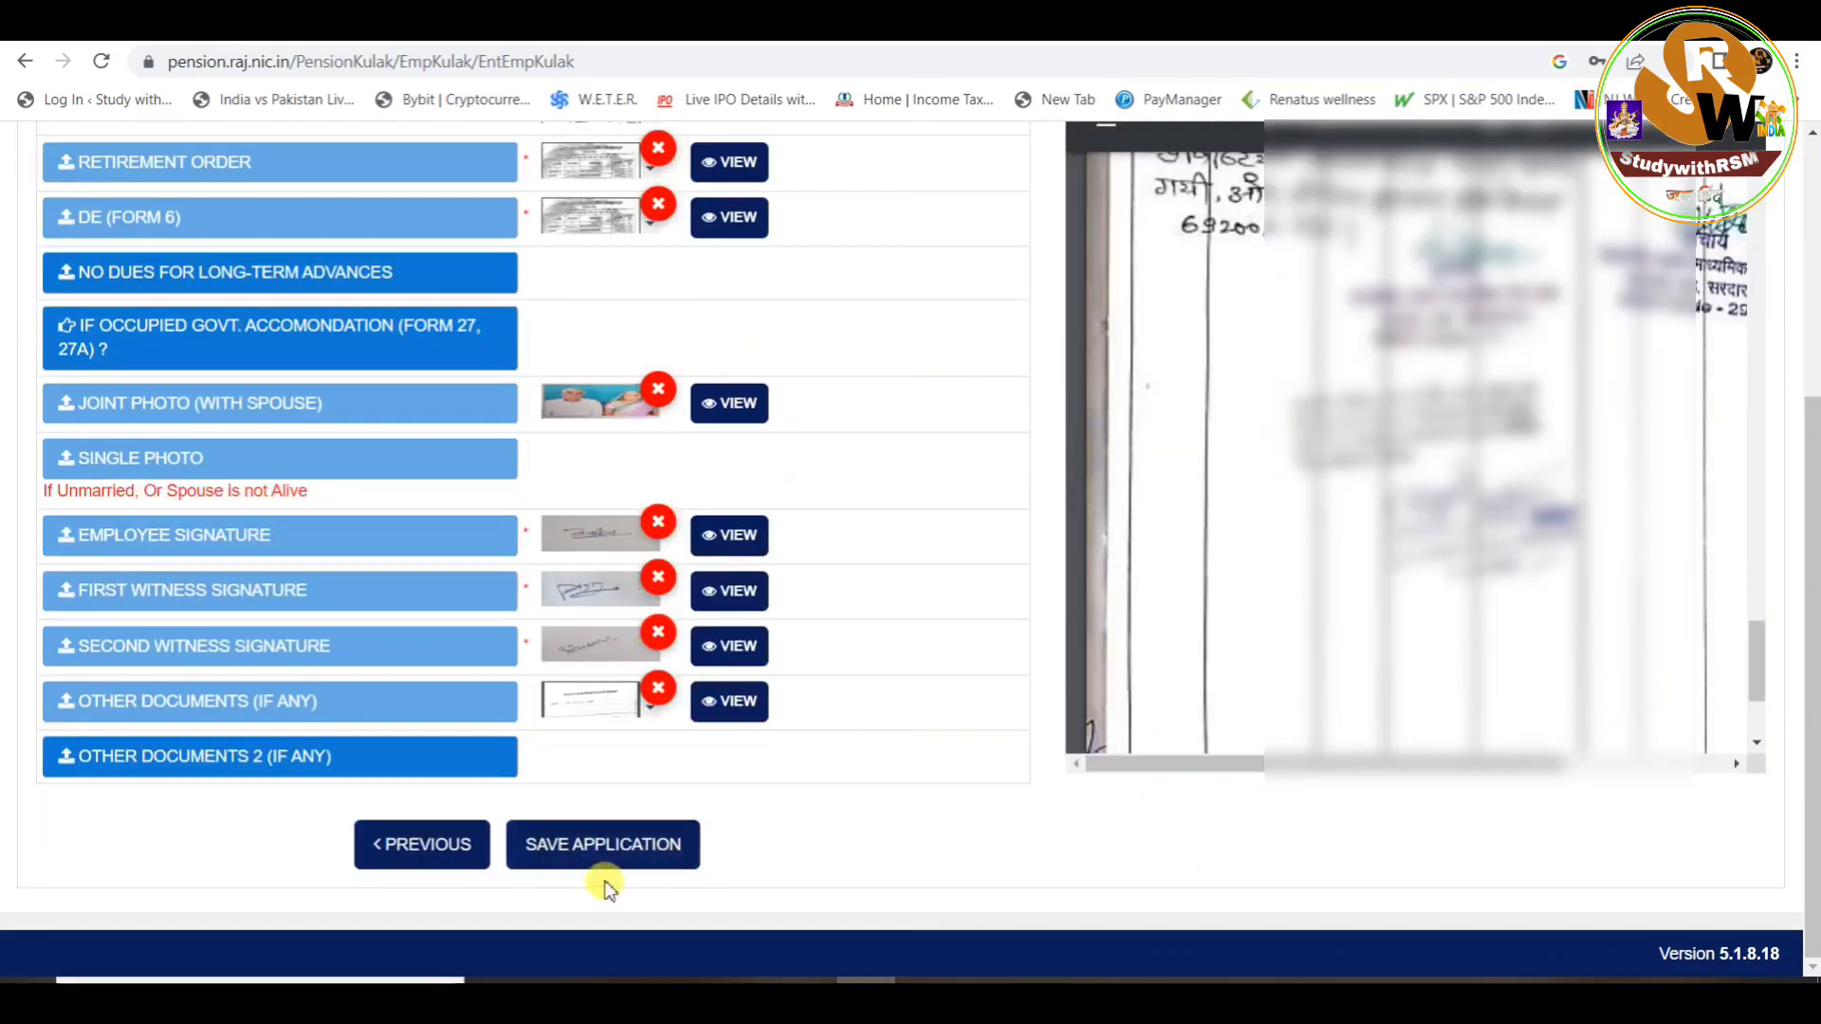
left_click(581, 847)
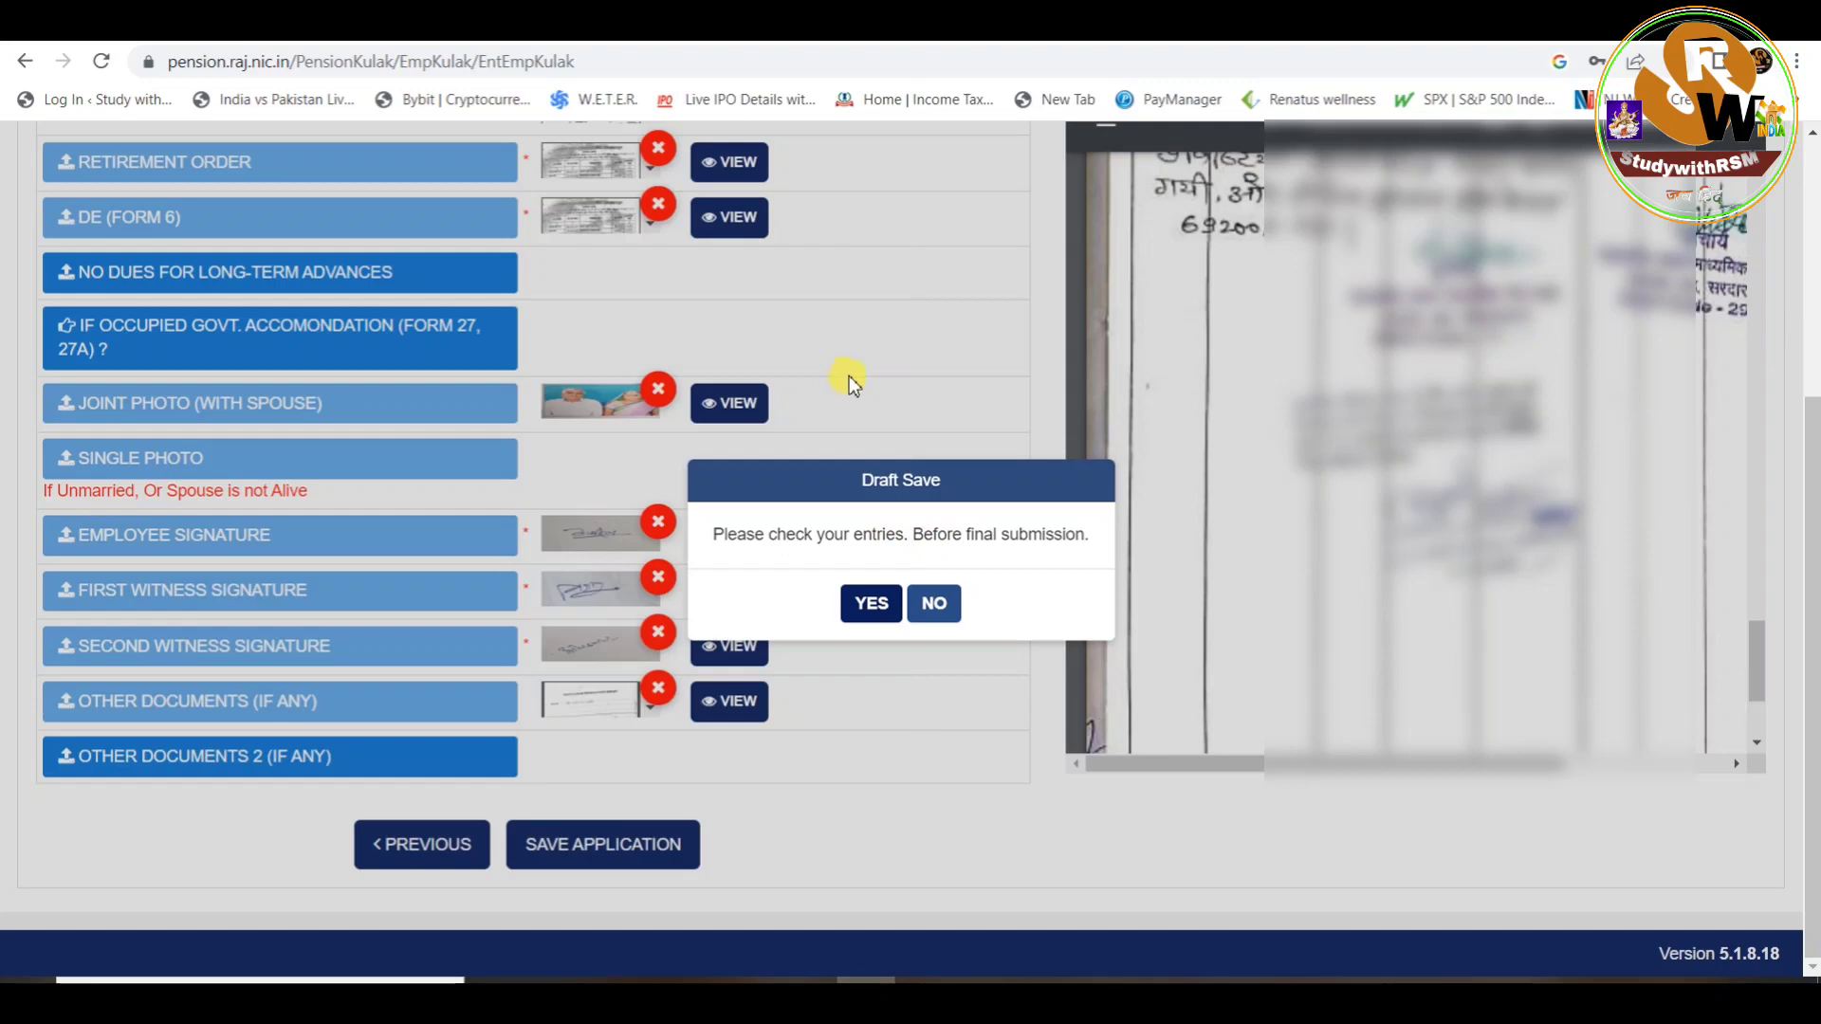
left_click(934, 603)
Review the employee's profile details and check the save-and-proceed option for family details, declining its confirmation
scroll(903, 507, "up", 2)
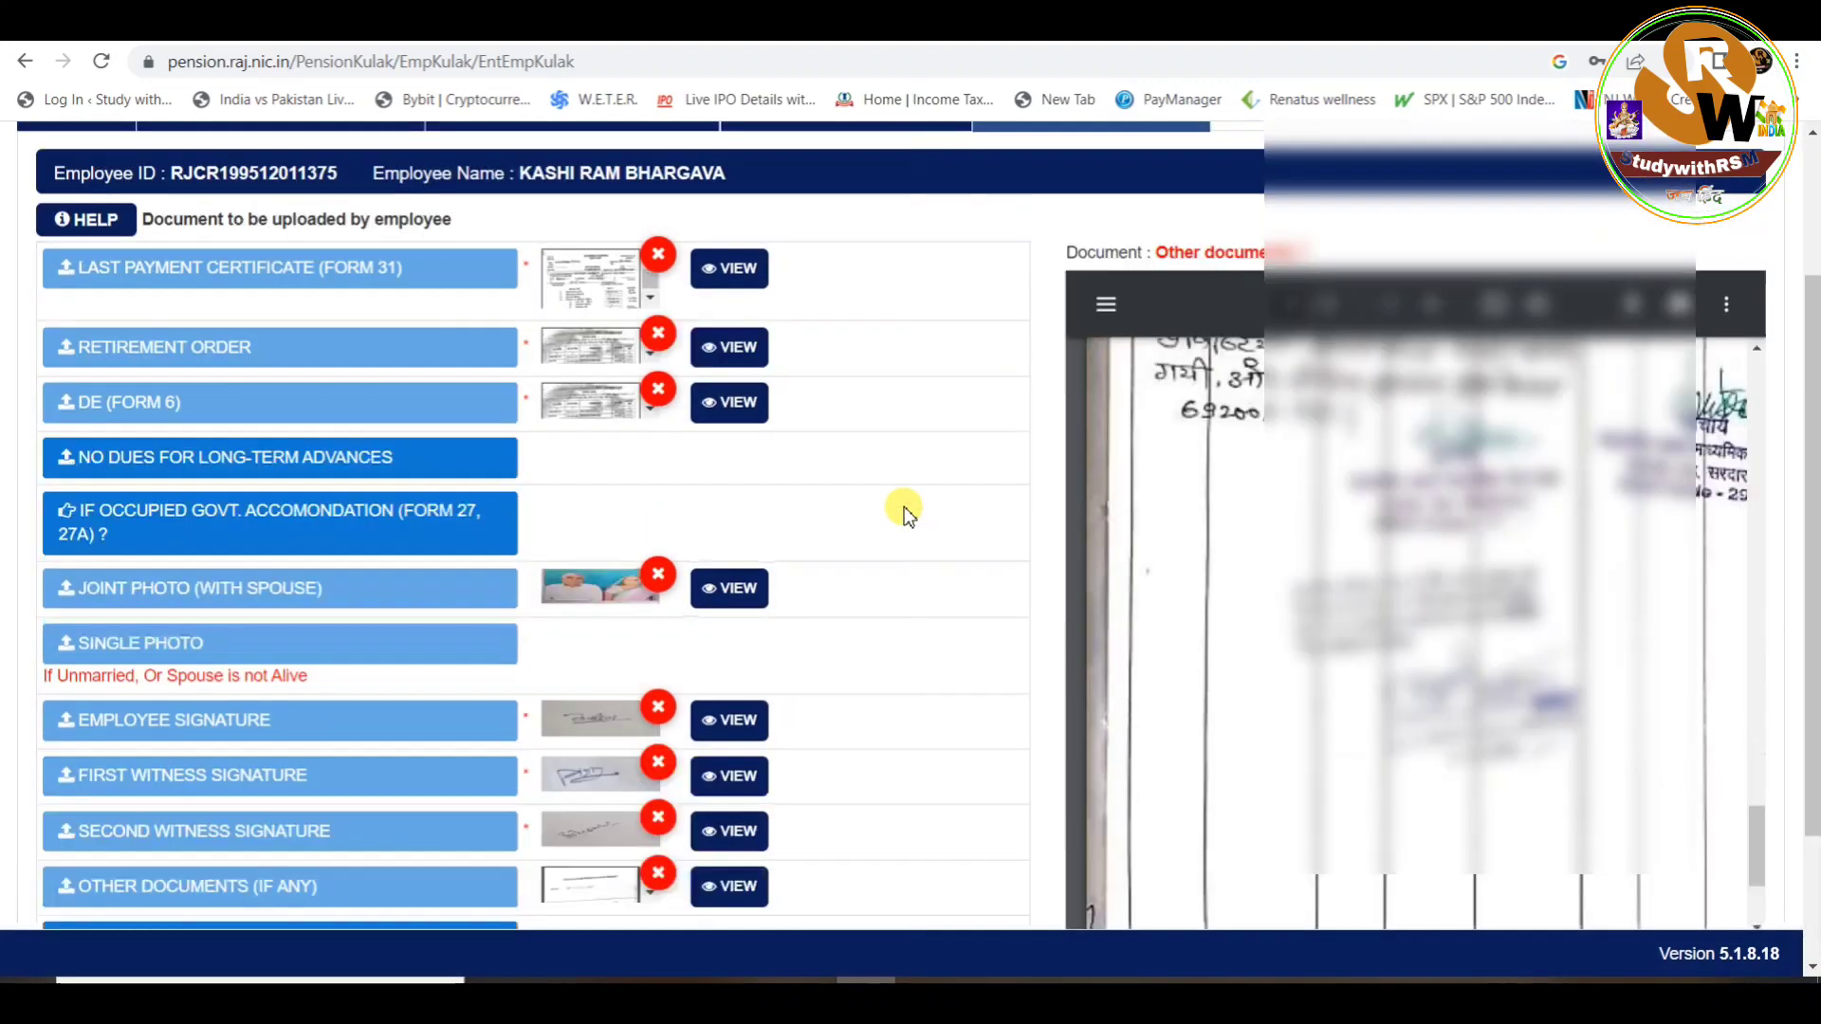
scroll(903, 507, "up", 2)
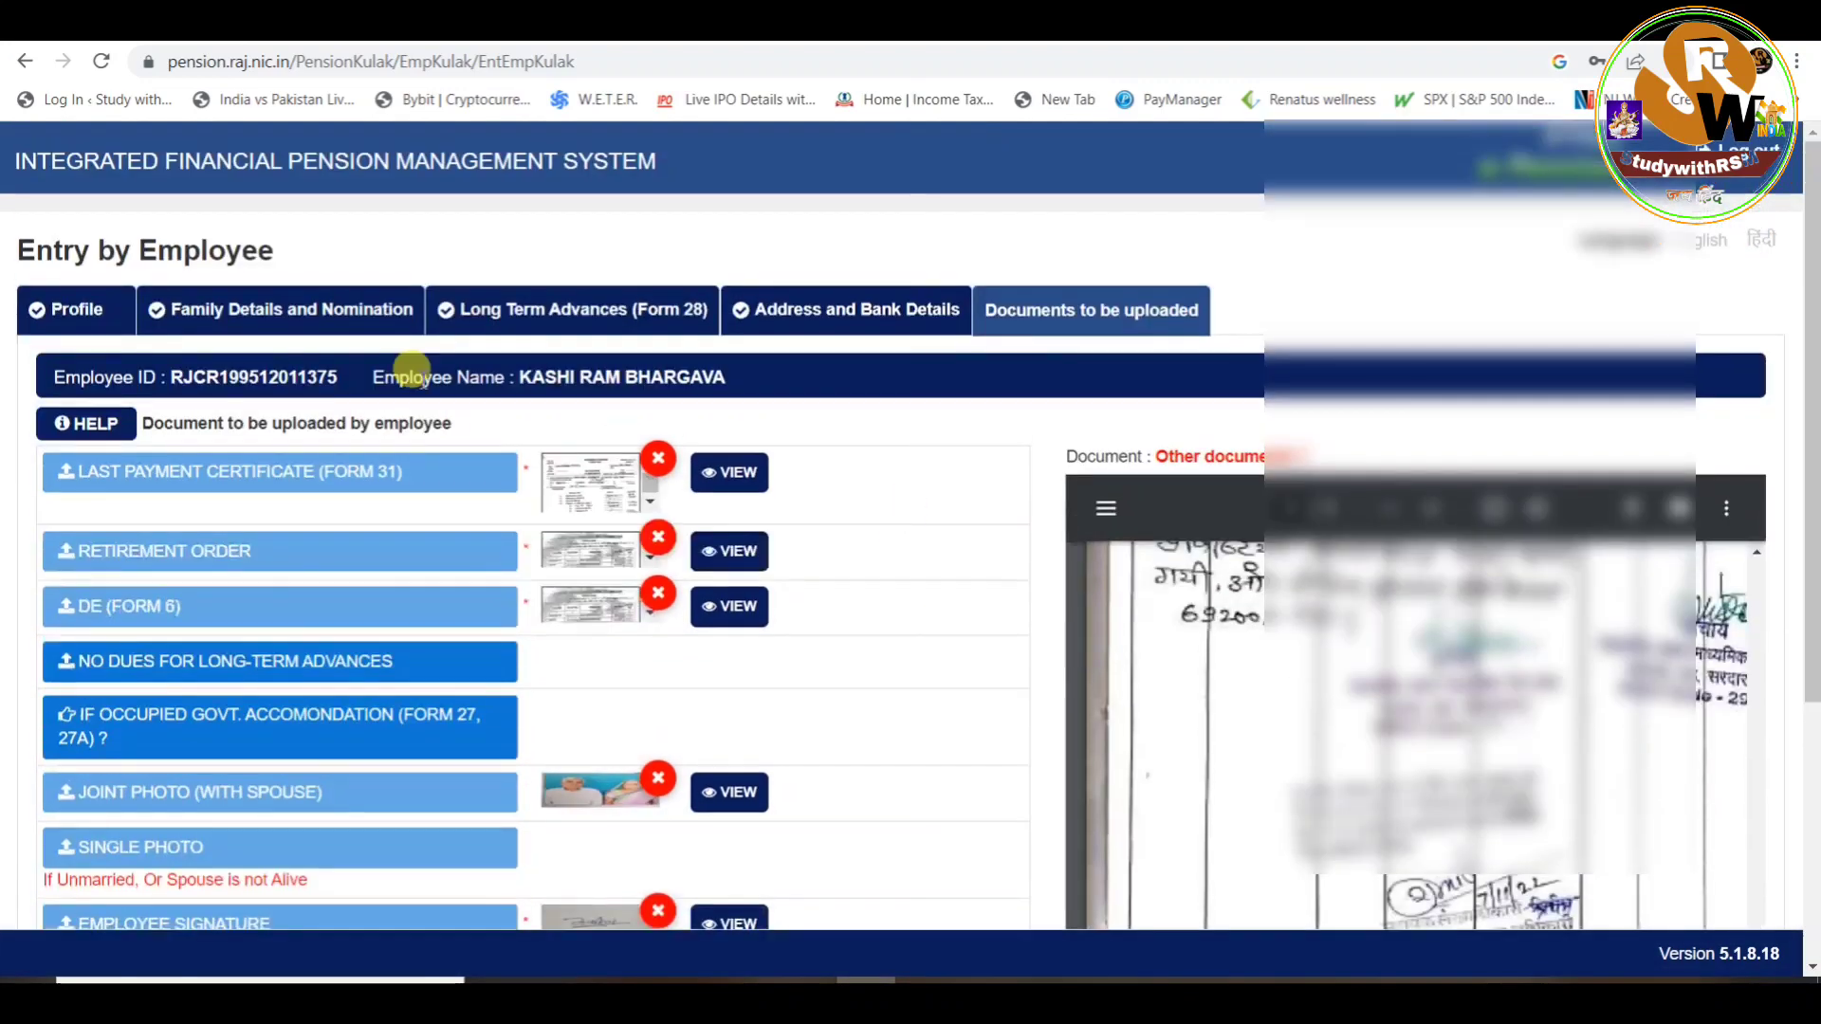
left_click(80, 313)
scroll(435, 472, "down", 3)
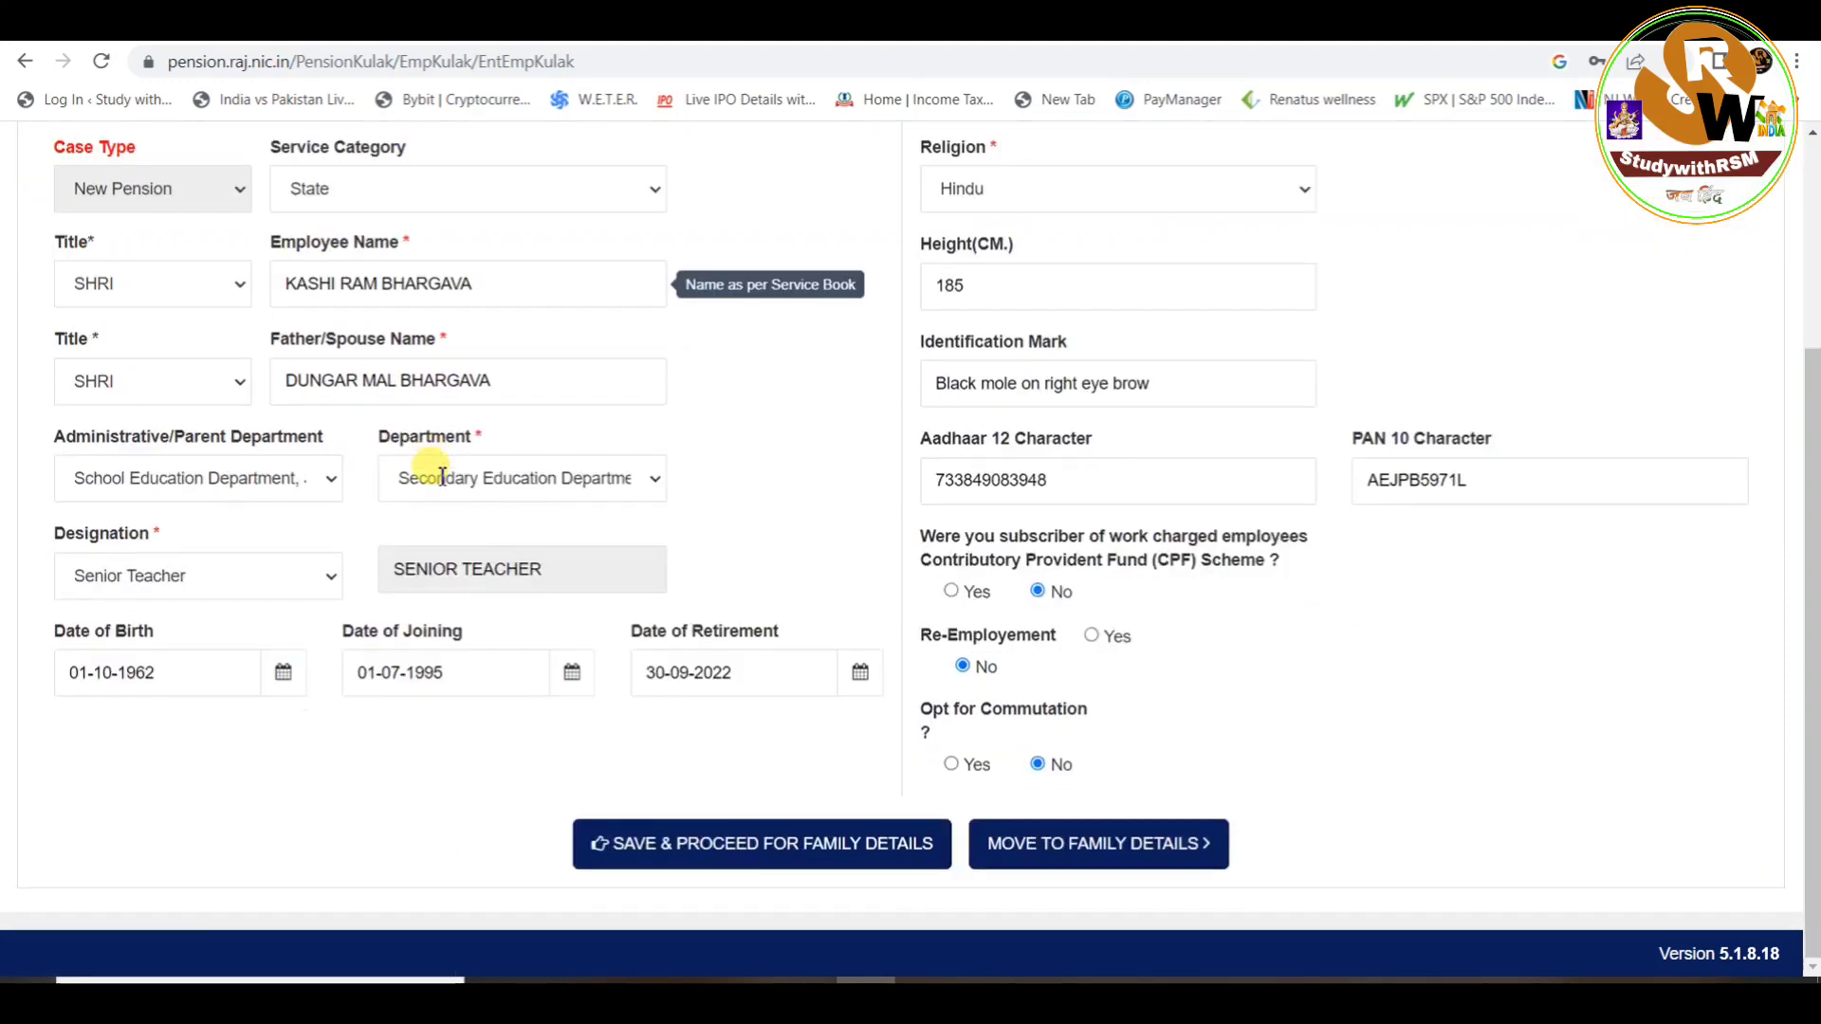
left_click(691, 854)
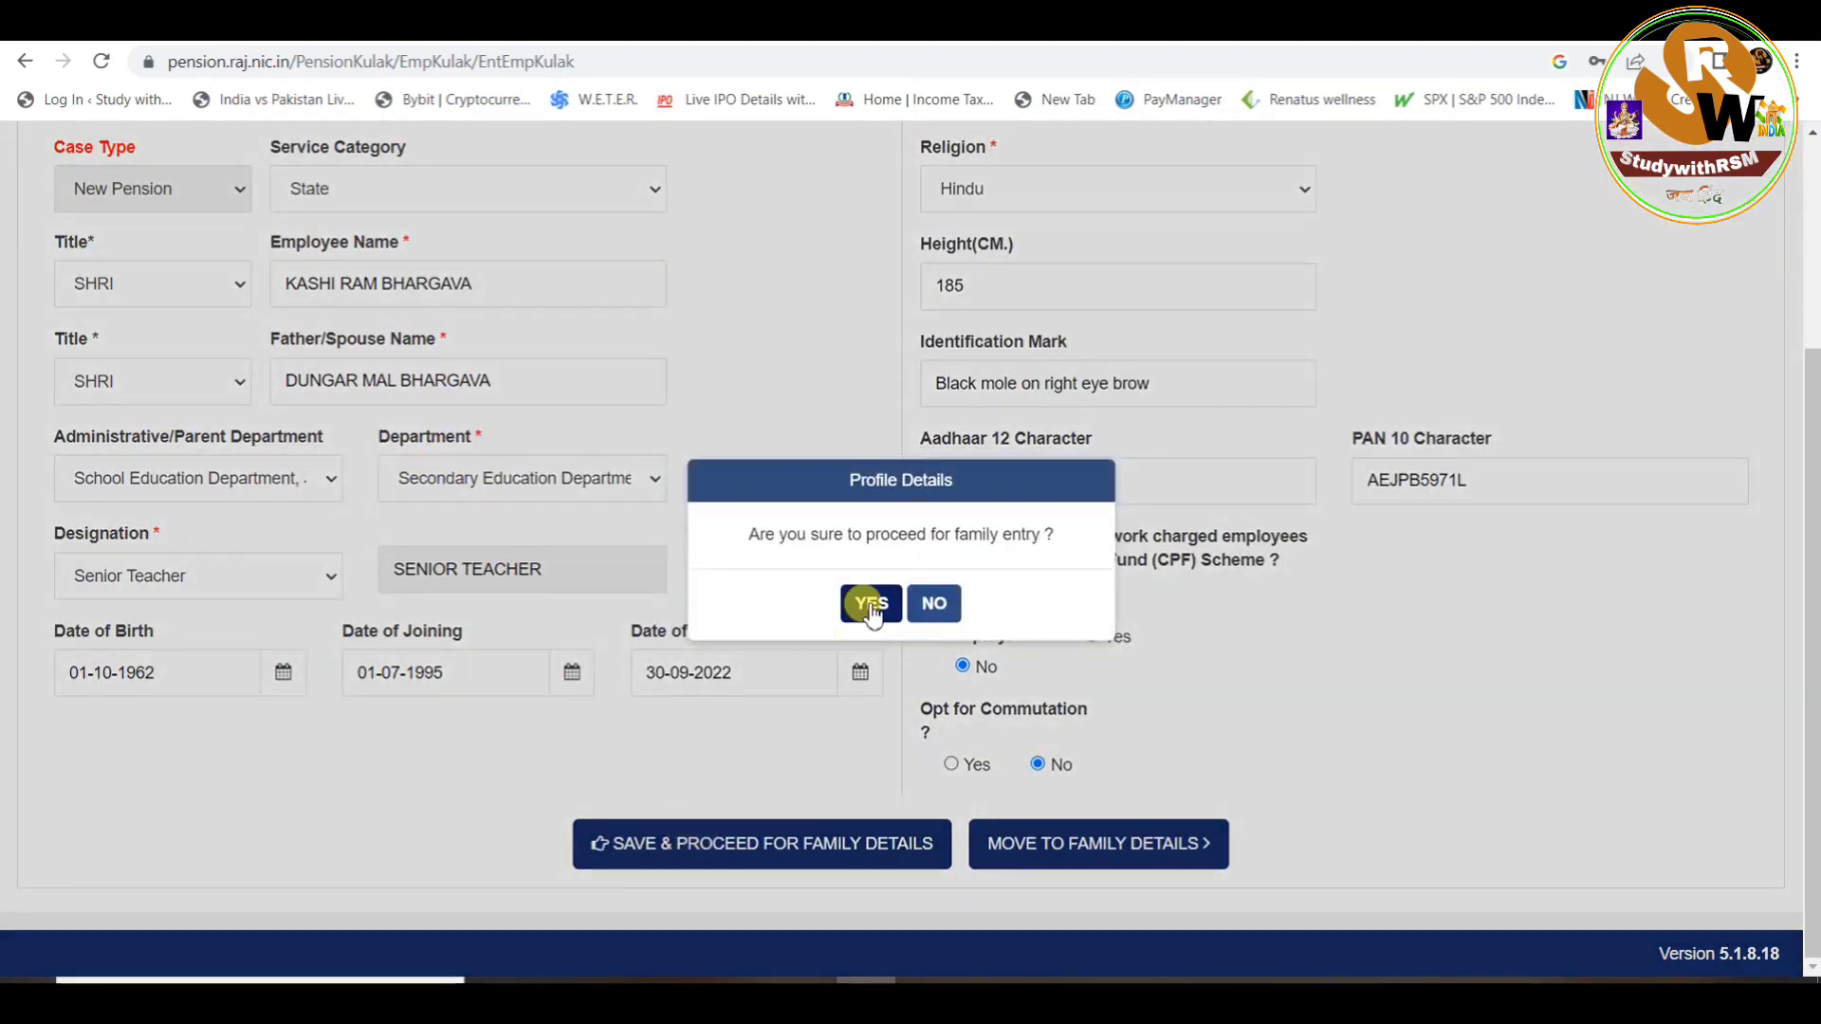
left_click(952, 614)
Save the application as a draft and confirm the reminder to check the entries before final submission
scroll(727, 518, "up", 3)
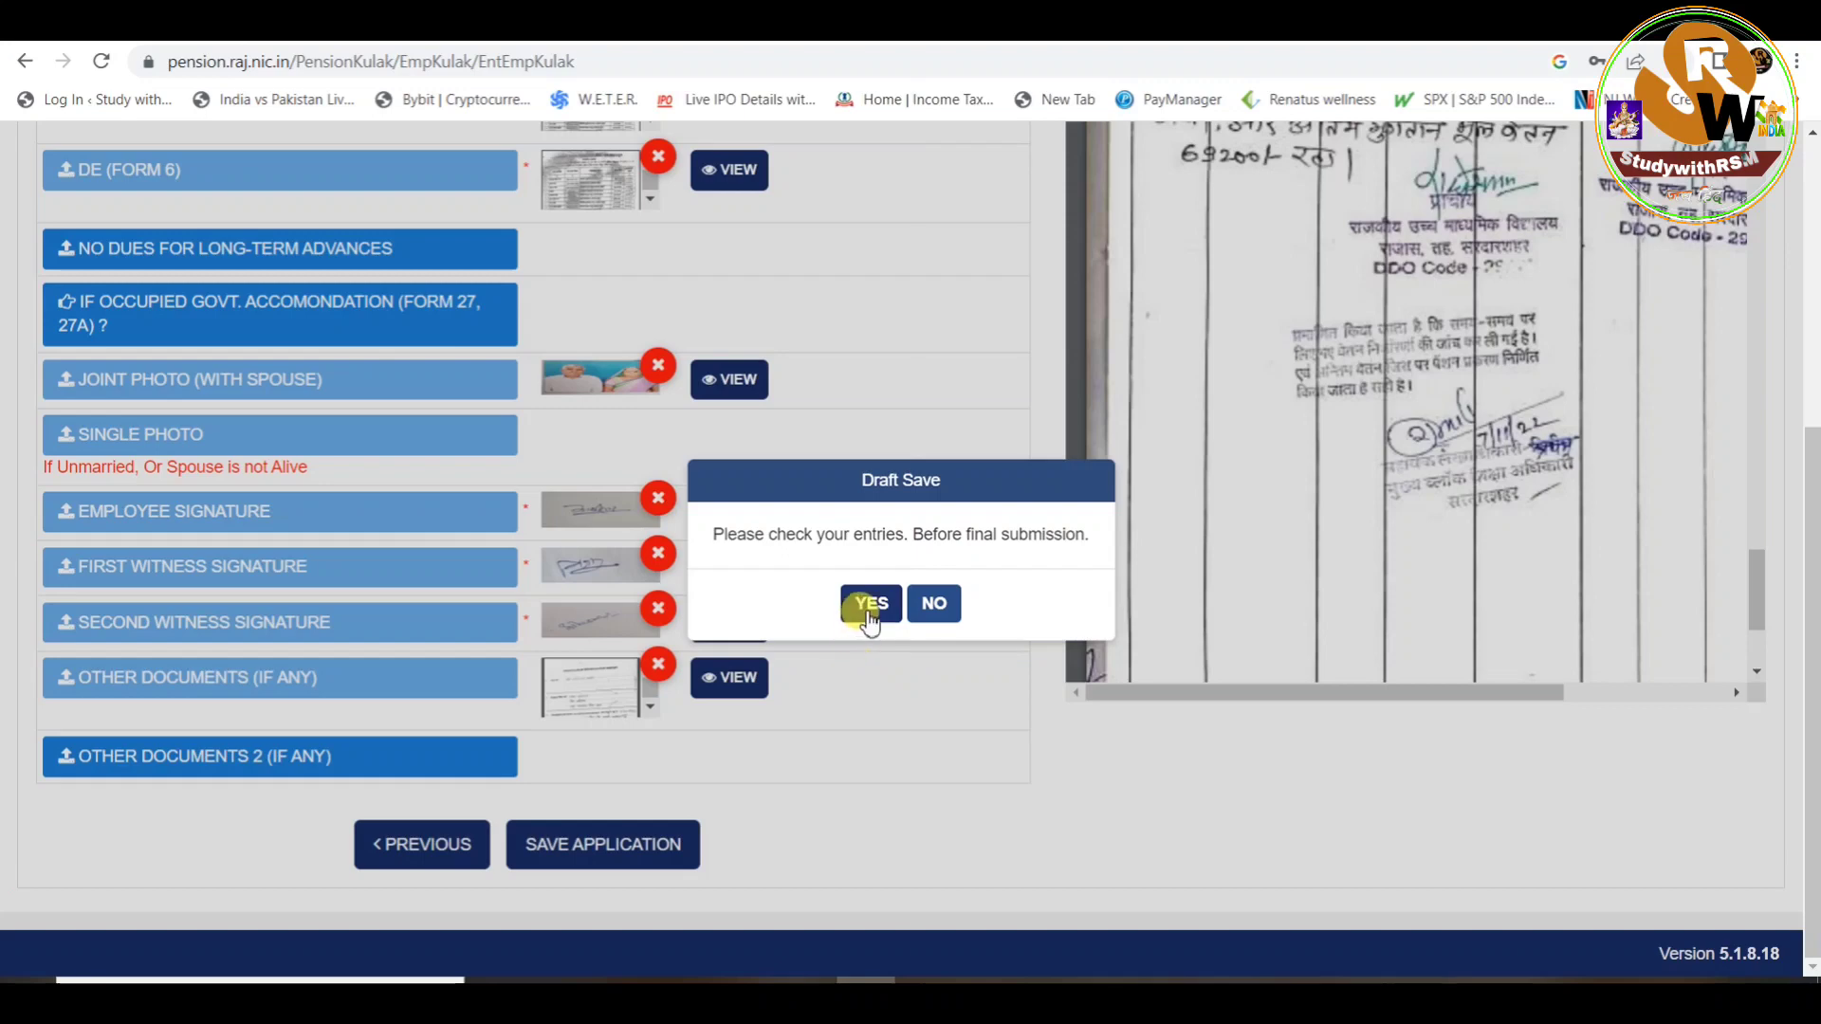
left_click(869, 607)
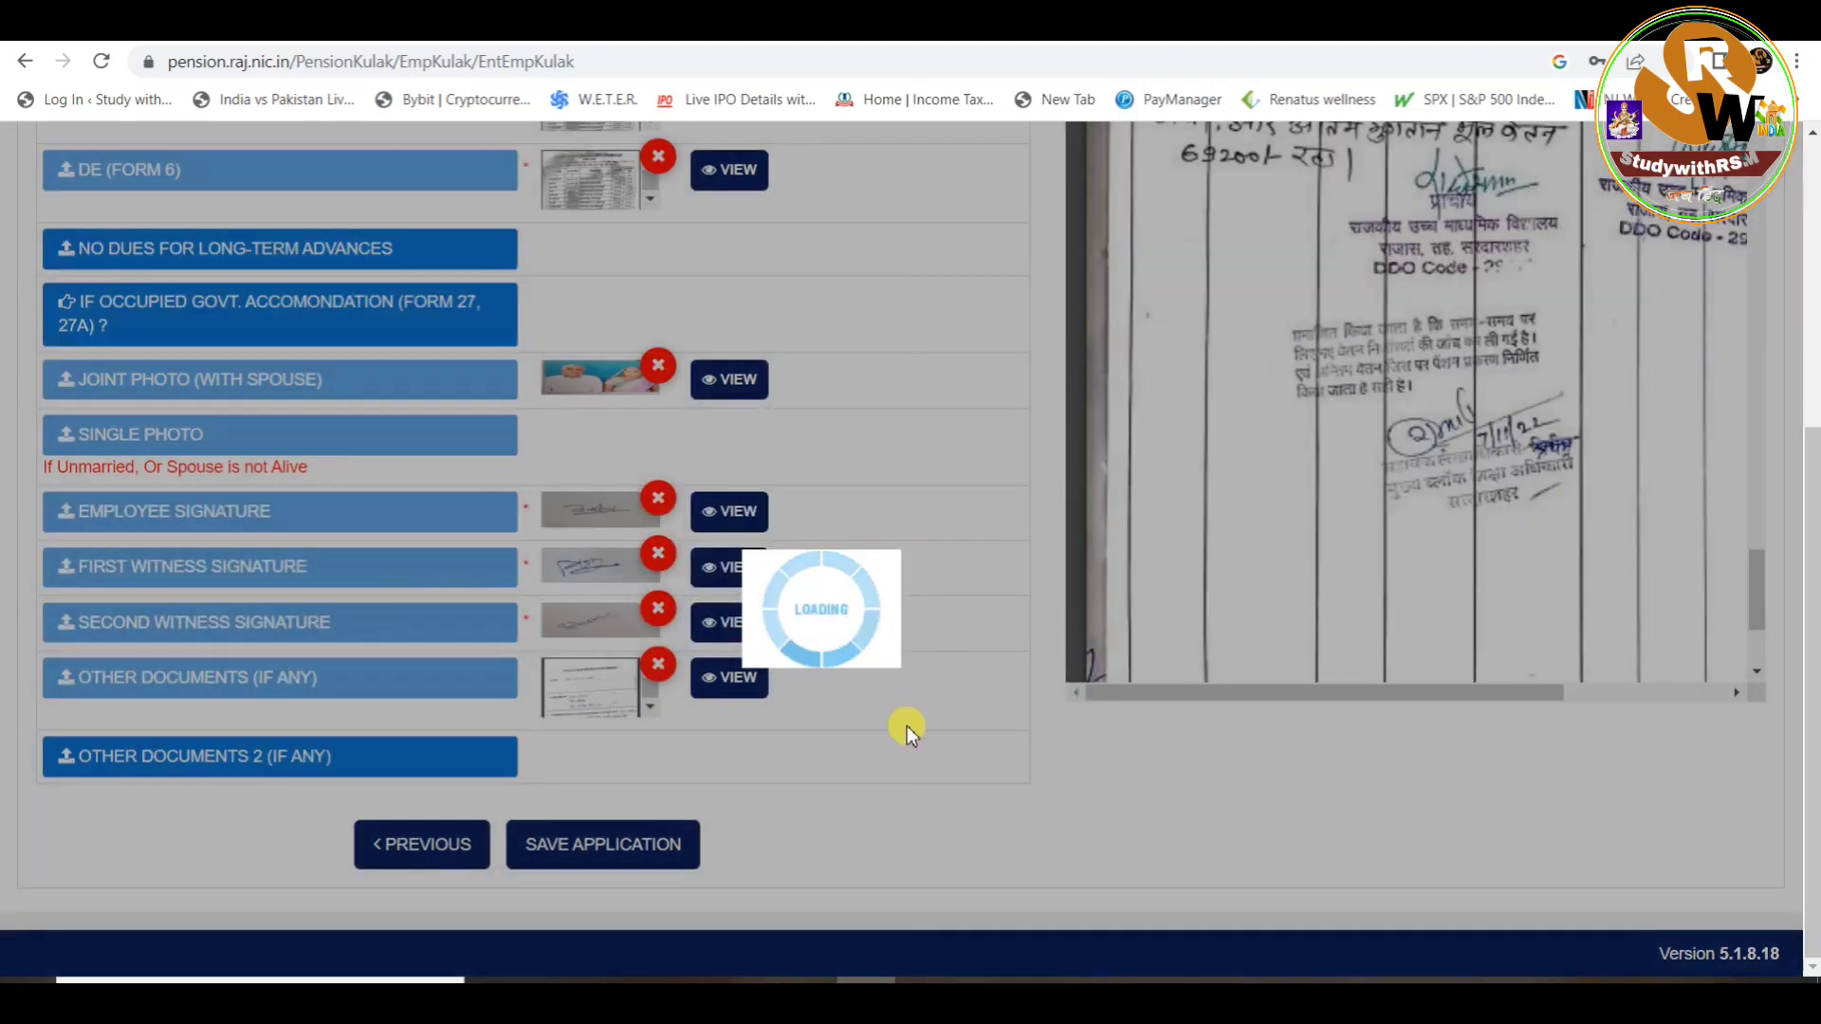
scroll(948, 567, "up", 4)
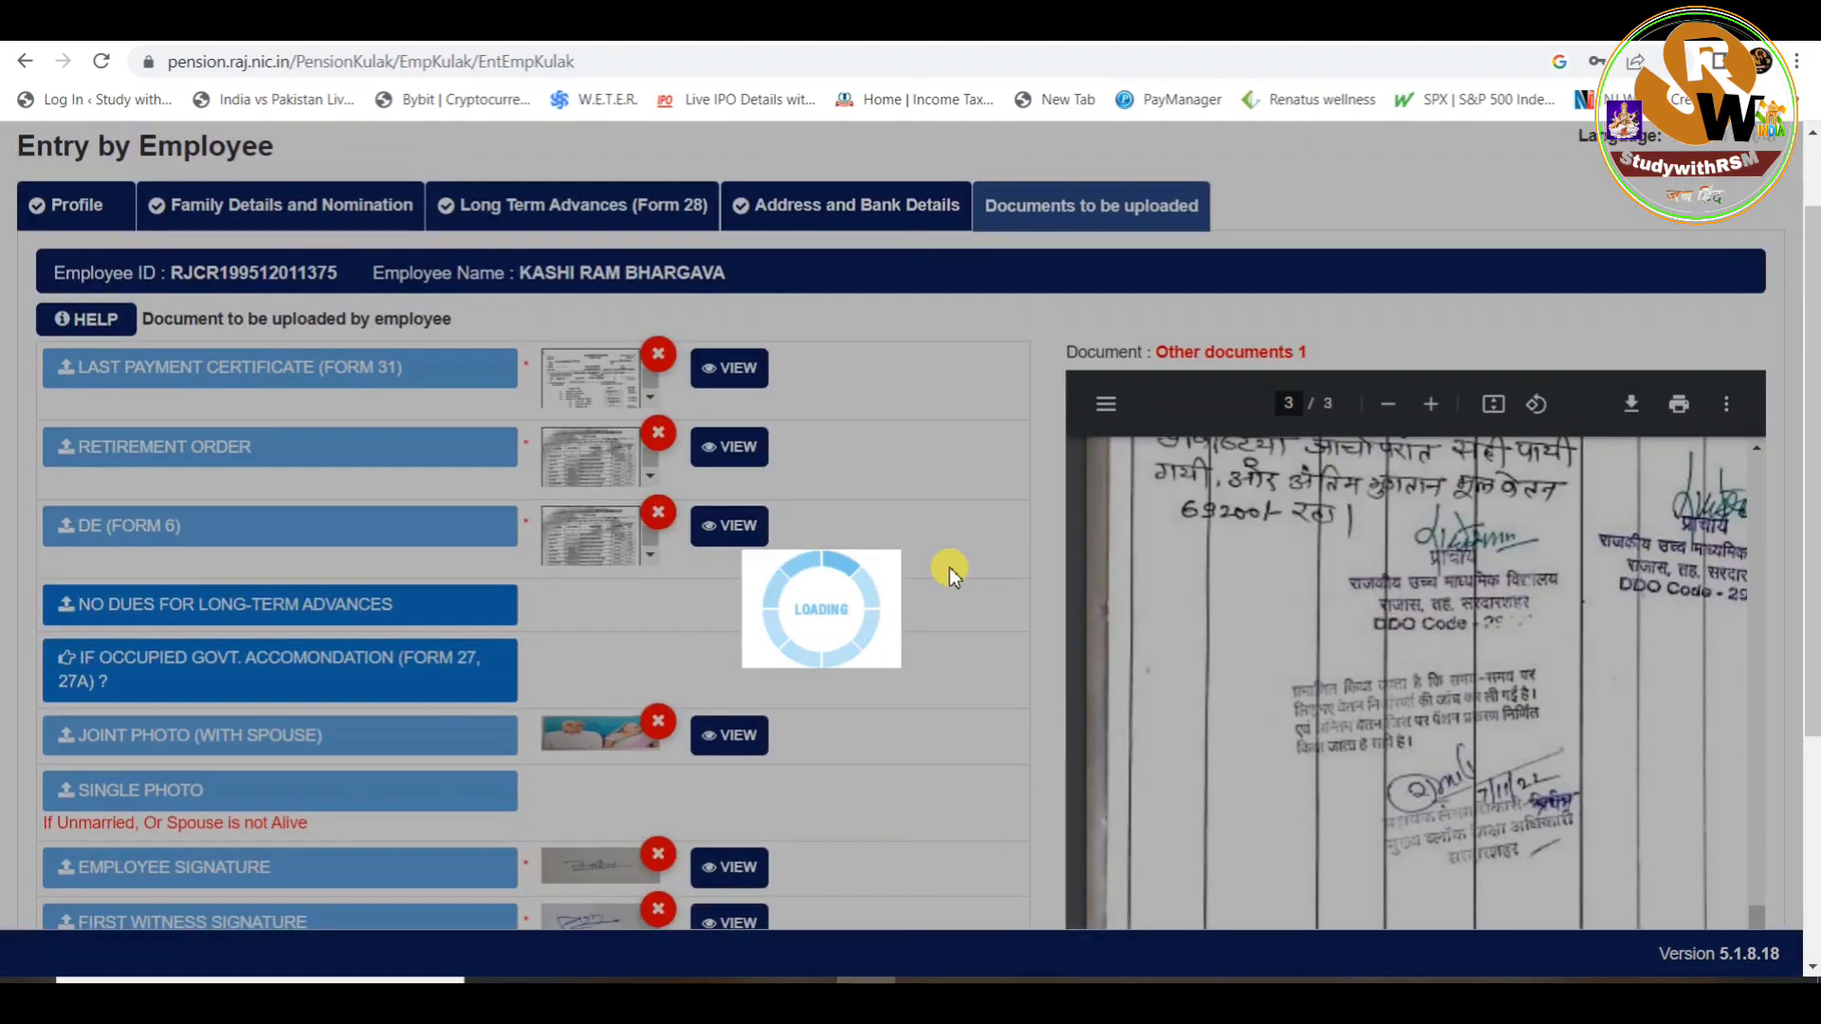
scroll(939, 541, "down", 4)
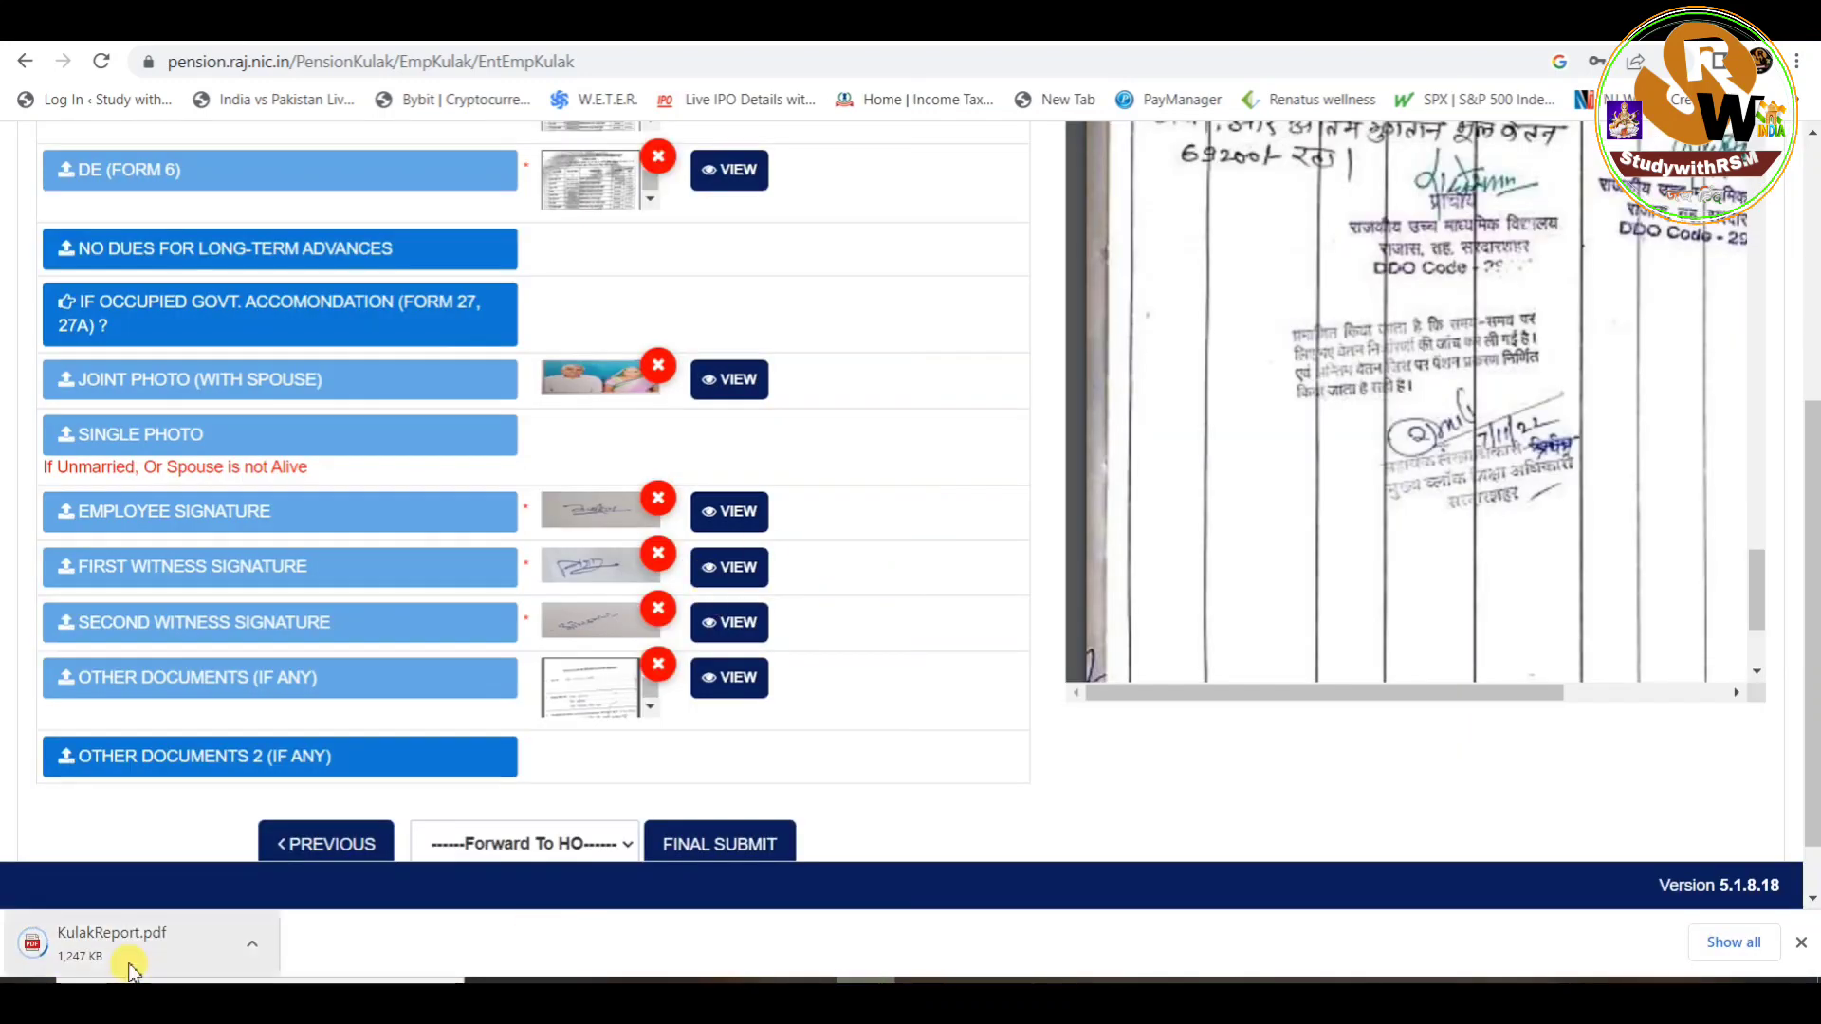
Open the downloaded draft report KulakReport.pdf and review the employee details, family details and signature on its cover page
left_click(196, 951)
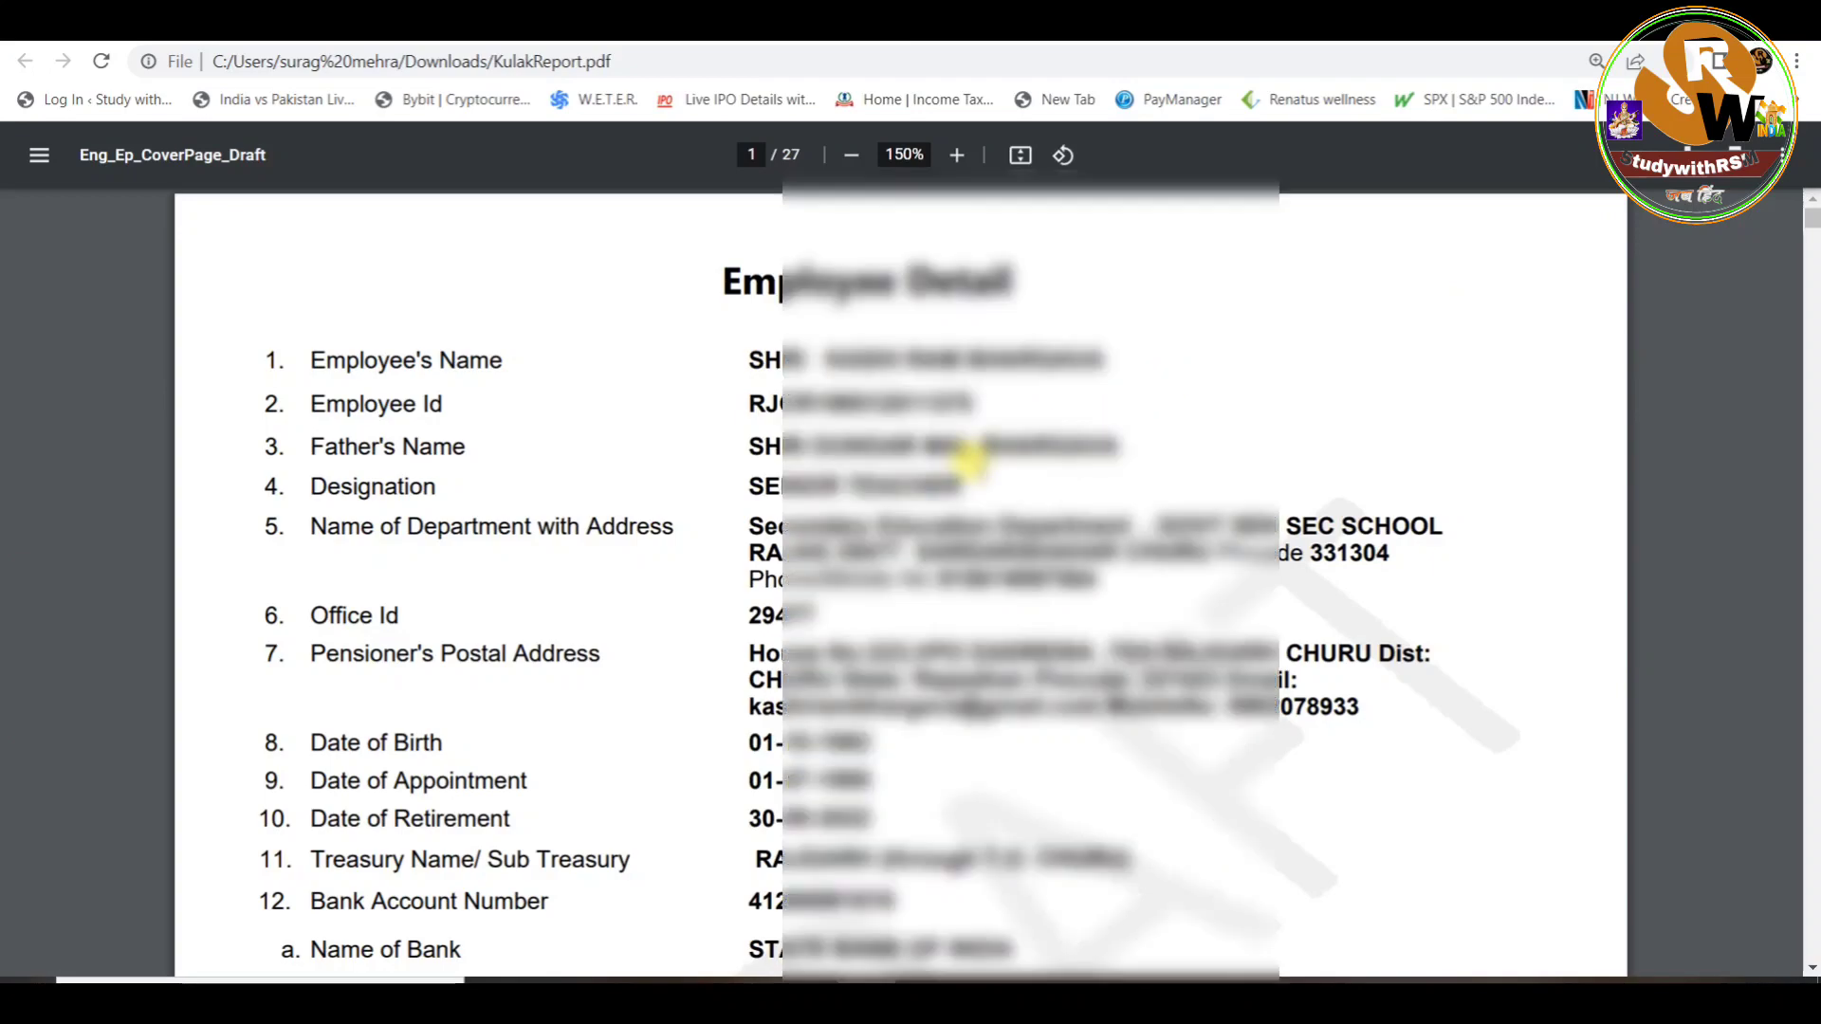
scroll(972, 462, "down", 6)
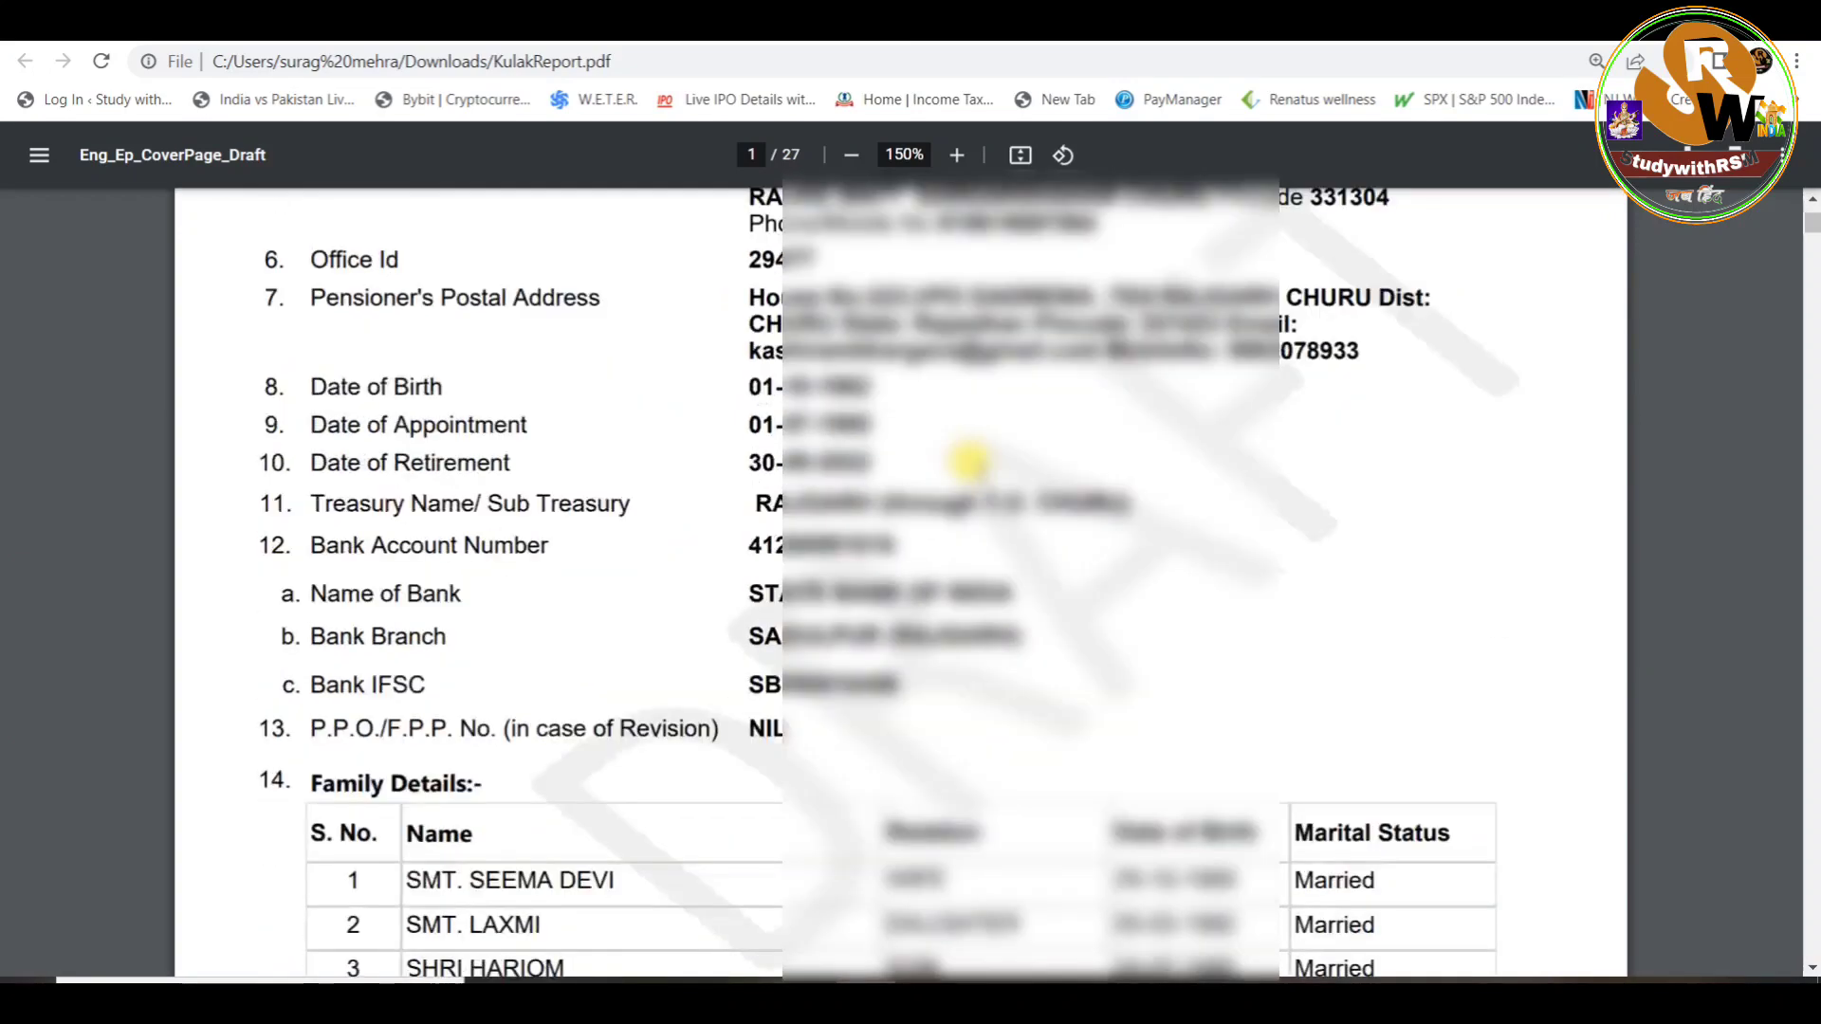
scroll(977, 469, "down", 5)
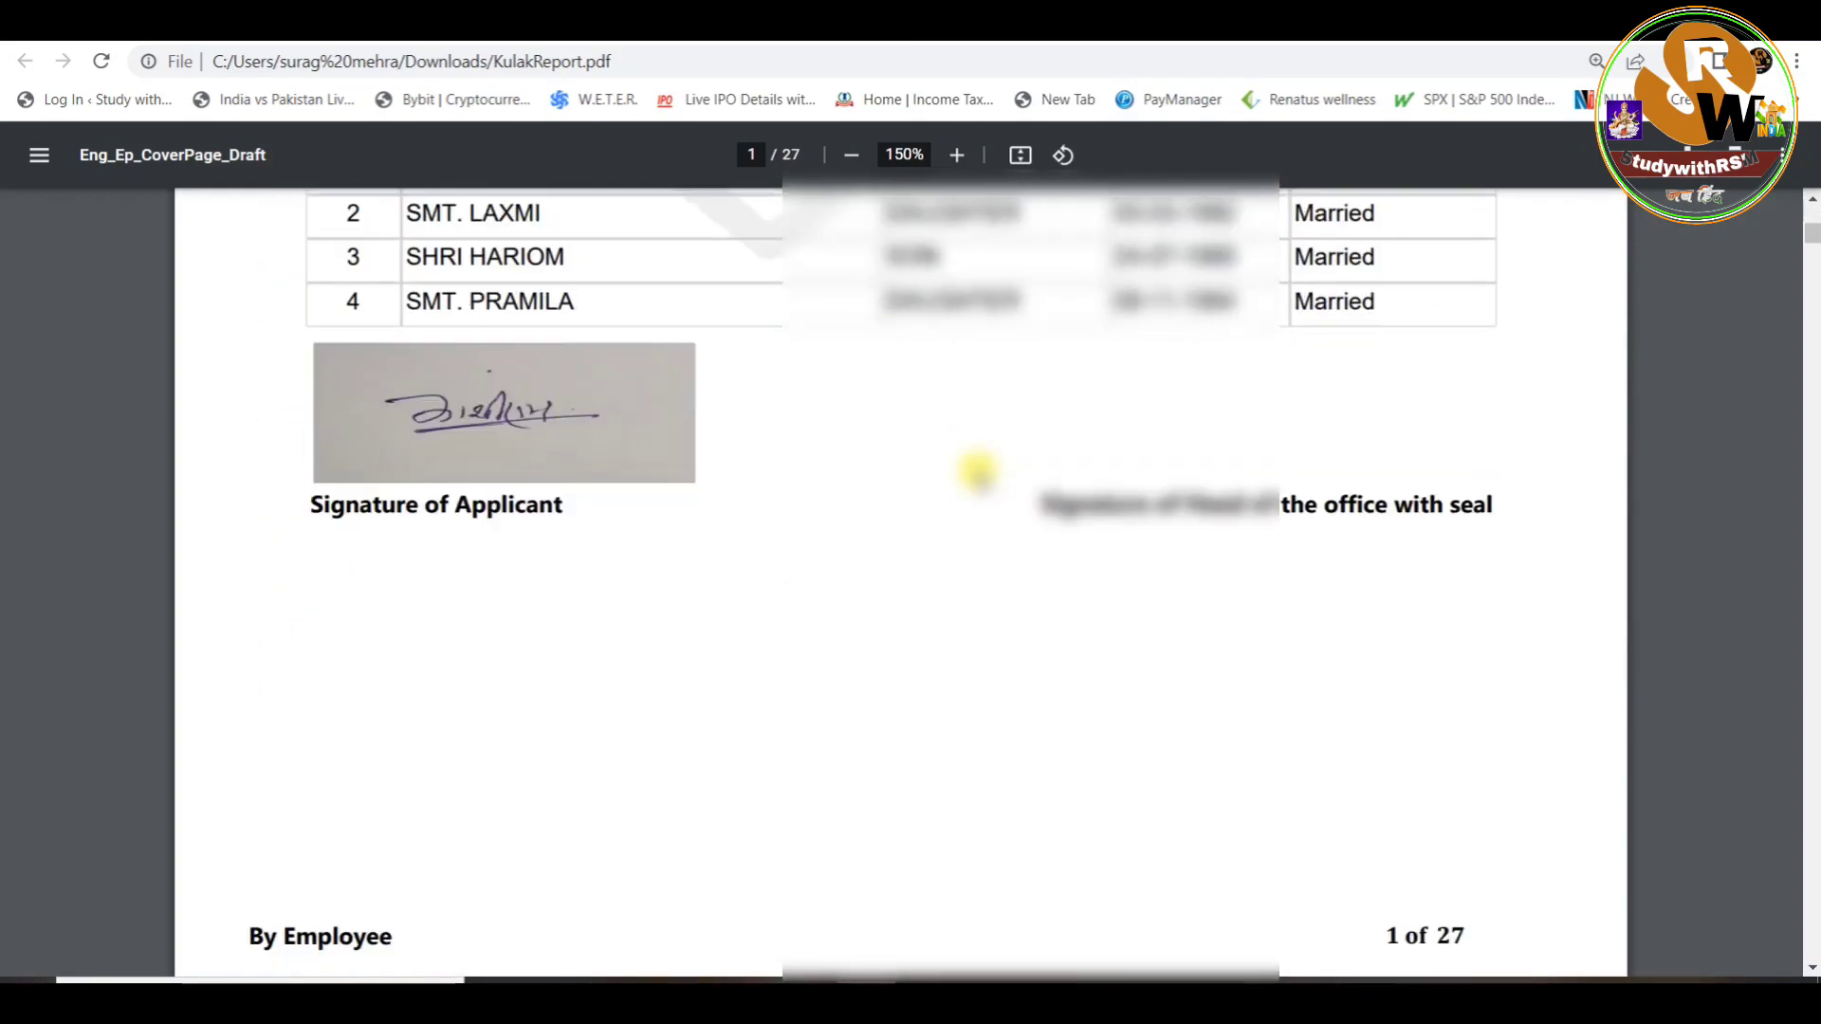
scroll(977, 471, "down", 4)
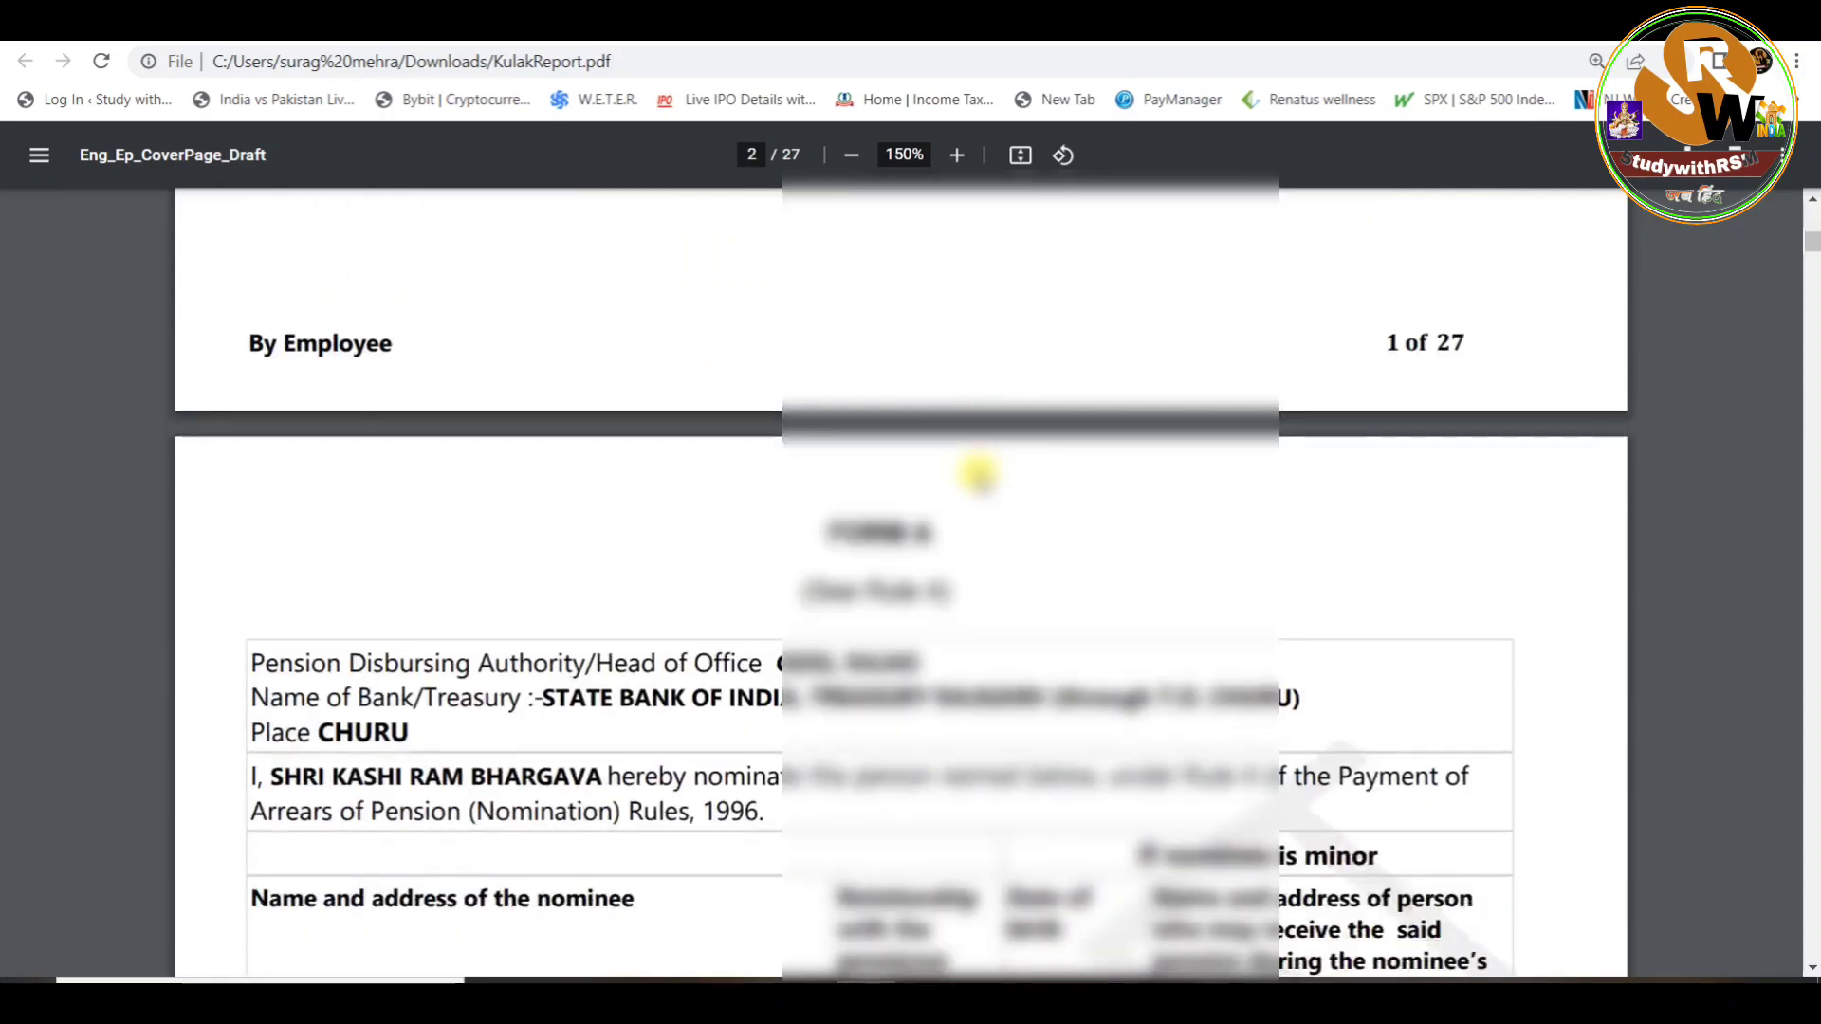
scroll(984, 477, "up", 3)
scroll(1091, 436, "up", 1)
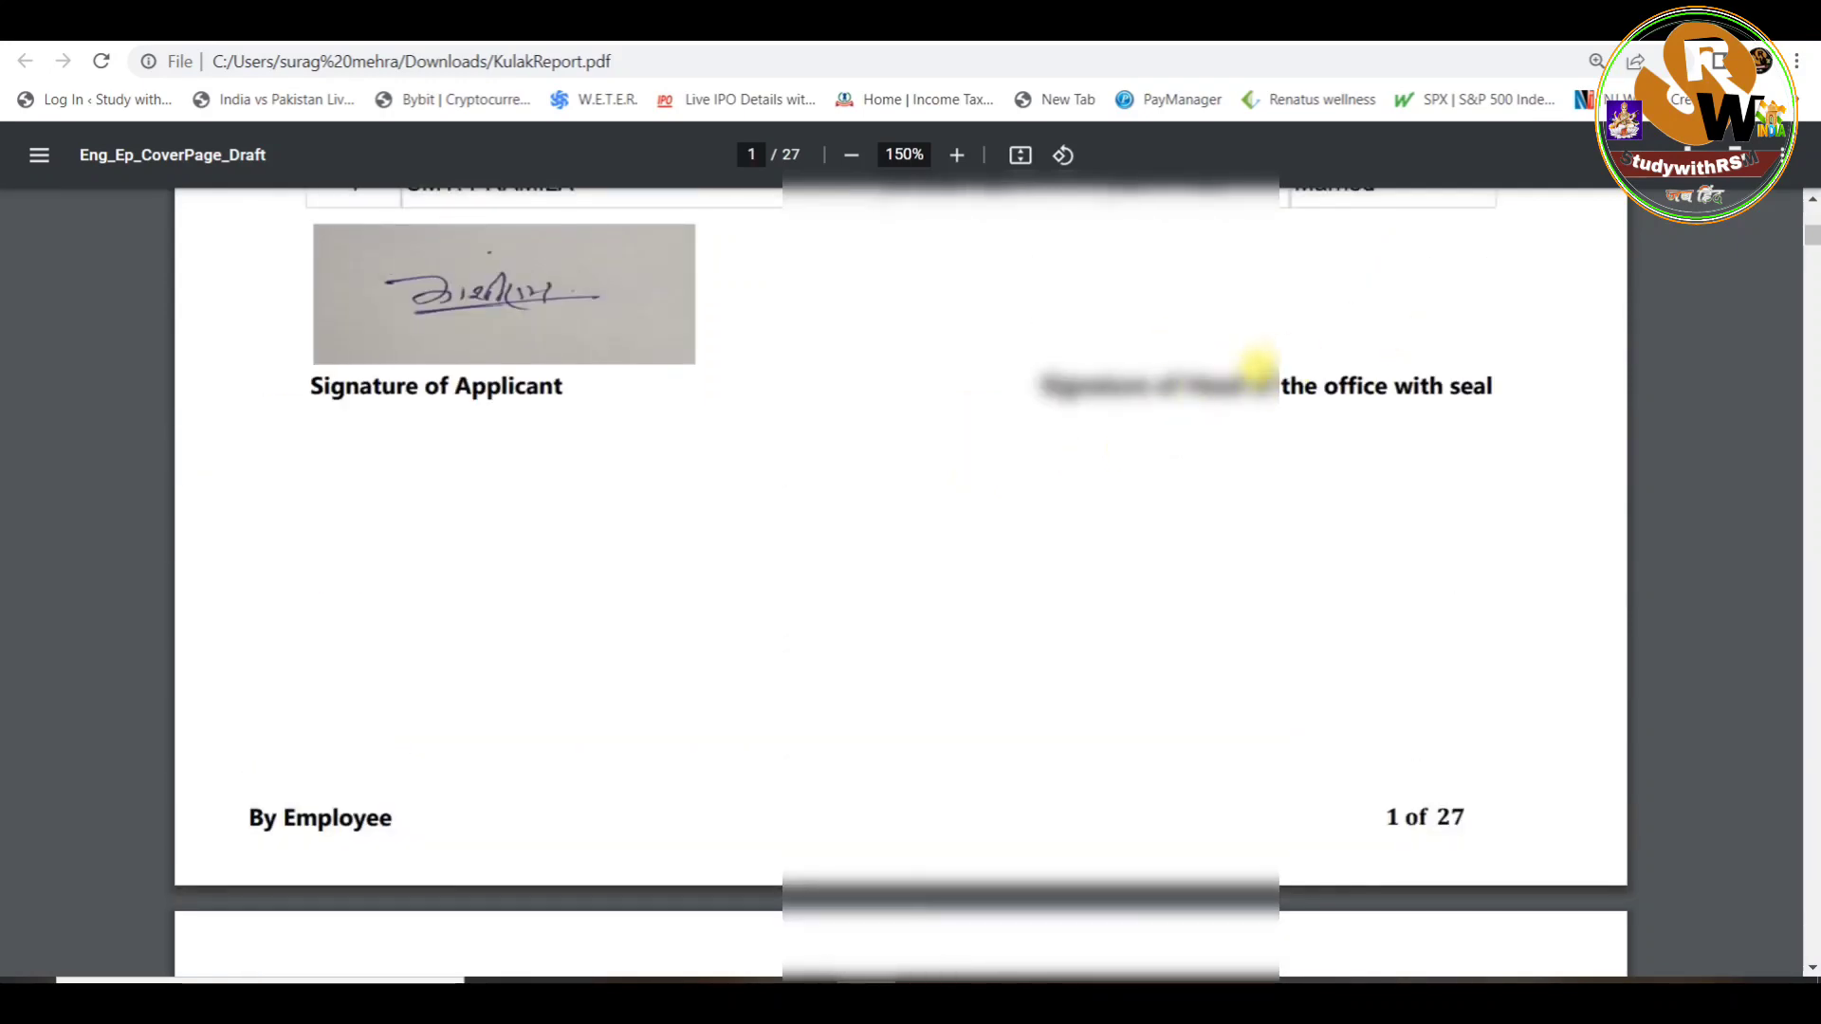
scroll(1261, 360, "up", 1)
scroll(1261, 358, "up", 2)
Read through the nomination forms and the acknowledgement page of the draft report, and return to the pension application
scroll(1281, 549, "down", 12)
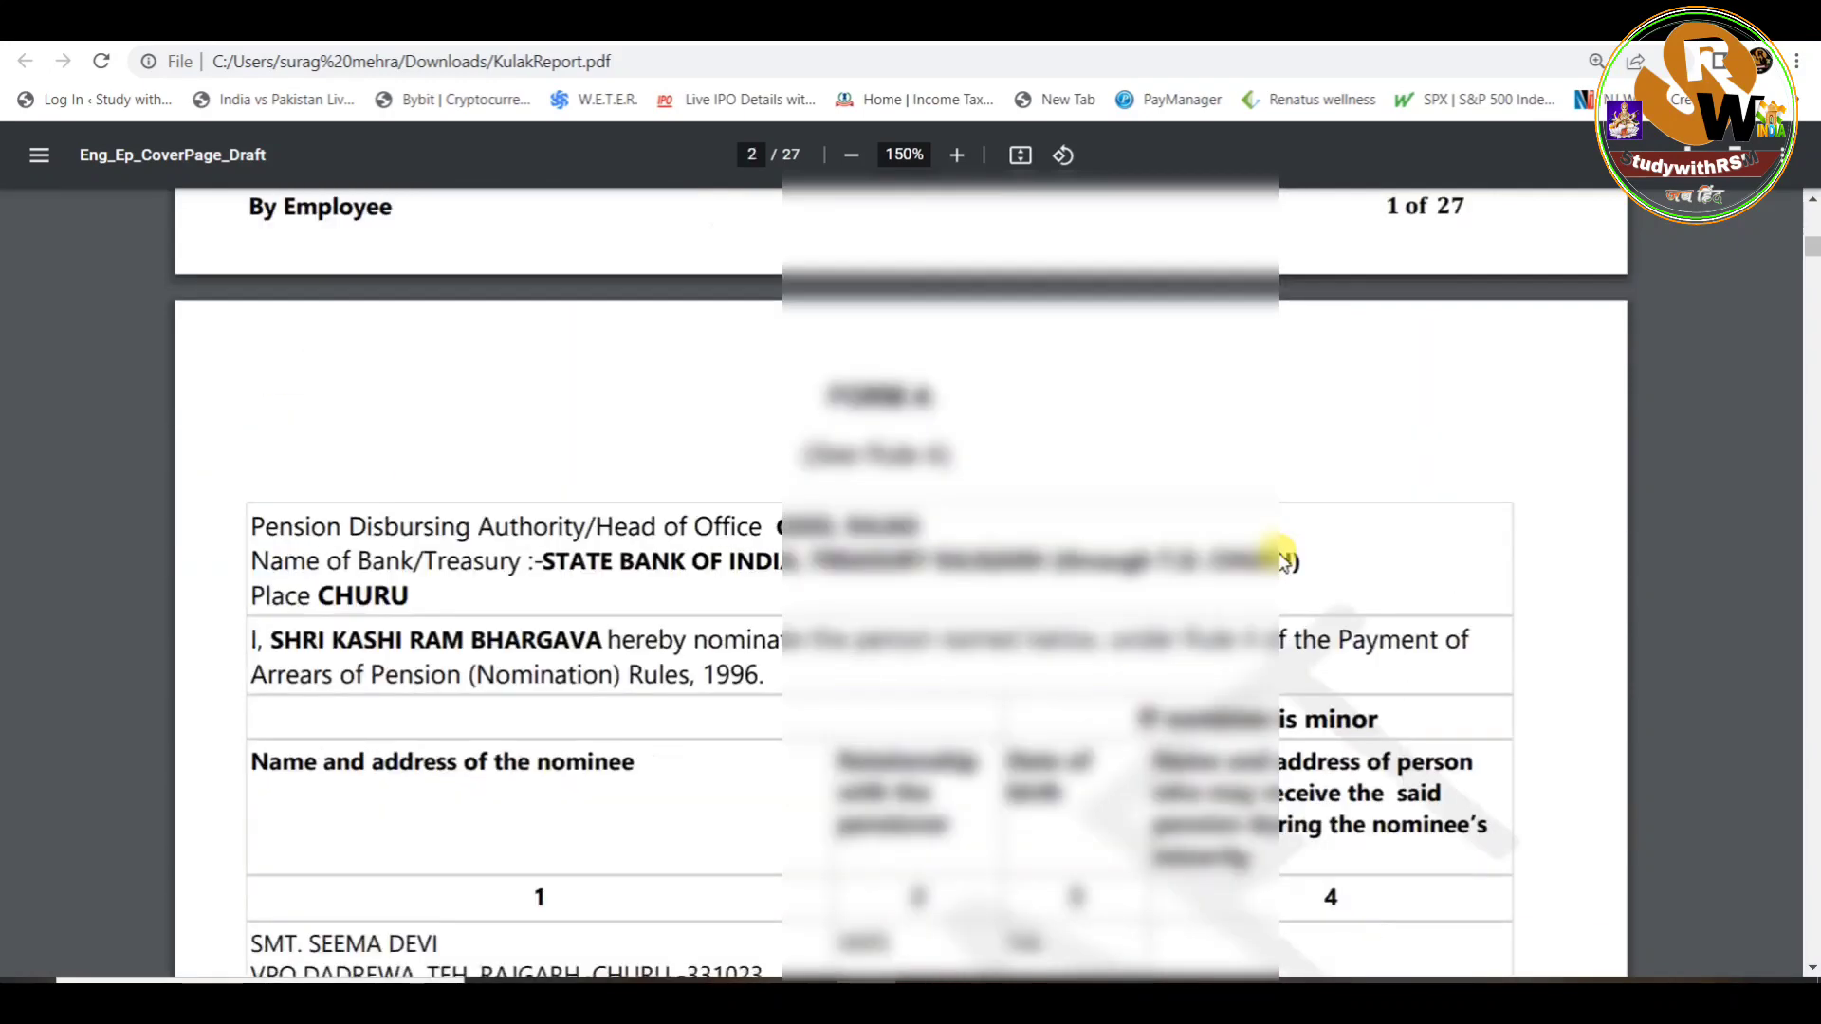
scroll(1278, 555, "up", 2)
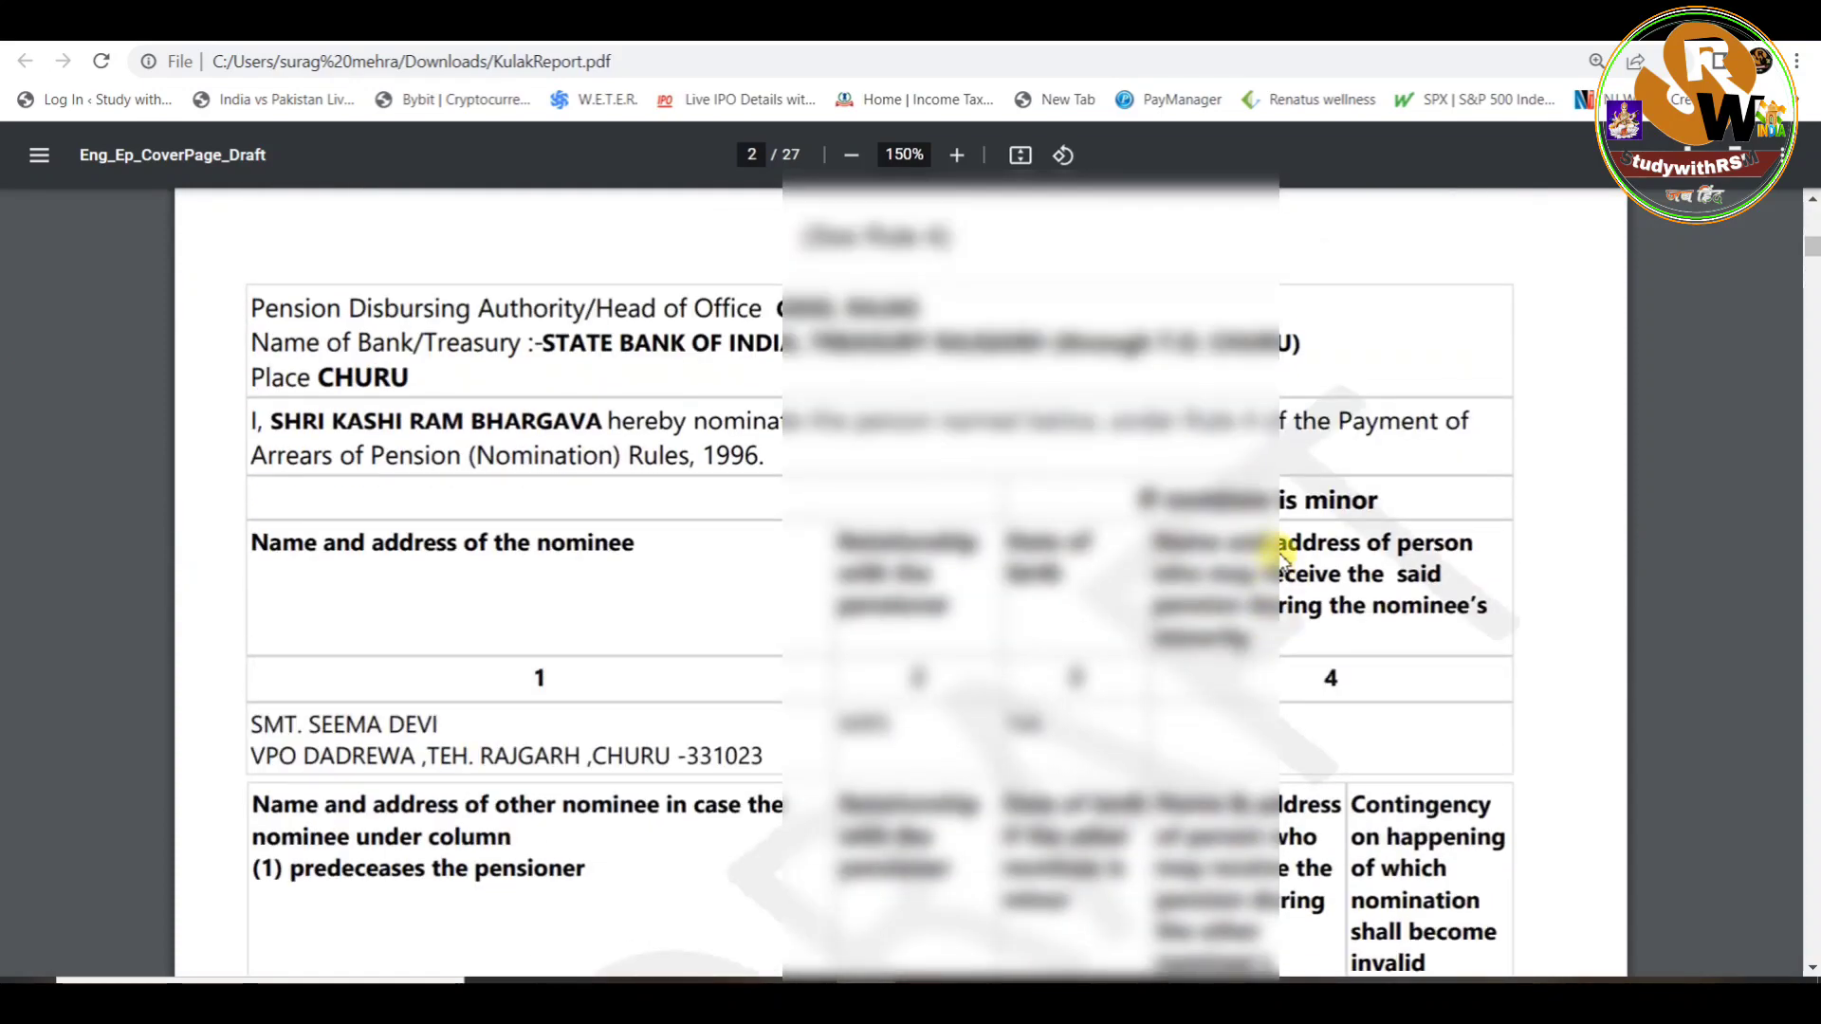
scroll(1281, 555, "down", 15)
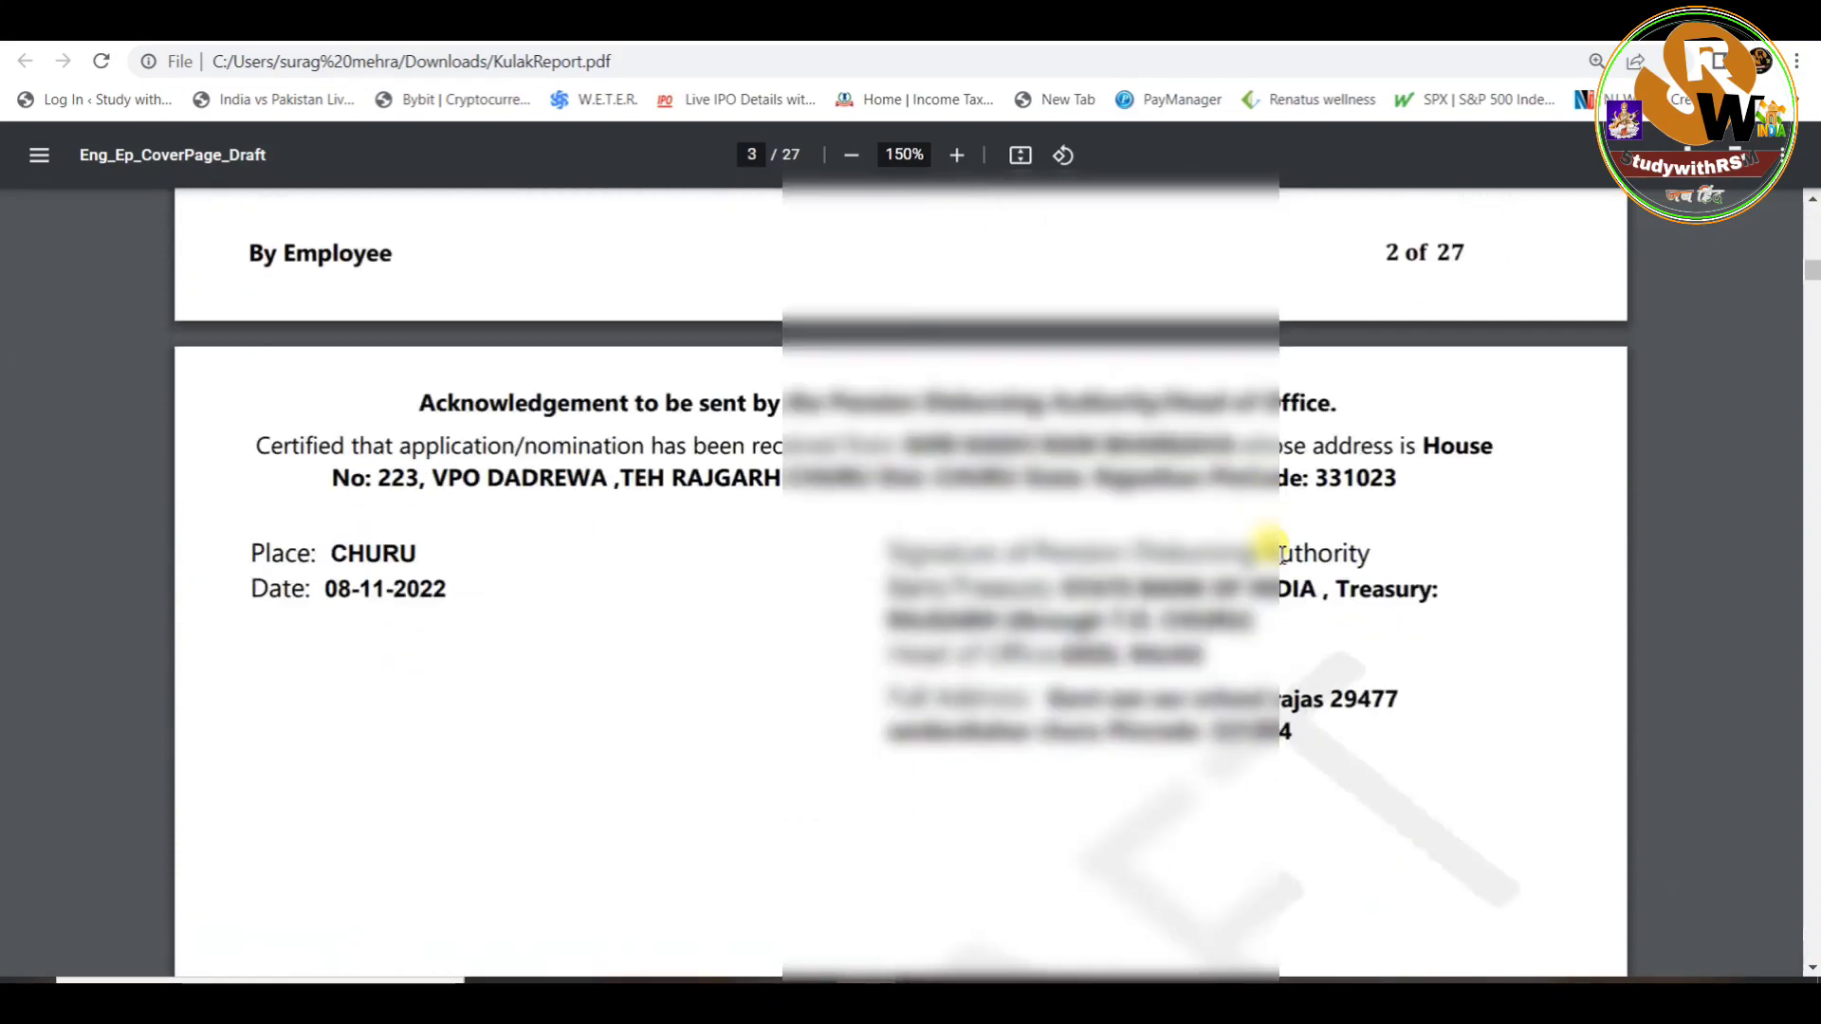
scroll(1280, 555, "down", 15)
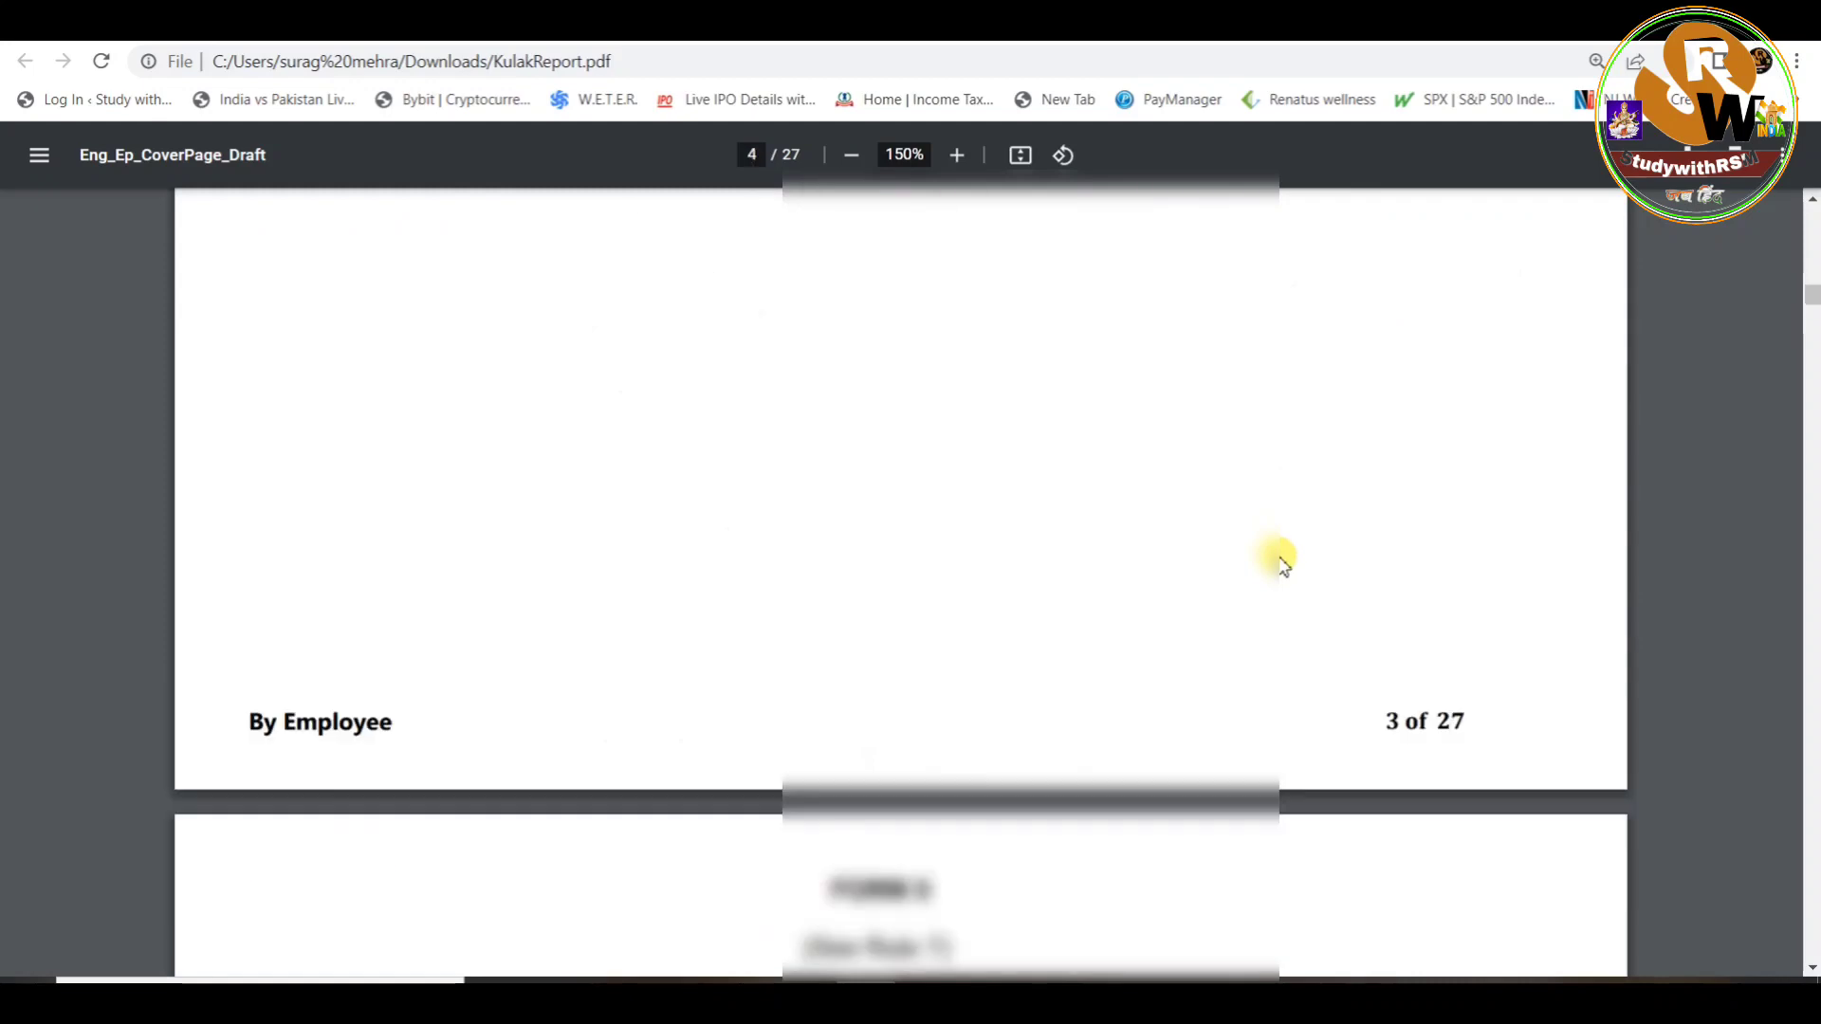
scroll(1281, 562, "down", 10)
scroll(1282, 567, "up", 3)
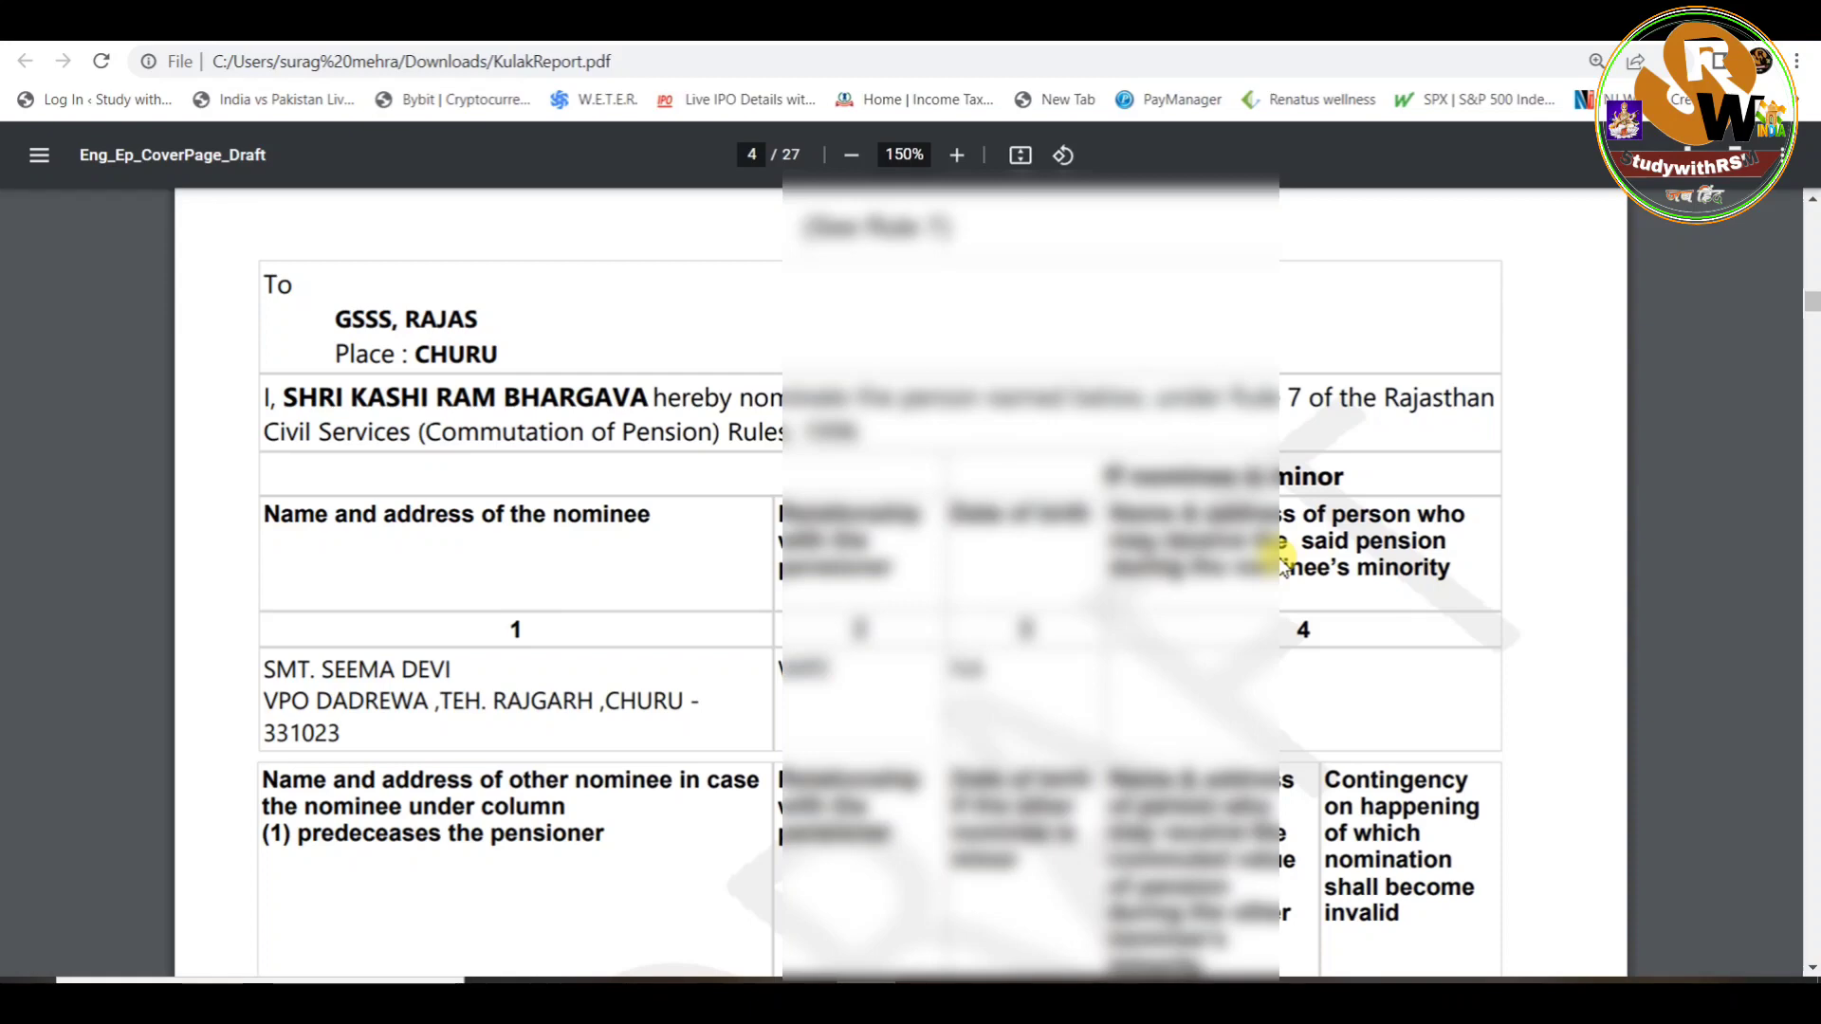
key("ctrl+Tab")
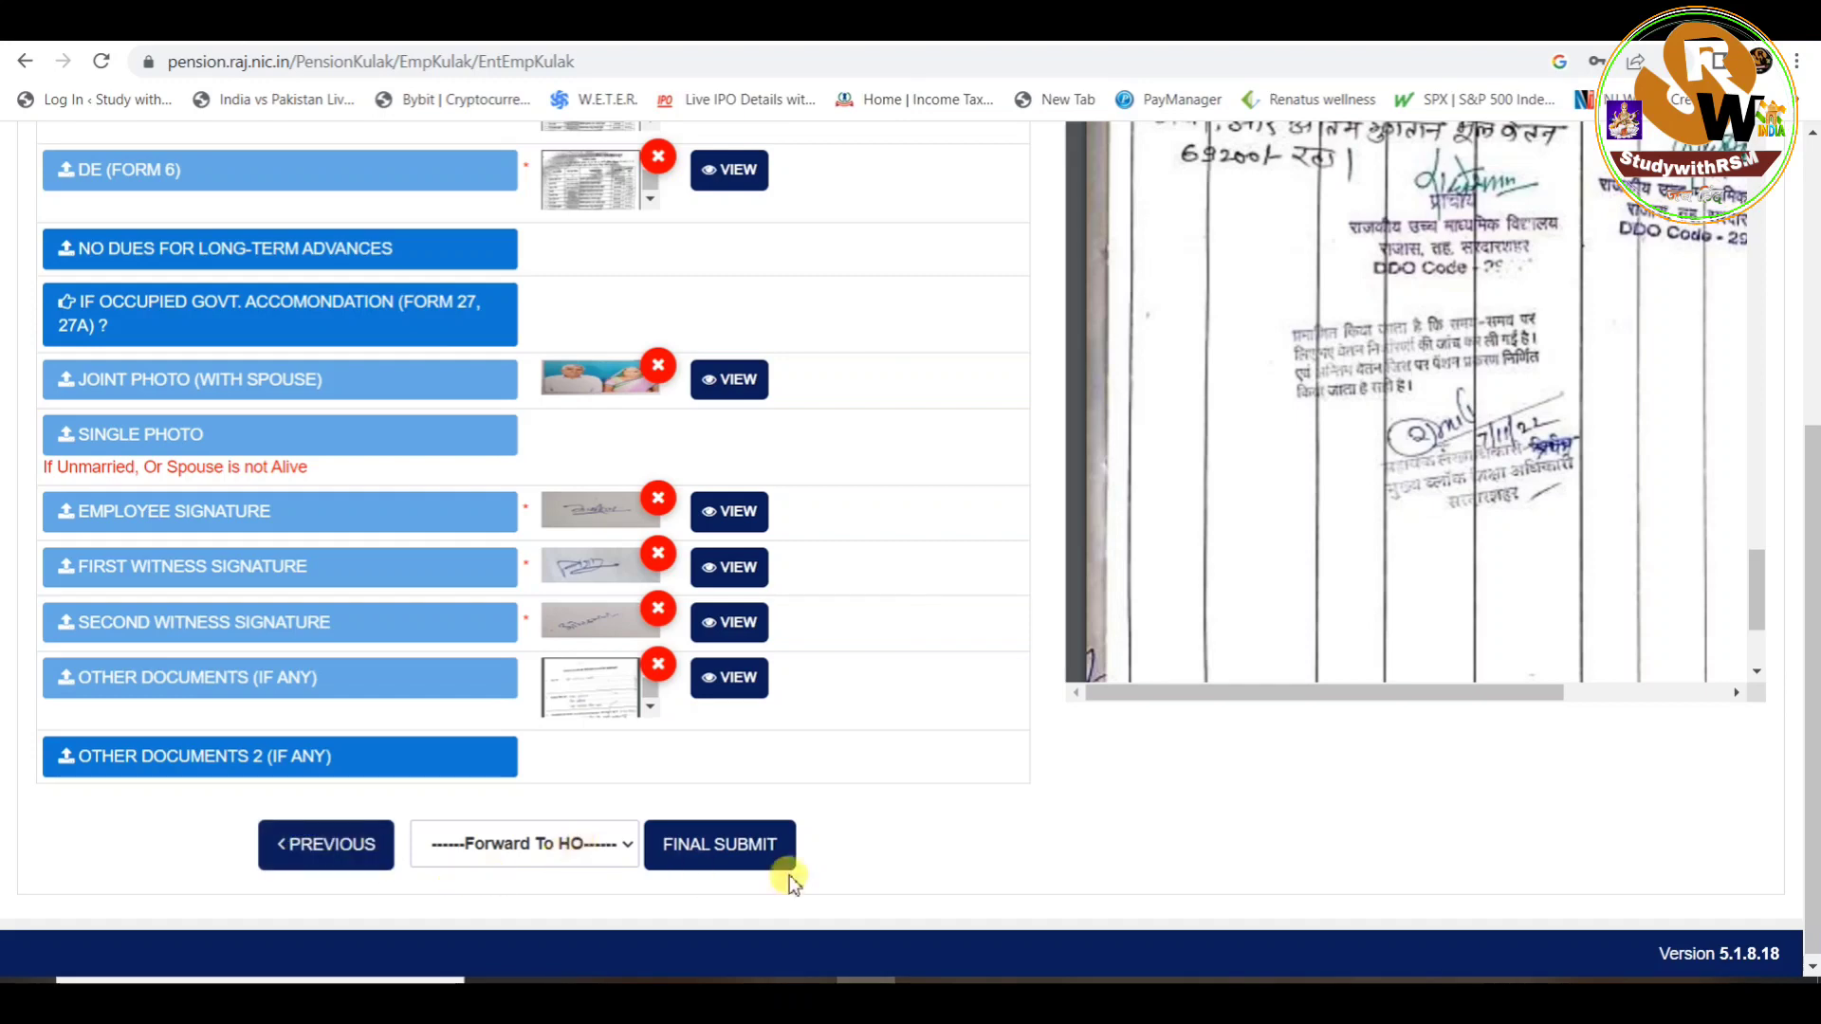
Try to submit the application without choosing a Head of Office, dismiss the notice and look over the document uploads
left_click(722, 850)
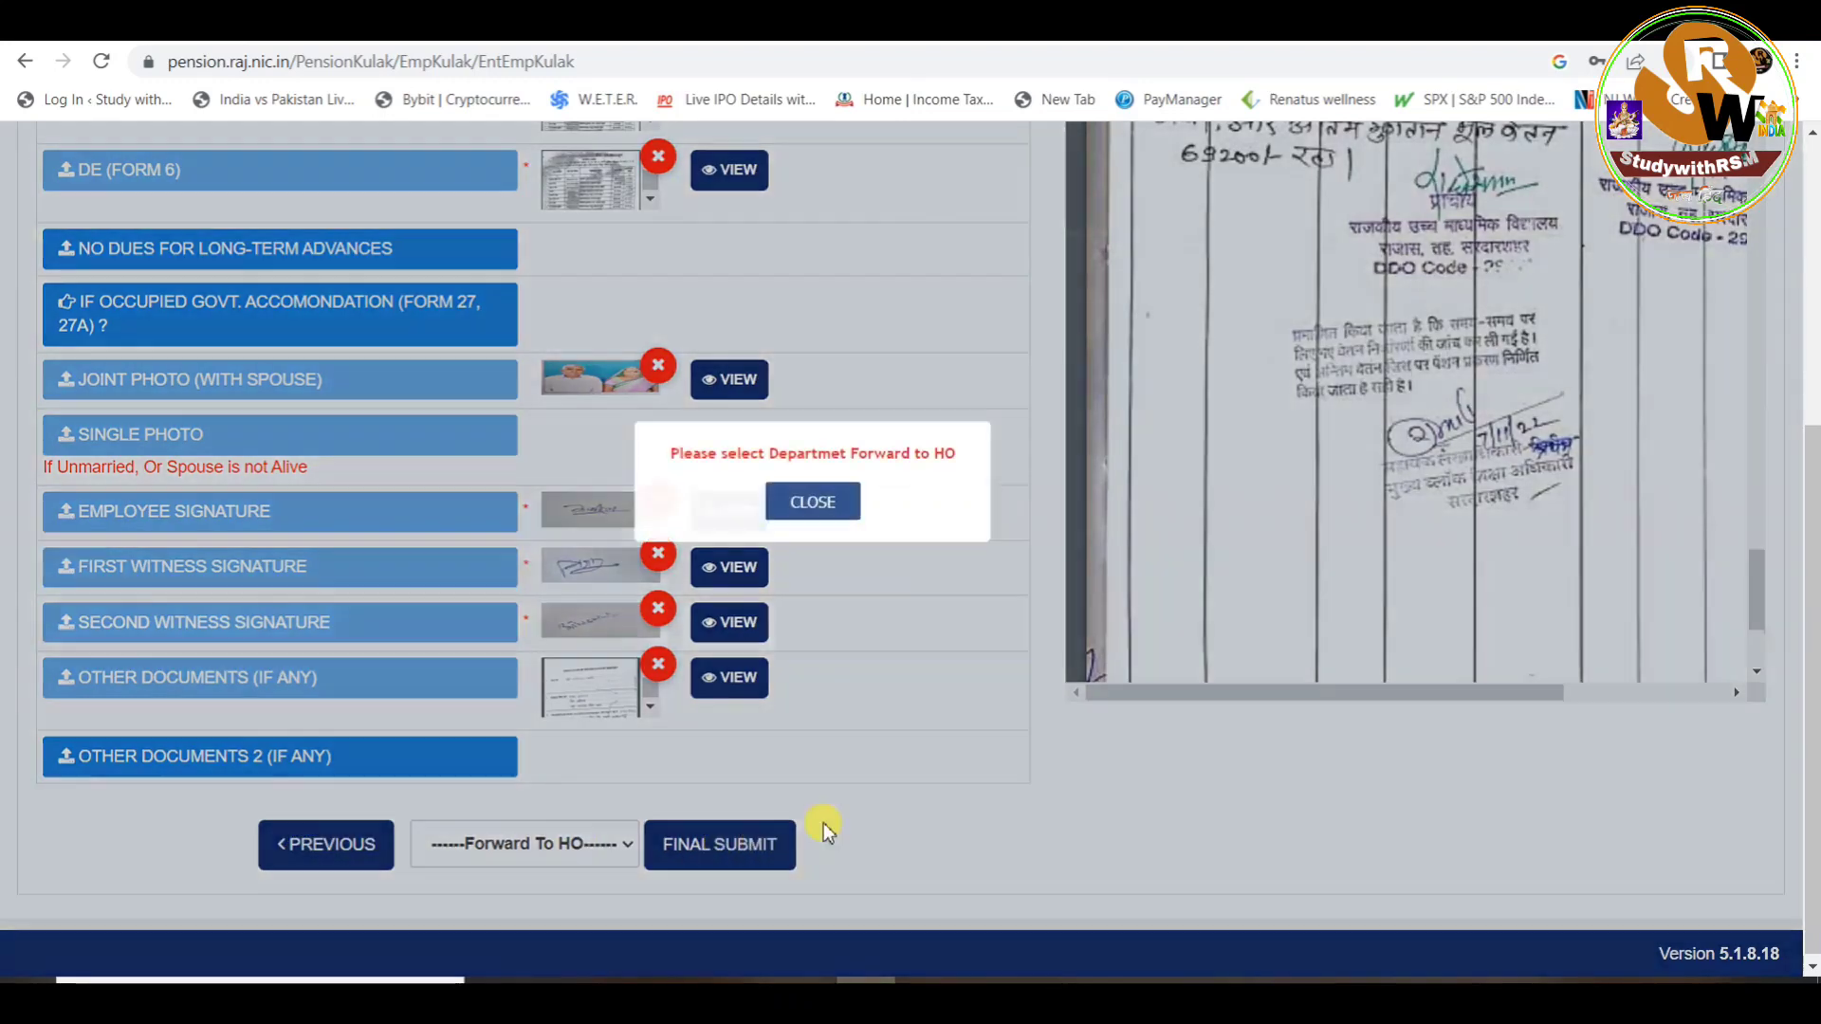
left_click(815, 502)
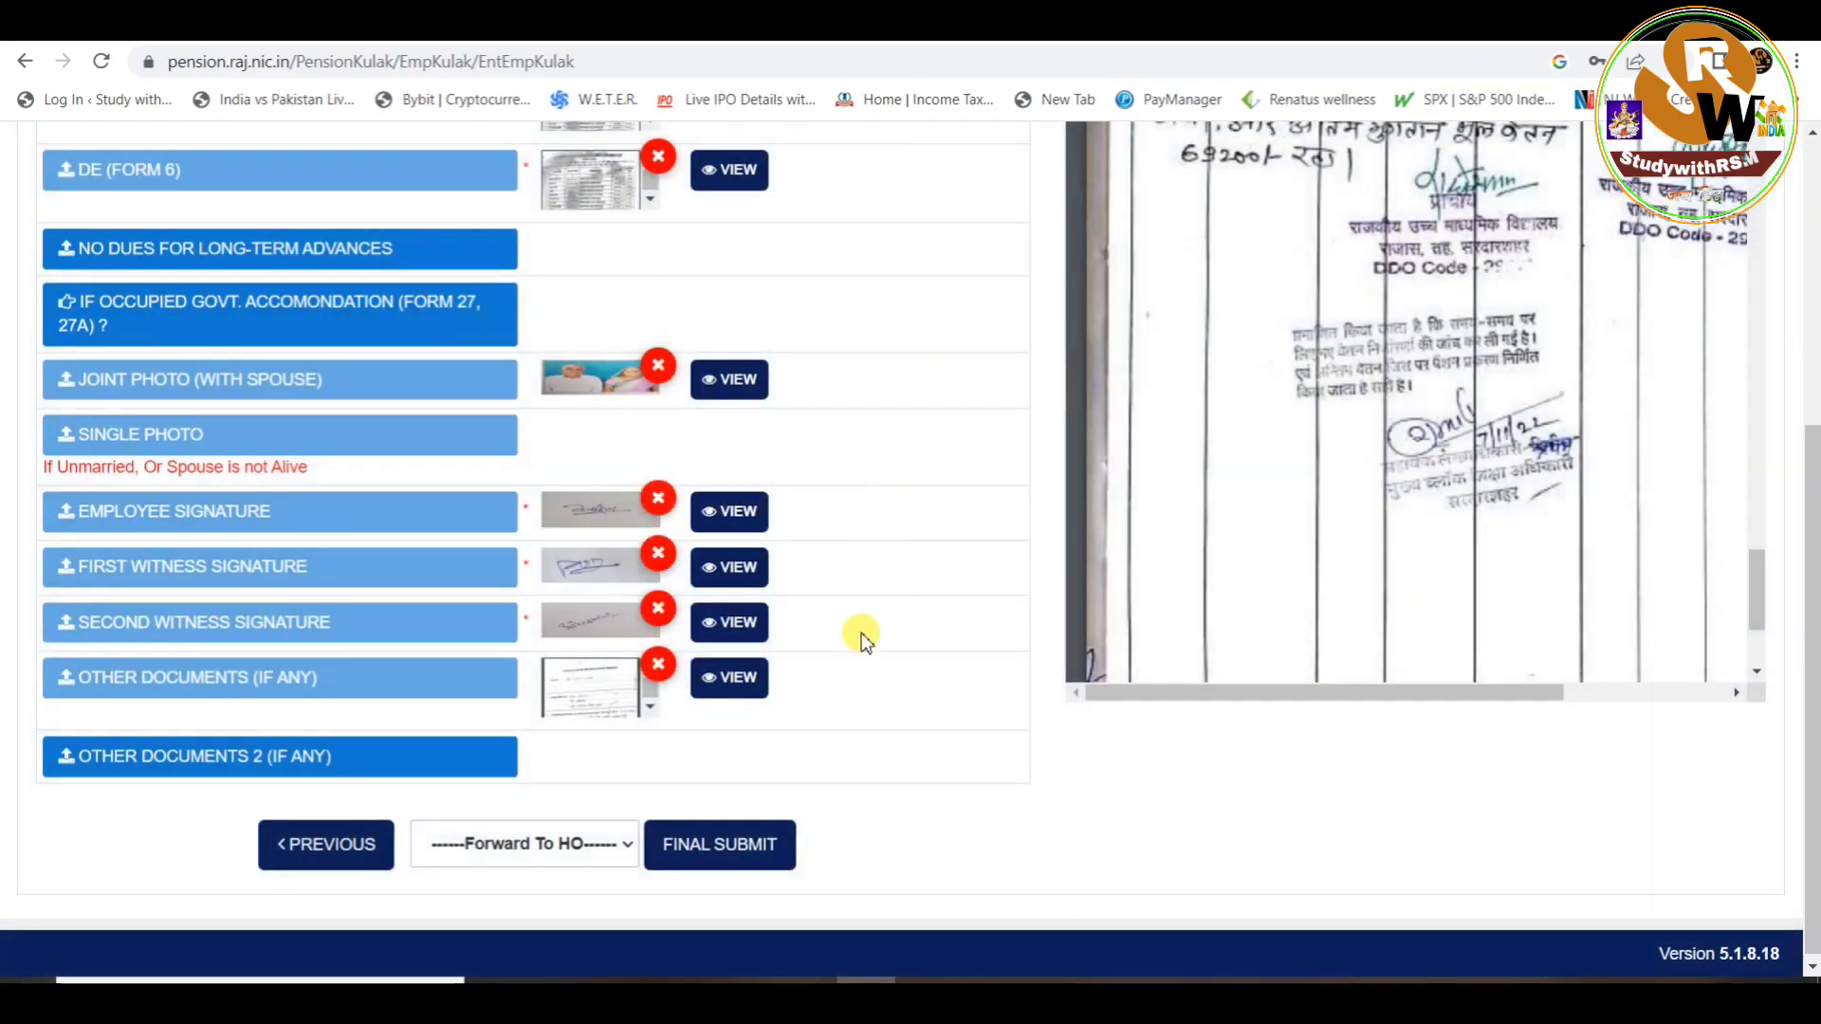
scroll(855, 711, "up", 1)
scroll(856, 711, "up", 5)
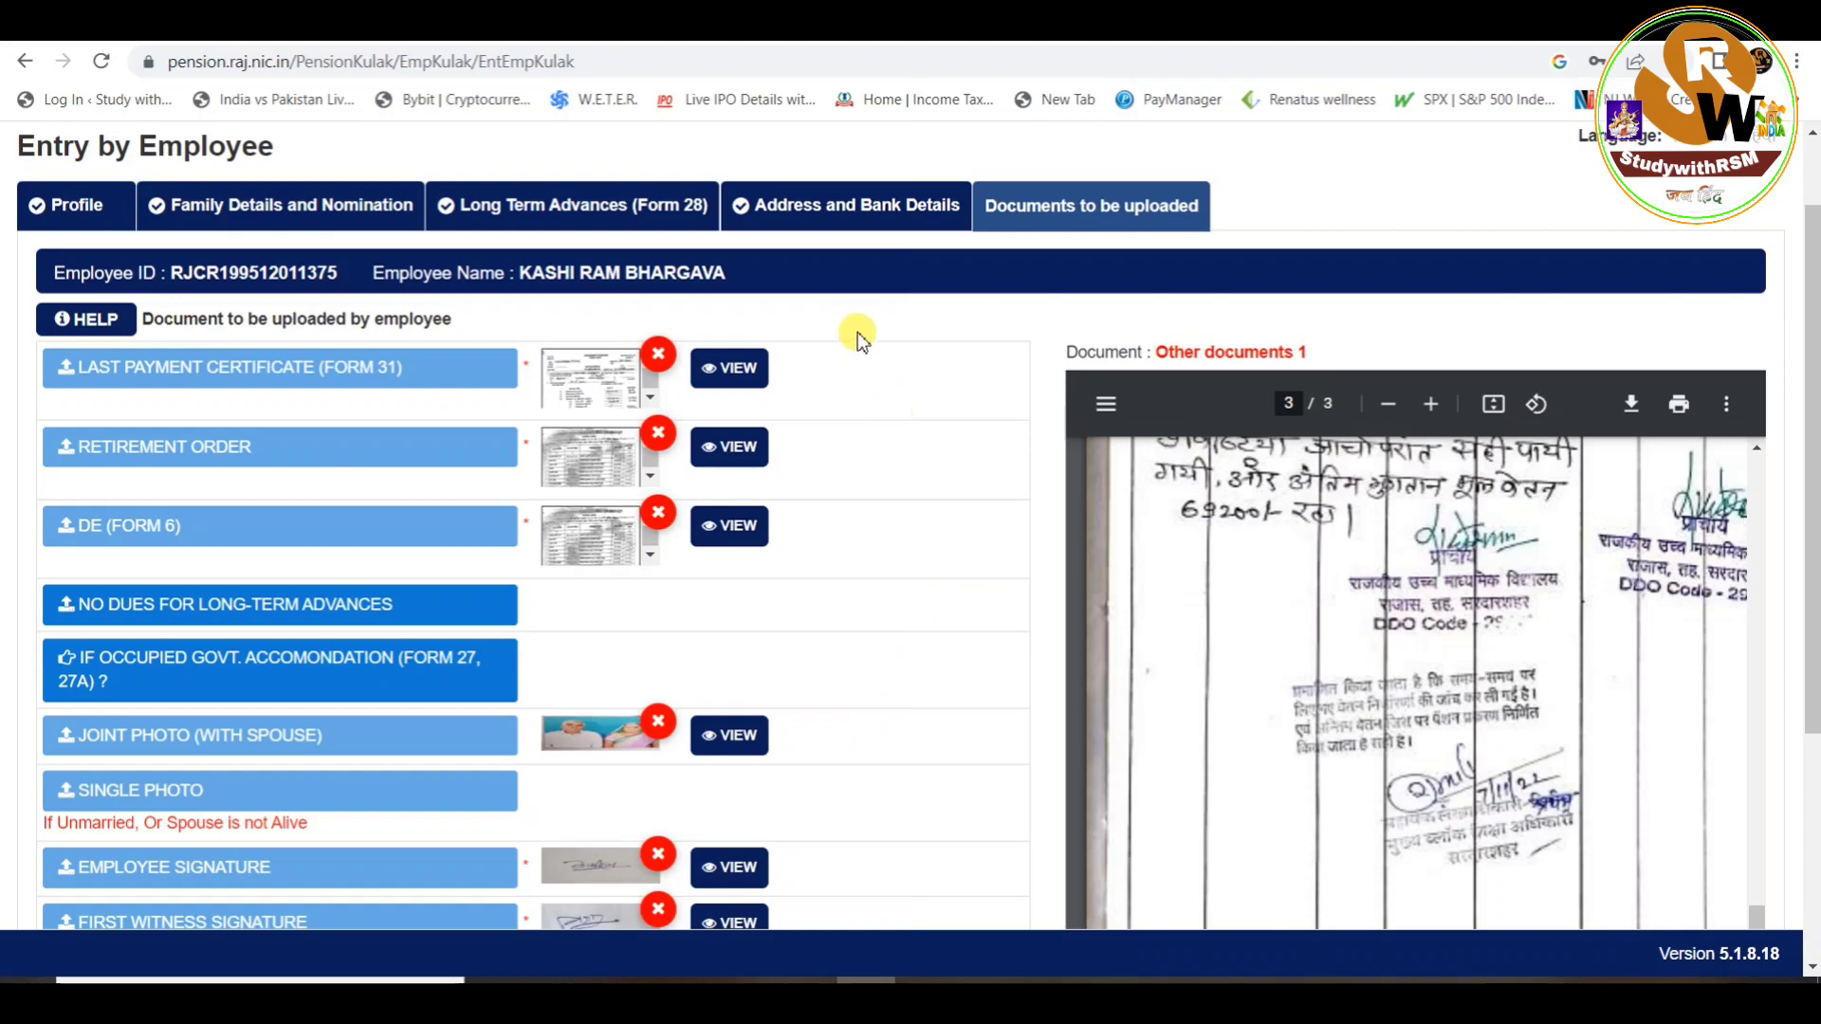
scroll(823, 736, "down", 4)
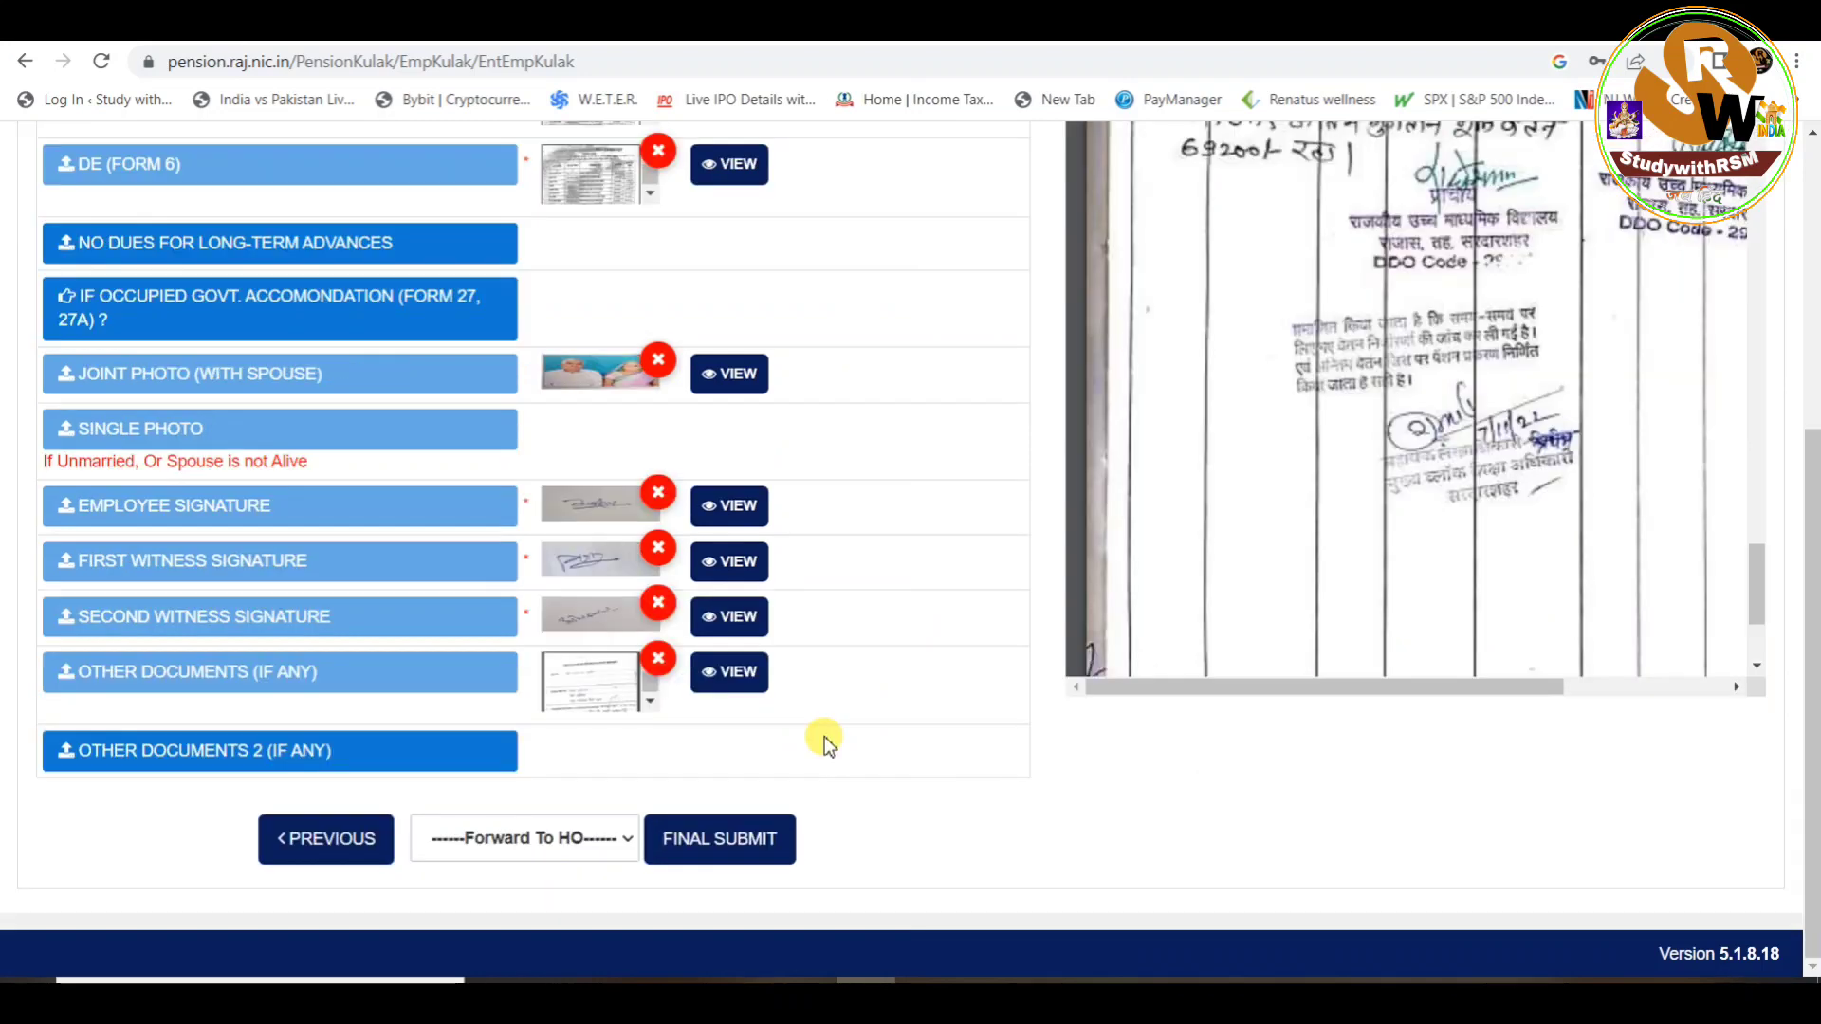
Choose the second listed official as Head of Office, submit the application finally, and accept the submission, responsibility and success confirmations
left_click(546, 843)
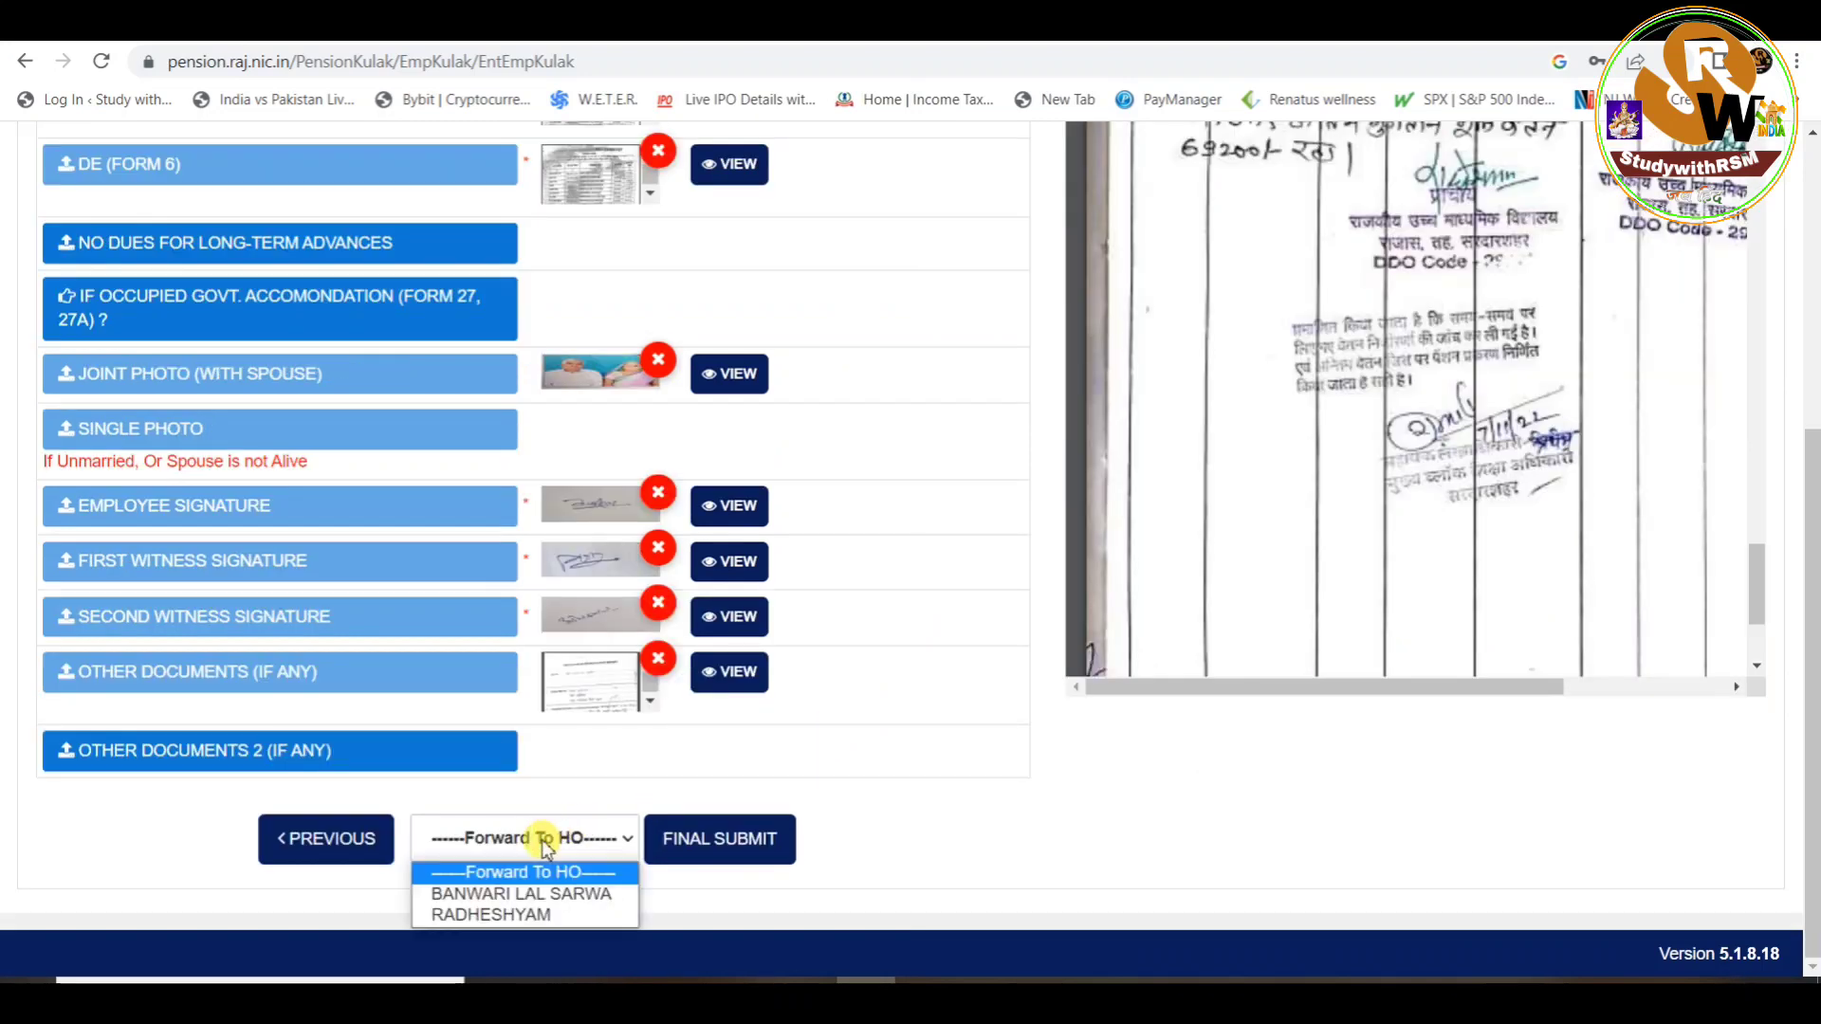
left_click(536, 917)
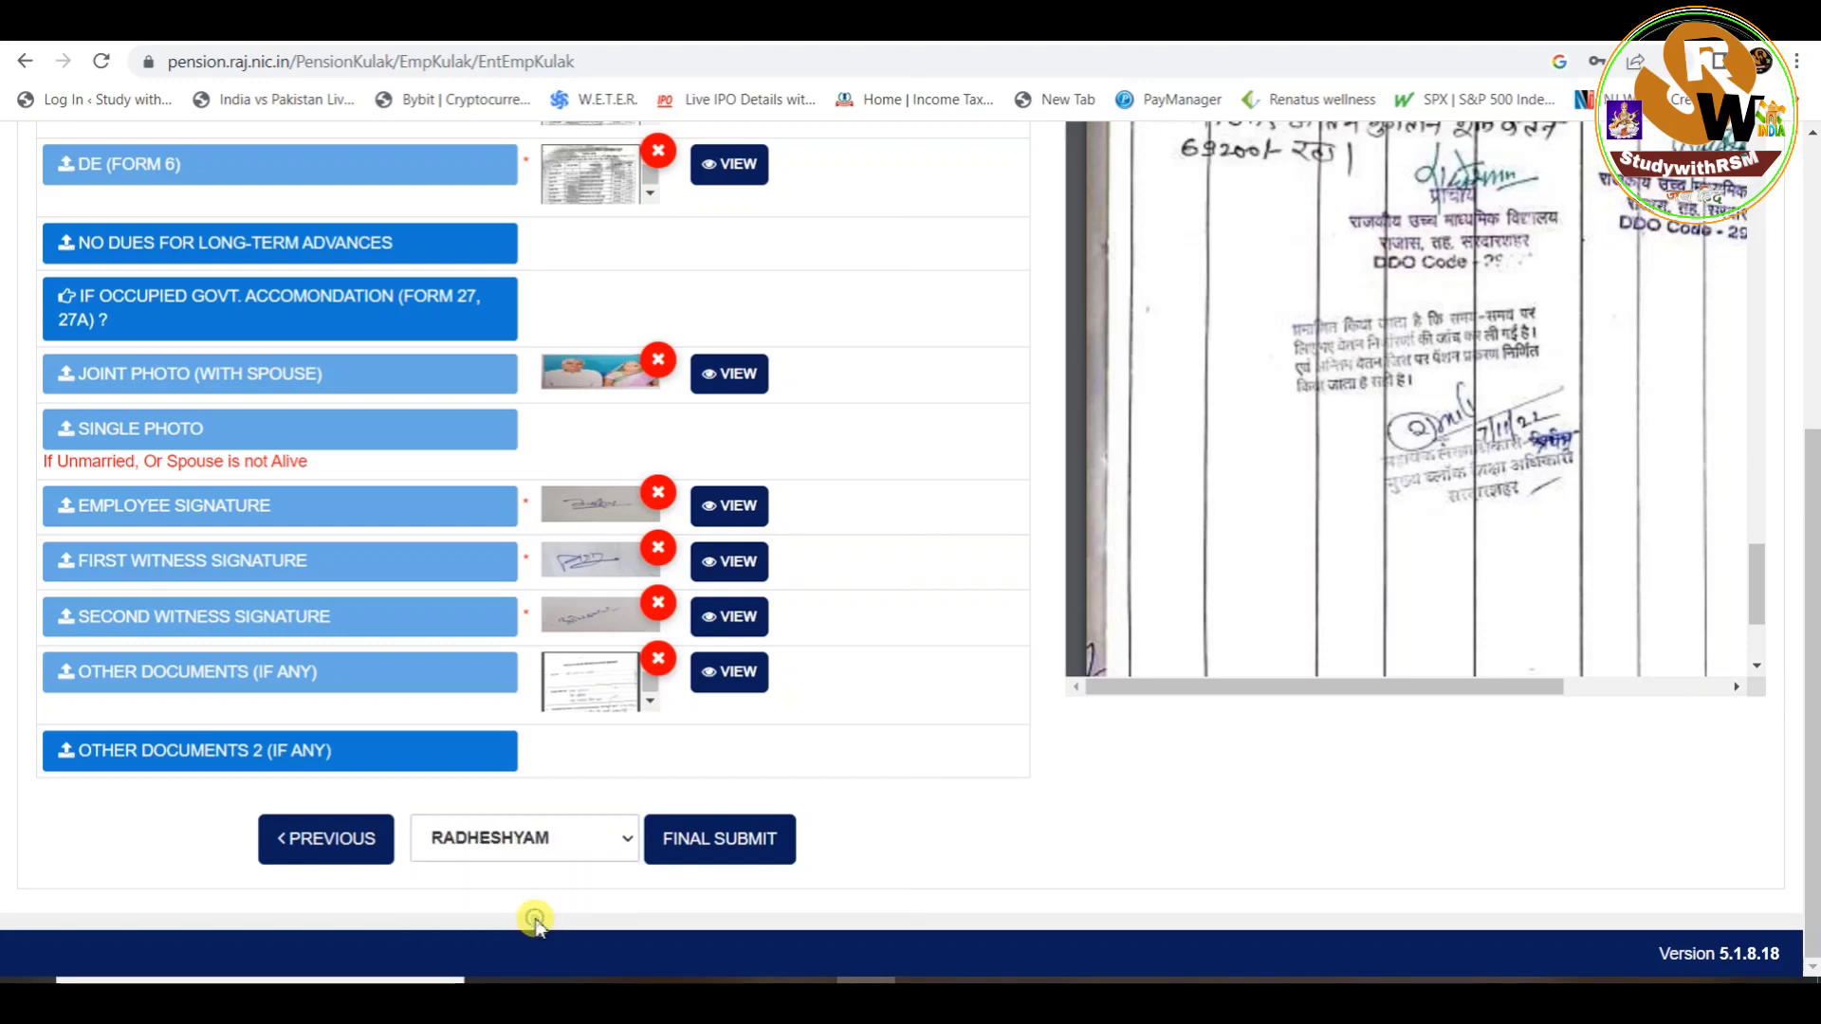
left_click(718, 847)
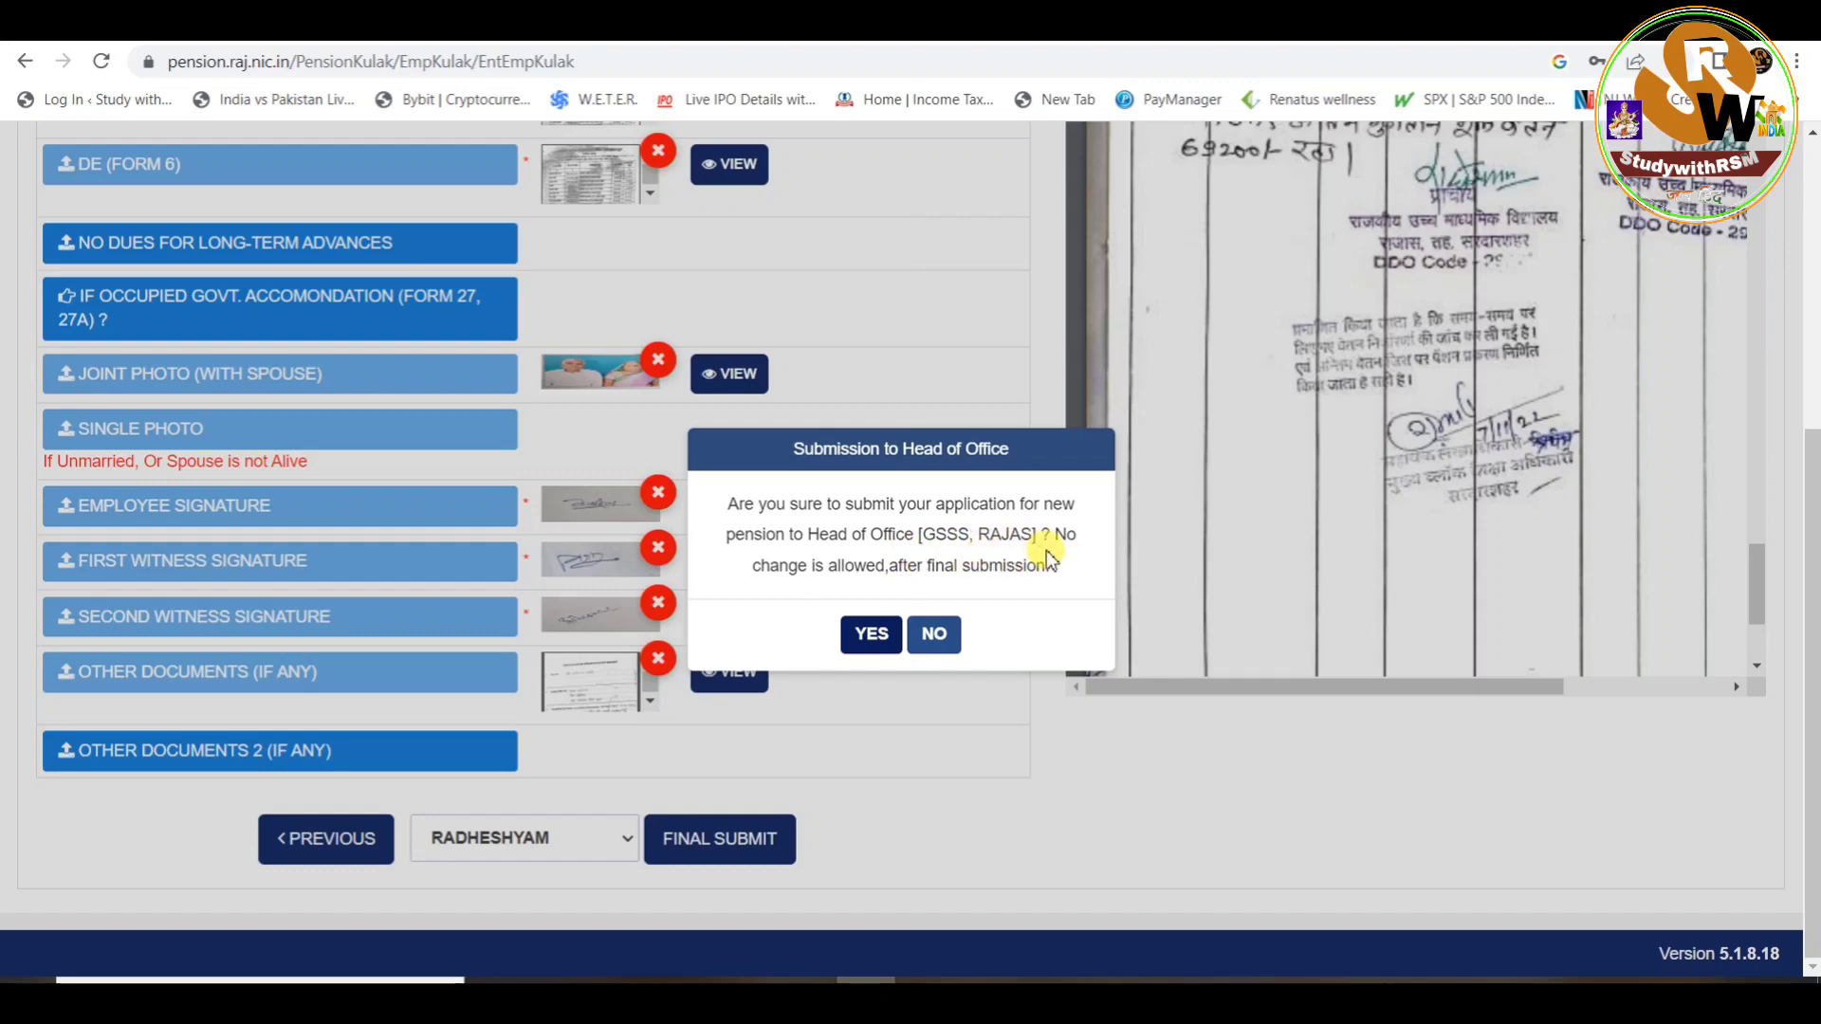
left_click(865, 635)
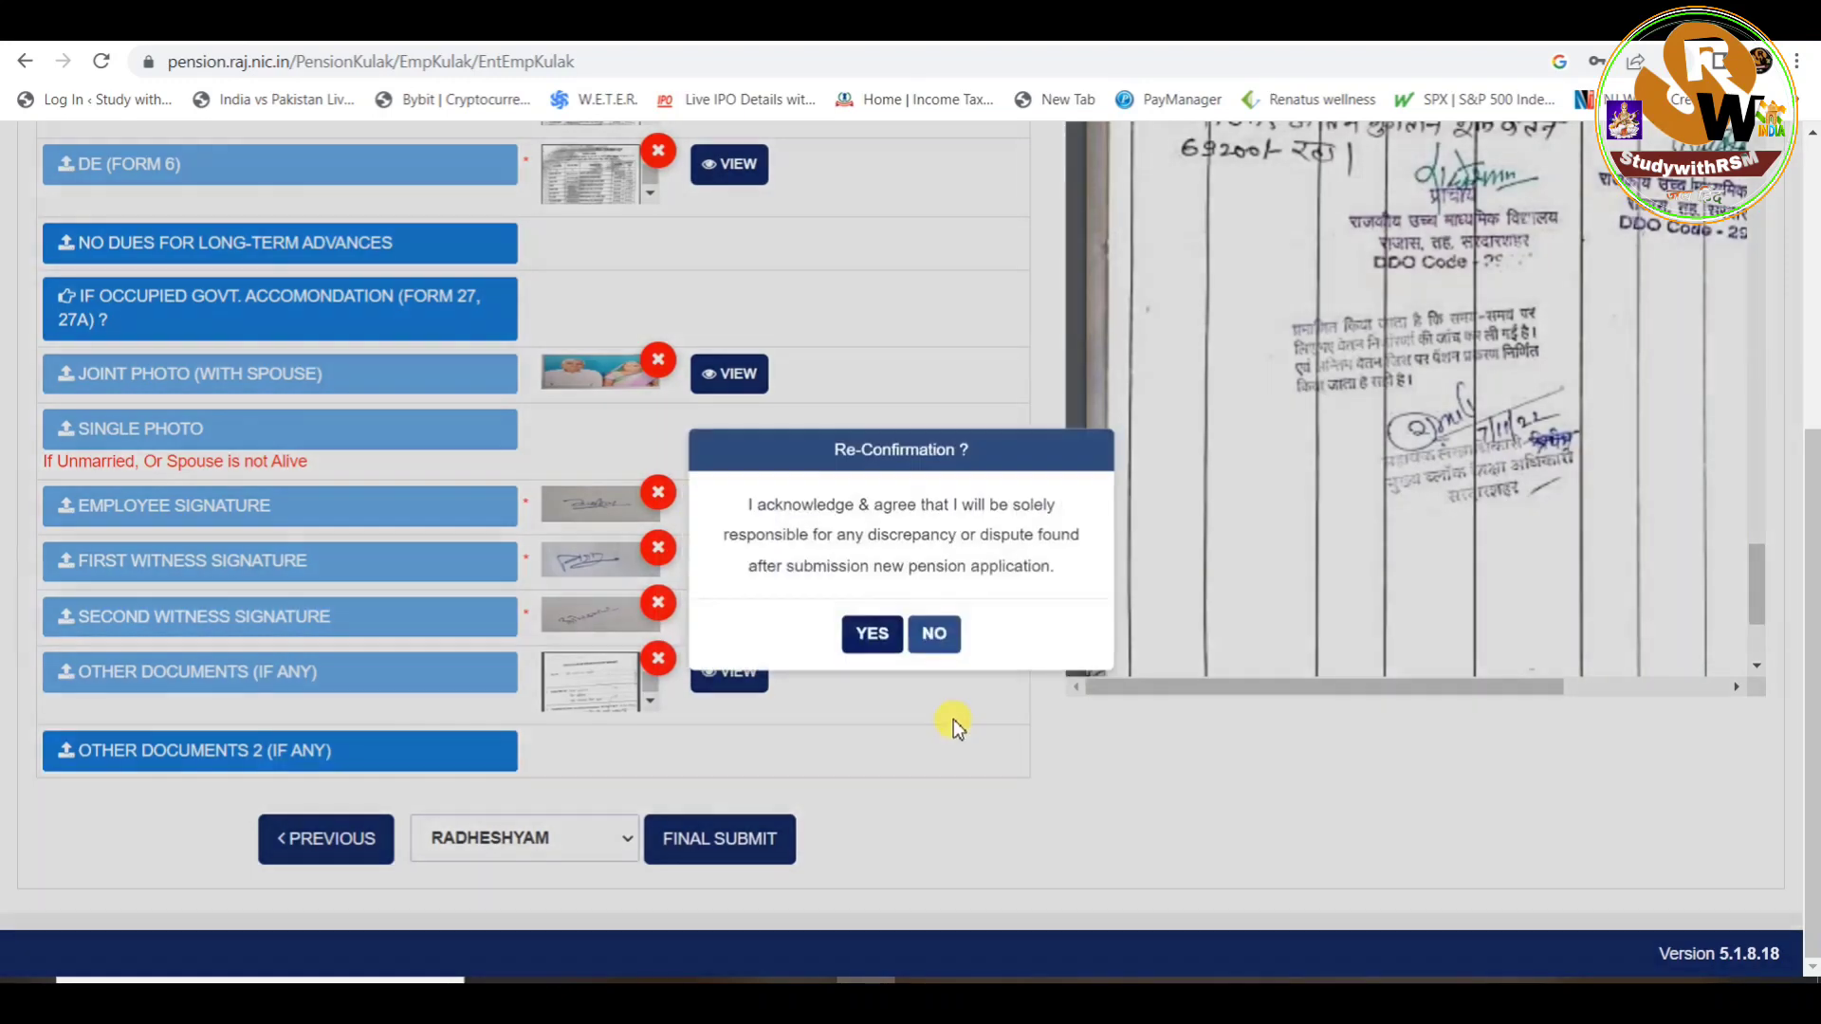
left_click(865, 635)
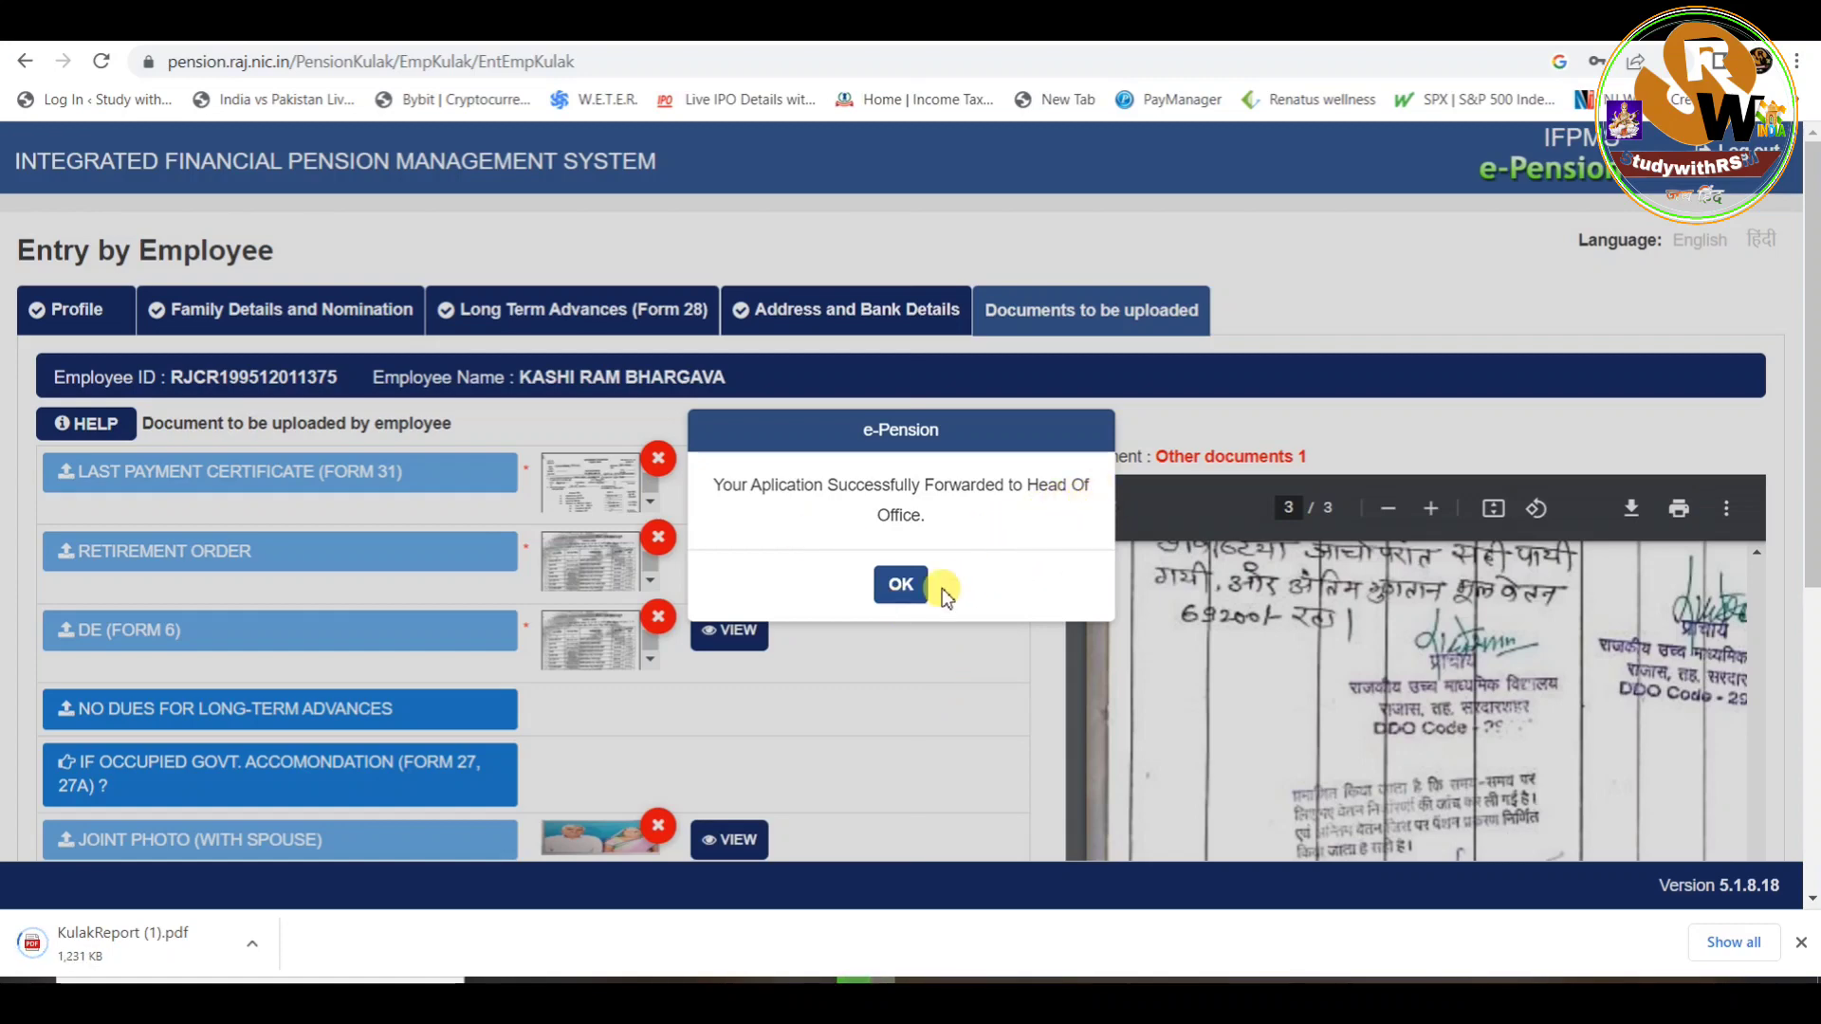
left_click(901, 588)
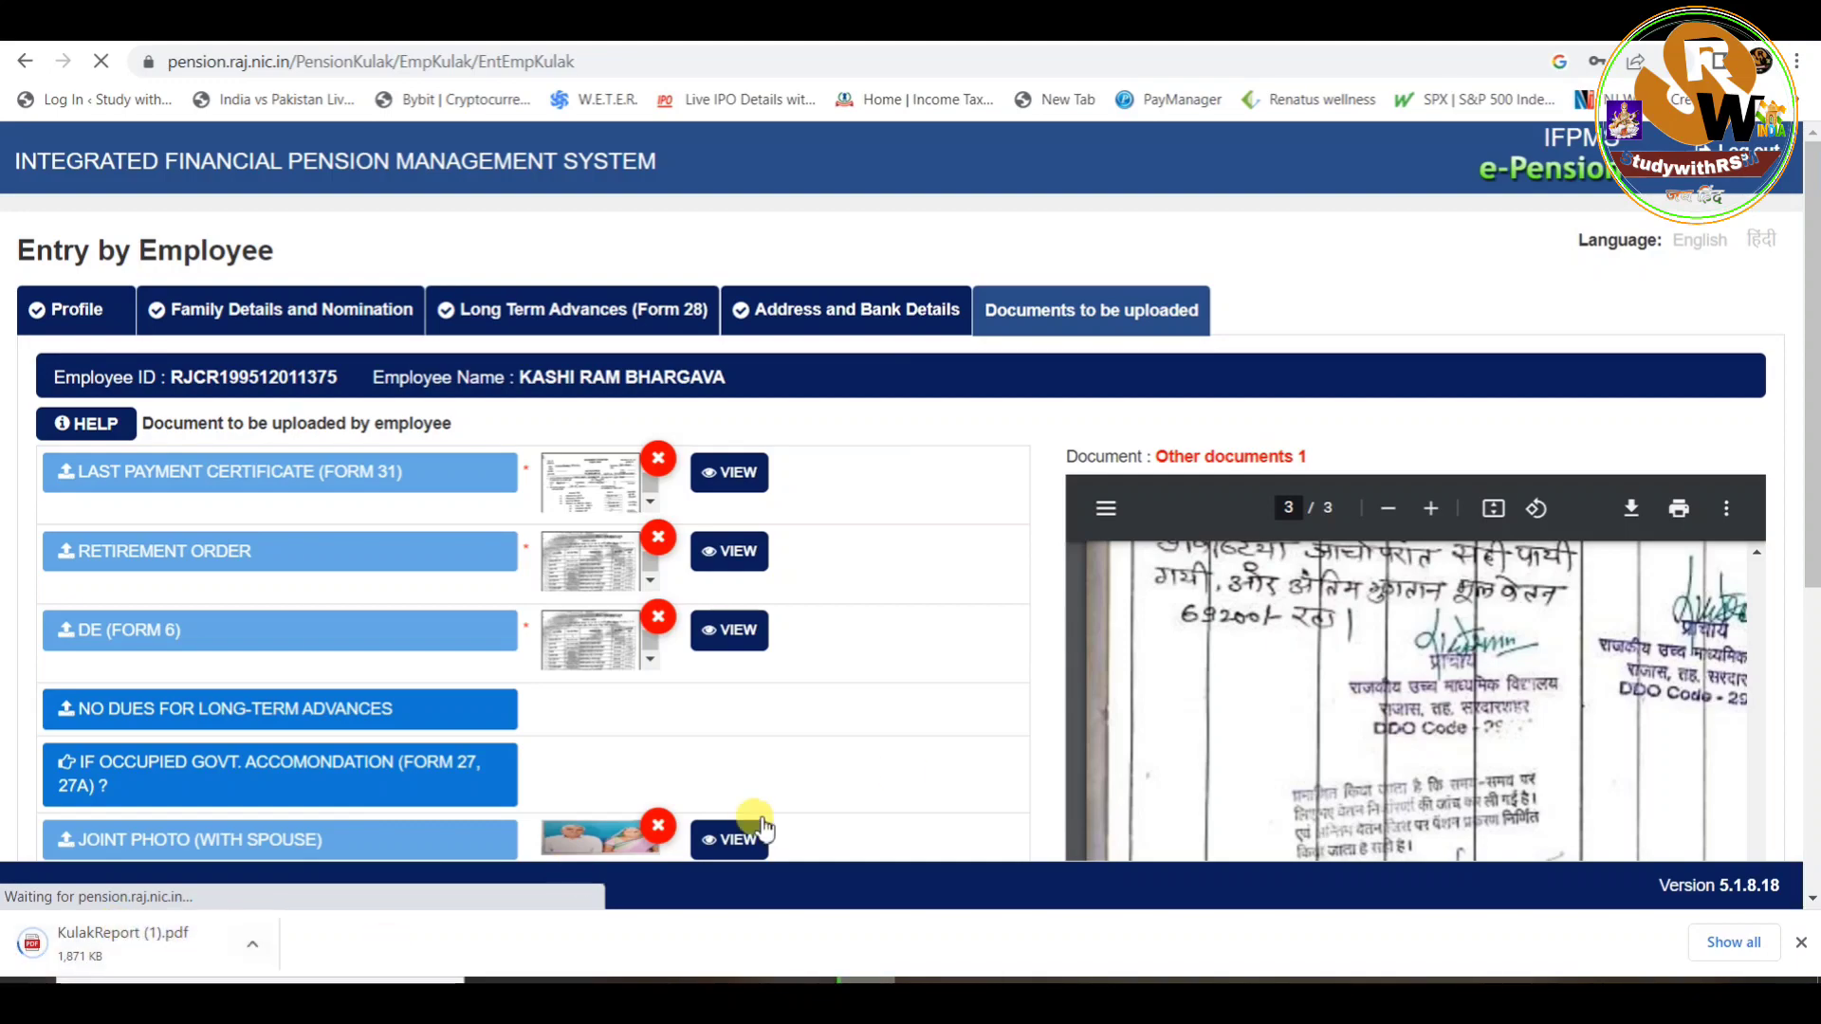
Dismiss the home page banner and open the e-Pension/ePPO Download status, logging in with the employee ID, PayManager password and calculation answer
scroll(972, 743, "down", 6)
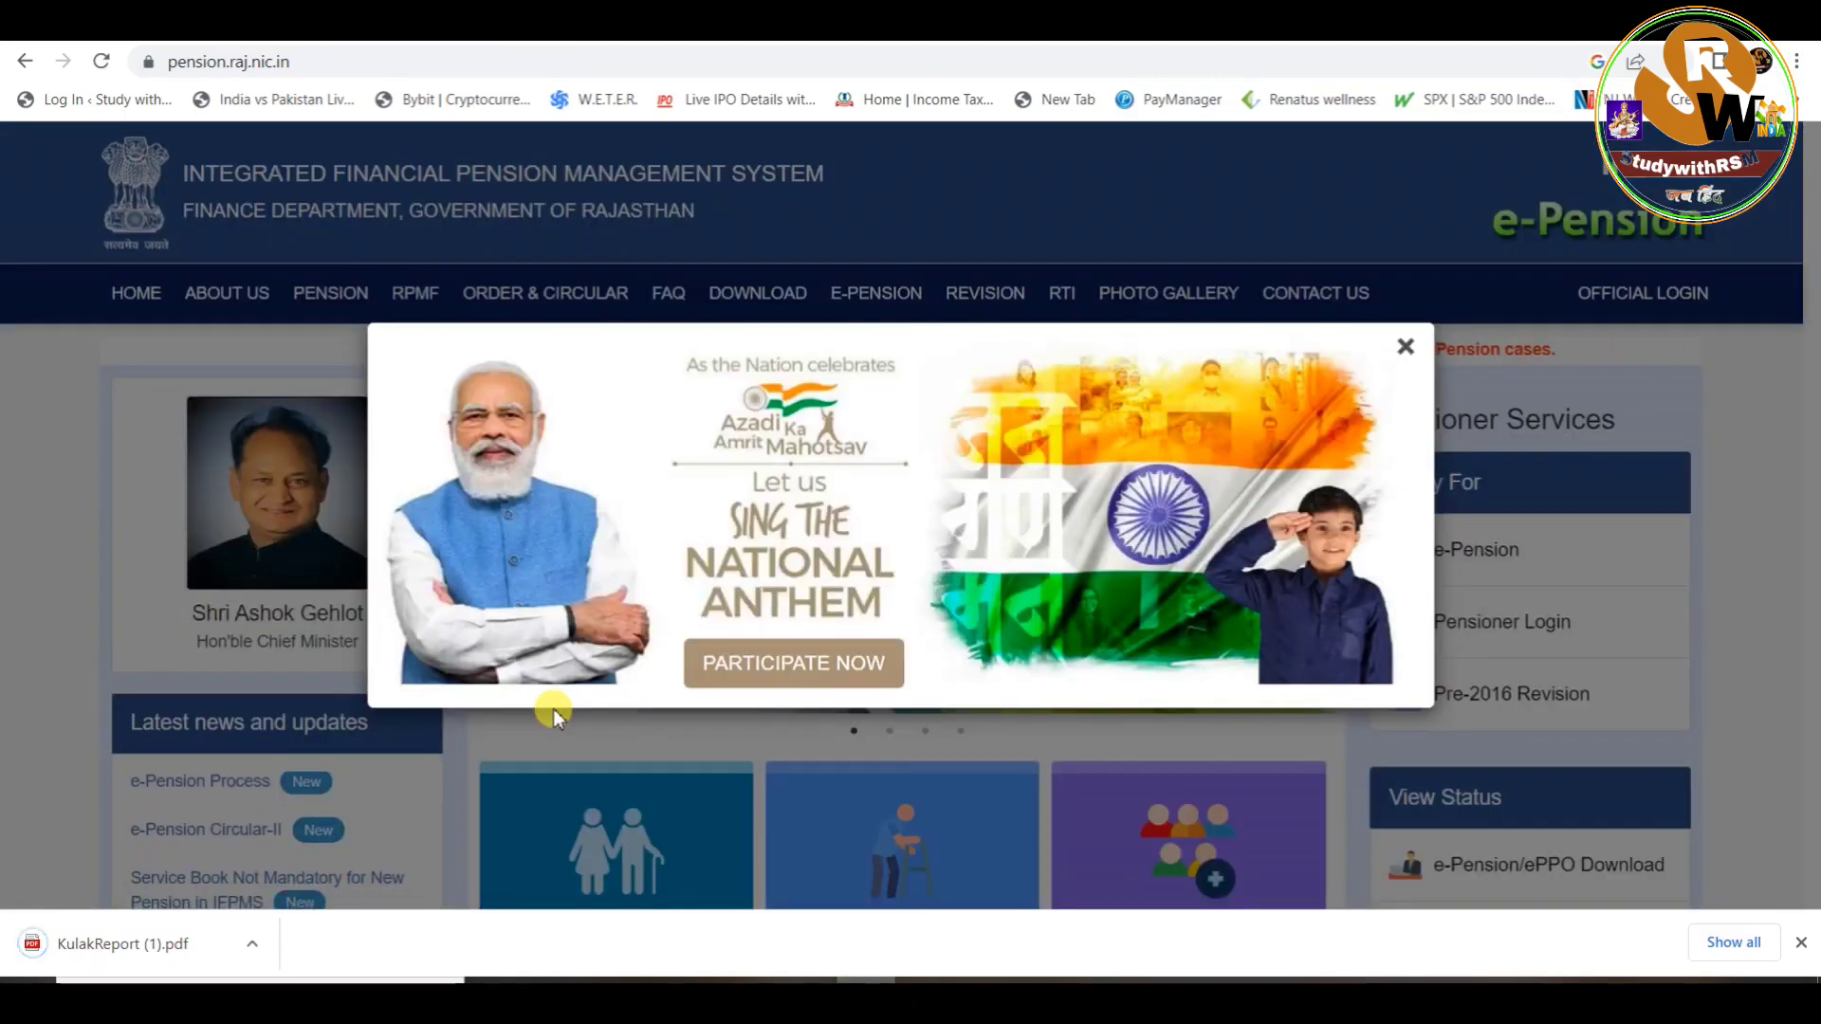
left_click(1406, 347)
scroll(1542, 734, "down", 3)
mouse_move(1601, 574)
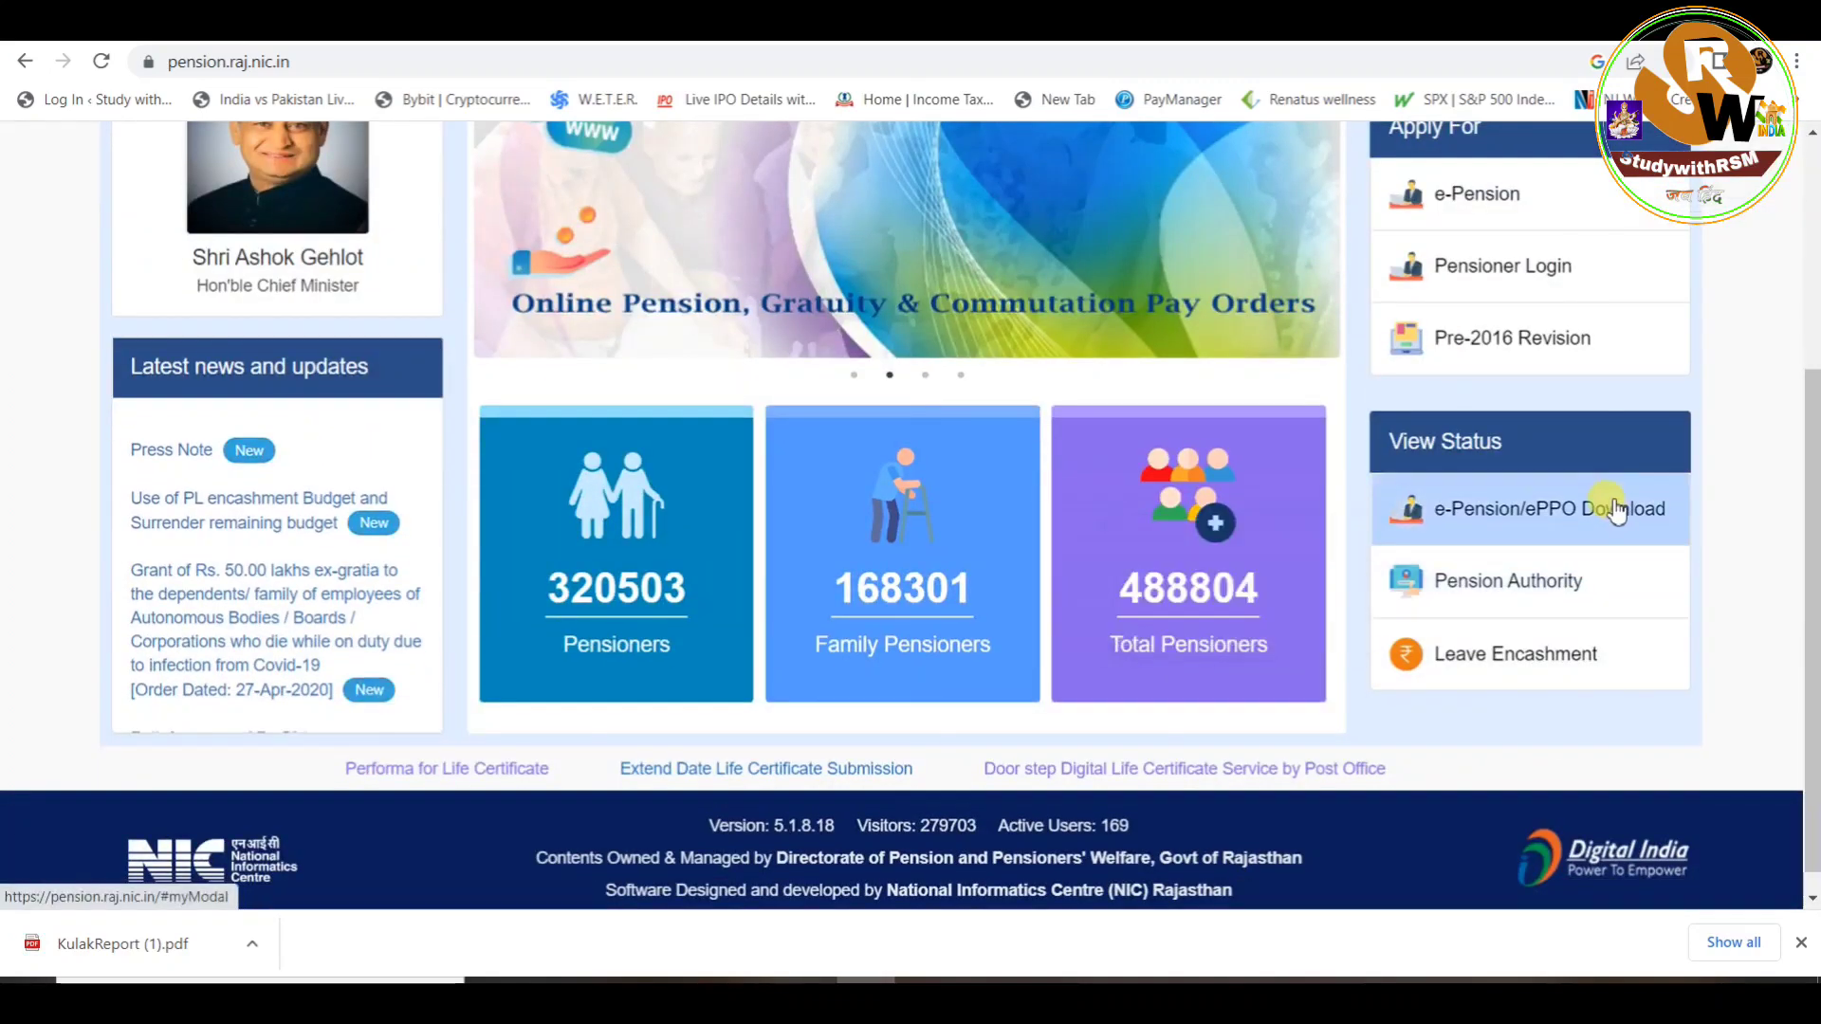
left_click(1522, 512)
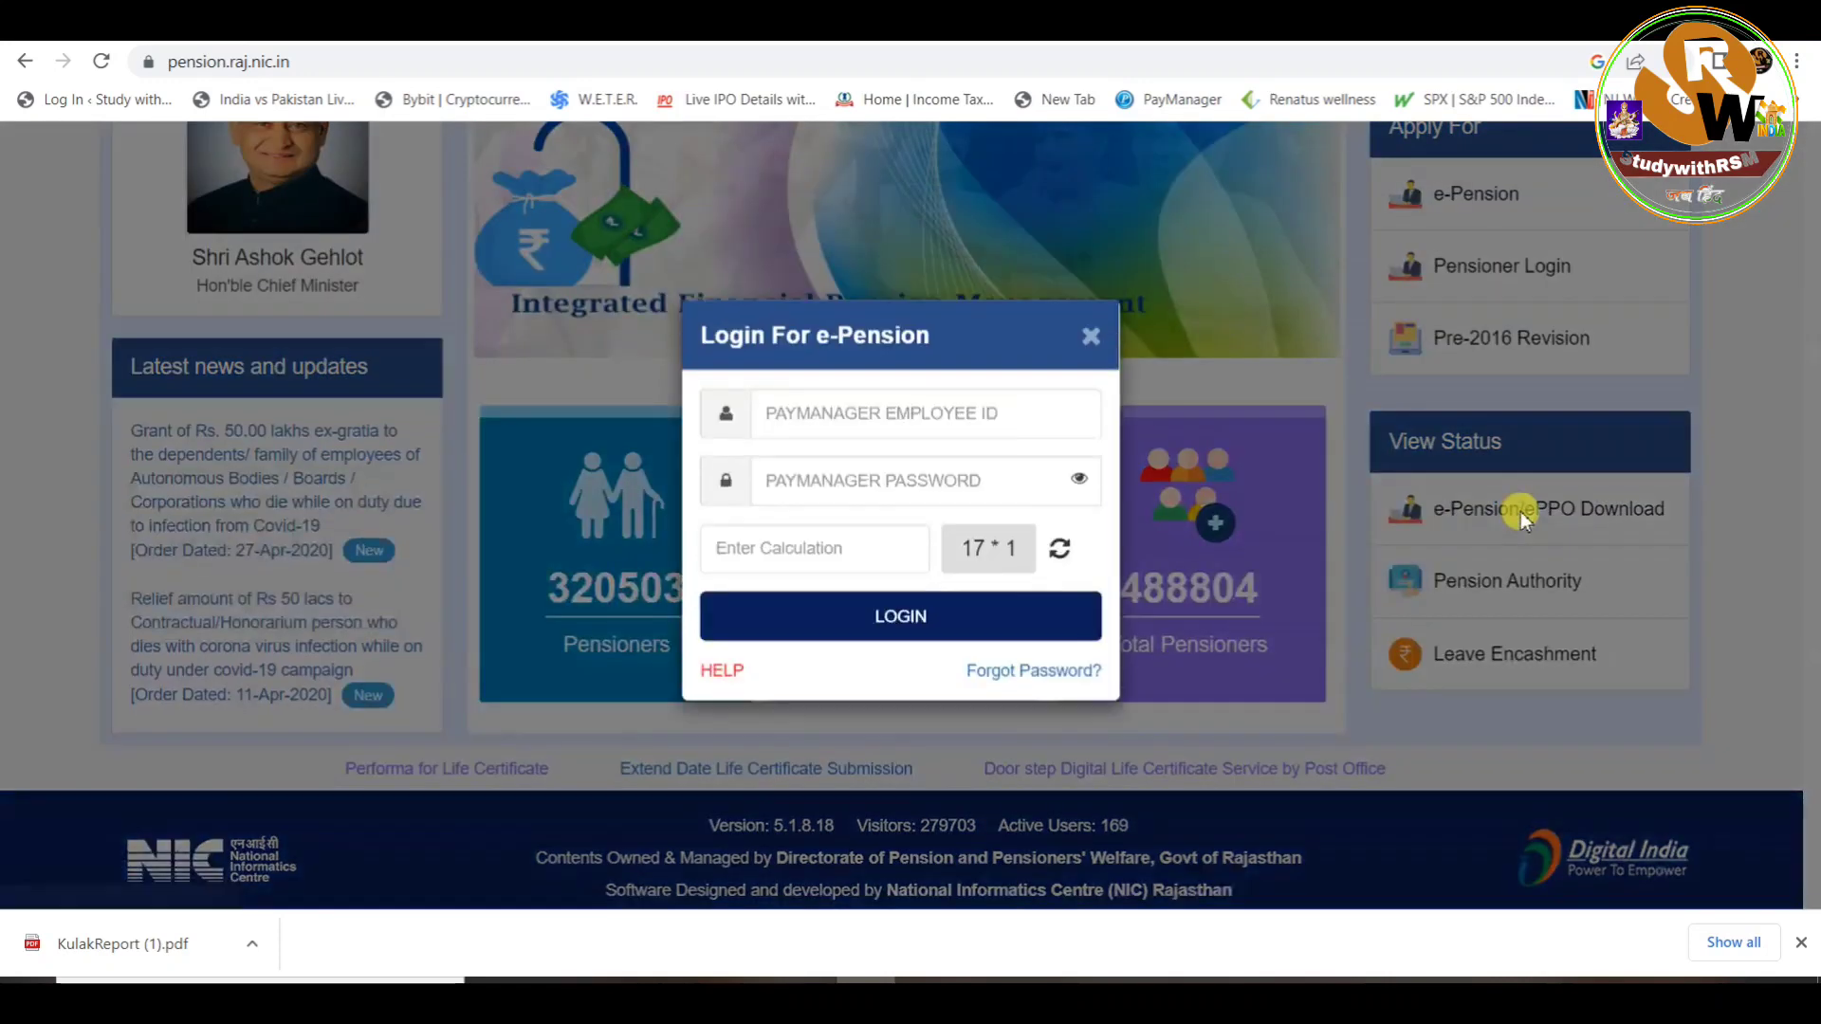
left_click(809, 436)
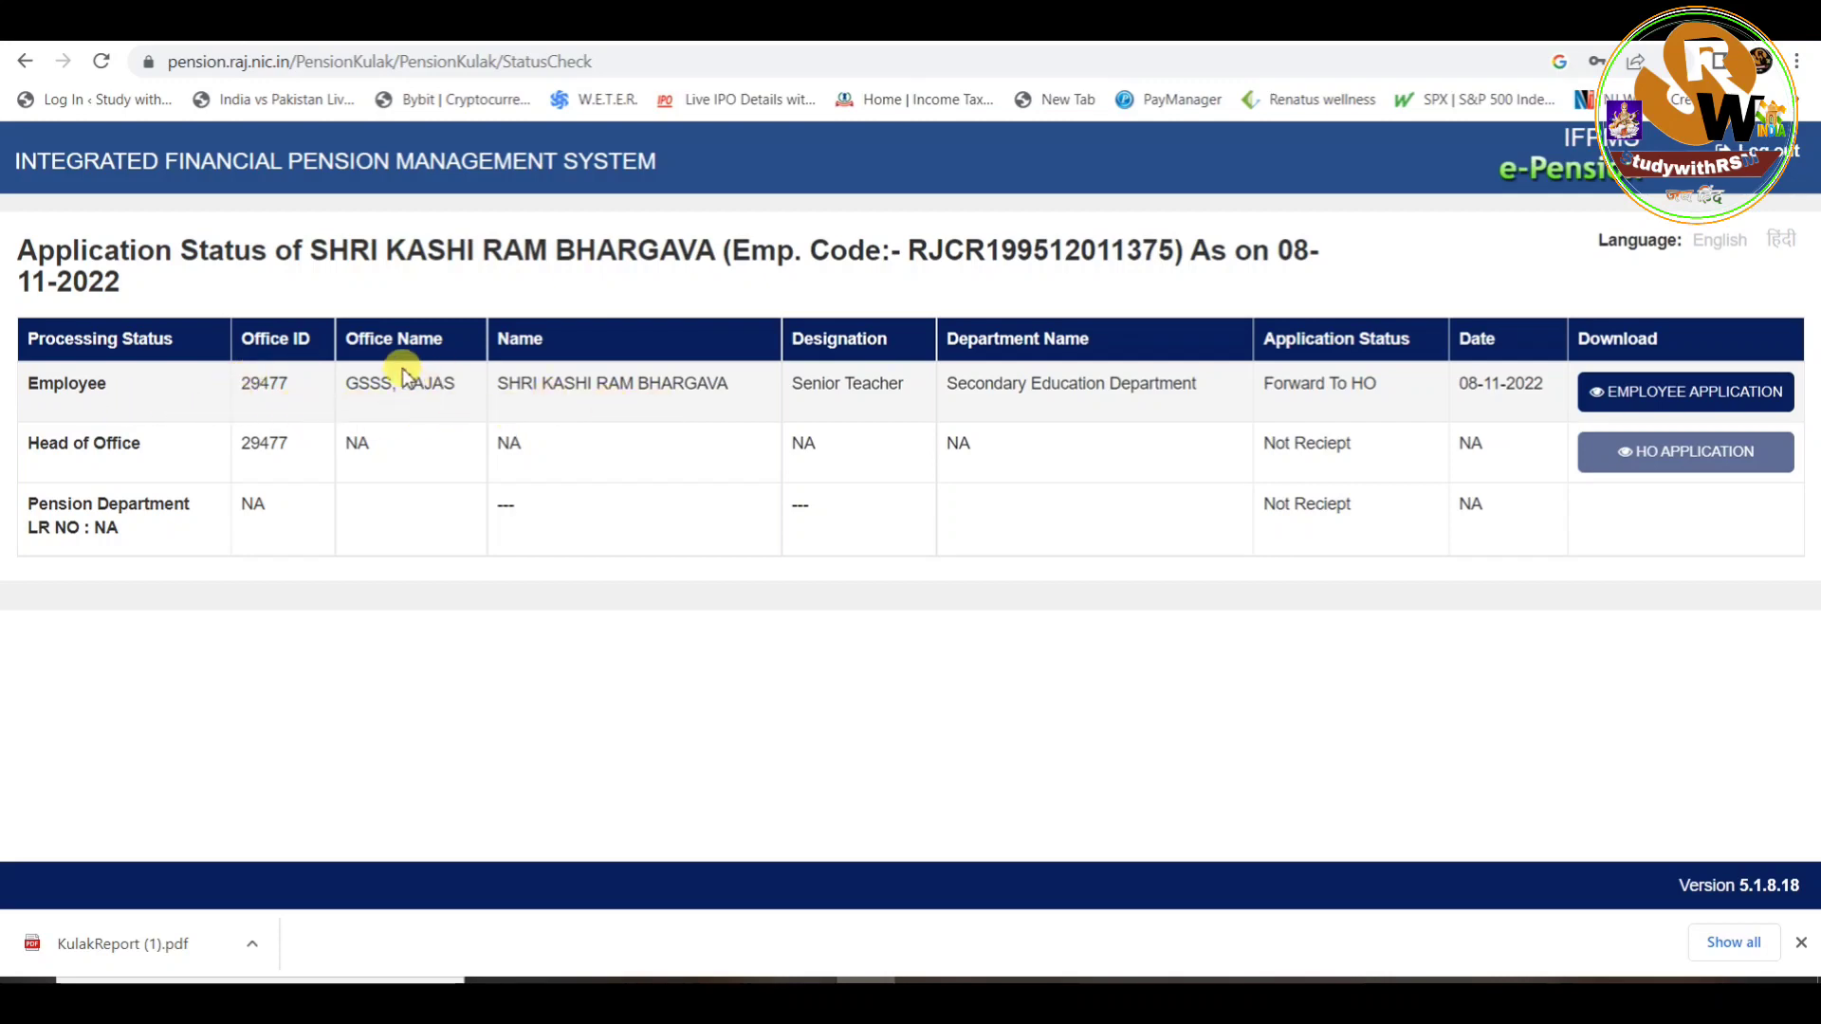
Download the submitted employee application, open KulakReport (2).pdf to review its first pages, and return to the application status page
left_click(1677, 398)
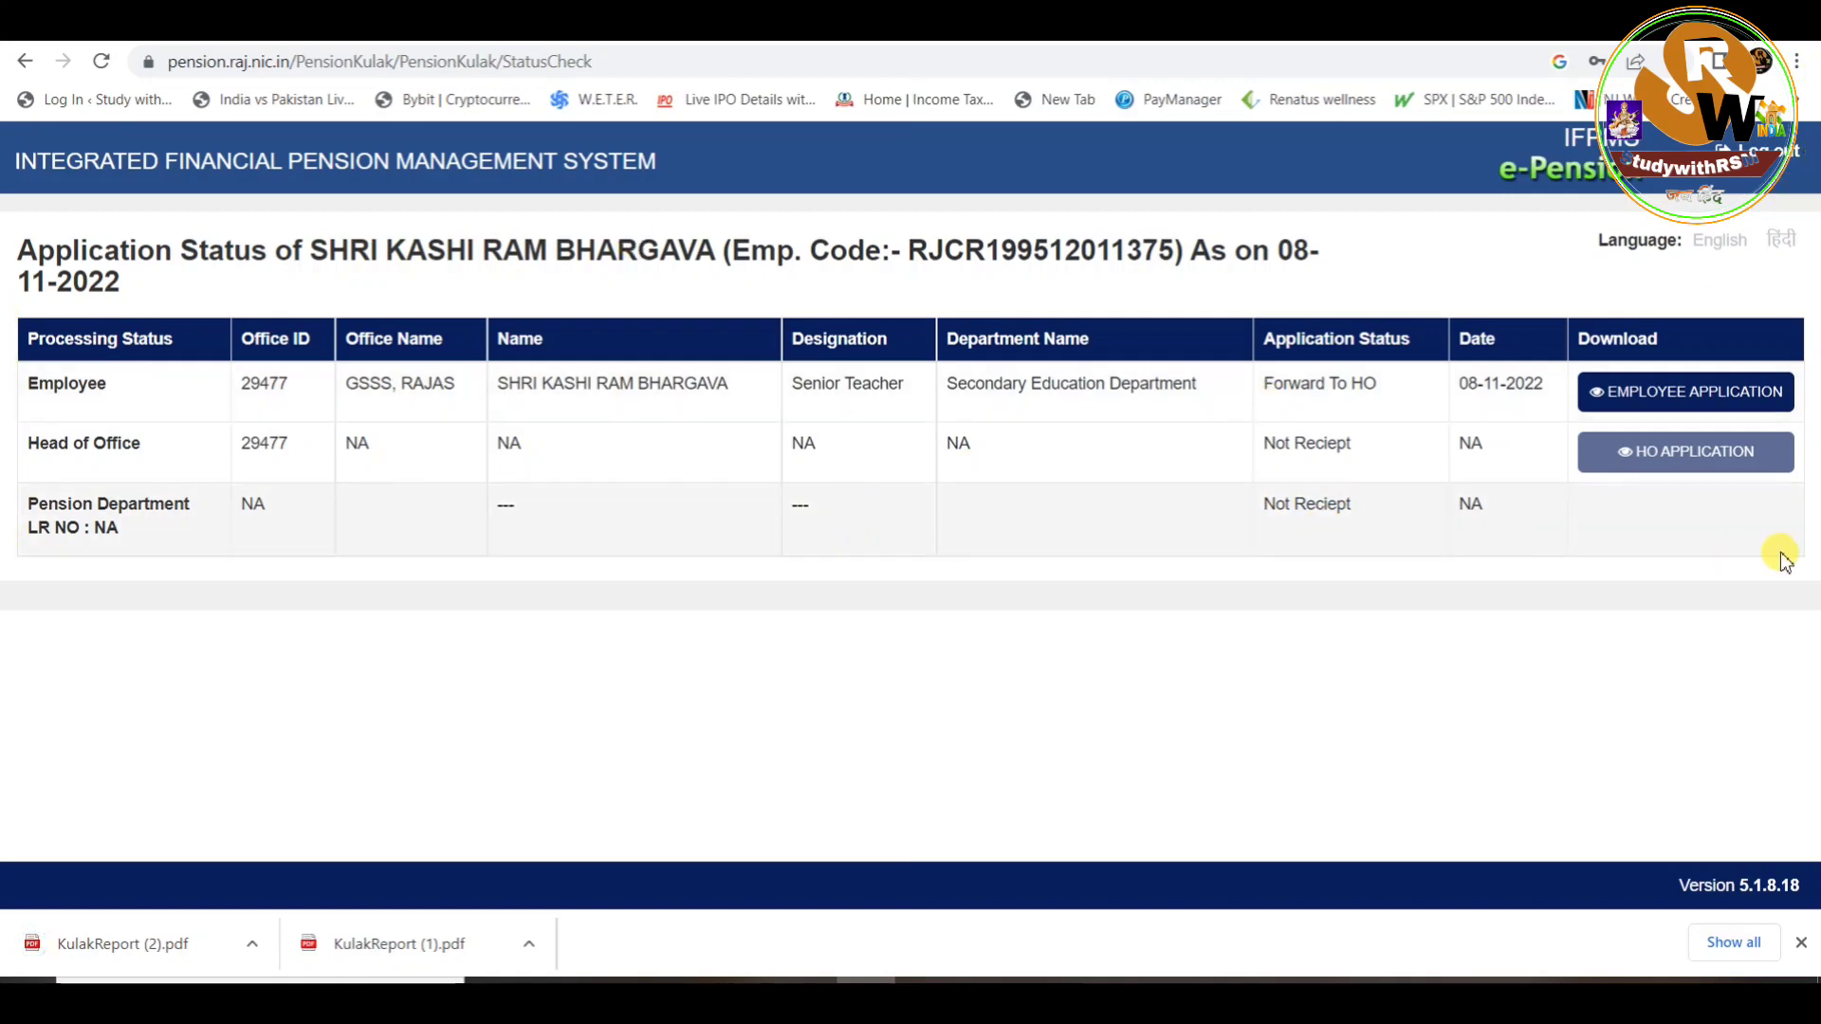
left_click(169, 949)
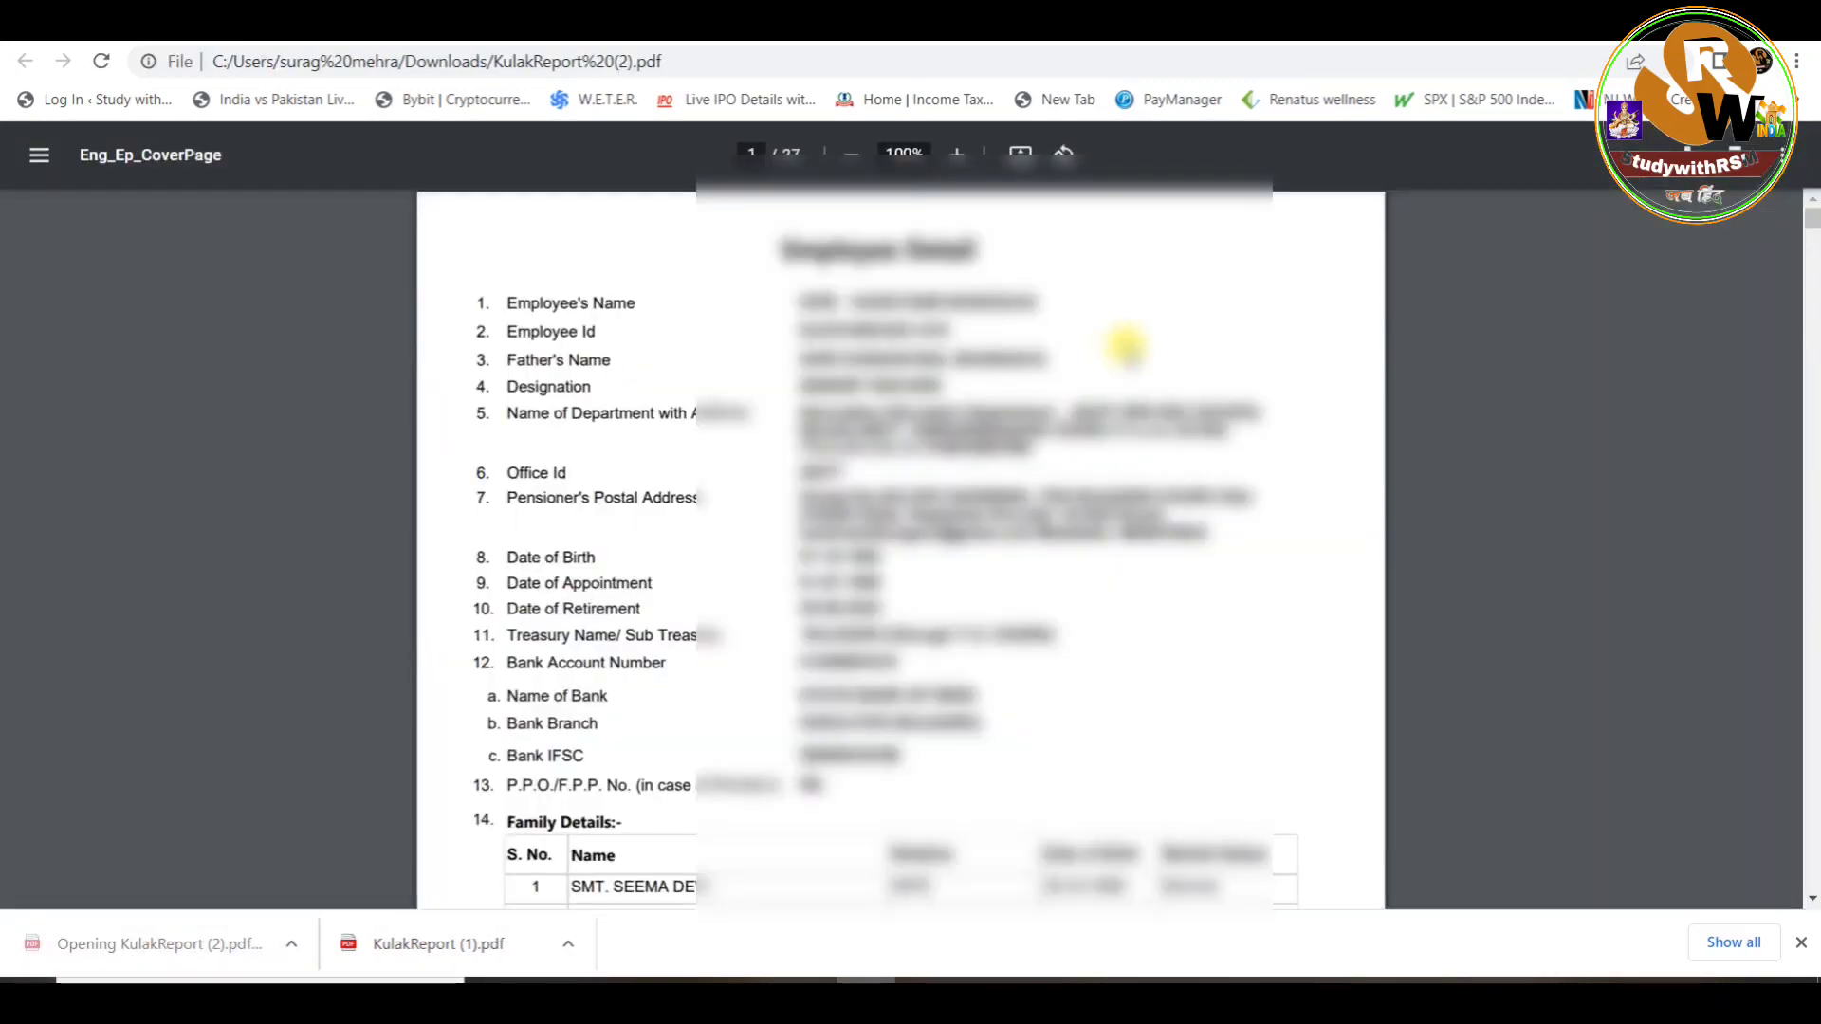
scroll(1119, 351, "down", 7)
scroll(1119, 353, "up", 7)
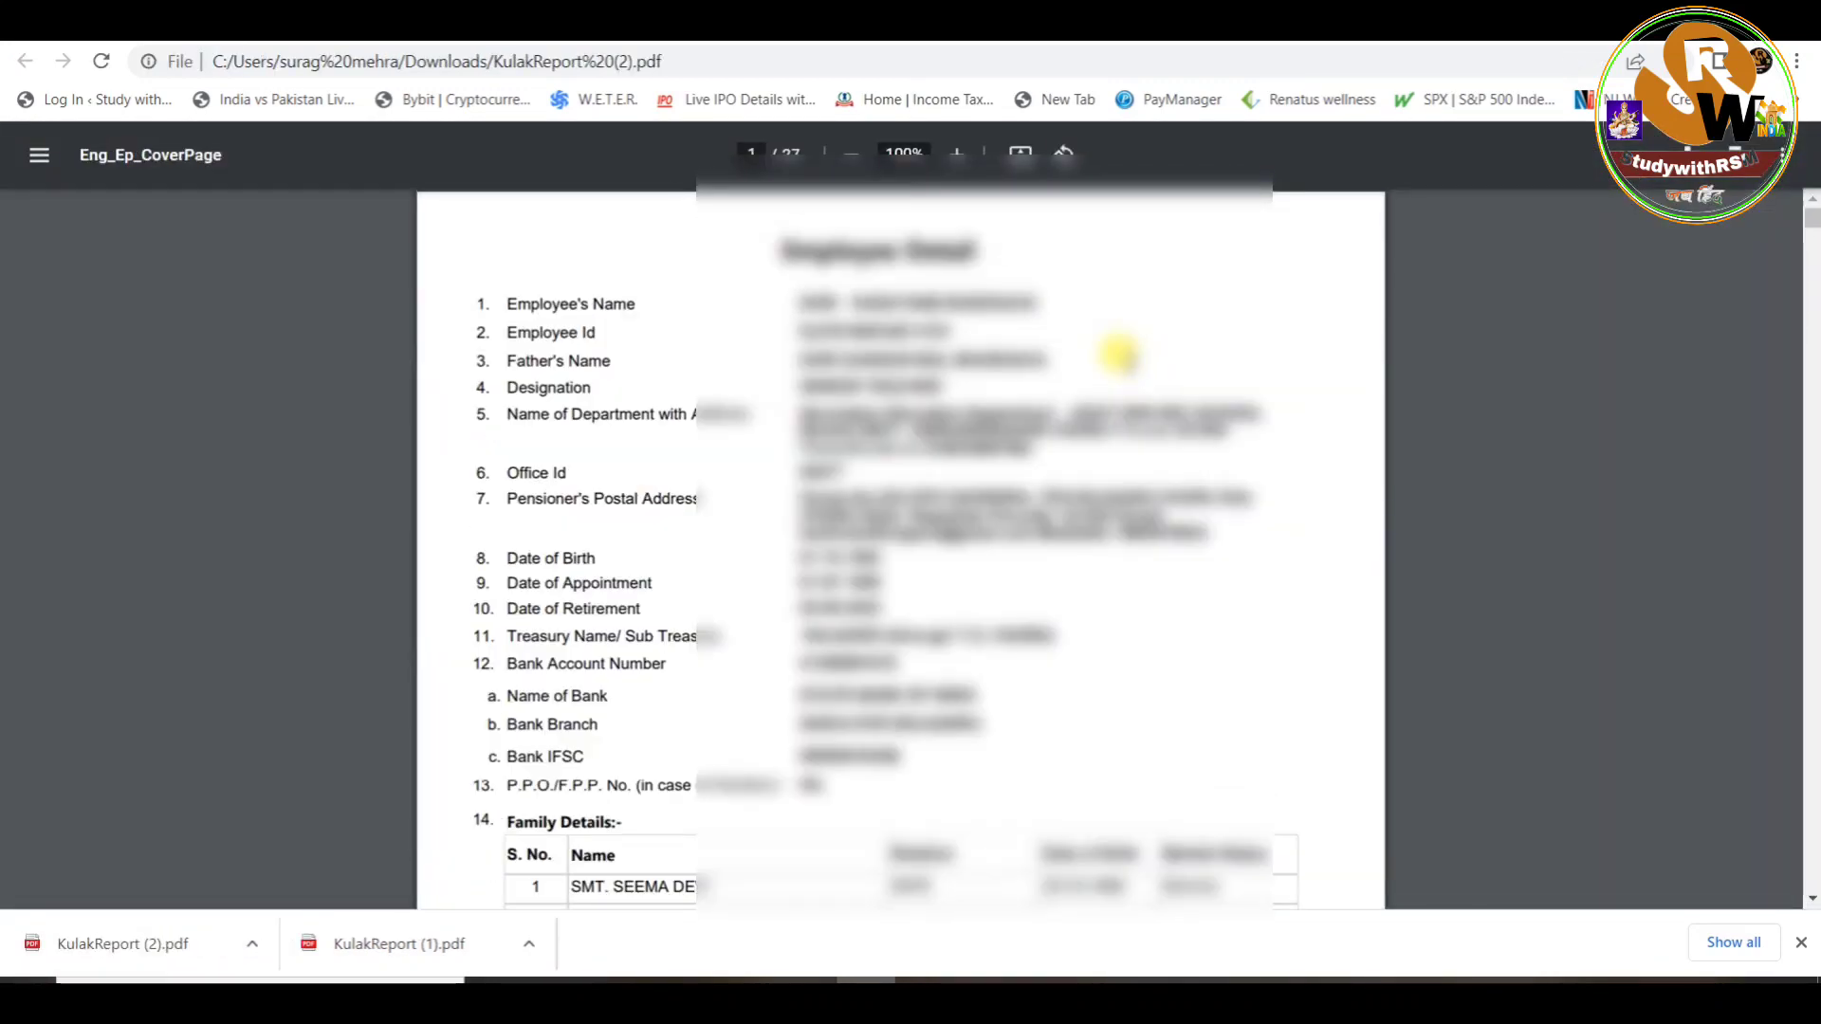
scroll(1119, 353, "down", 20)
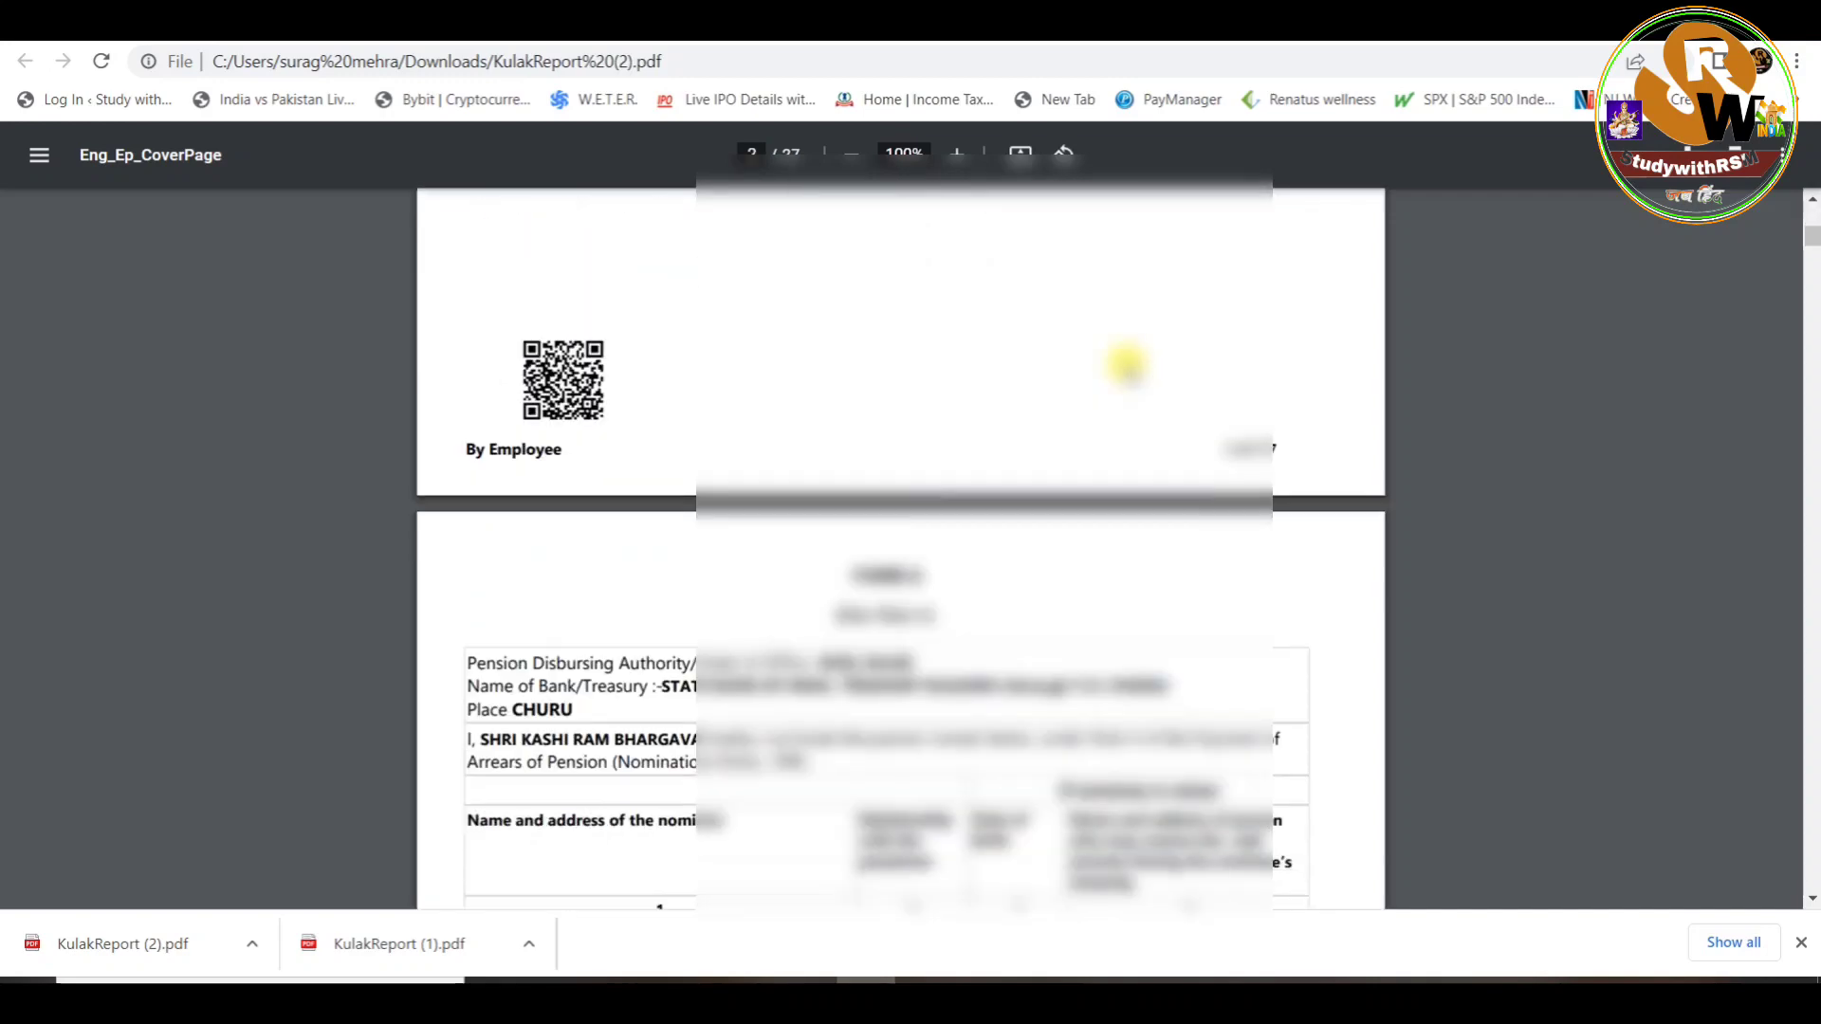
scroll(1127, 365, "up", 10)
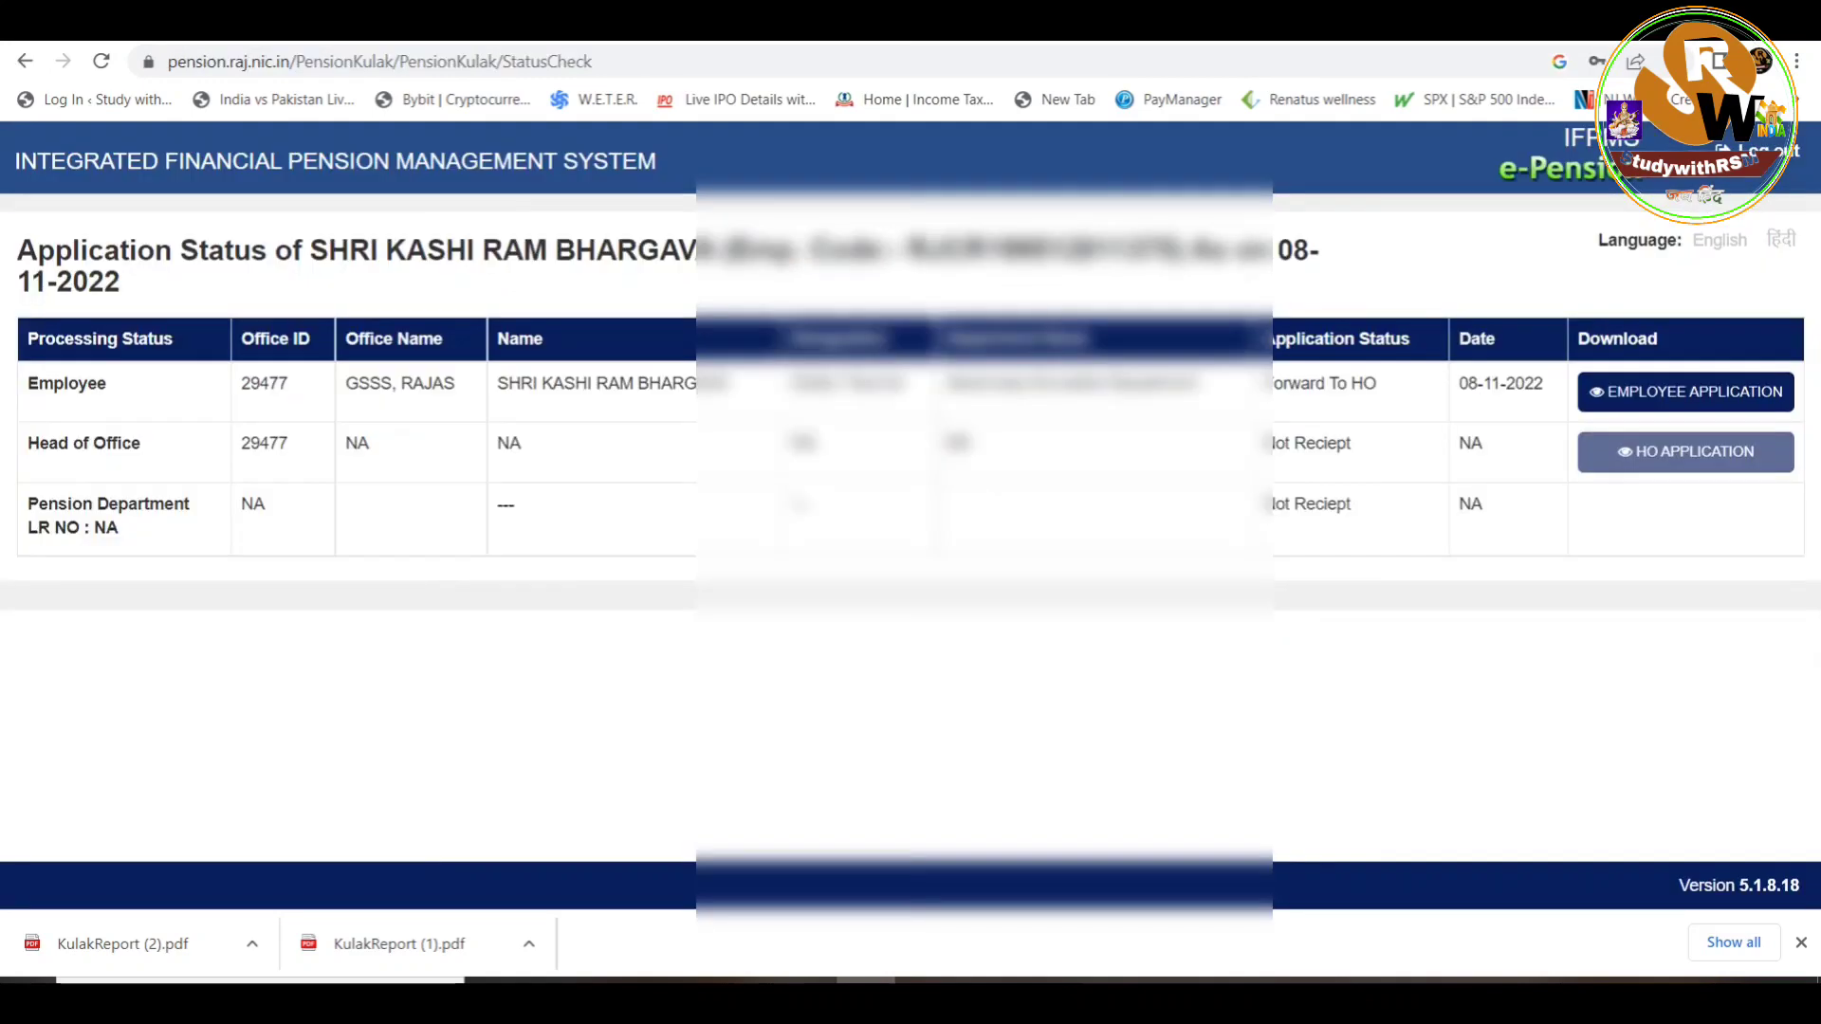
left_click(405, 38)
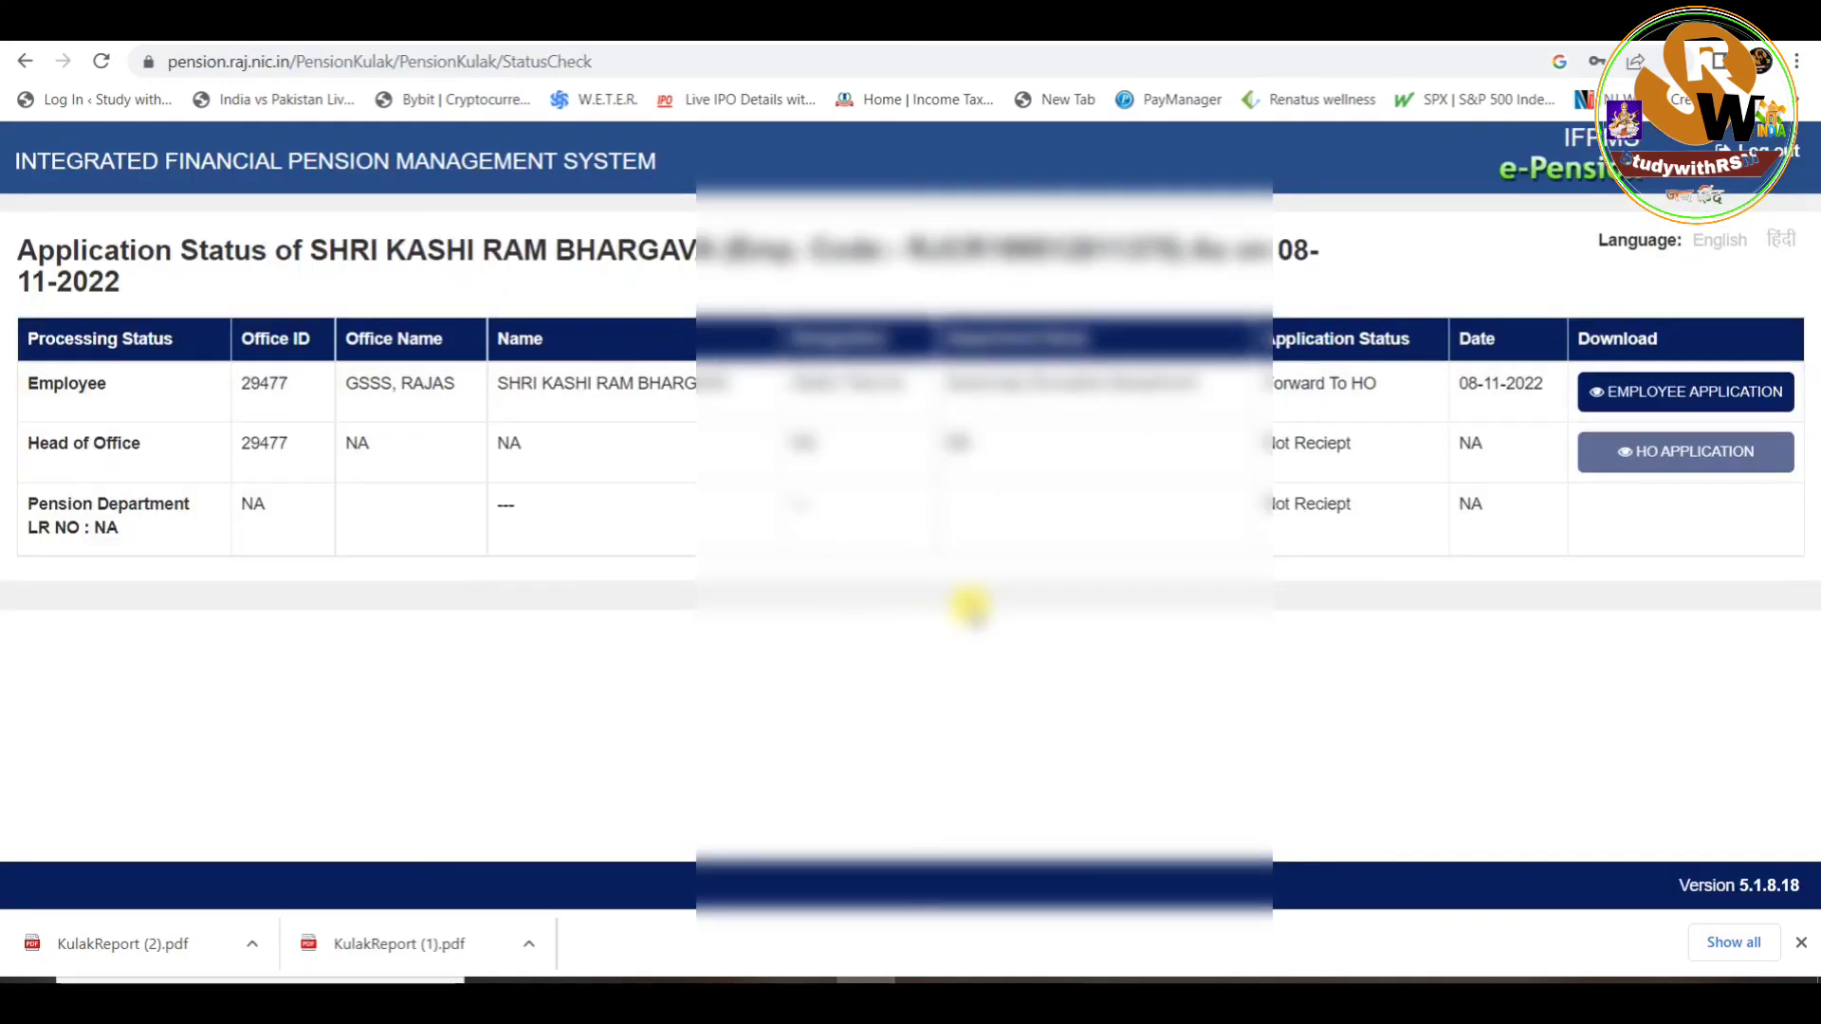